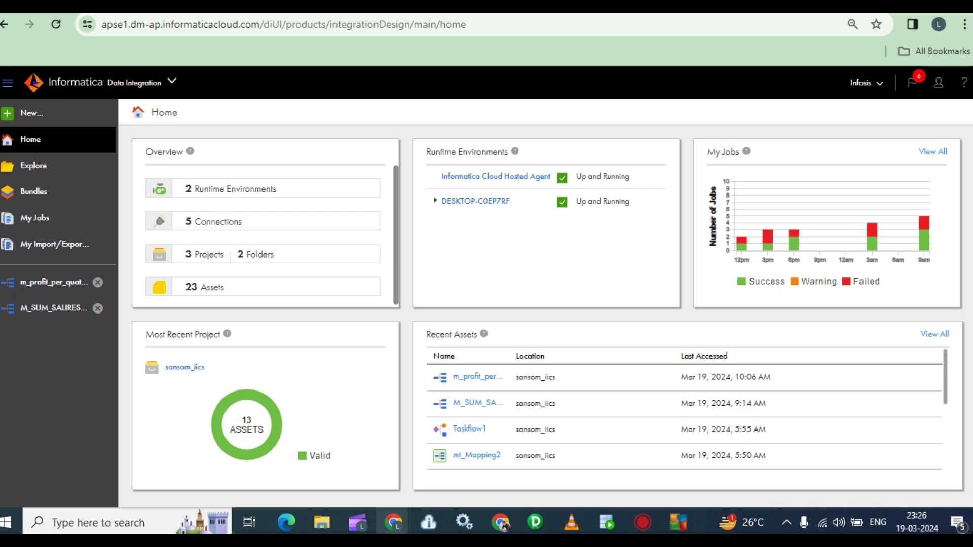
Switch to File Explorer and open the Employee_Profit_2022 file from the SrcFiles folder.
left_click(334, 514)
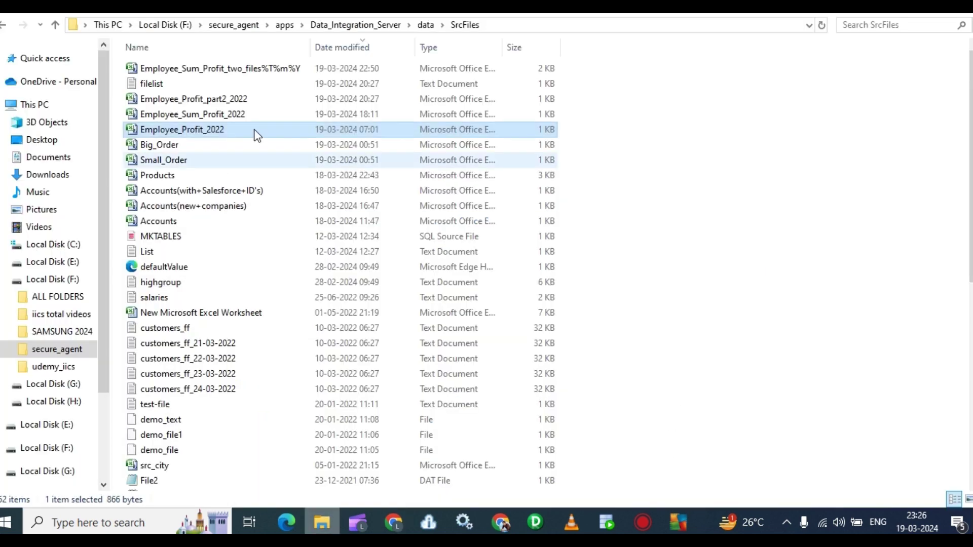
left_click(216, 131)
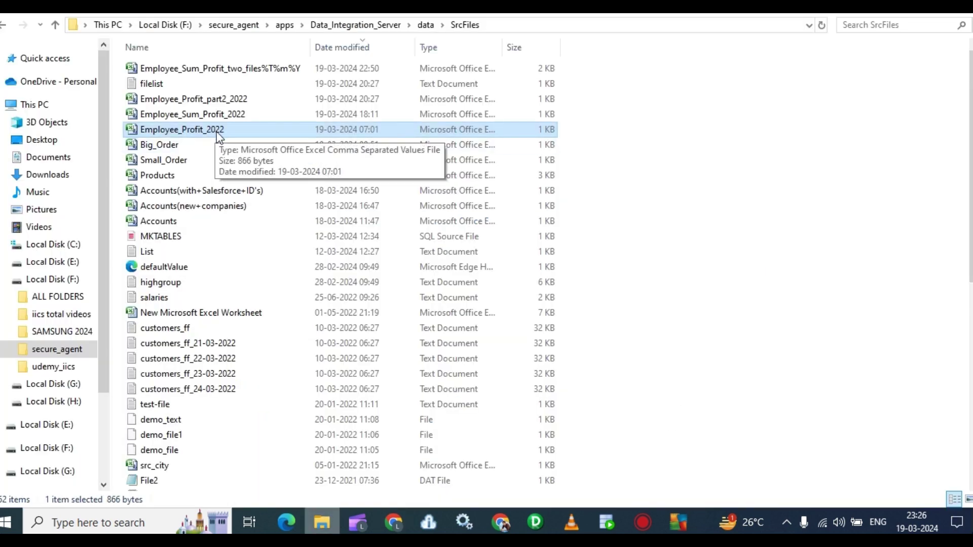
left_click(235, 101)
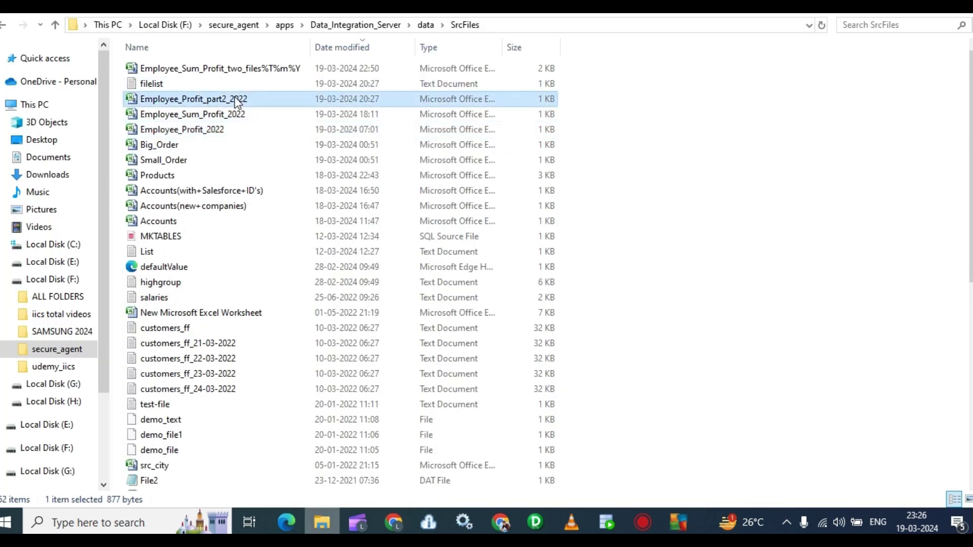
left_click(217, 134)
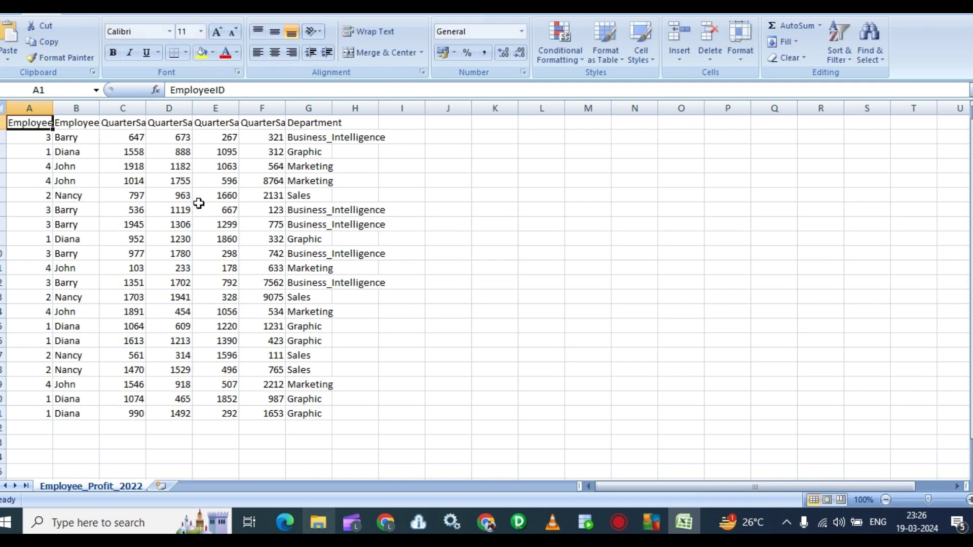
Examine the repeated employee rows and their quarterly salary values in the Employee_Profit_2022 sheet.
left_click(134, 136)
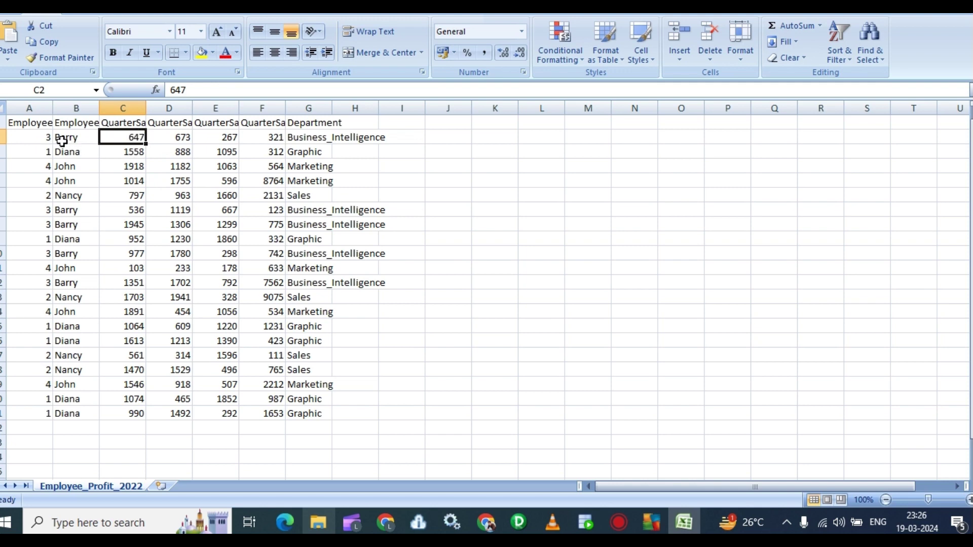
left_click(49, 153)
left_click(57, 153)
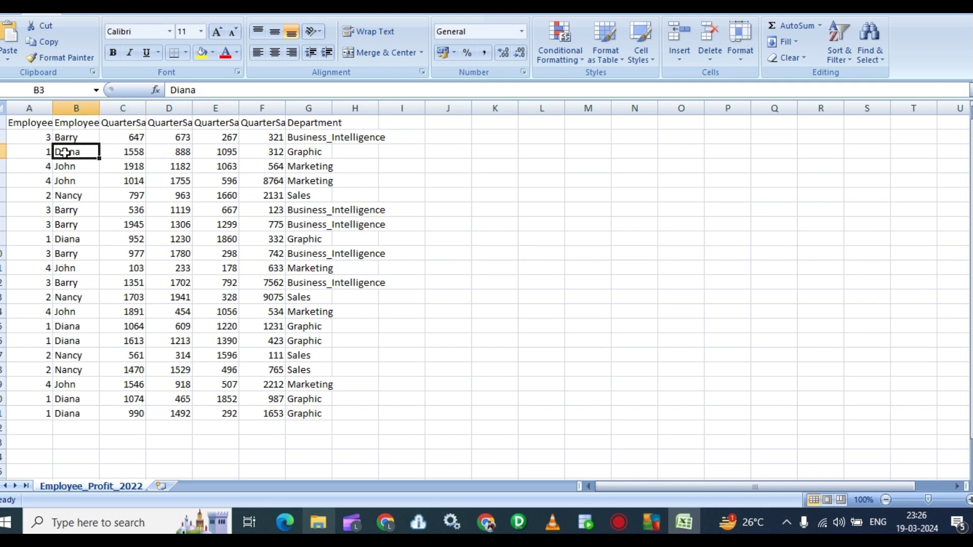
left_click_drag(48, 152, 244, 145)
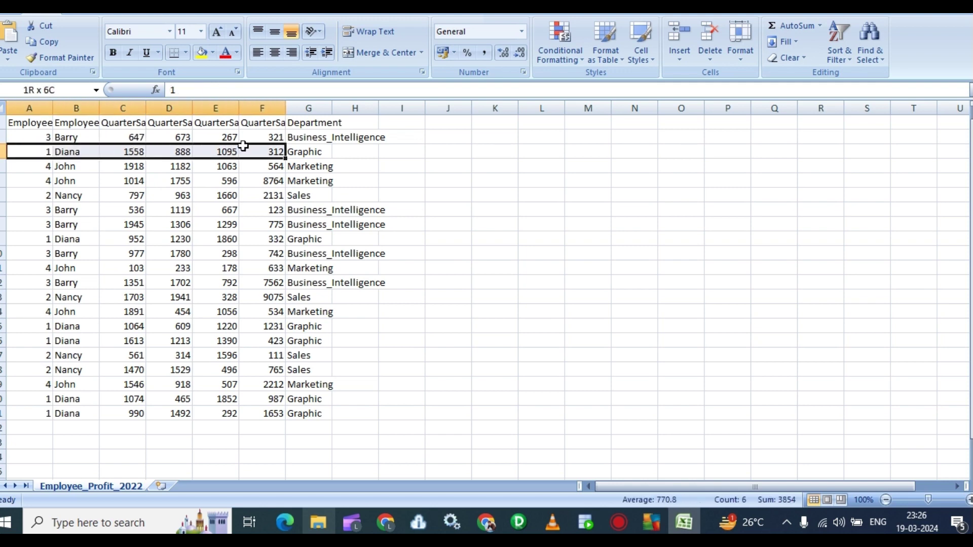
left_click(88, 200)
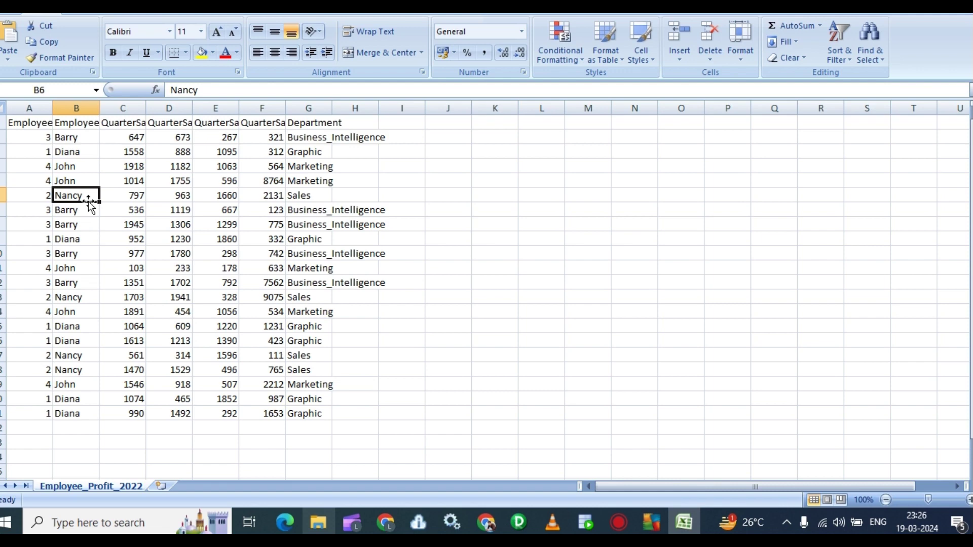
left_click_drag(36, 153, 72, 156)
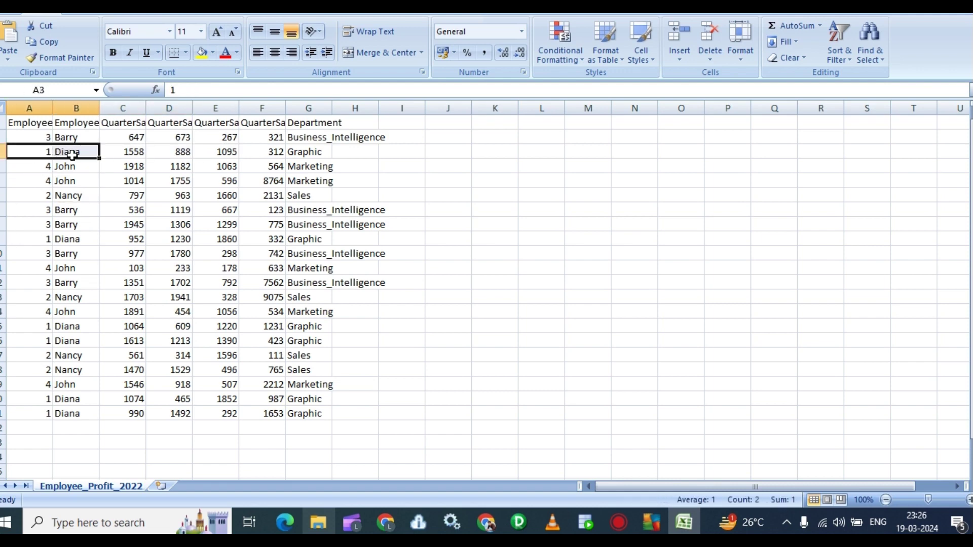
left_click(80, 241)
left_click_drag(70, 223, 69, 211)
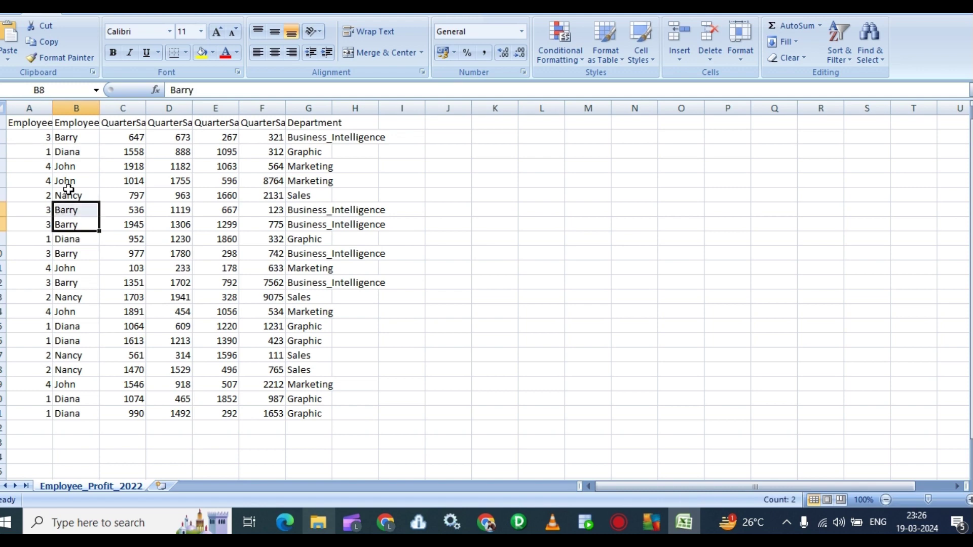
left_click(68, 189)
left_click(71, 213)
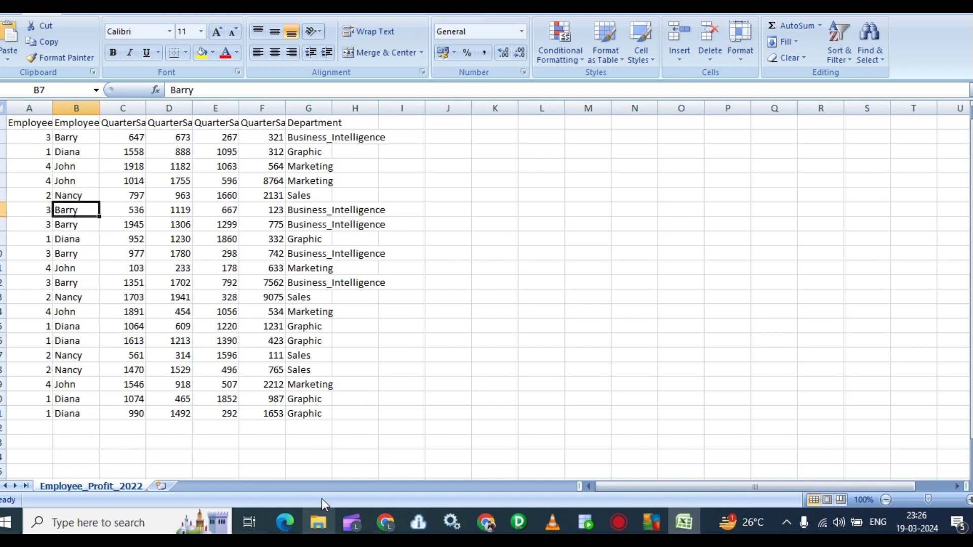
Open Employee_Sum_Profit_2022 from the SrcFiles folder and review its summed quarterly values per employee and department.
left_click(327, 518)
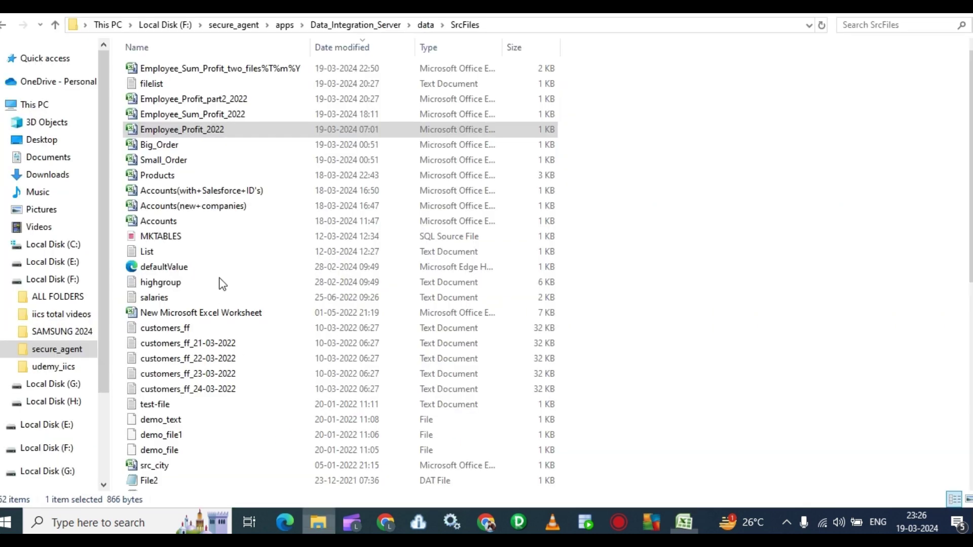
double_click(197, 114)
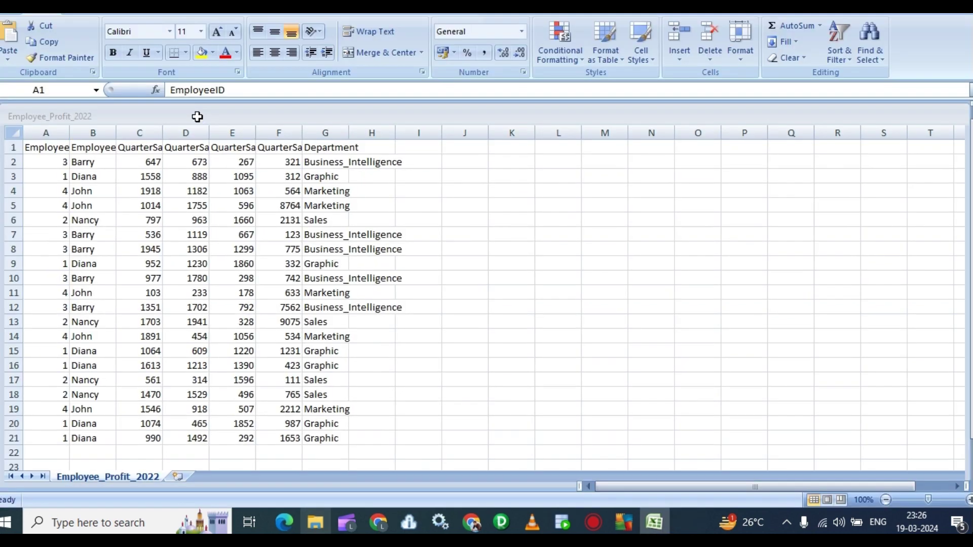
left_click_drag(47, 137, 321, 180)
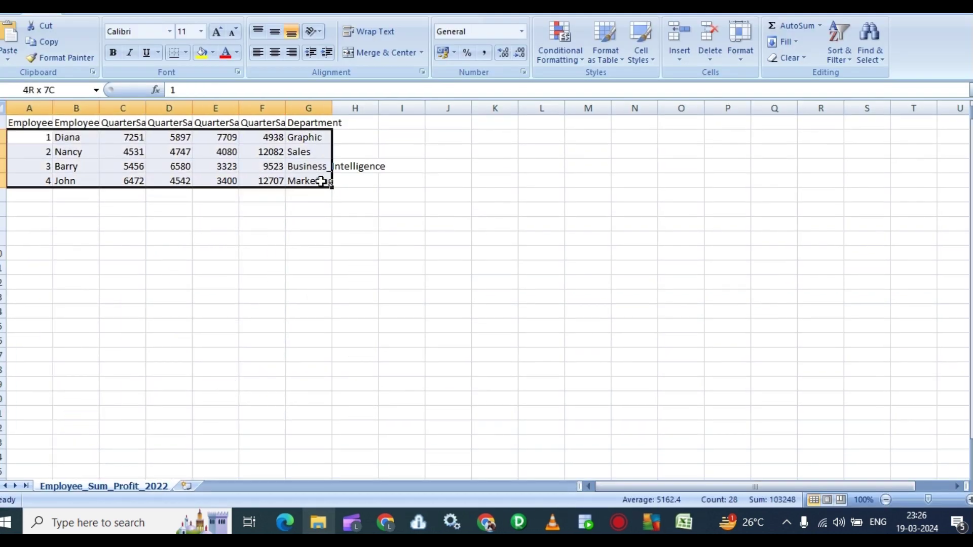
left_click(262, 238)
left_click_drag(47, 137, 324, 182)
left_click(221, 209)
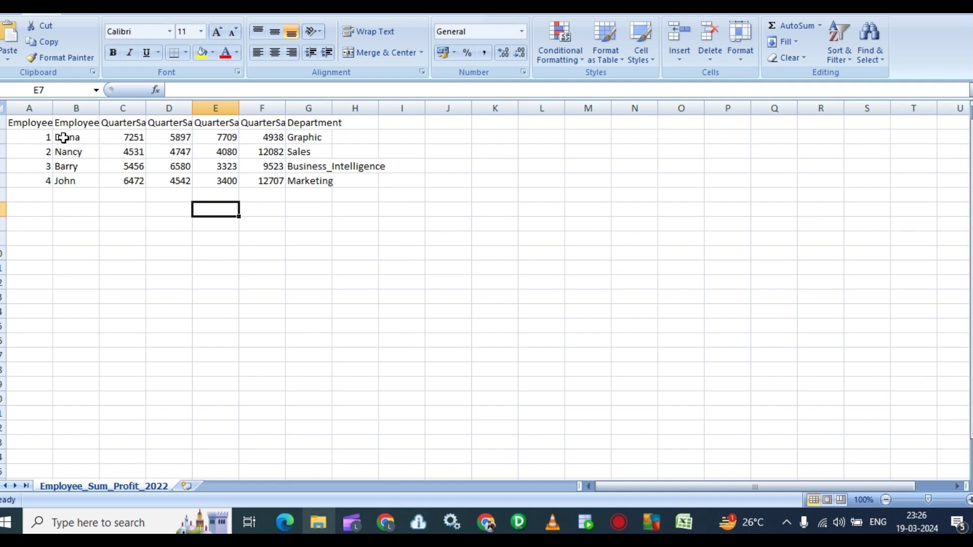
left_click_drag(44, 135, 65, 137)
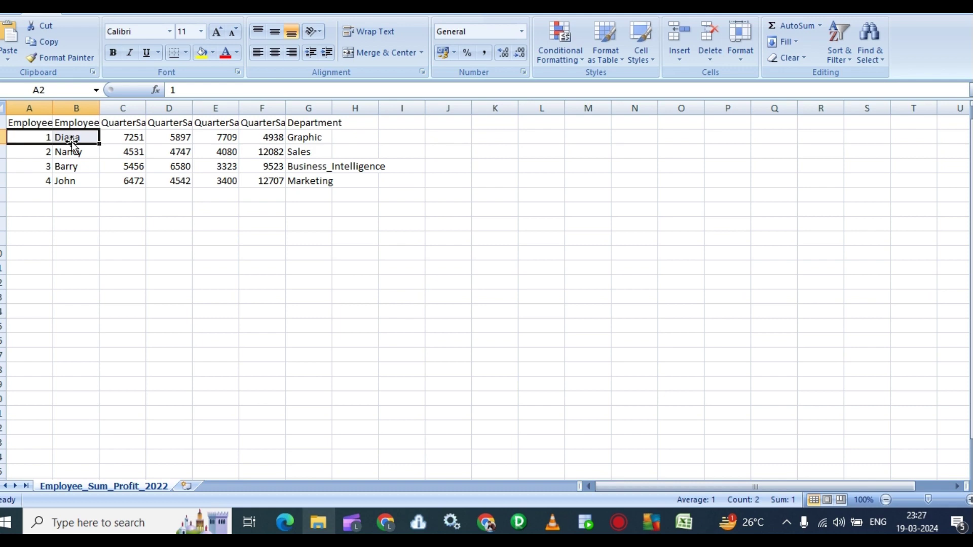
Open Employee_Sum_Profit_two_files%T%m%Y and inspect the Quarter_Profit_Sum and Quarter columns for the employee with ID 1.
left_click(318, 528)
key("alt+Tab")
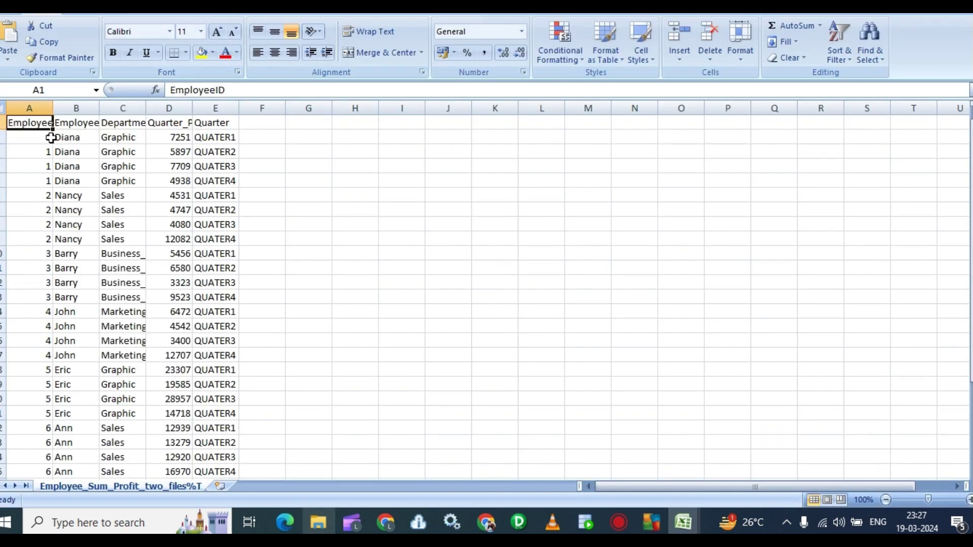
left_click_drag(55, 137, 67, 181)
left_click(169, 121)
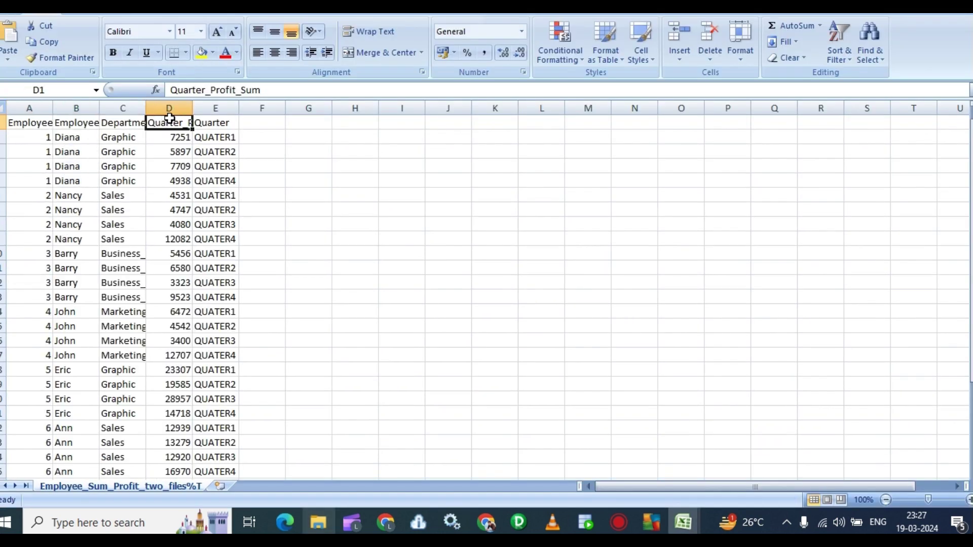
left_click(209, 139)
left_click(210, 152)
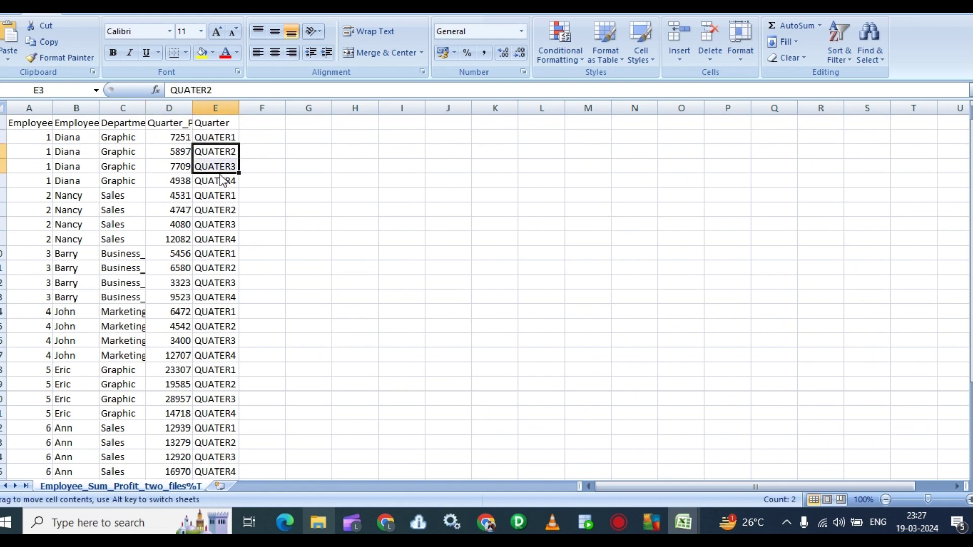
left_click(220, 178)
left_click_drag(226, 135, 226, 184)
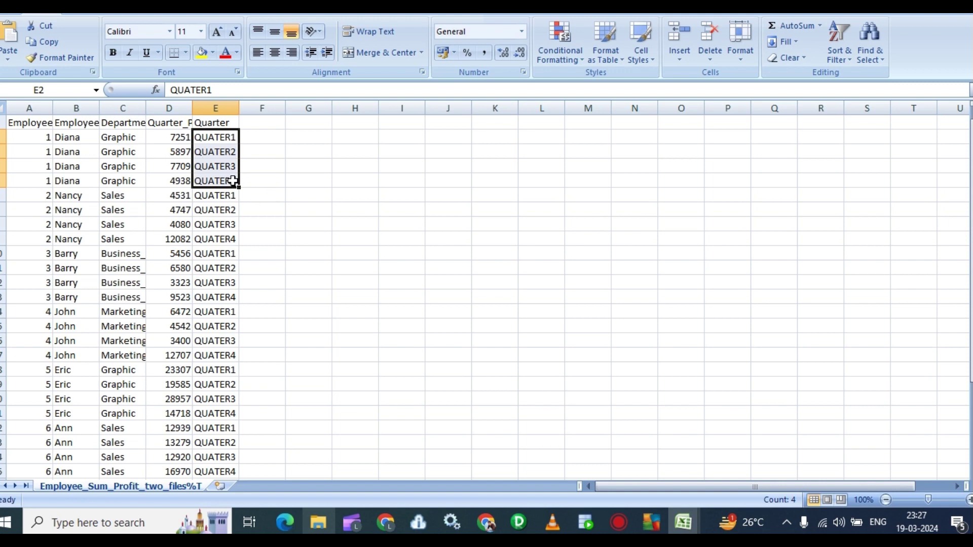
left_click(197, 182)
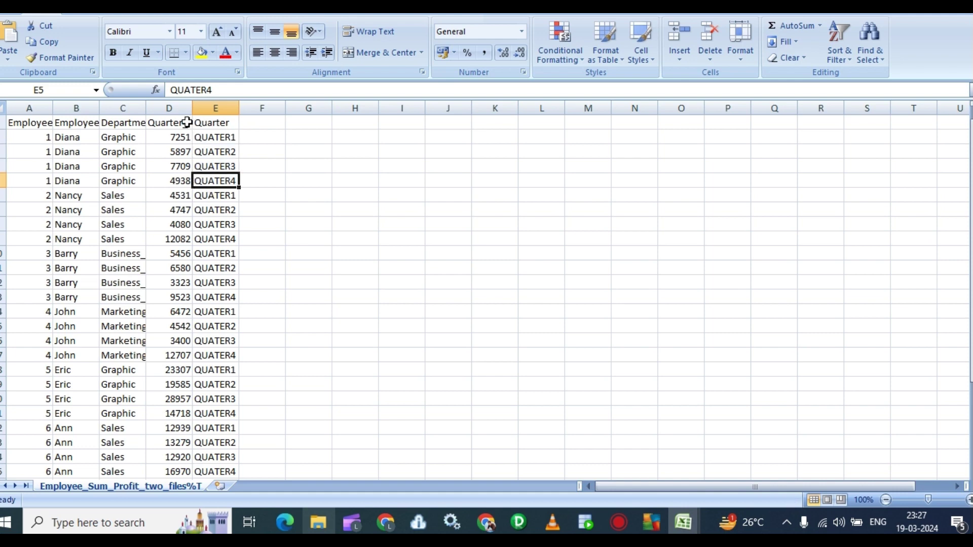
left_click_drag(187, 122, 298, 128)
left_click(224, 164)
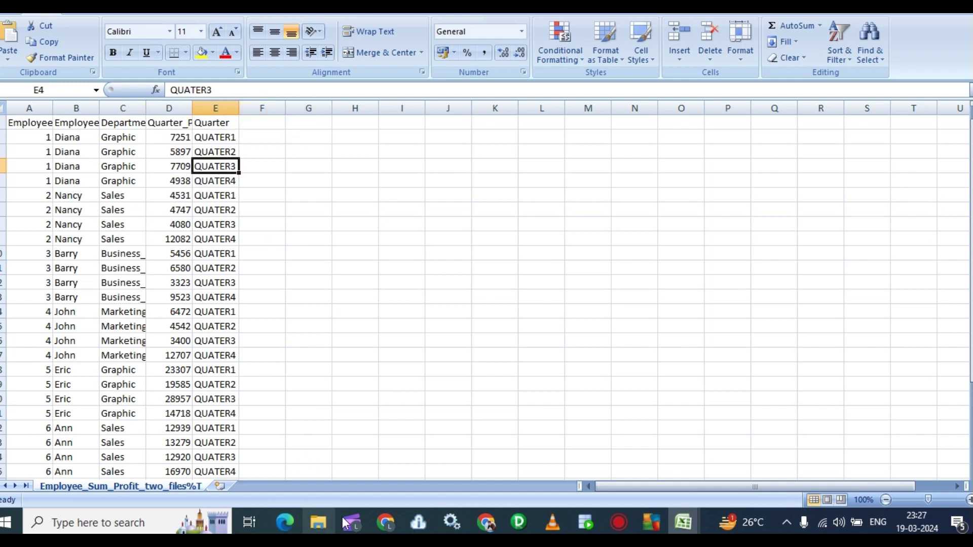
Return to Employee_Sum_Profit_2022 and check the QuarterSalary2 and QuarterSalary3 column headers.
left_click(685, 524)
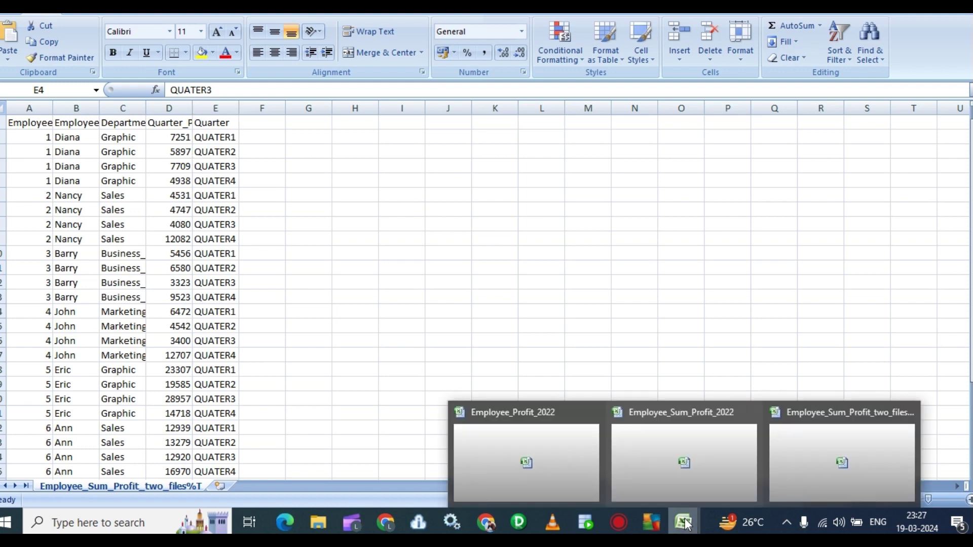
left_click(685, 460)
left_click(162, 123)
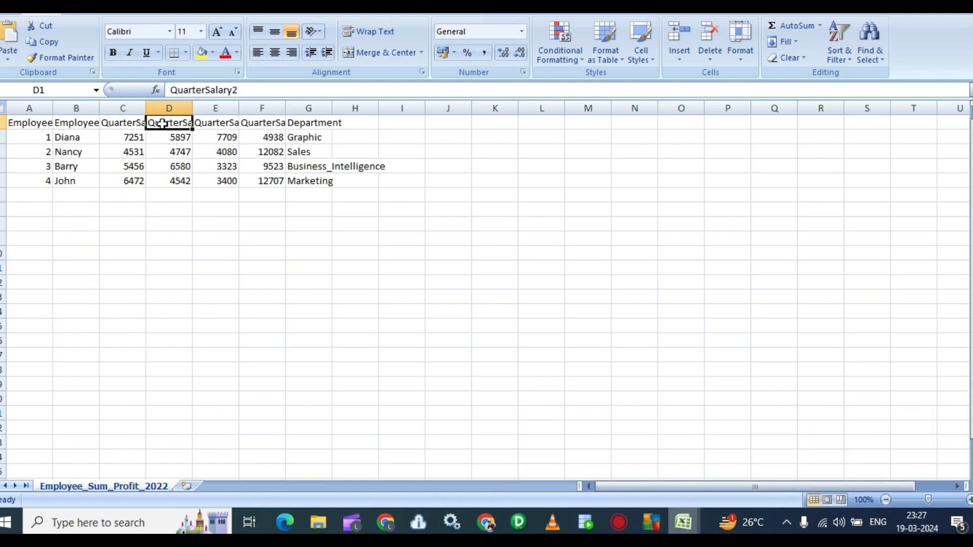
left_click(199, 123)
Go back to Employee_Sum_Profit_two_files%T%m%Y and compare how each employee's quarterly sums are split into separate rows.
mouse_move(682, 525)
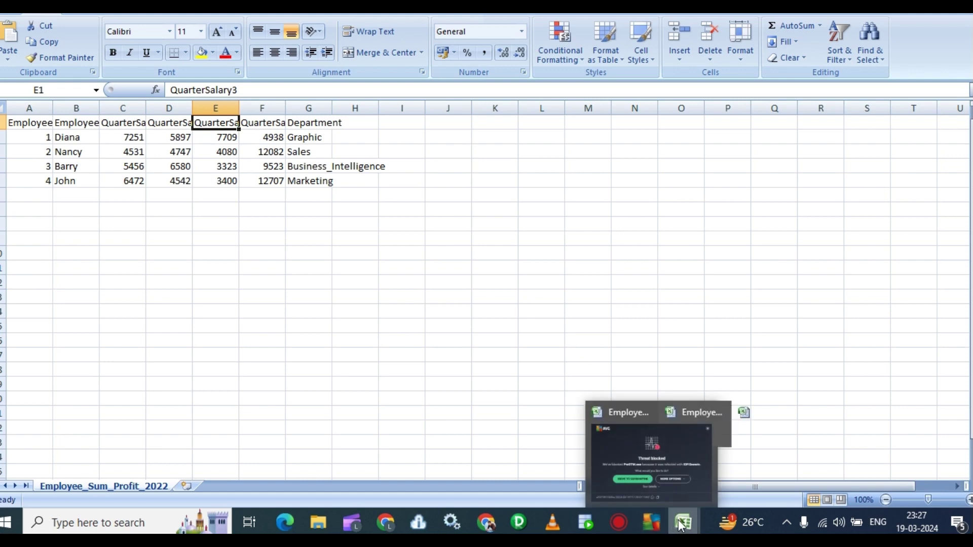
left_click(812, 450)
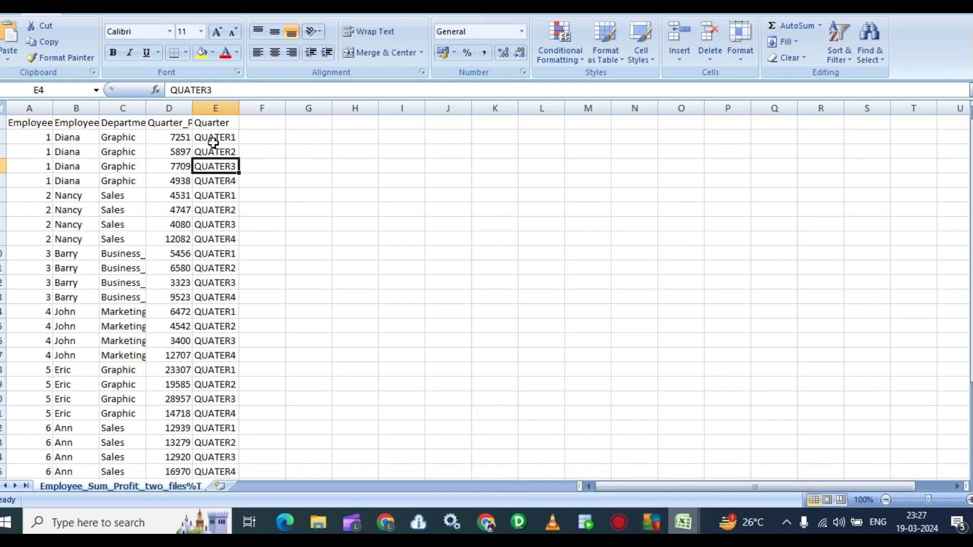
left_click_drag(212, 143, 205, 183)
left_click(59, 137)
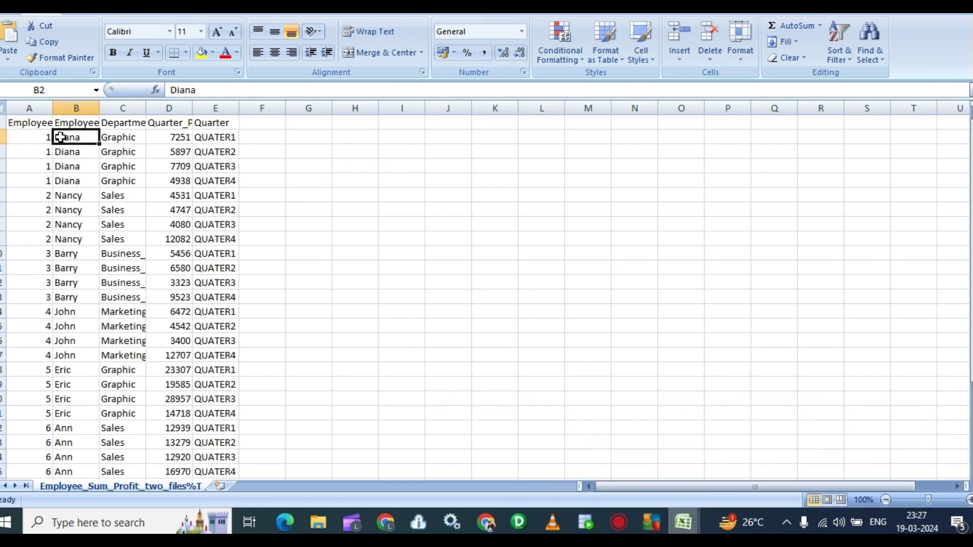
left_click_drag(59, 137, 208, 186)
left_click(177, 145)
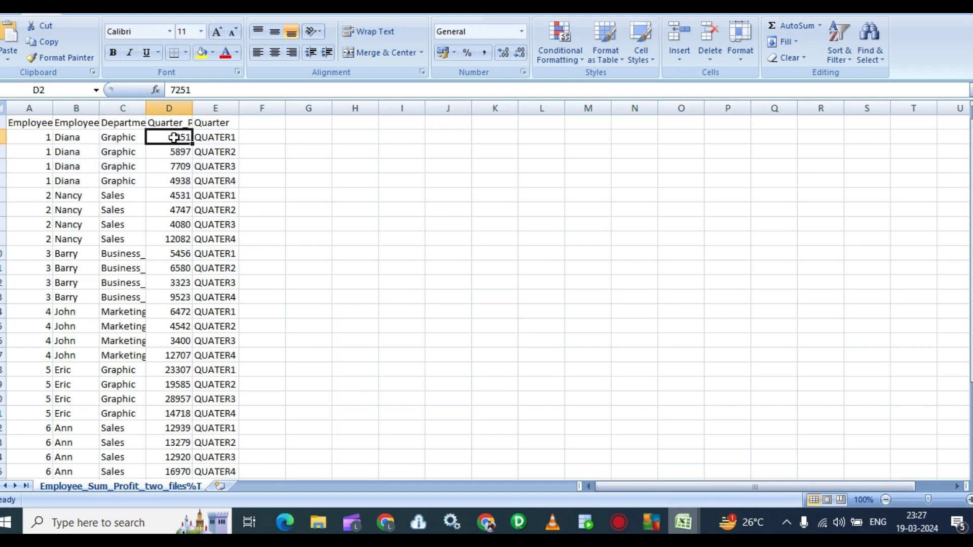
left_click(208, 141)
left_click_drag(189, 148, 197, 178)
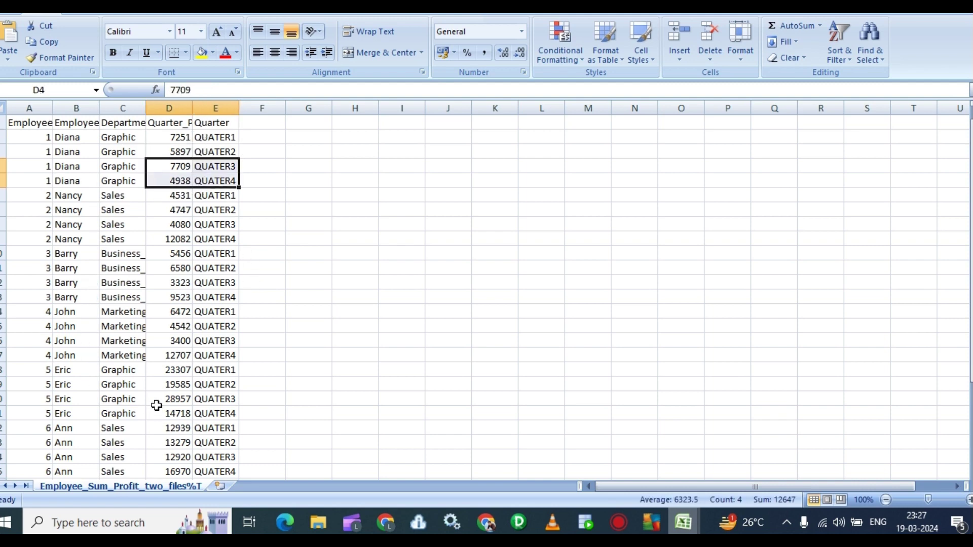
scroll(156, 405, "down", 1)
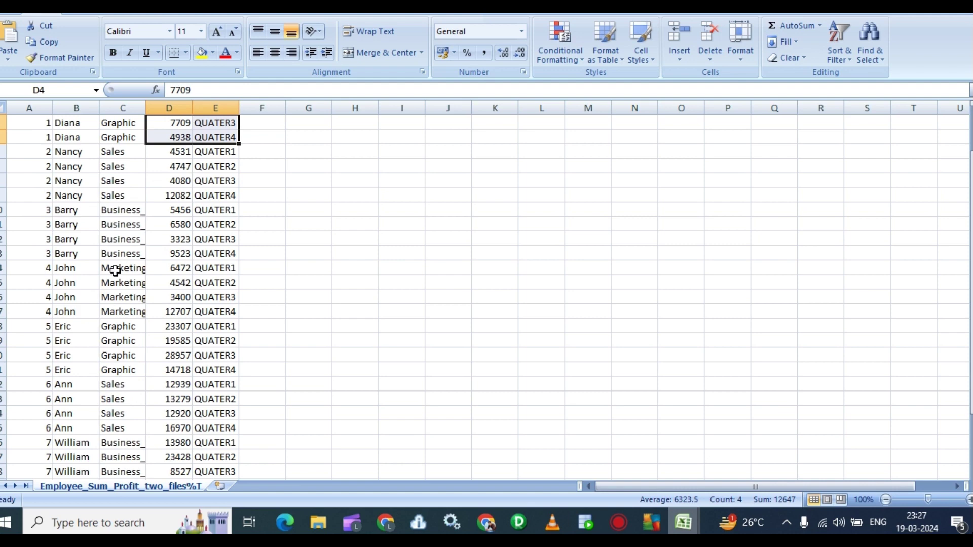
scroll(71, 202, "up", 1)
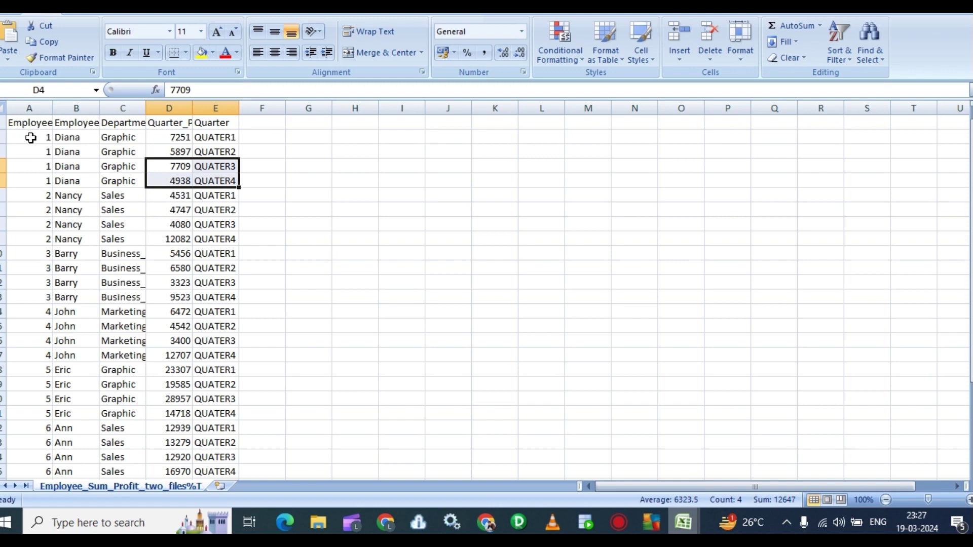
Clear all employee data rows below the header in Employee_Sum_Profit_two_files%T%m%Y, keeping the column headings.
left_click_drag(31, 138, 227, 459)
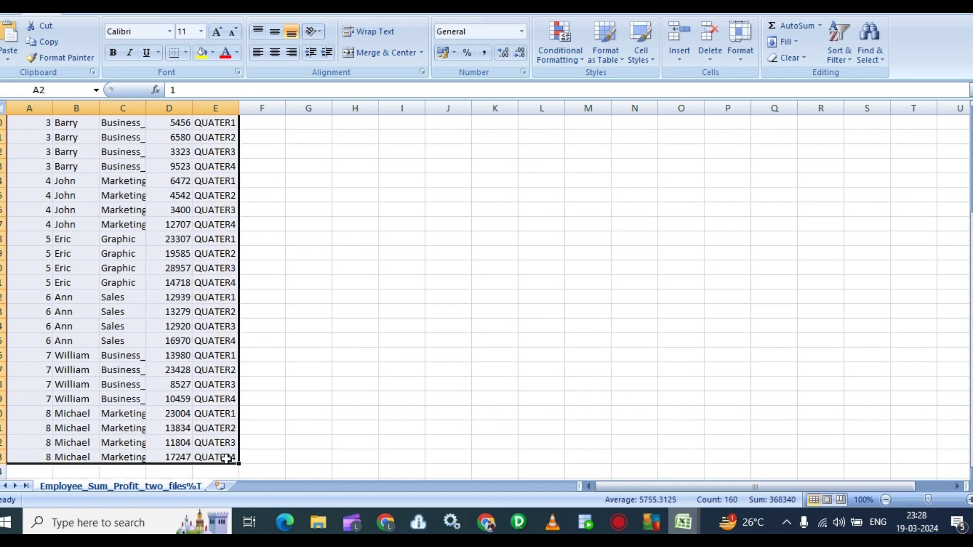
key("Delete")
left_click(315, 228)
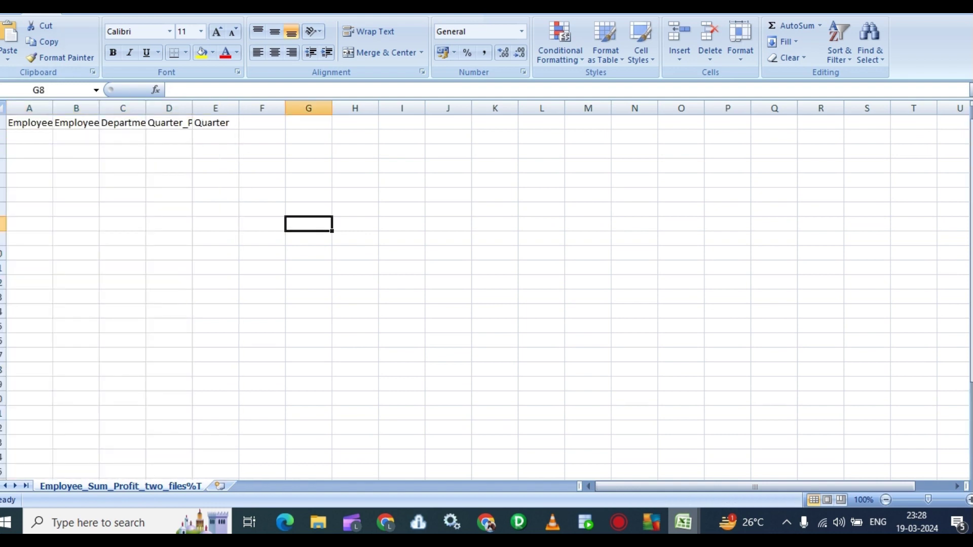
Save the emptied Employee_Sum_Profit_two_files%T%m%Y CSV file, close the open workbooks and return to the SrcFiles folder.
key("ctrl+s")
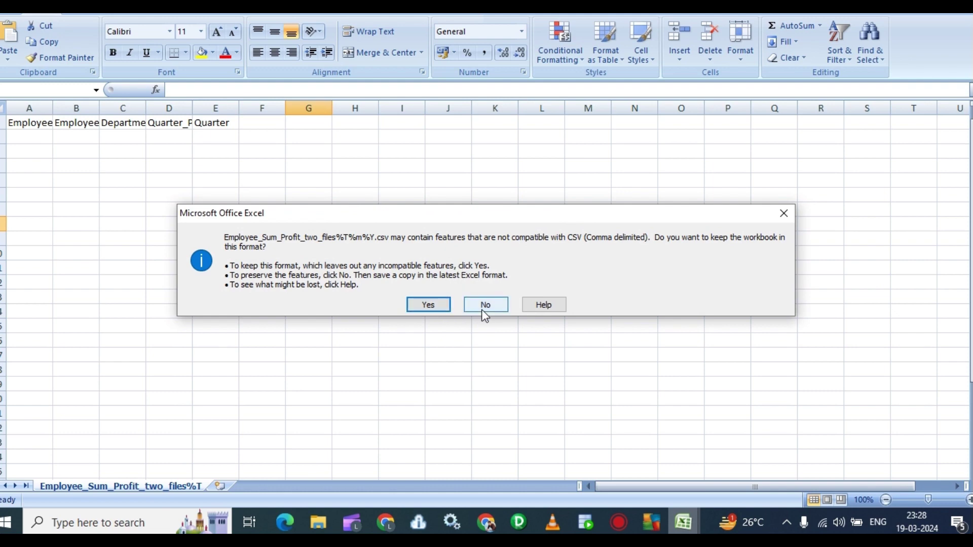
left_click(485, 305)
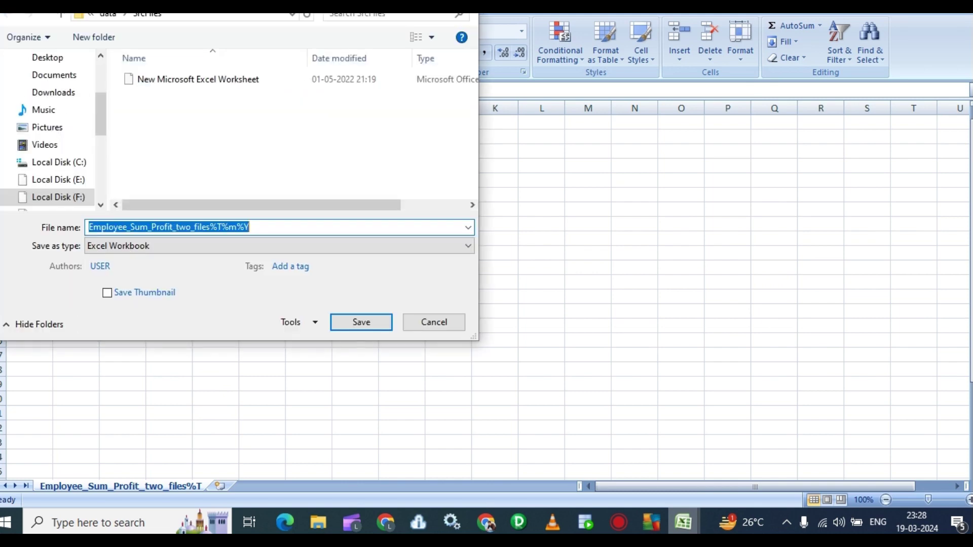
left_click(434, 325)
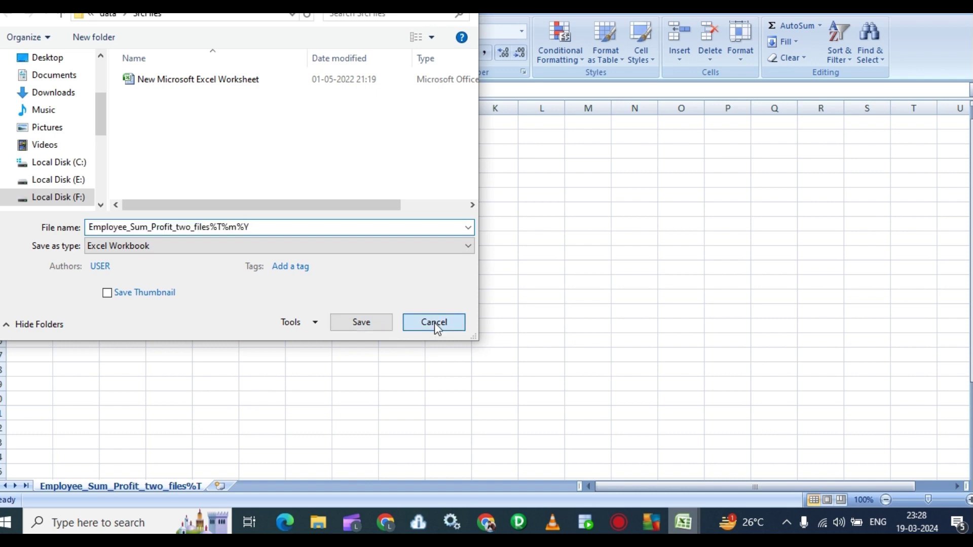
key("ctrl+w")
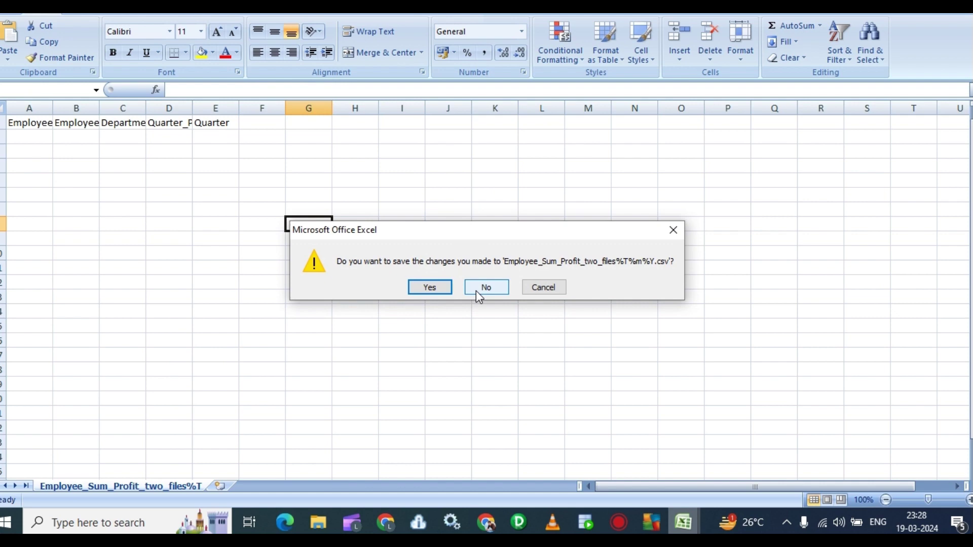
left_click(434, 289)
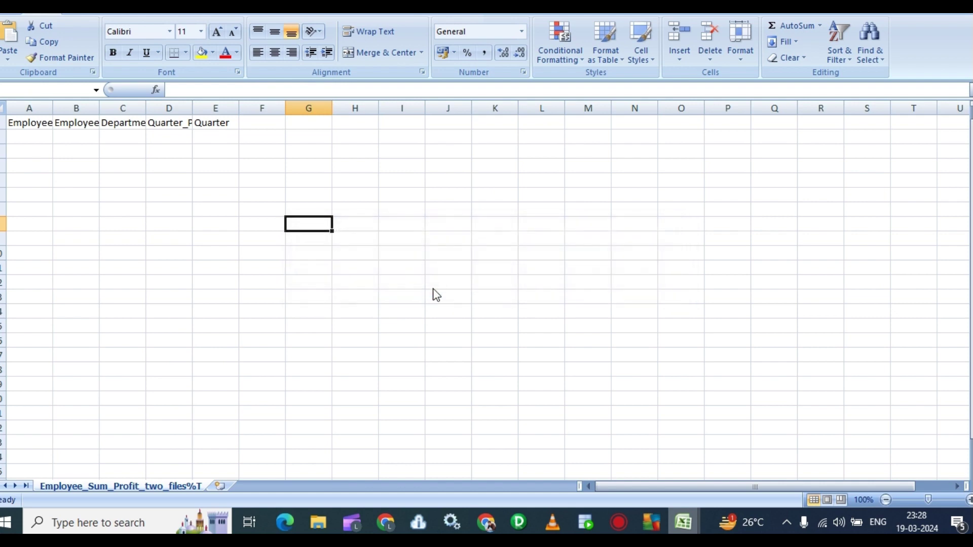
left_click(487, 305)
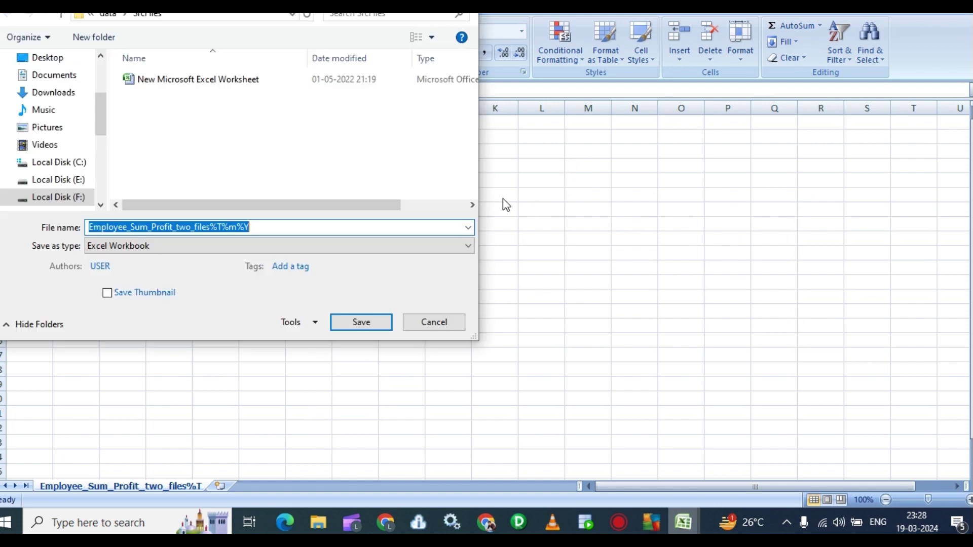
key("Escape")
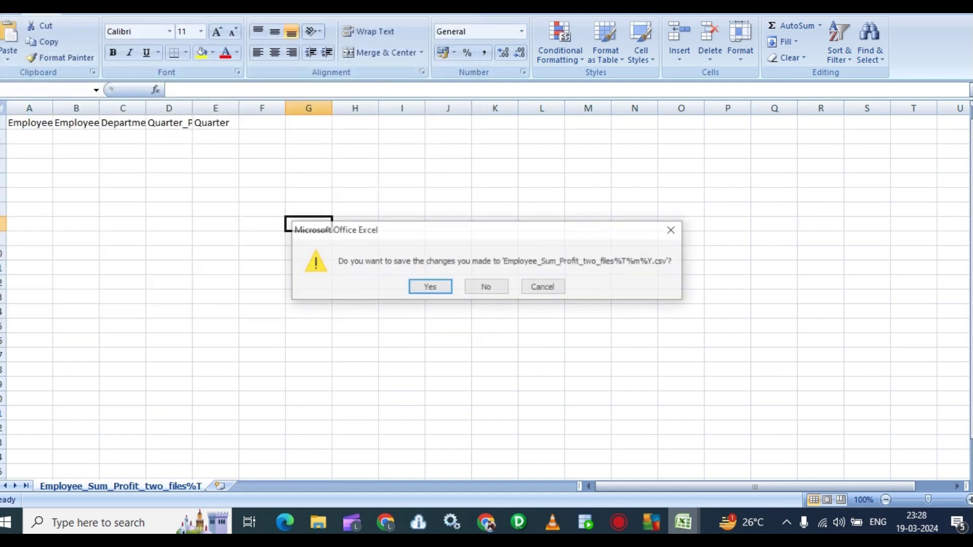
left_click(505, 288)
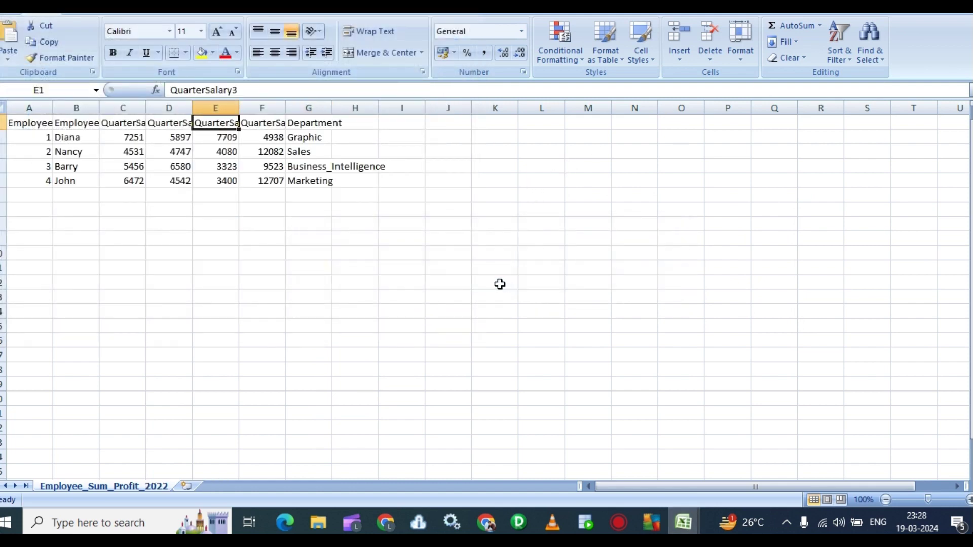
key("ctrl+Tab")
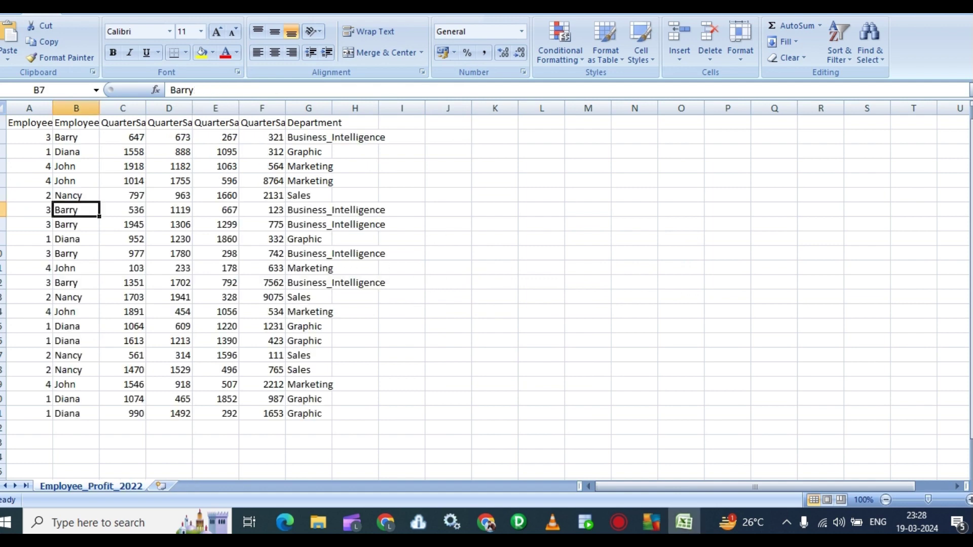
key("alt+Tab")
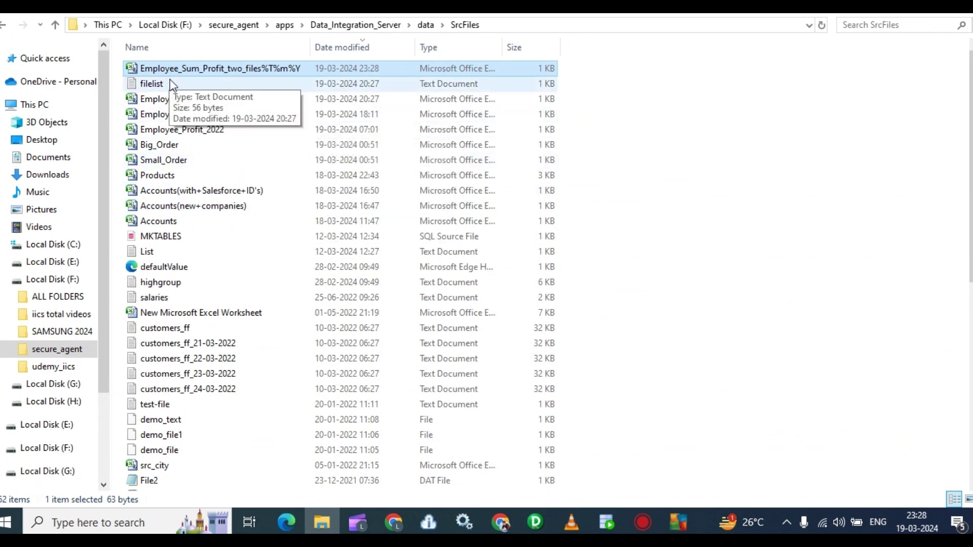
Reopen Employee_Sum_Profit_two_files%T%m%Y from SrcFiles to check its saved contents, and close it again.
left_click(232, 71)
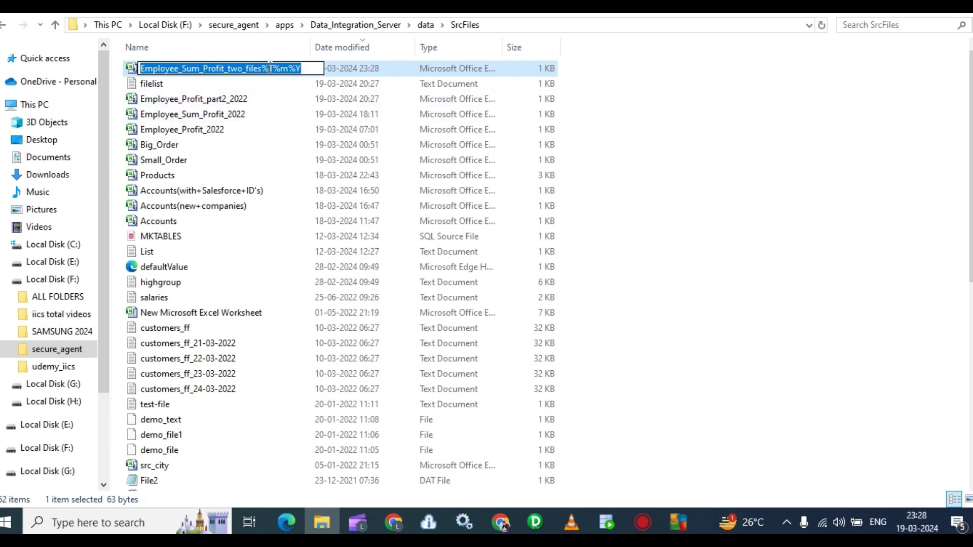
left_click(342, 67)
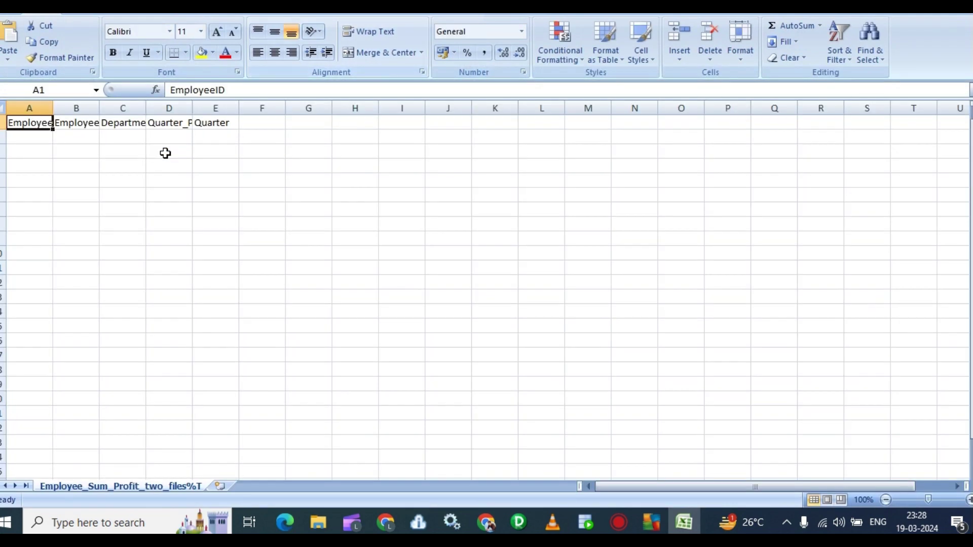
left_click(200, 177)
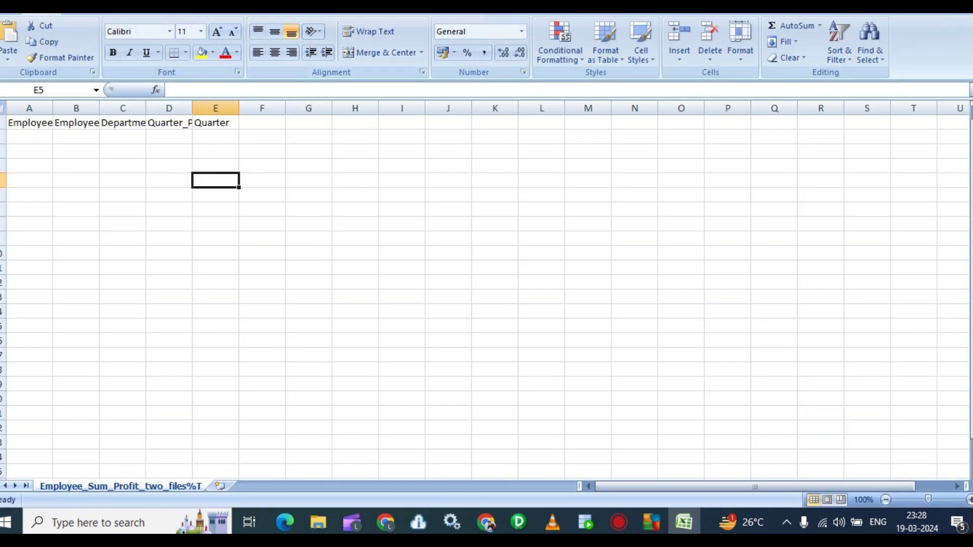
key("alt+F4")
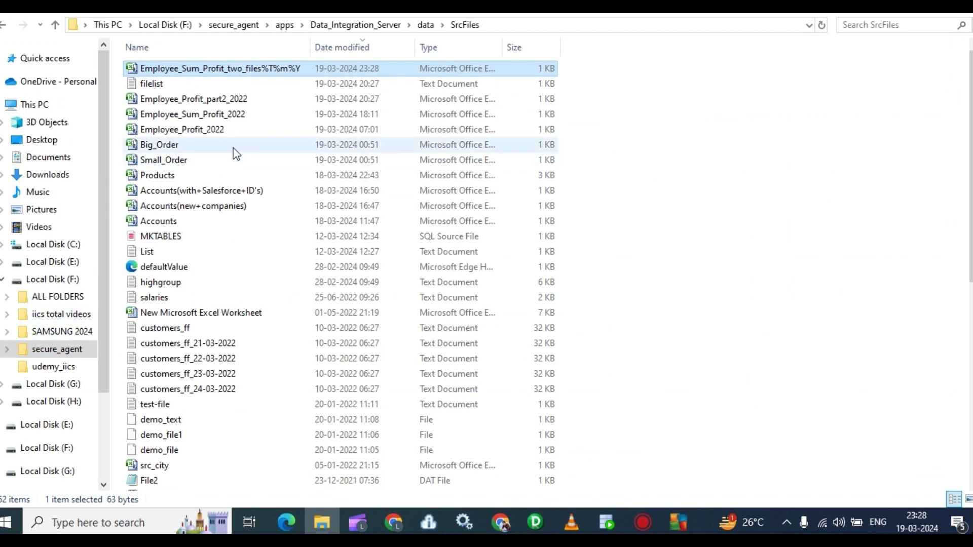
Switch to Informatica Data Integration in the browser and create a new blank mapping.
left_click(394, 522)
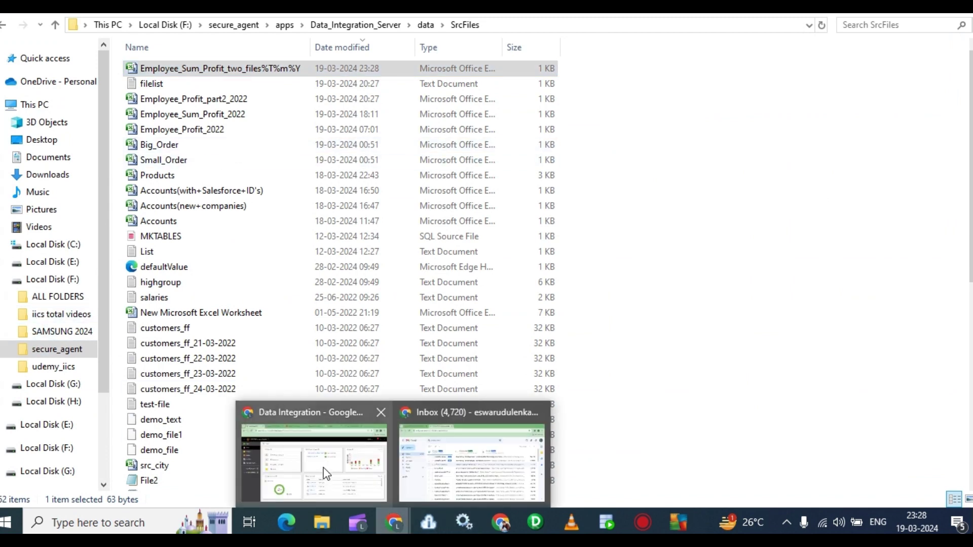
left_click(325, 474)
left_click(32, 113)
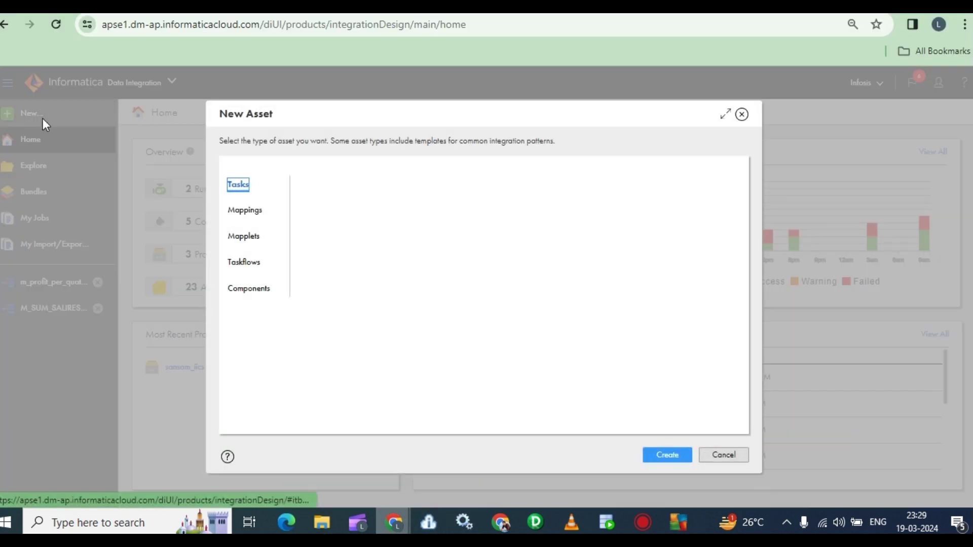
left_click(250, 211)
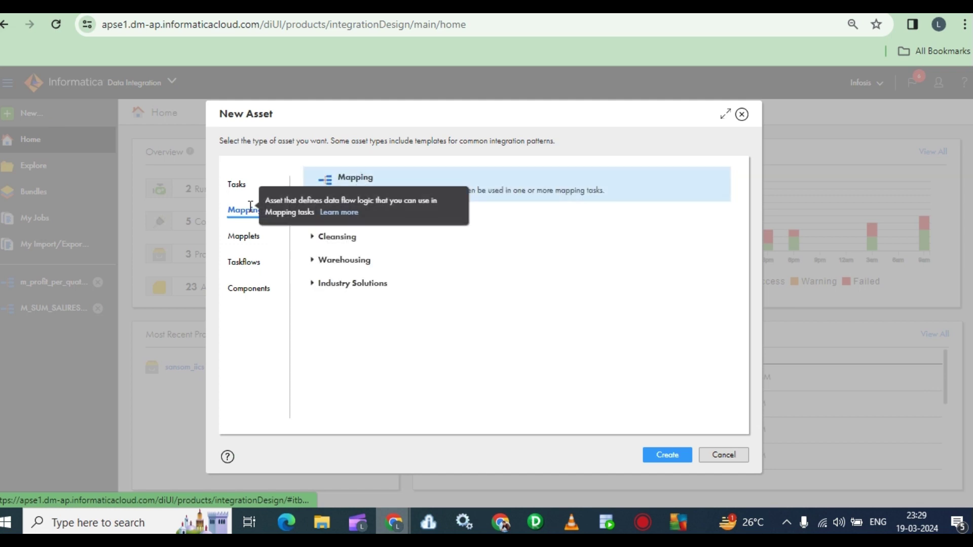
left_click(667, 455)
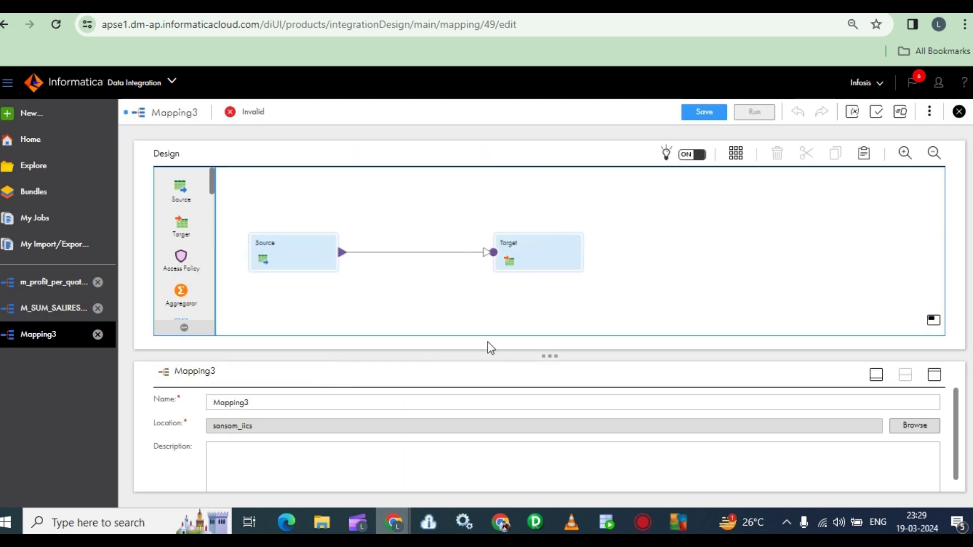
Spread the Source and Target transformations apart along the upper canvas and enlarge the properties area below the design.
left_click_drag(547, 353, 550, 326)
left_click_drag(561, 275, 674, 246)
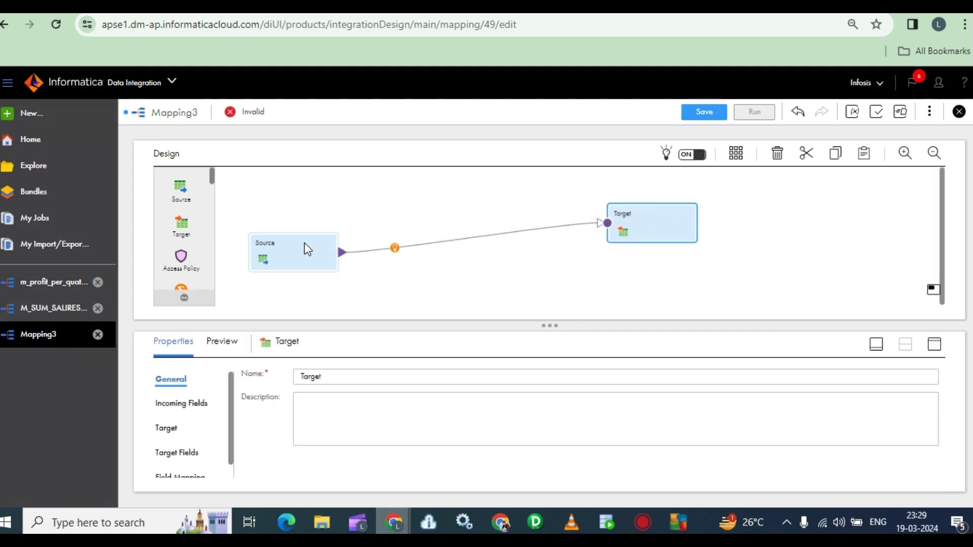
left_click_drag(304, 249, 362, 198)
left_click(175, 403)
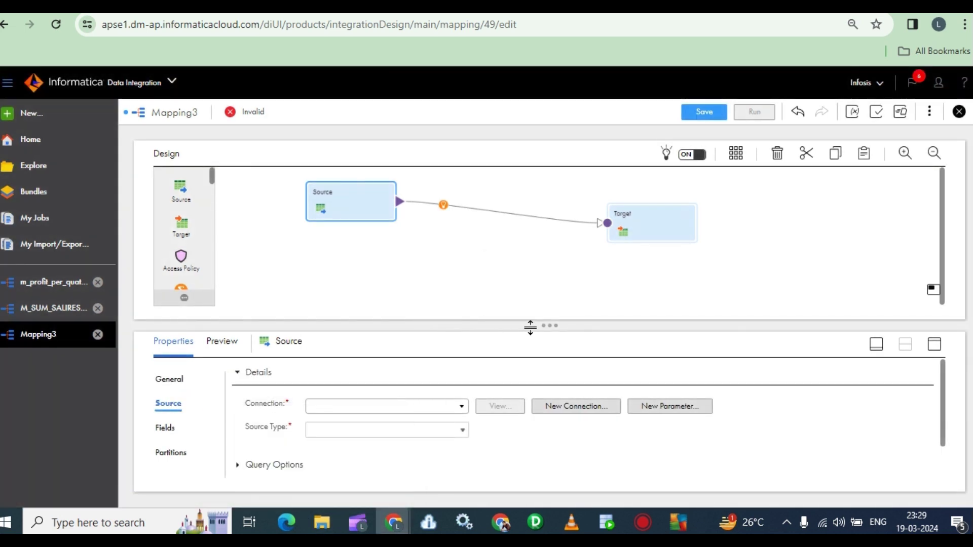
left_click_drag(542, 327, 539, 290)
left_click_drag(636, 230, 638, 209)
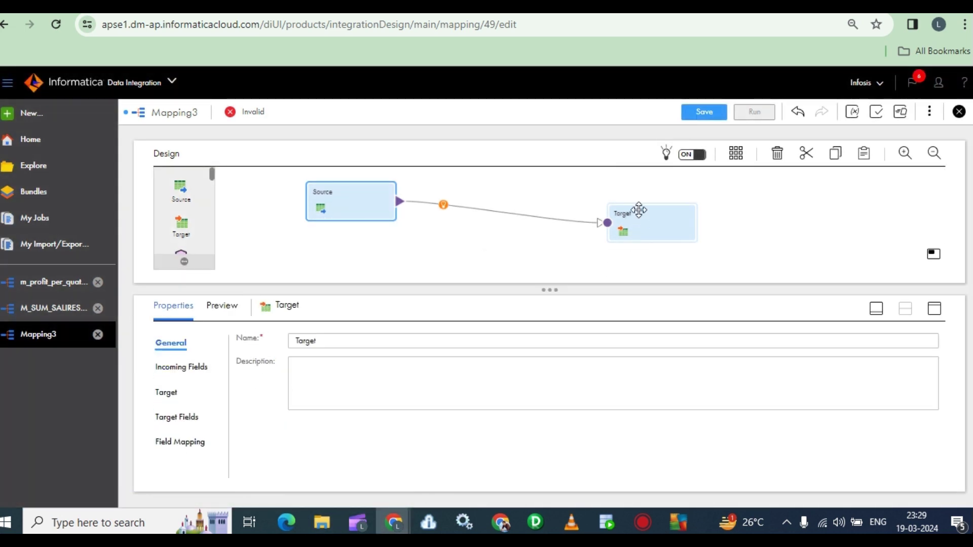
left_click_drag(351, 215, 340, 207)
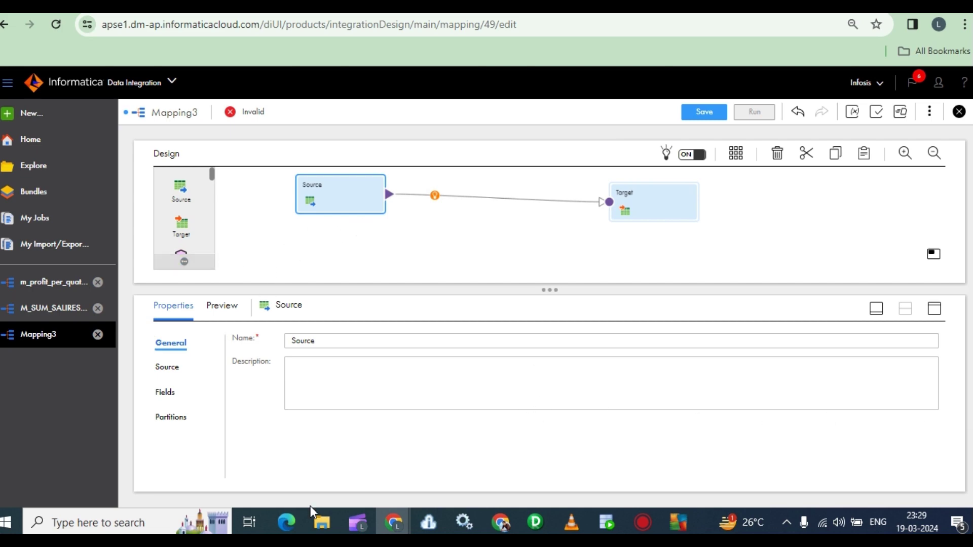
Set the Source transformation's connection to flat_src_iics (Flat File) and its source type to File List.
left_click(323, 521)
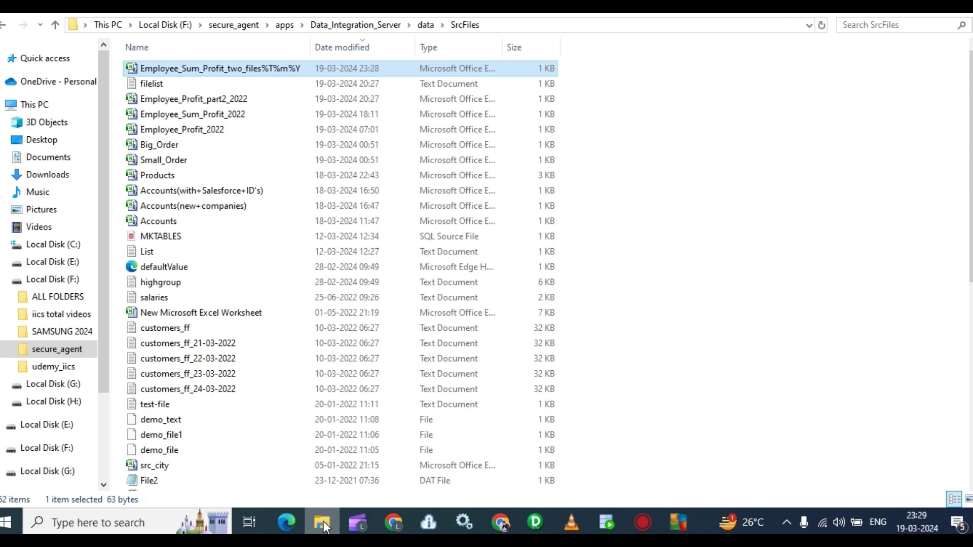
left_click(323, 521)
left_click(170, 368)
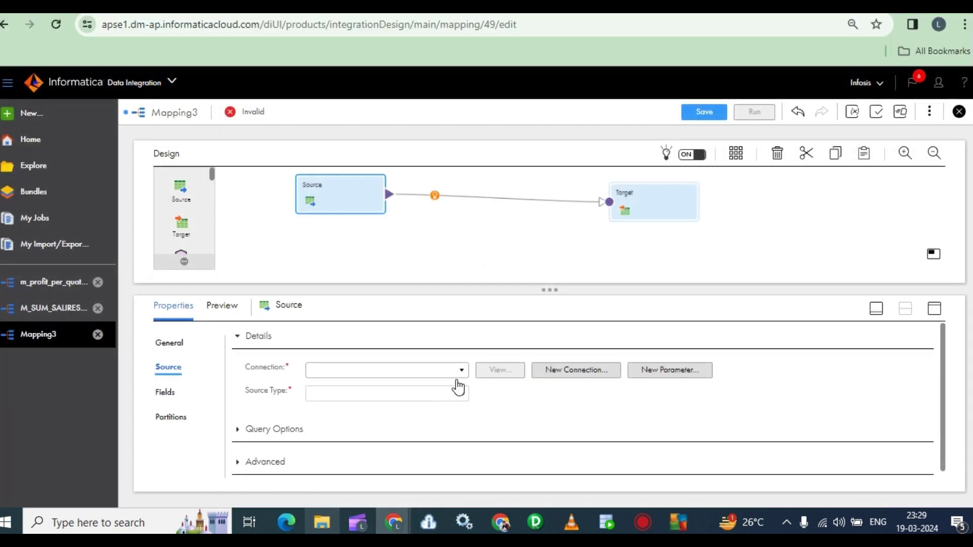
left_click(457, 373)
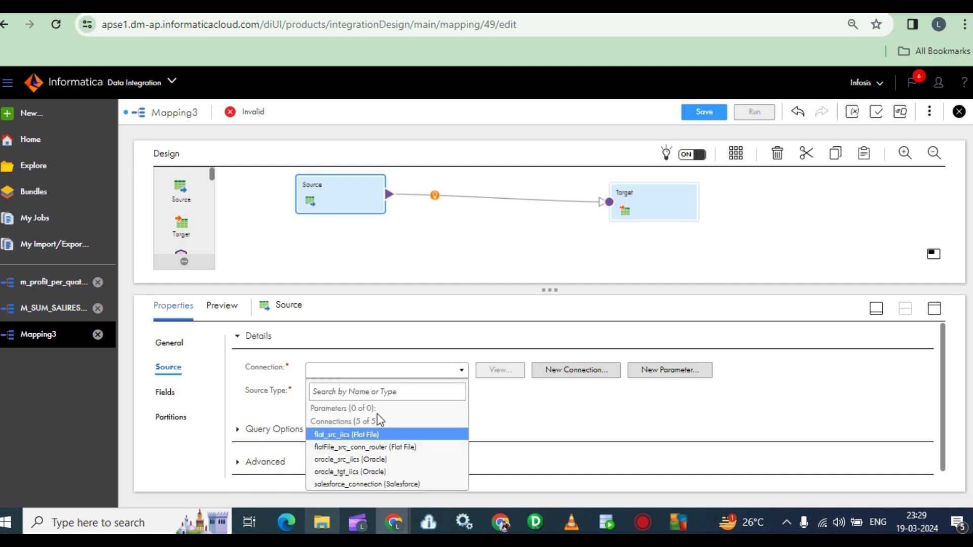
left_click(367, 435)
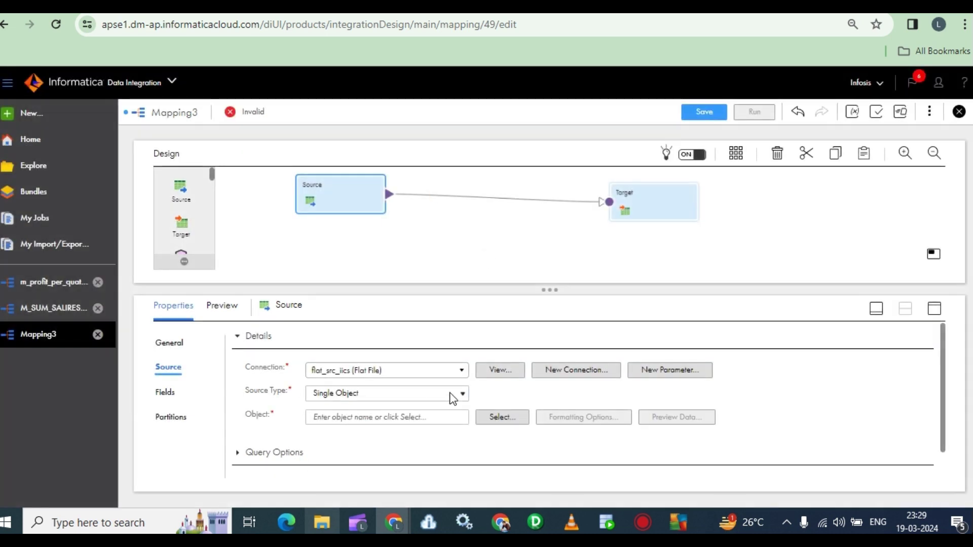
left_click(453, 394)
left_click(332, 431)
Open the filelist text document in SrcFiles, review the source file names it lists, close it and return to the mapping.
left_click(325, 513)
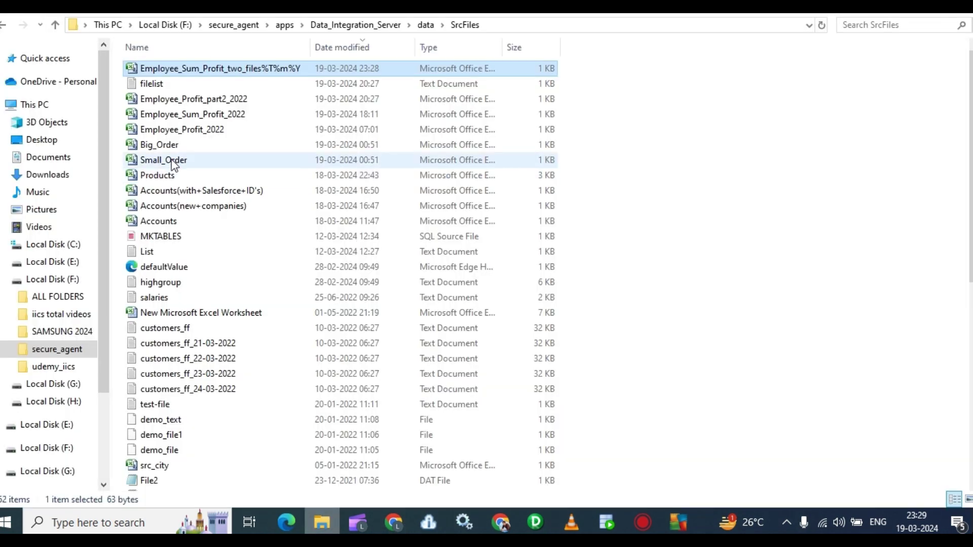
left_click(169, 87)
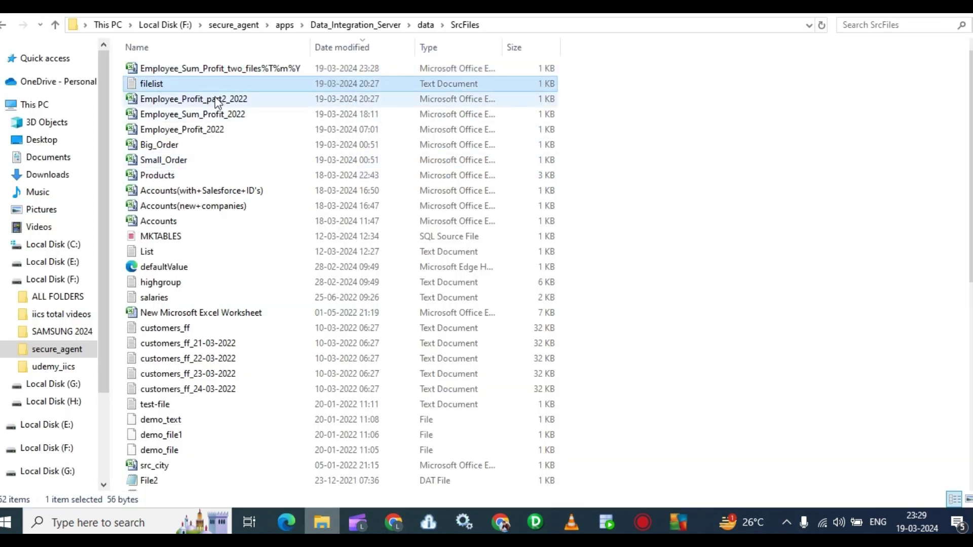
left_click(218, 100)
left_click(215, 129)
left_click(155, 87)
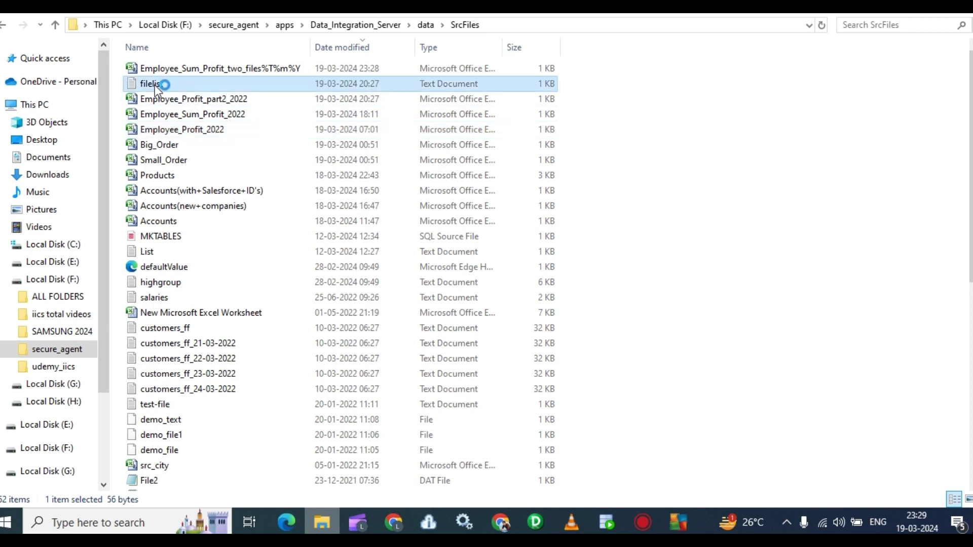
left_click_drag(368, 97, 187, 71)
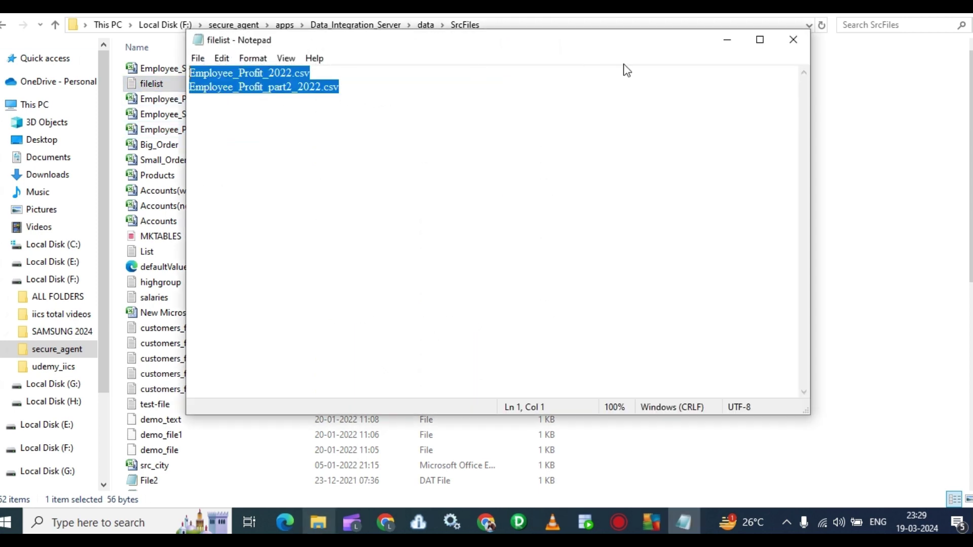
left_click(793, 39)
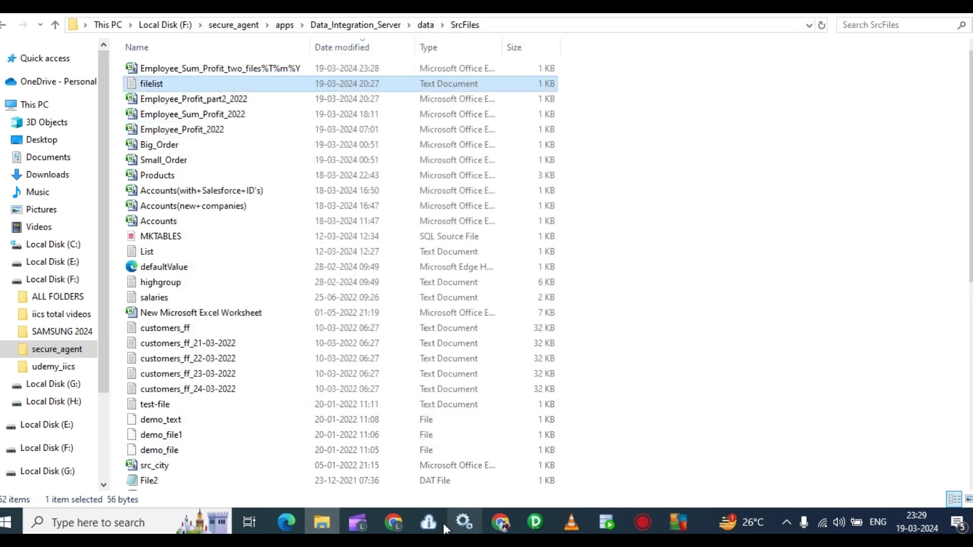
mouse_move(399, 515)
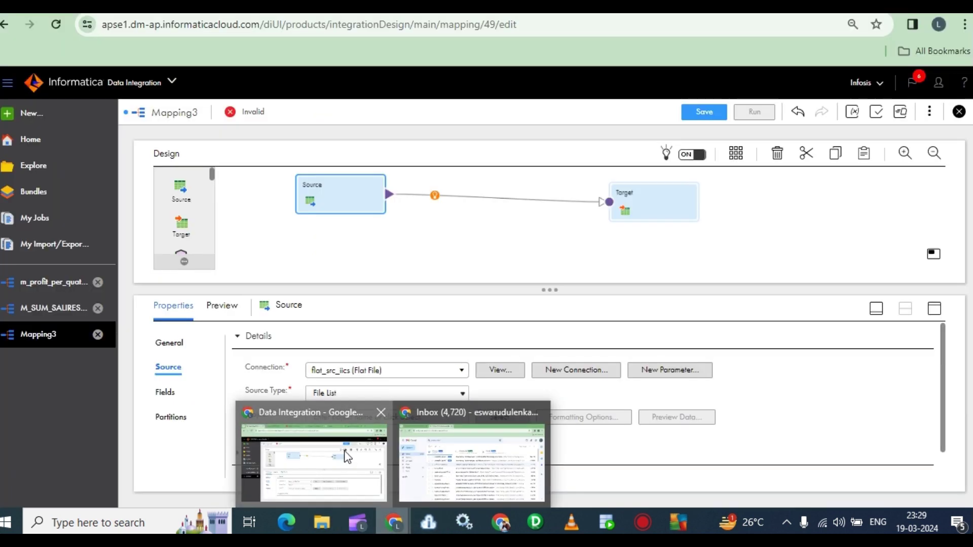
left_click(345, 451)
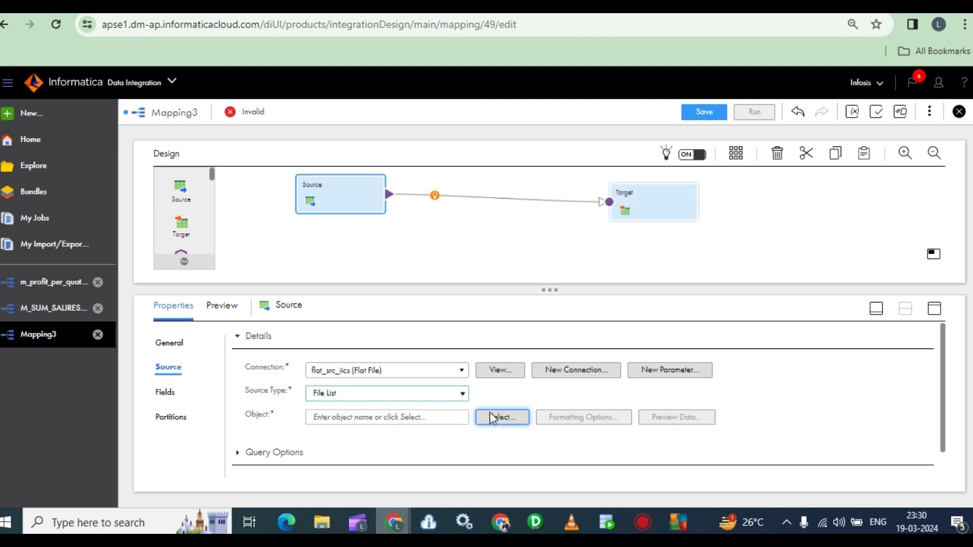
Choose filelist.txt as the Source transformation's source object.
left_click(500, 424)
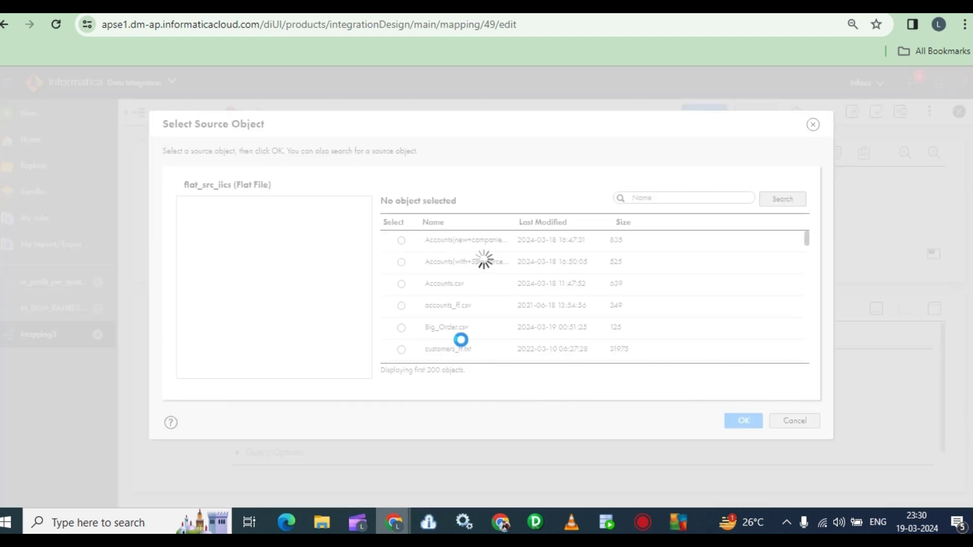
scroll(494, 286, "down", 3)
scroll(493, 283, "down", 10)
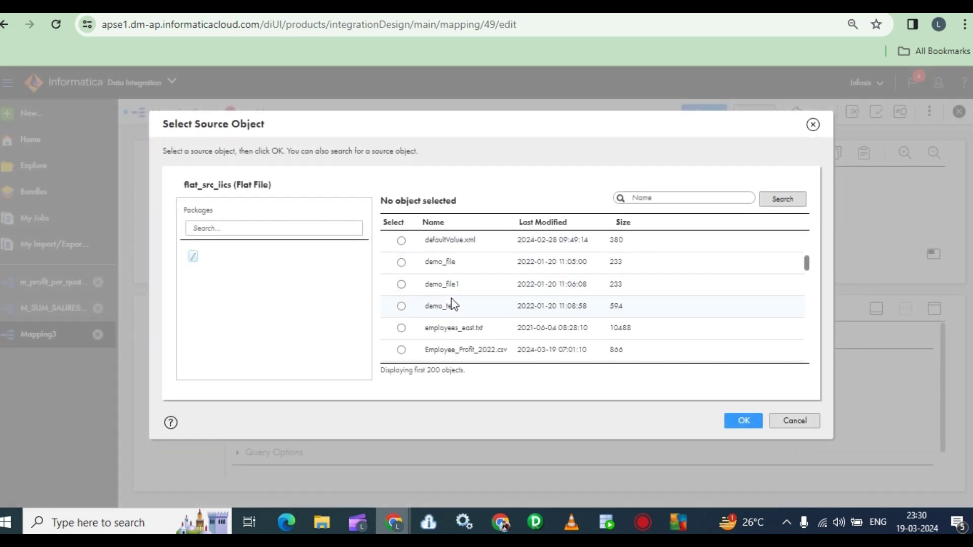
scroll(437, 308, "down", 1)
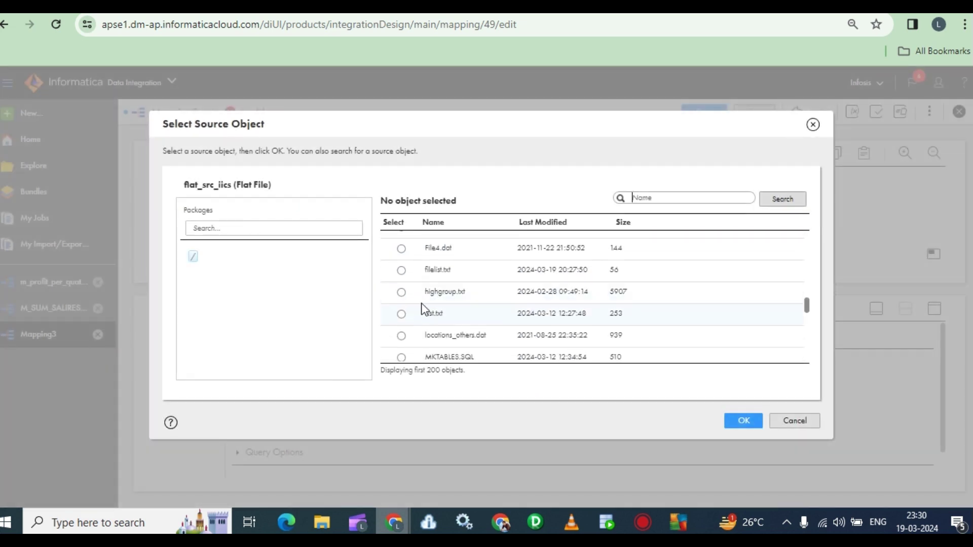
left_click(401, 271)
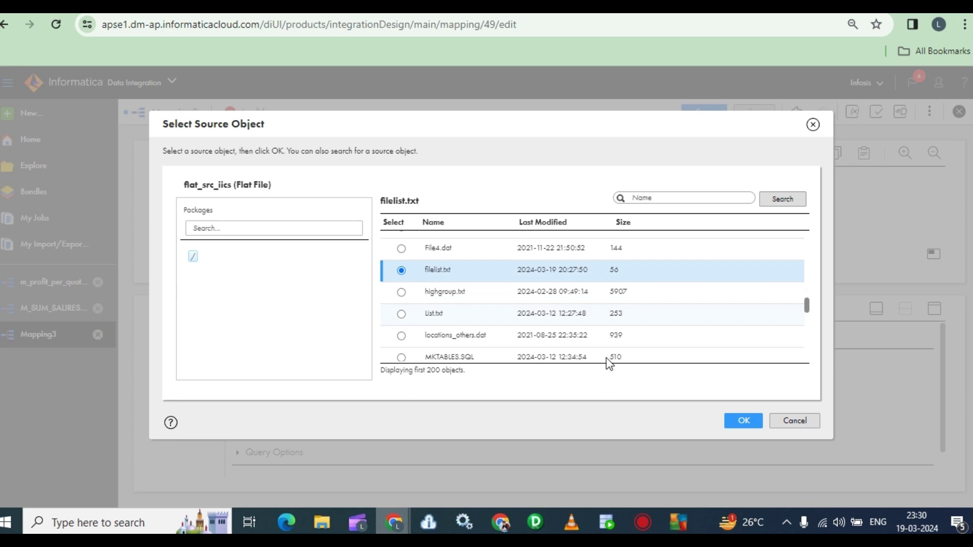
left_click(740, 421)
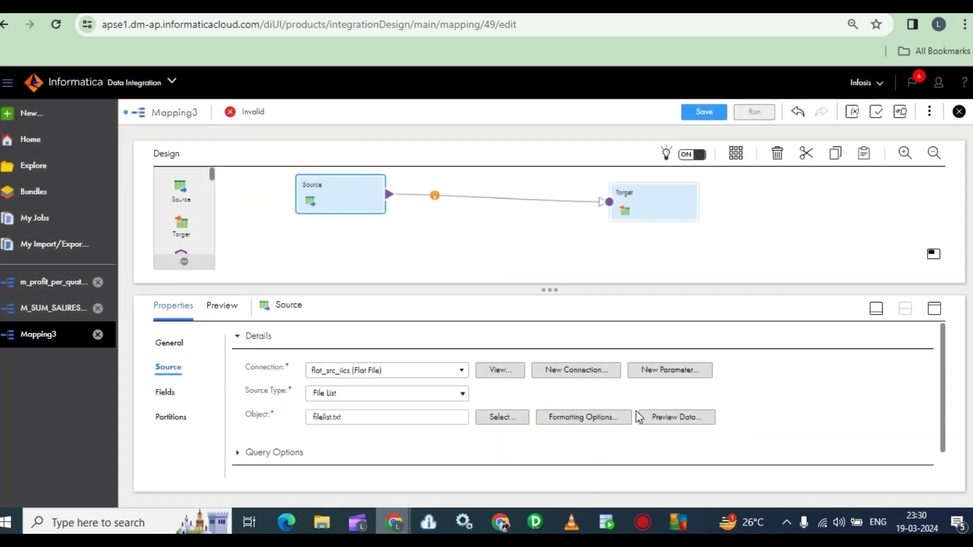
Set the Target transformation's connection to flat_src_iics (Flat File).
left_click(640, 204)
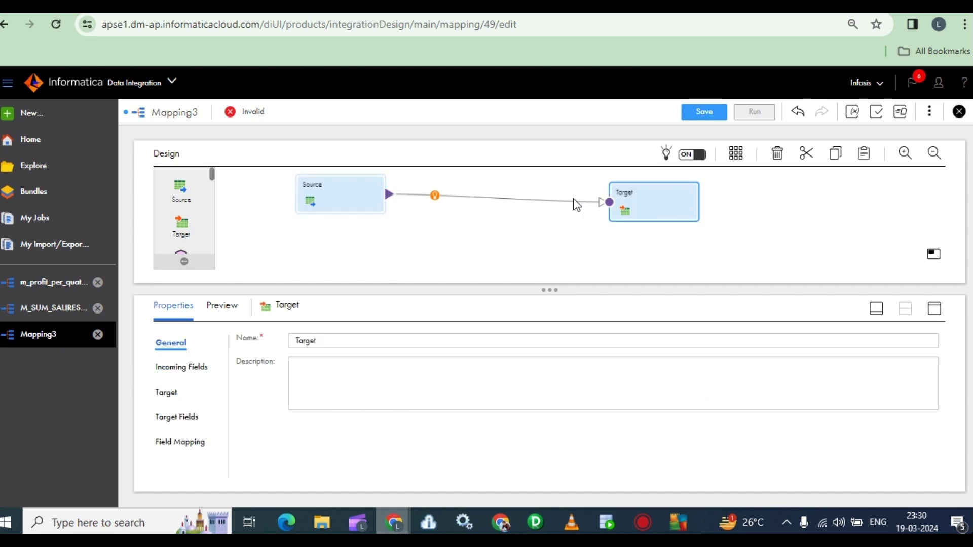
left_click(165, 392)
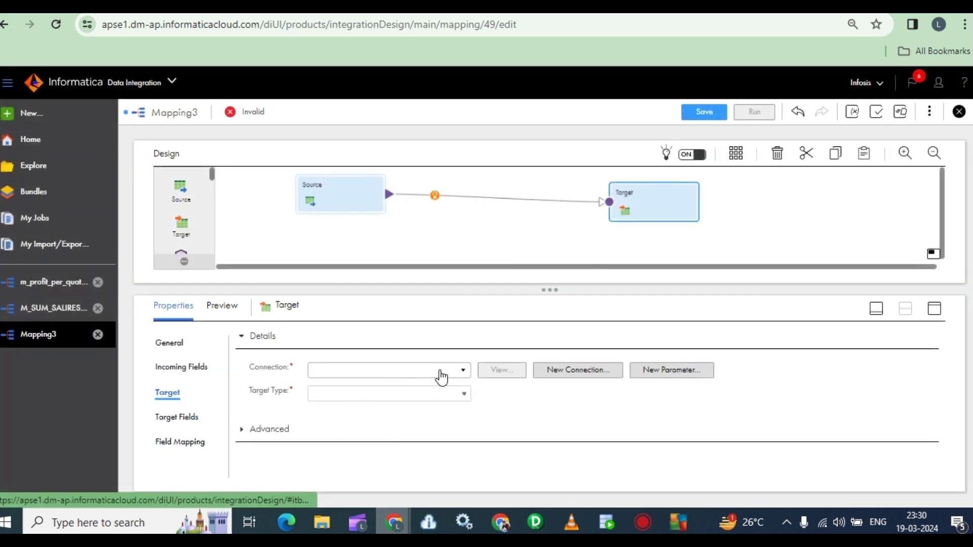
left_click(442, 371)
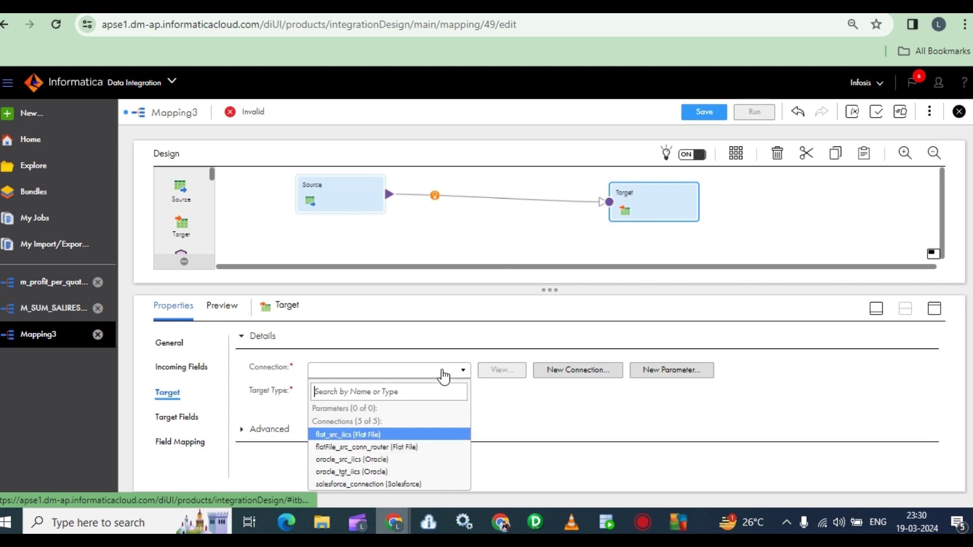
left_click(365, 435)
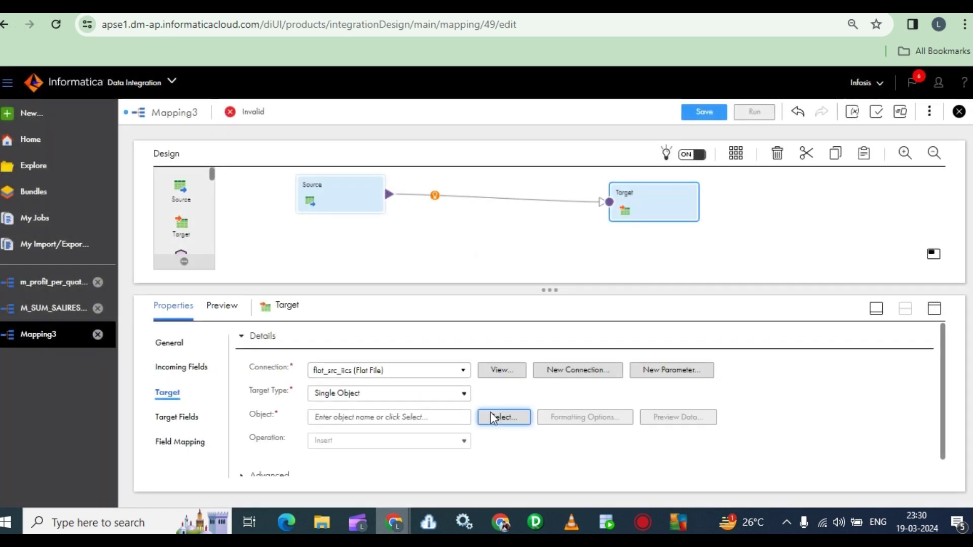
Choose the existing file Employee_Profit_part2_2022.csv as the target object, checking the file names in the SrcFiles folder.
left_click(490, 412)
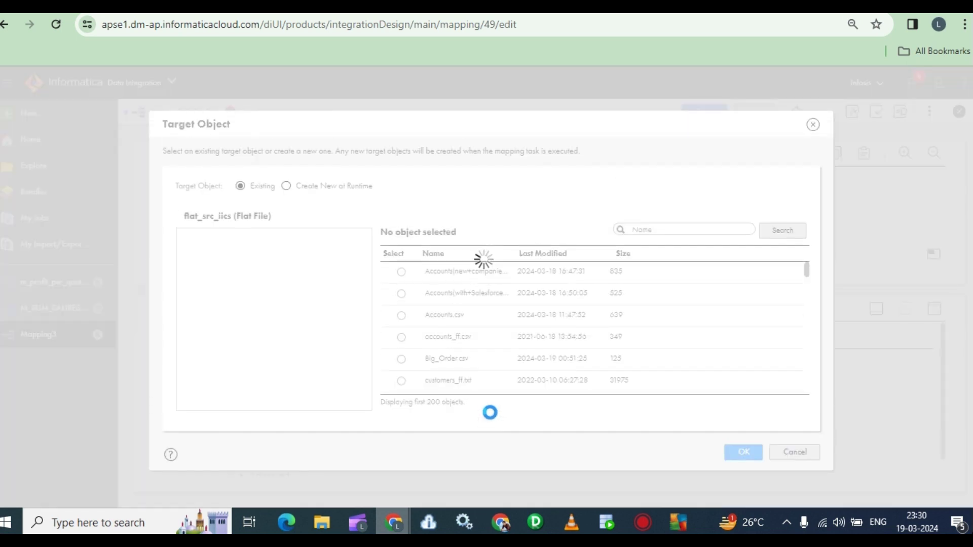
scroll(452, 338, "down", 4)
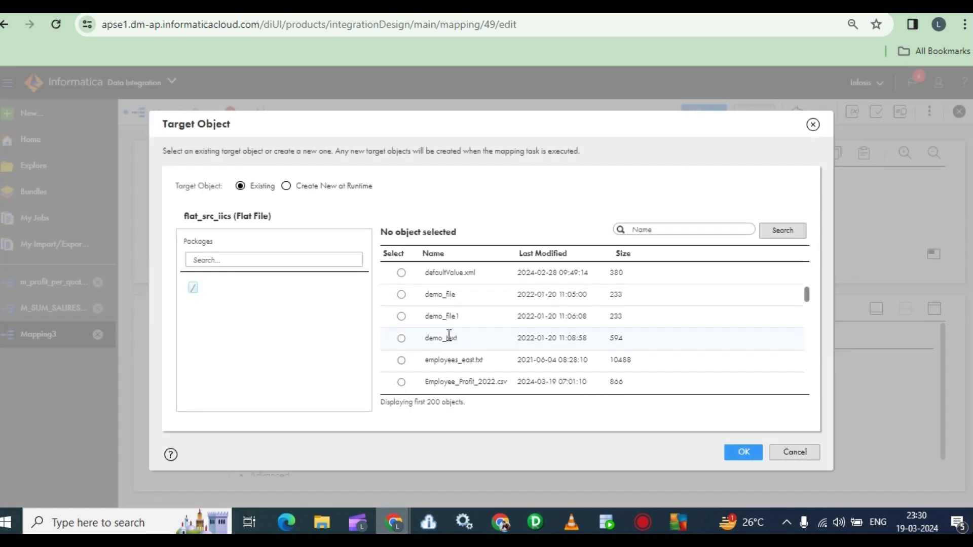
scroll(446, 334, "up", 1)
scroll(445, 333, "down", 1)
scroll(445, 334, "down", 10)
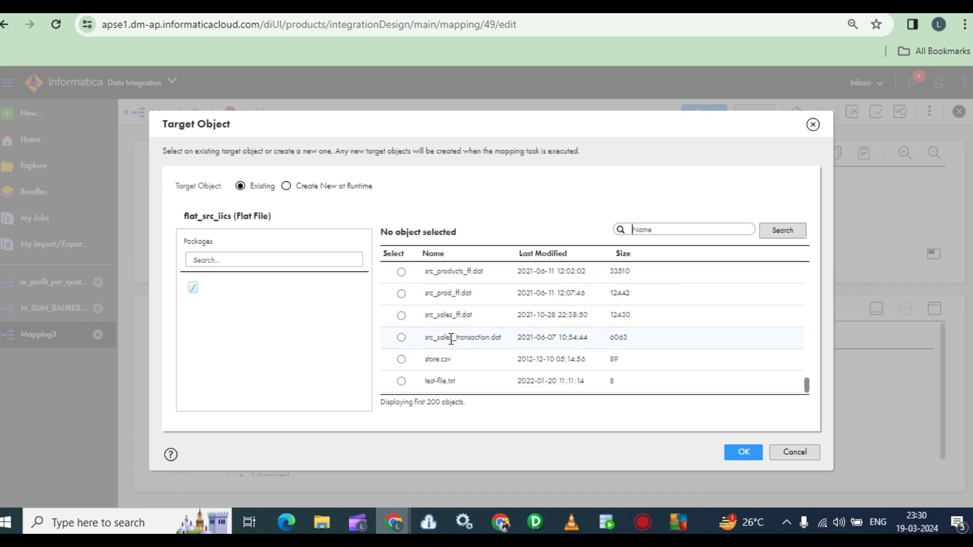
scroll(451, 338, "up", 10)
scroll(474, 336, "up", 2)
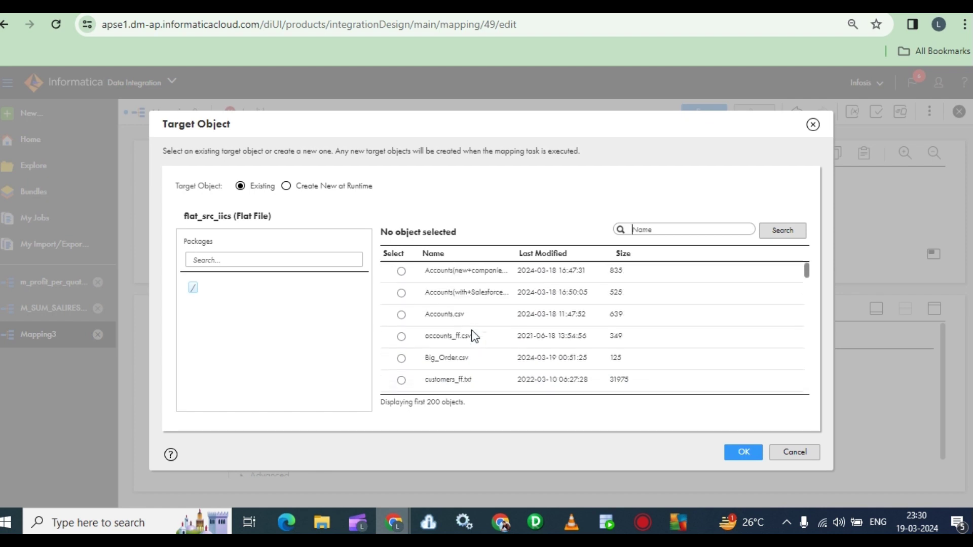
scroll(475, 336, "down", 3)
scroll(474, 336, "down", 3)
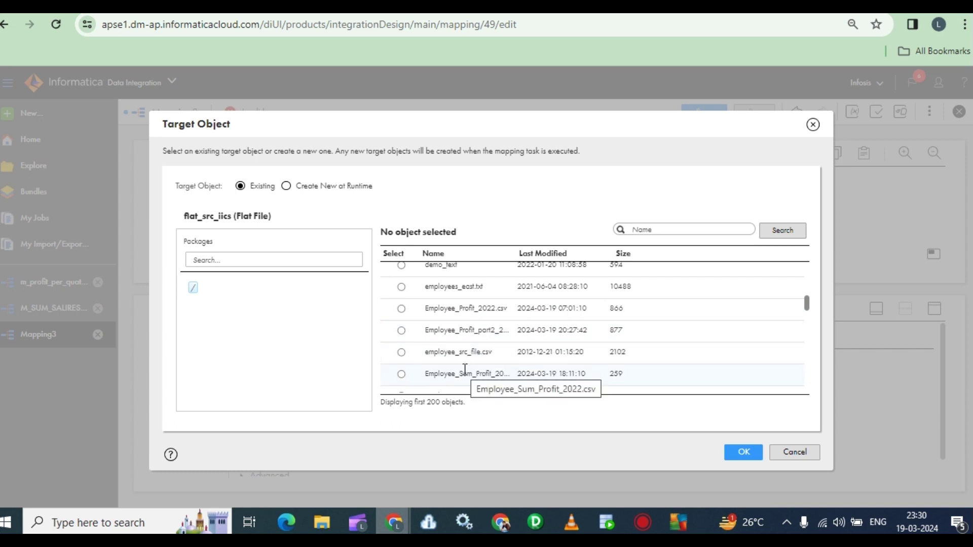
left_click(316, 529)
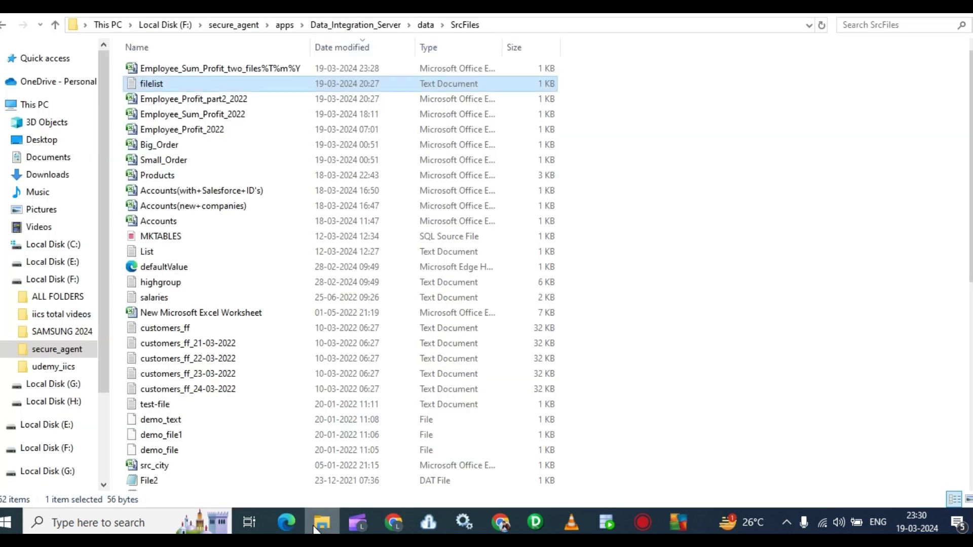
left_click(315, 529)
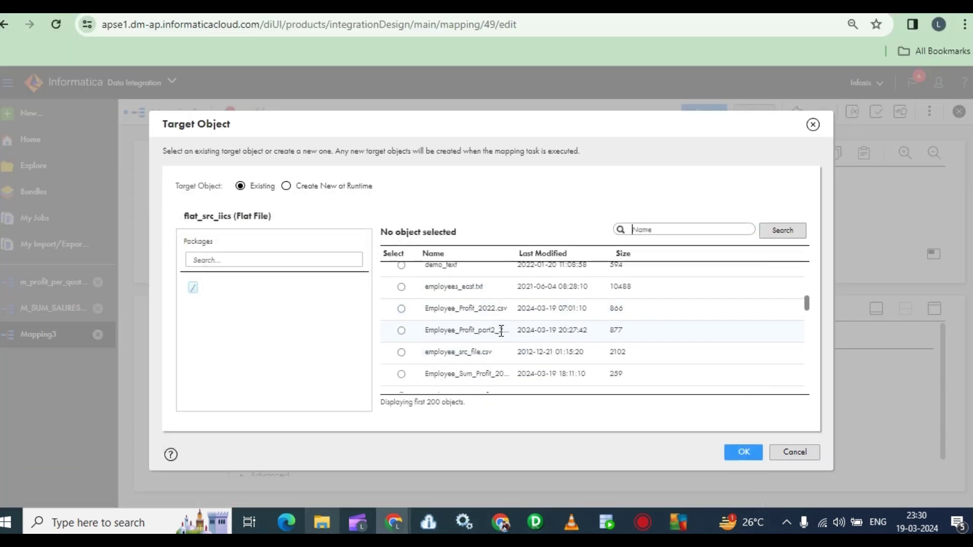
left_click(401, 331)
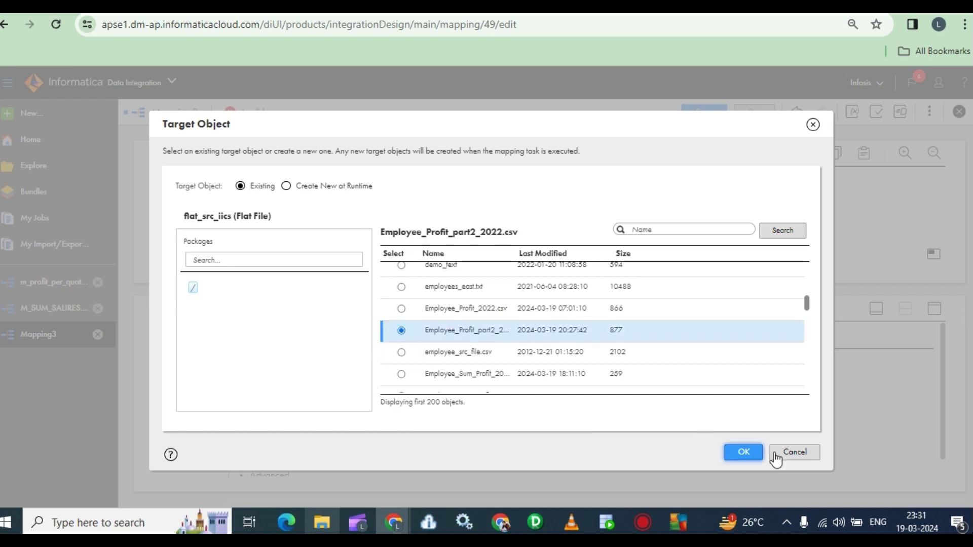
left_click(740, 450)
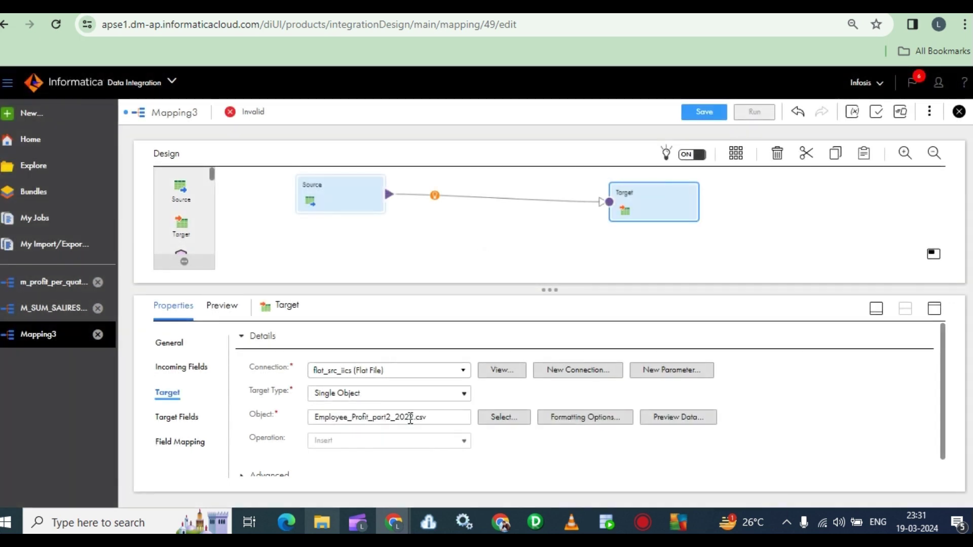
Copy the target object's name without its extension and rename the Target transformation as Employee_Profit_part2_2022.
left_click_drag(414, 416, 296, 423)
key("ctrl+c")
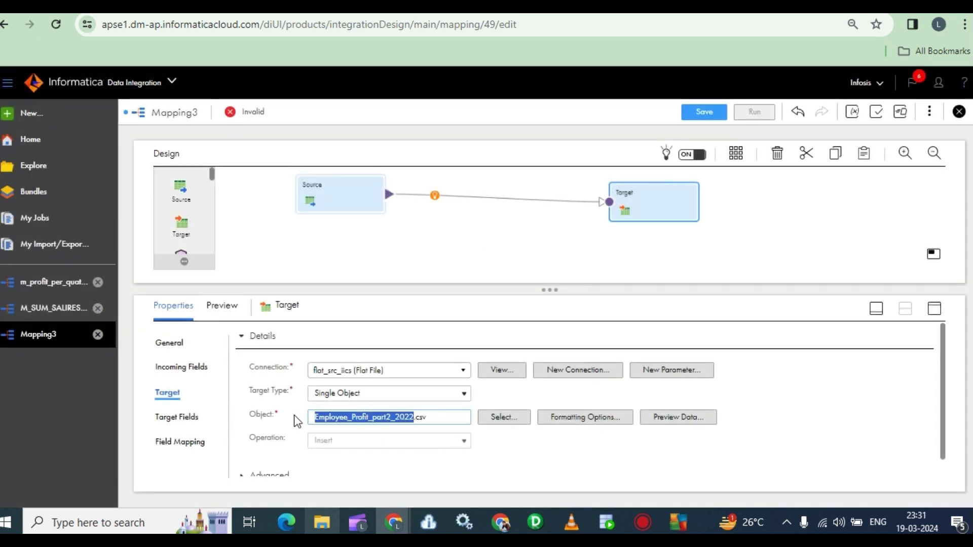
left_click(172, 344)
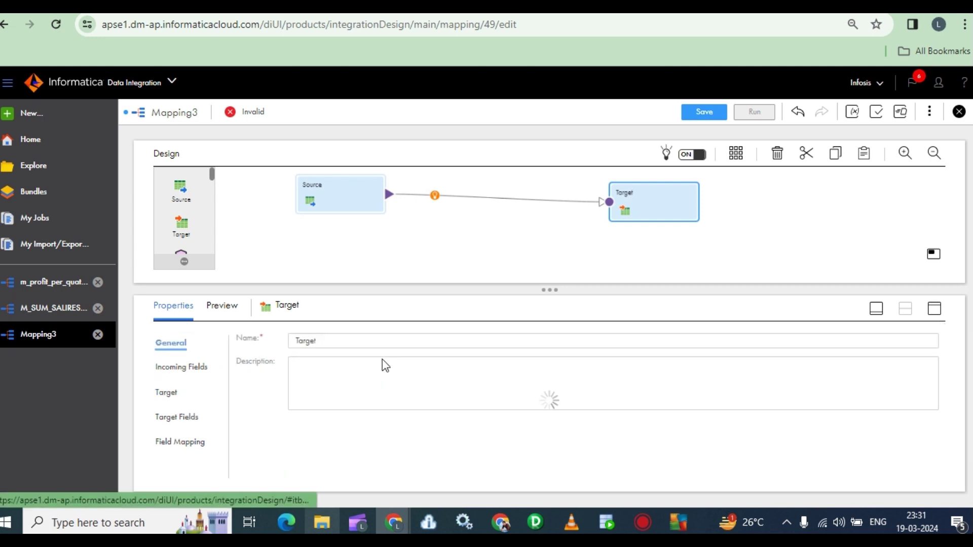
left_click_drag(364, 341, 215, 341)
key("ctrl+v")
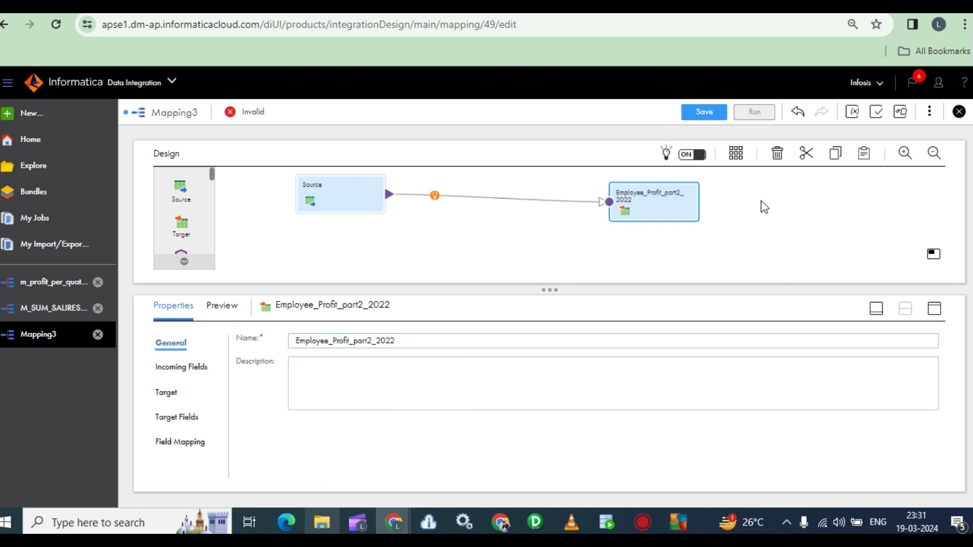
Rename the mapping as m_Employee_Profit_part2_2022.
left_click(761, 234)
left_click(269, 341)
left_click_drag(269, 341, 103, 330)
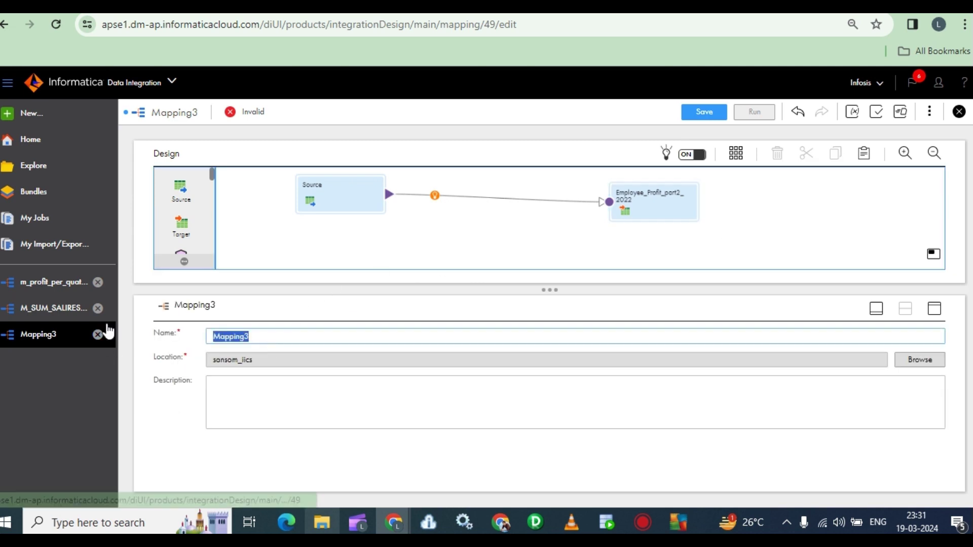
type("m")
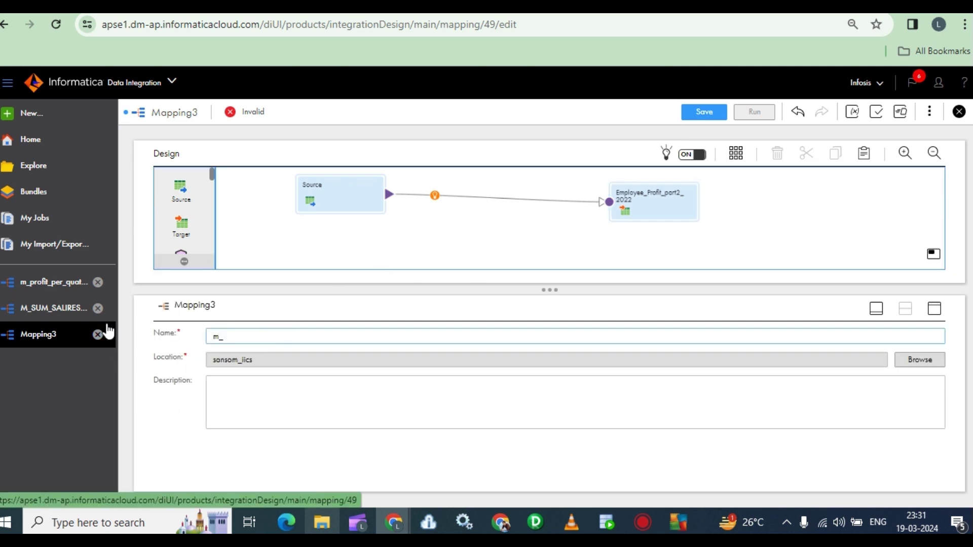
type("_")
key("ctrl+v")
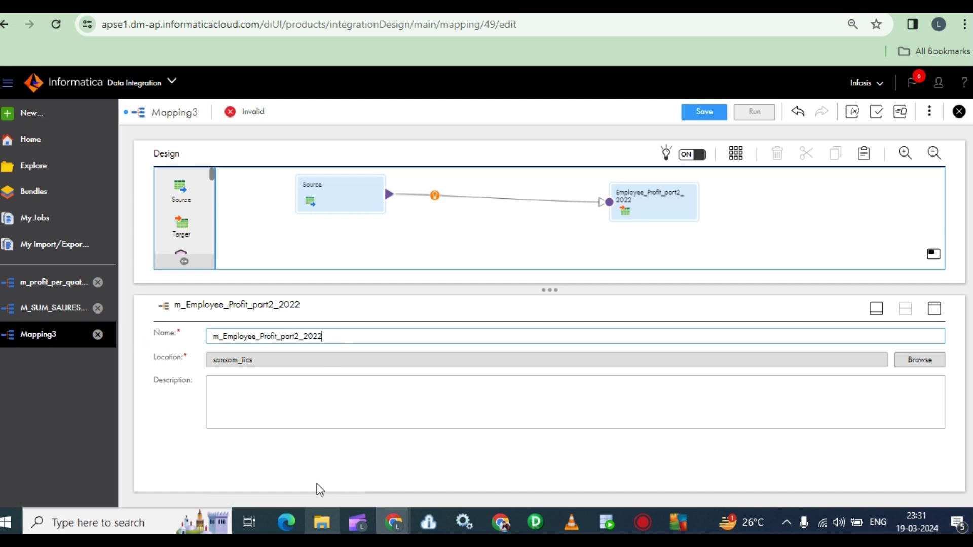
Reopen the target object selection of the Employee_Profit_part2_2022 target and look through the existing files for the Employee_Sum_Profit files.
left_click(637, 188)
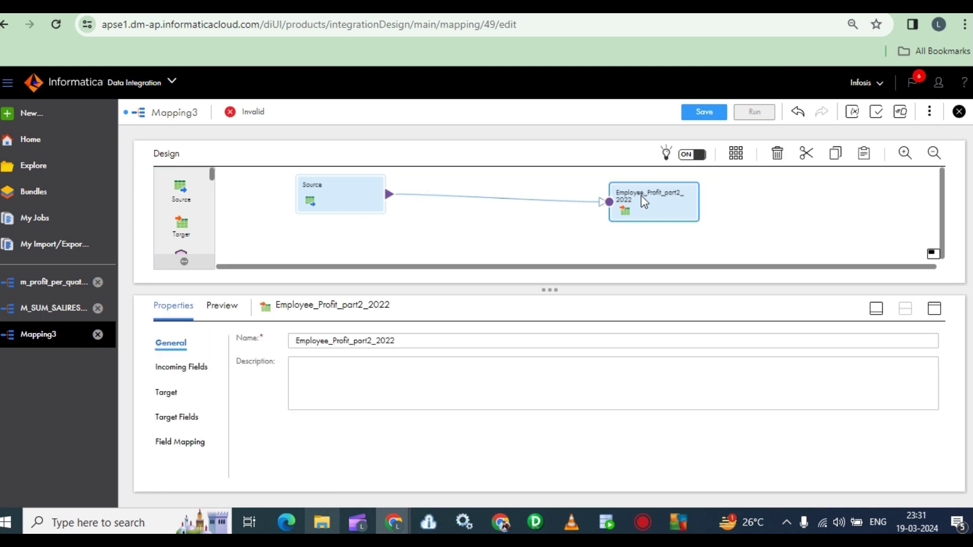
left_click(165, 392)
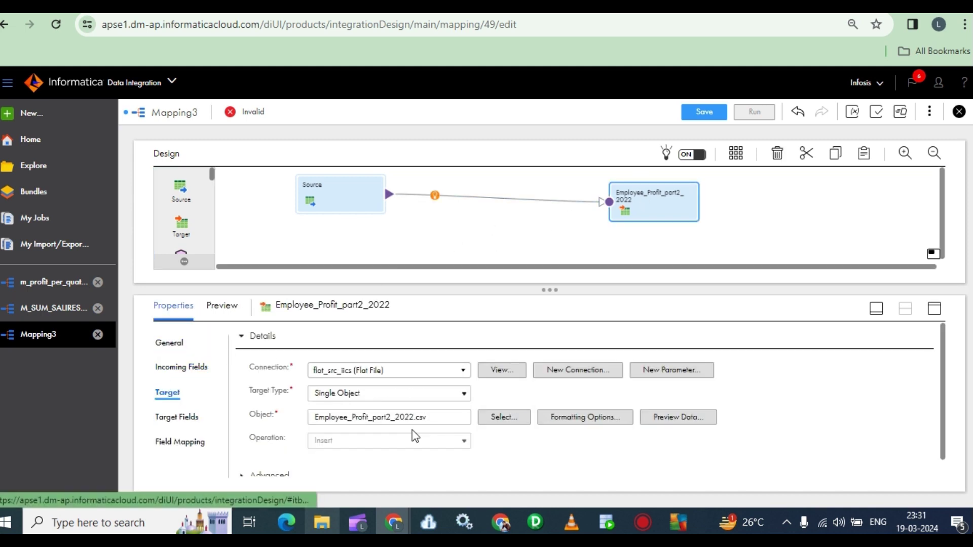
left_click(512, 418)
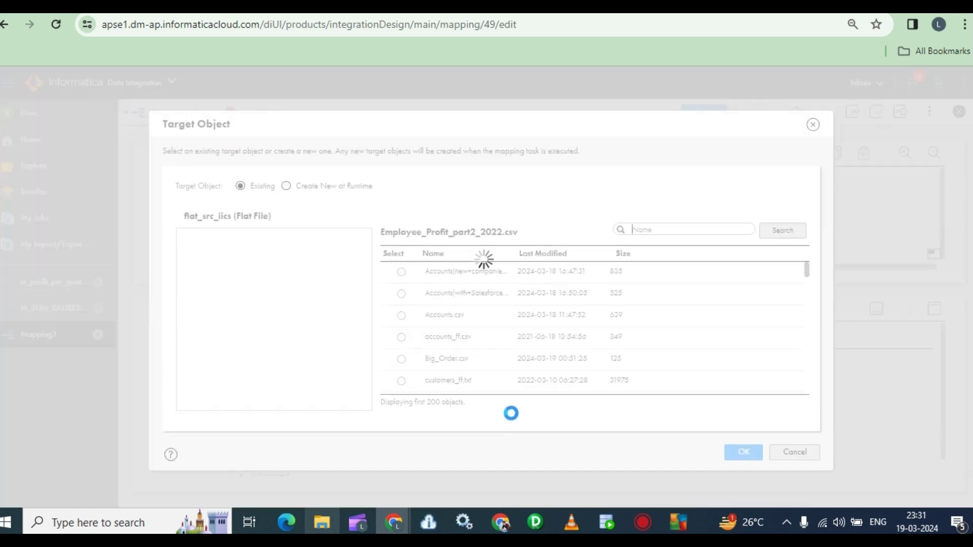
scroll(478, 334, "down", 3)
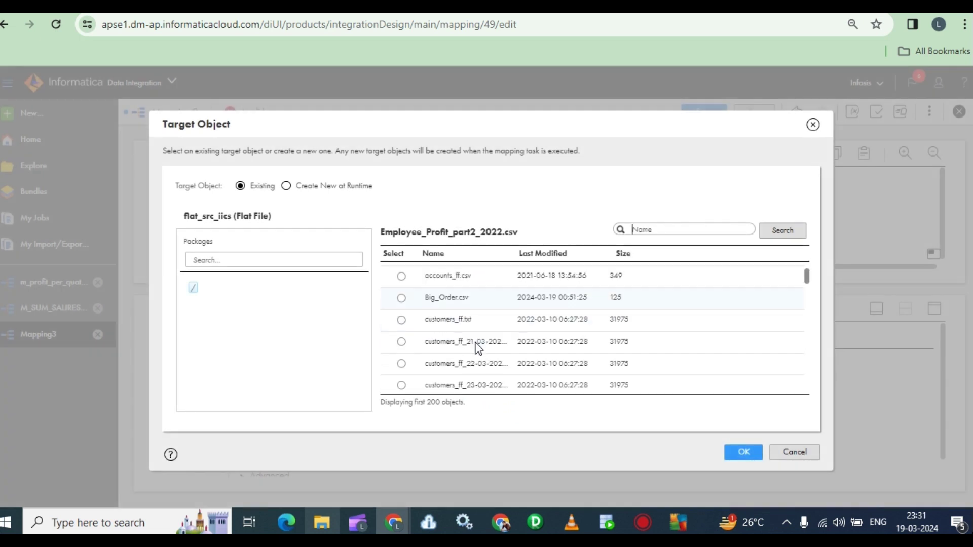
scroll(475, 345, "down", 3)
left_click(476, 343)
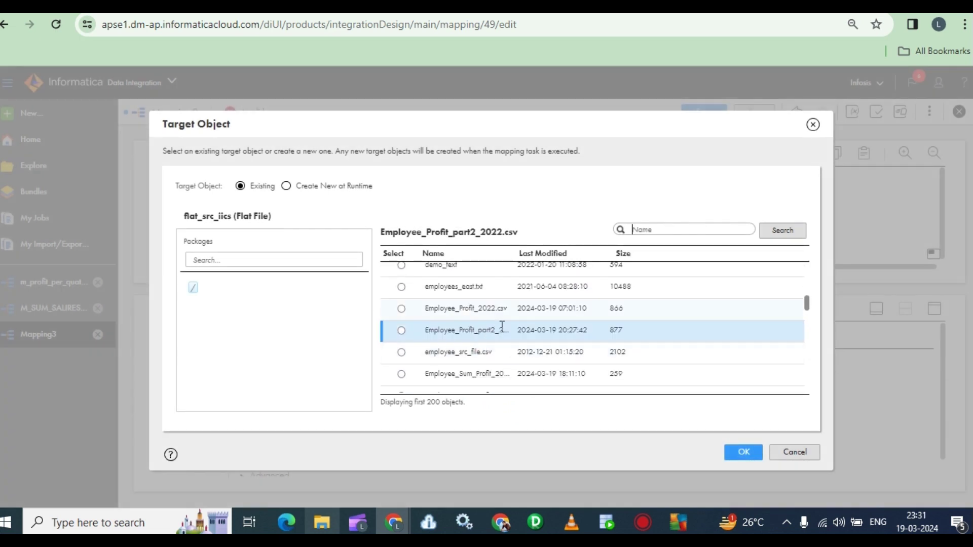
scroll(476, 345, "down", 3)
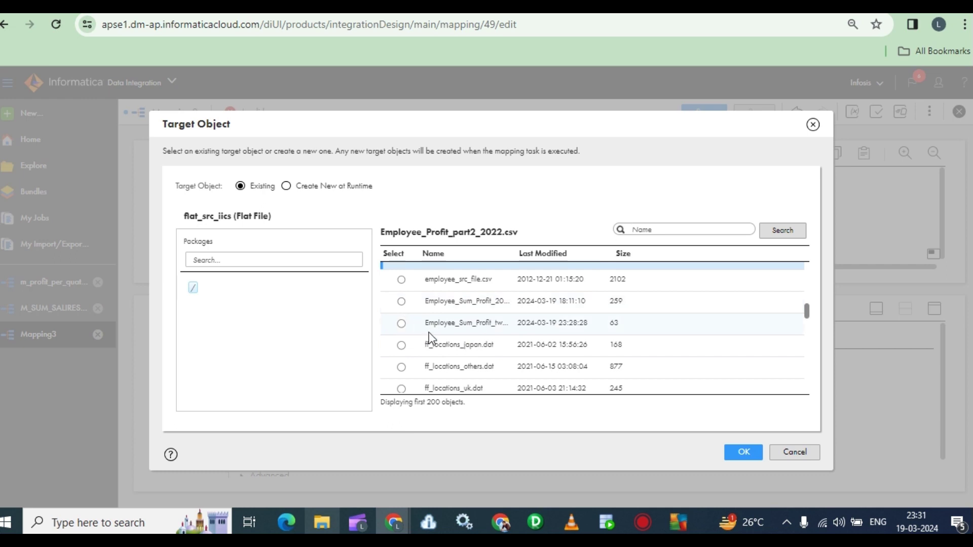
Copy the file name Employee_Sum_Profit_two_files%T%m%Y from the SrcFiles folder in File Explorer and search the target objects for it.
left_click(313, 522)
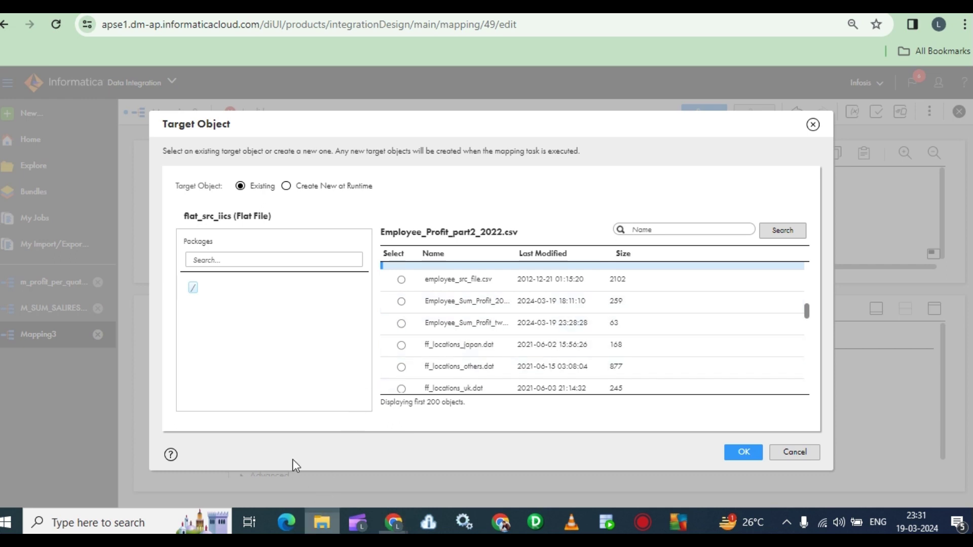
left_click(189, 69)
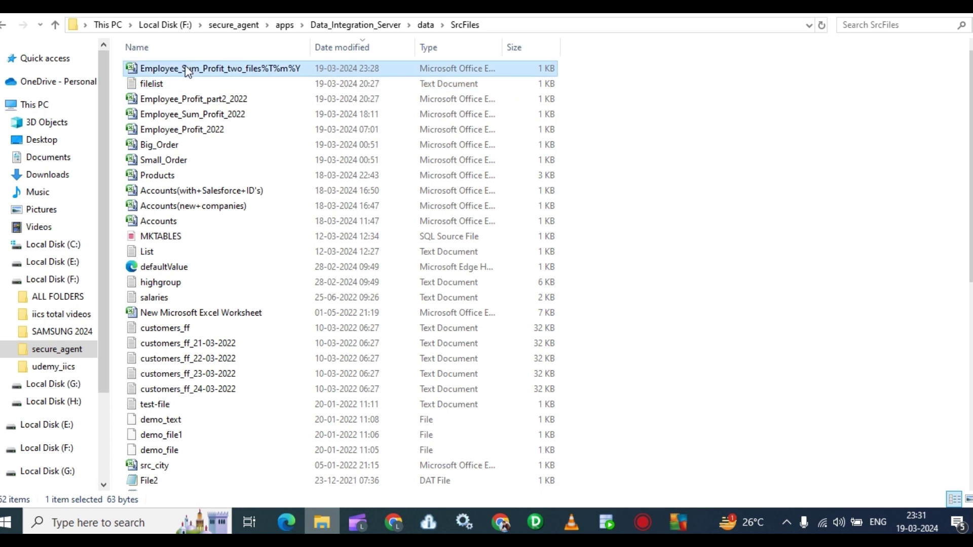
left_click(186, 69)
key("ctrl+c")
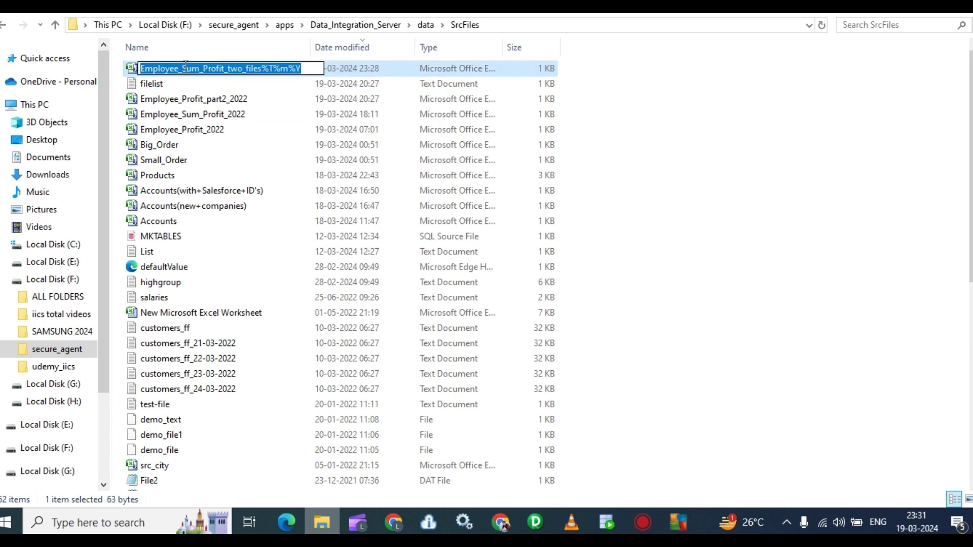
key("Escape")
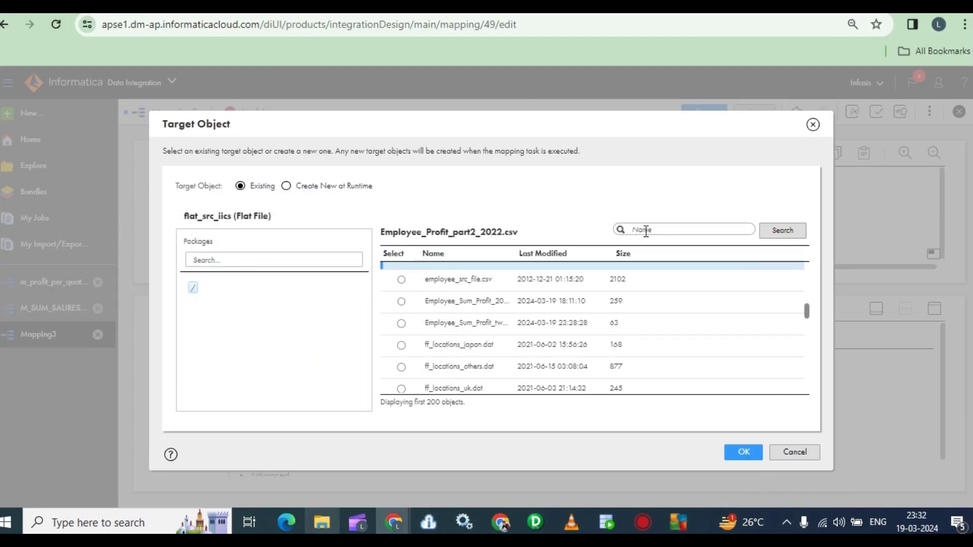
left_click(661, 229)
key("ctrl+v")
left_click(799, 239)
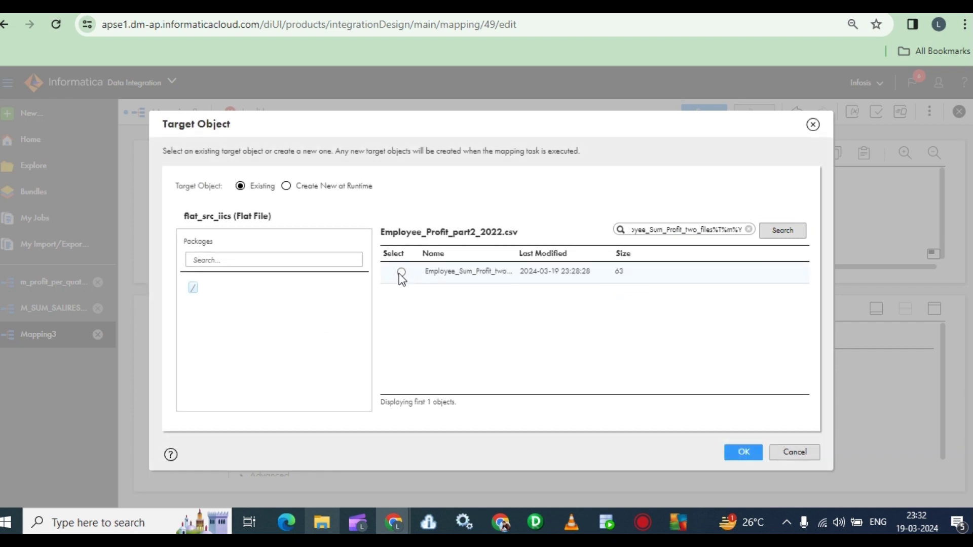
Set Employee_Sum_Profit_two_files%T%m%Y.csv as the existing target object and accept the change of target.
left_click(401, 272)
left_click(744, 452)
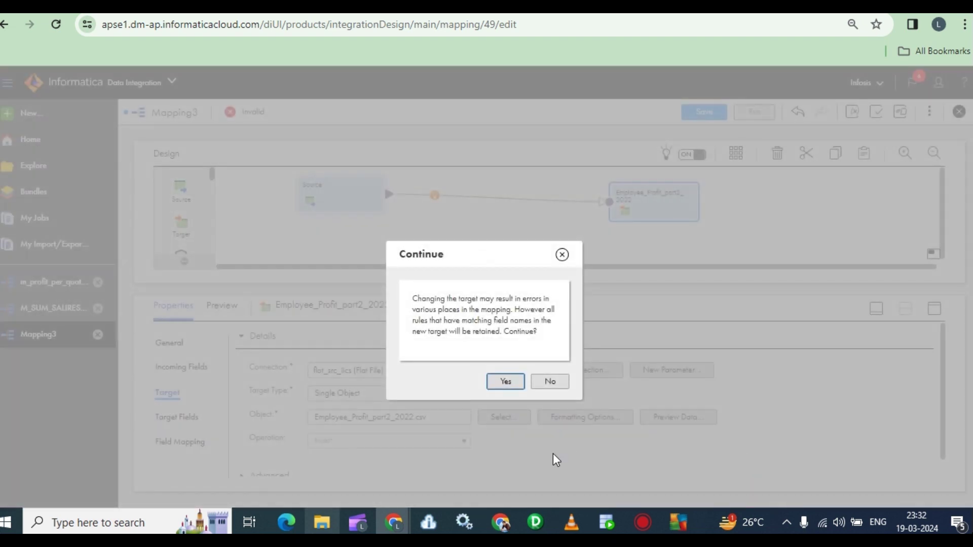
left_click(505, 381)
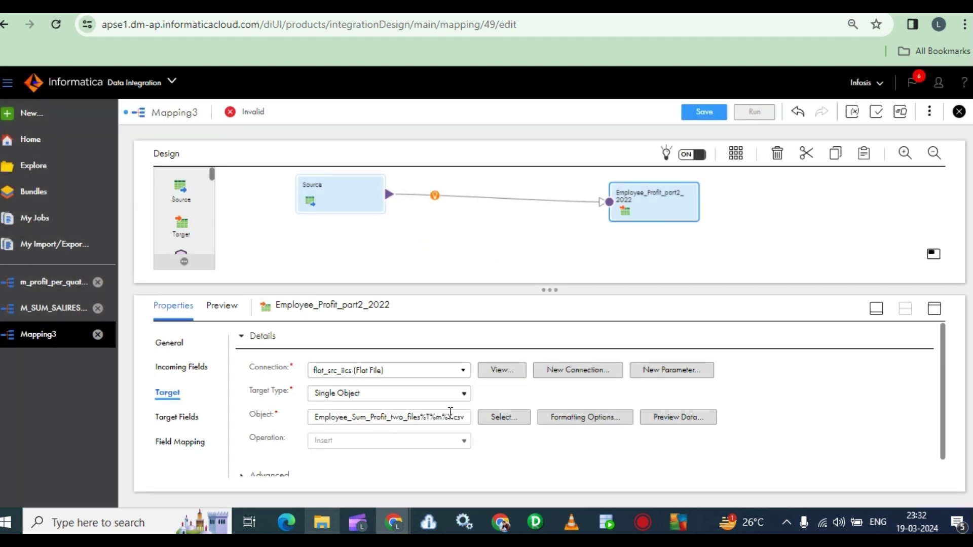
Copy the target object's name without its extension and rename the Target transformation as Employee_Sum_Profit_two_files.
left_click_drag(452, 416, 312, 417)
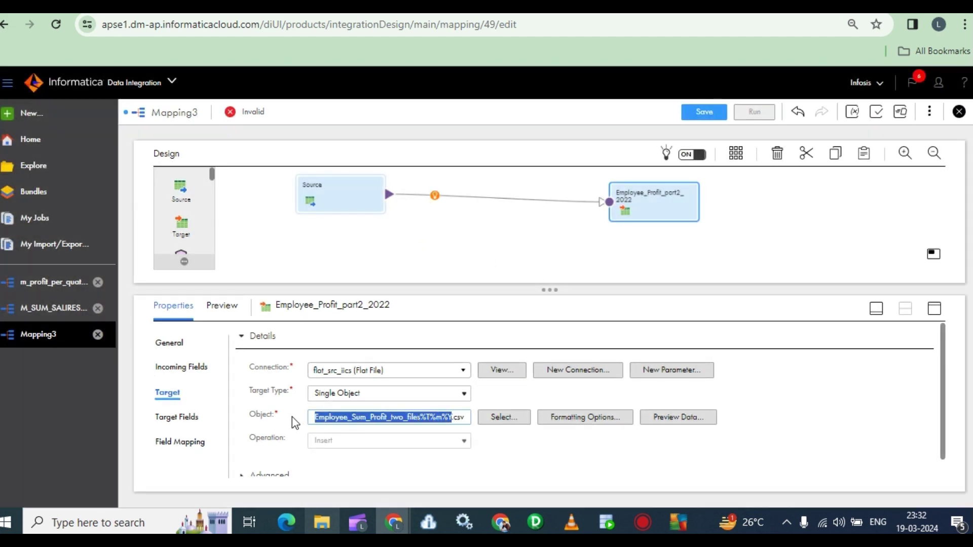
left_click(181, 345)
left_click_drag(411, 341, 222, 340)
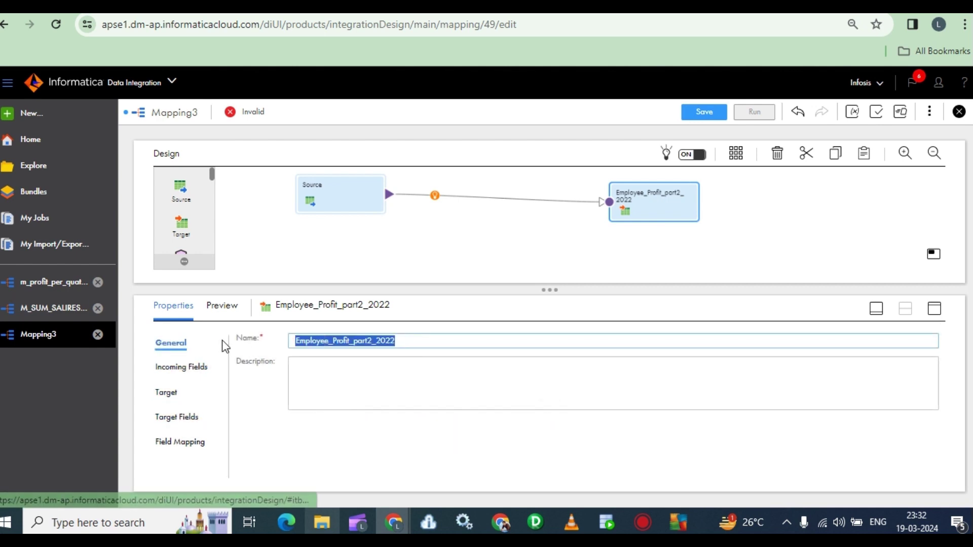
type("Employee_Sum_Profit_two_files%T%m%Y")
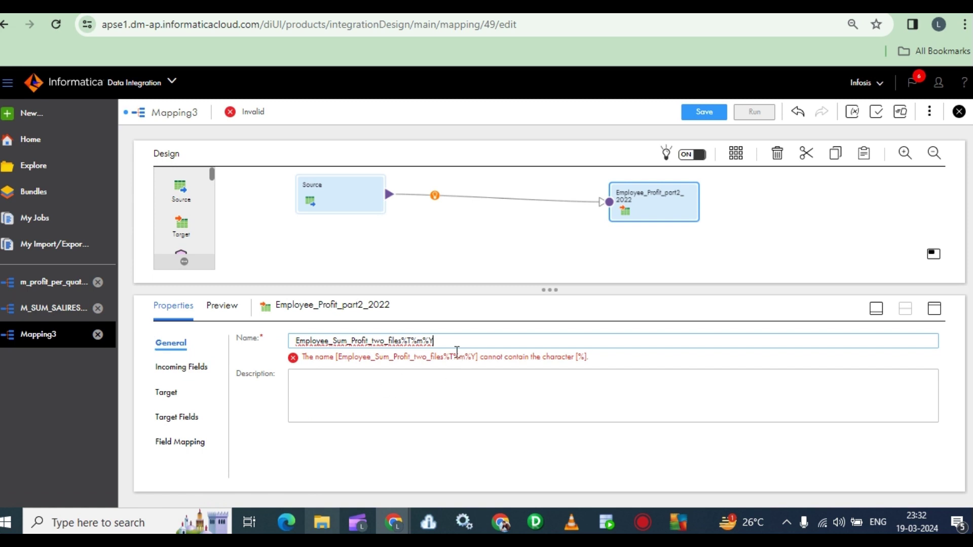
left_click(442, 387)
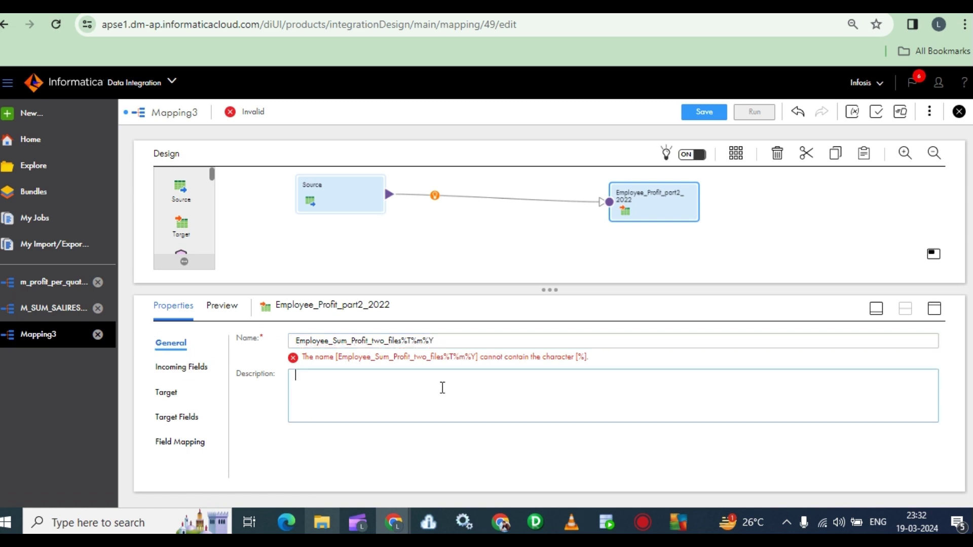
left_click(429, 340)
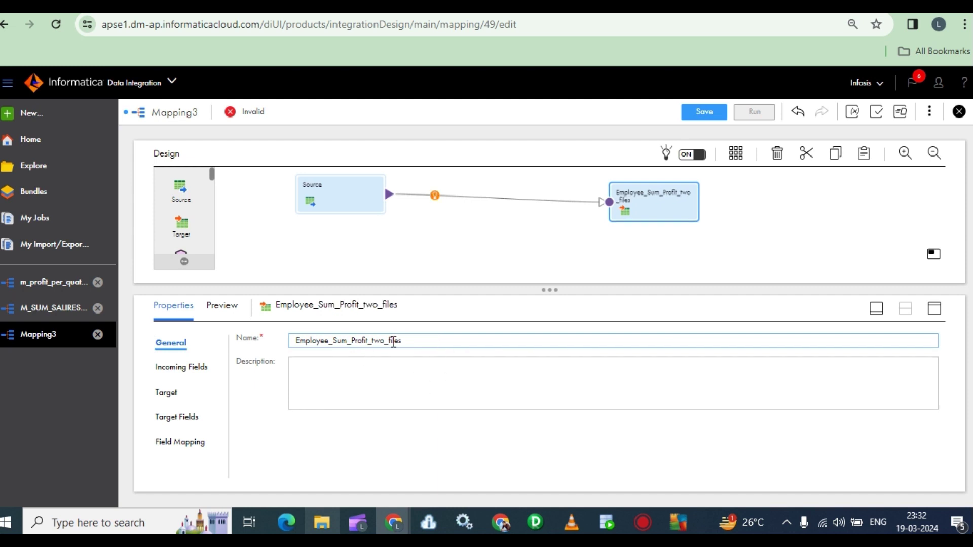
Copy the Target transformation's name and rename the mapping as m_Employee_Sum_Profit_two_files_per_quater.
double_click(357, 340)
key("ctrl+c")
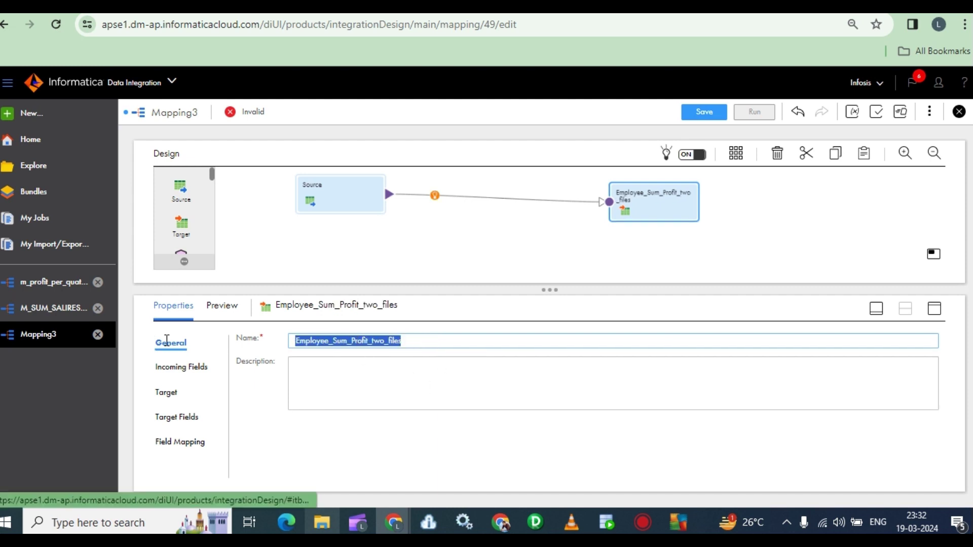
left_click(703, 227)
left_click(342, 337)
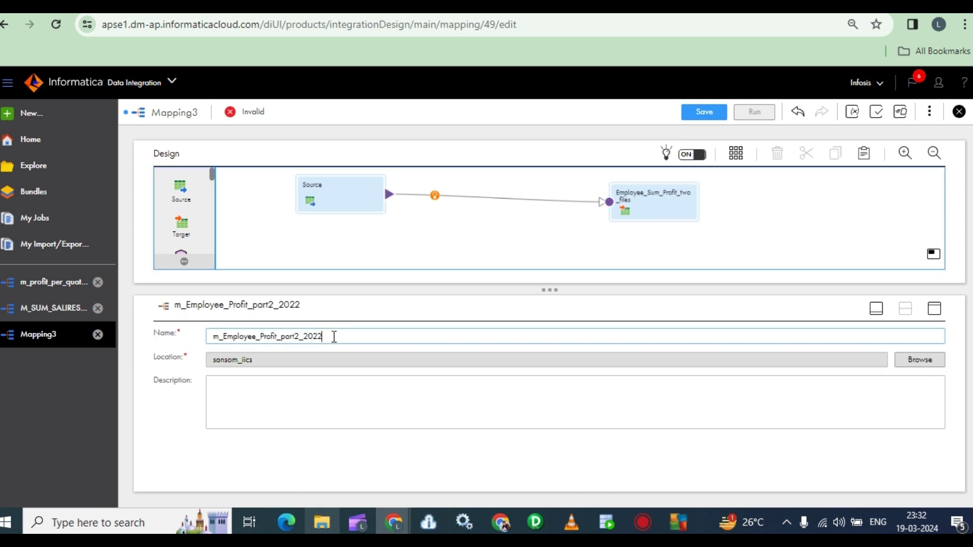
left_click_drag(334, 337, 161, 339)
type("m")
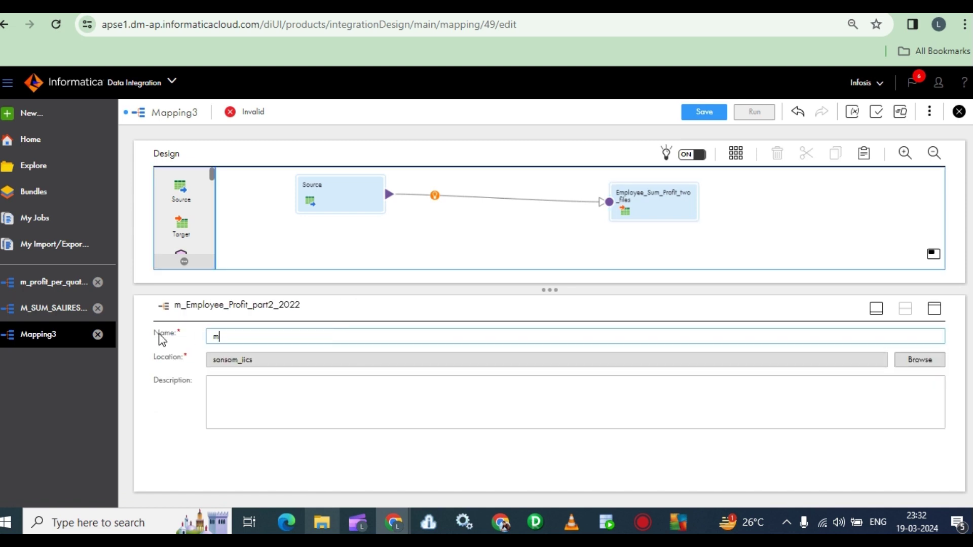
key("ctrl+minus")
key("ctrl+v")
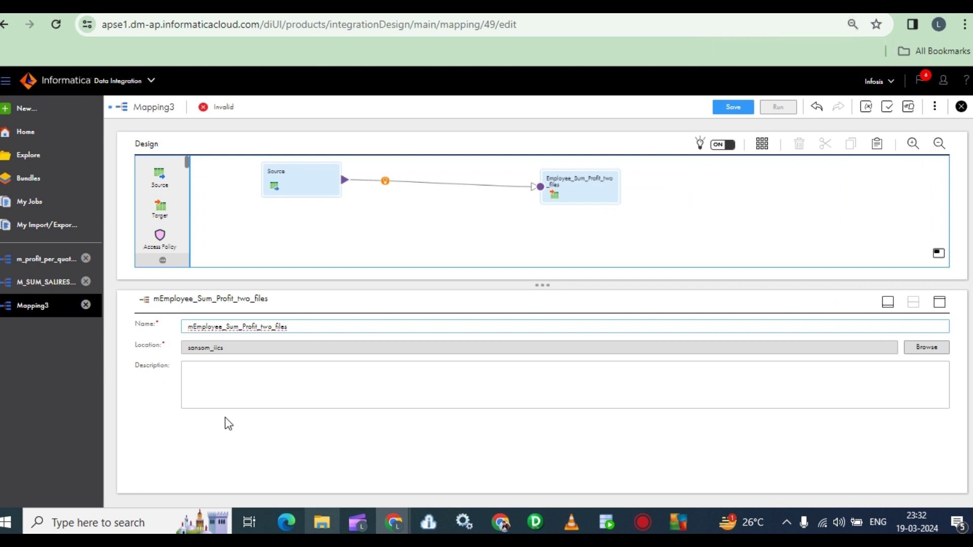
type("_")
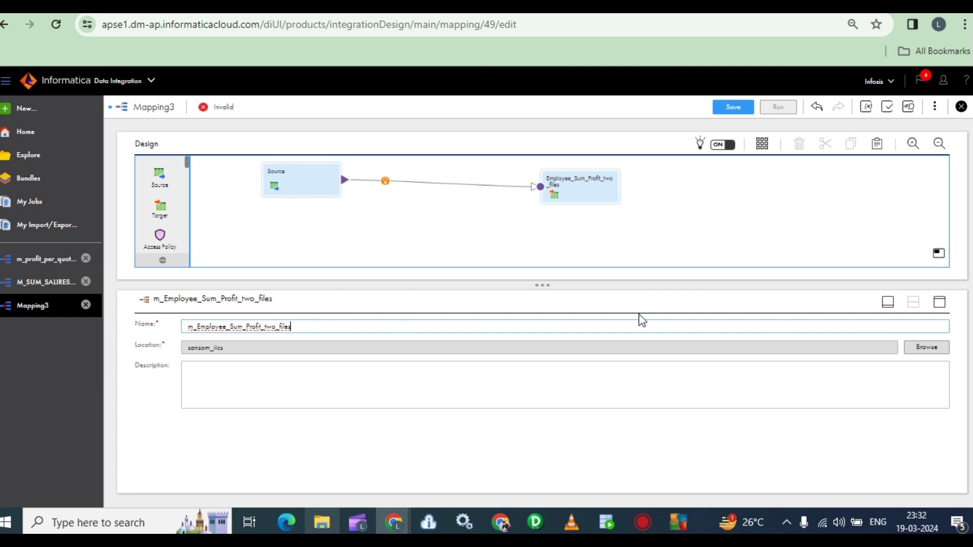
type("_per_quater")
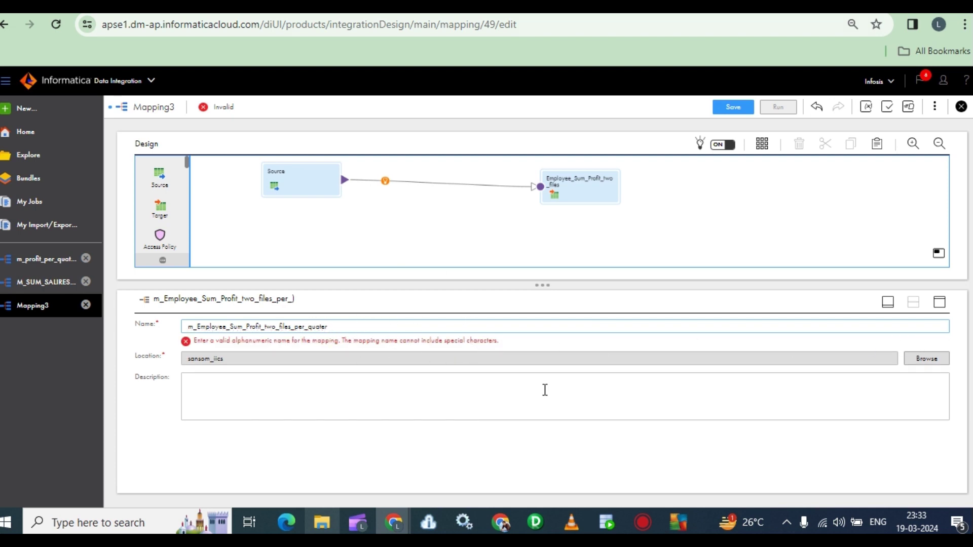
Copy the source object's name without its extension and rename the Source transformation as filelist.
left_click(293, 174)
left_click(150, 356)
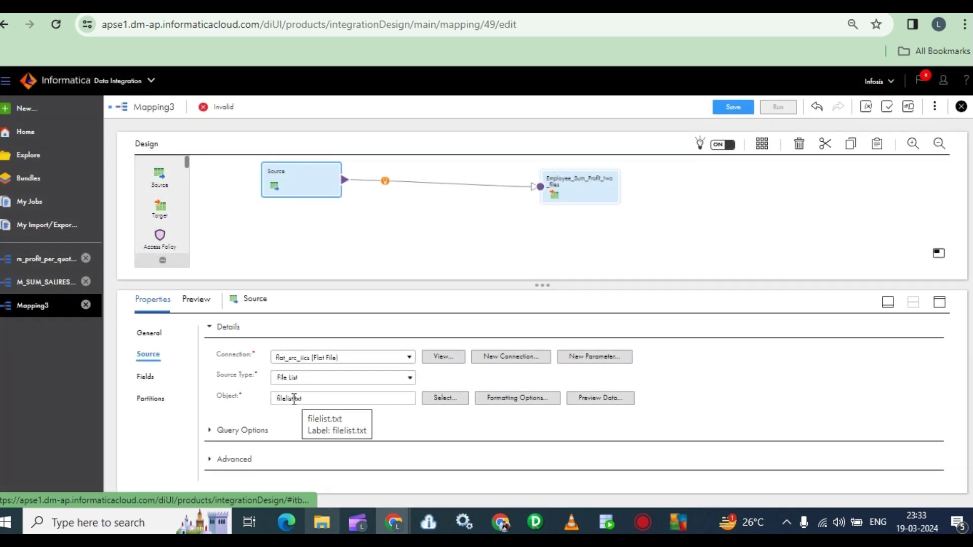
double_click(296, 398)
key("ctrl+c")
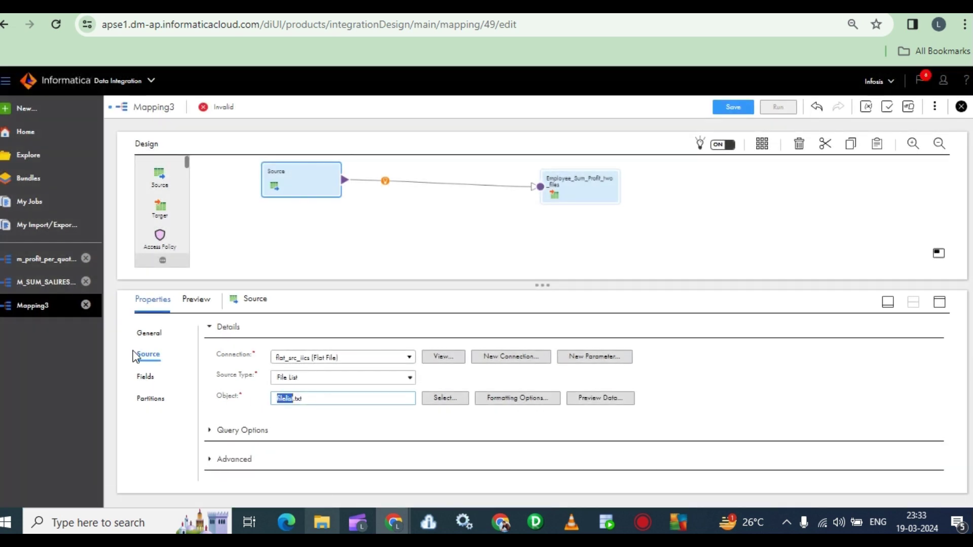
left_click(150, 333)
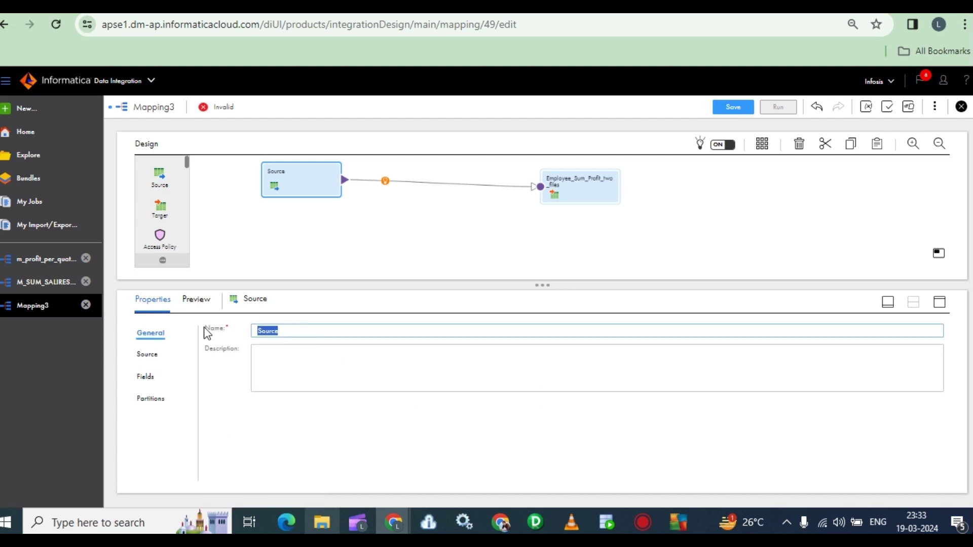
key("ctrl+v")
left_click(346, 403)
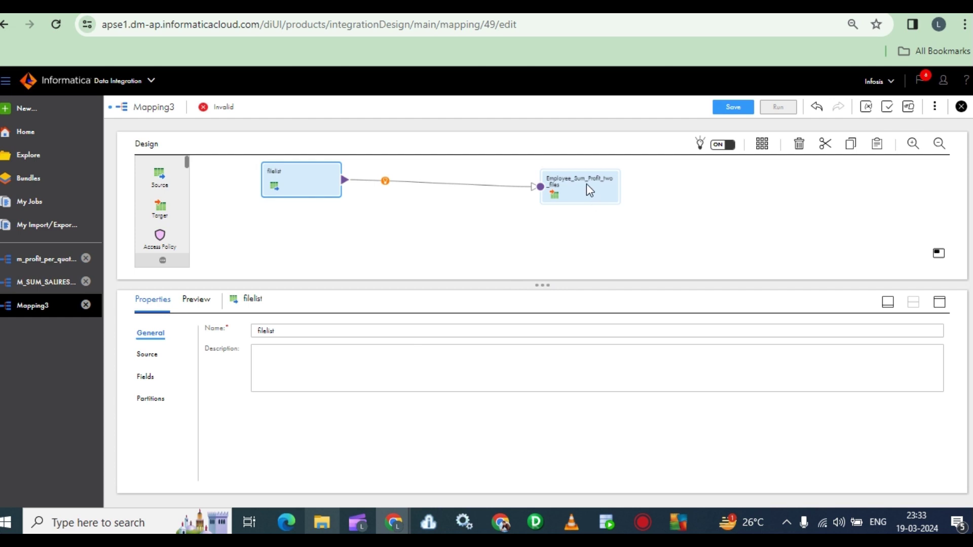
Move the target farther from the filelist source and check the first Expression transformation in the M_SUM_SALIRES_AGGREGATOR mapping.
left_click_drag(592, 184, 648, 196)
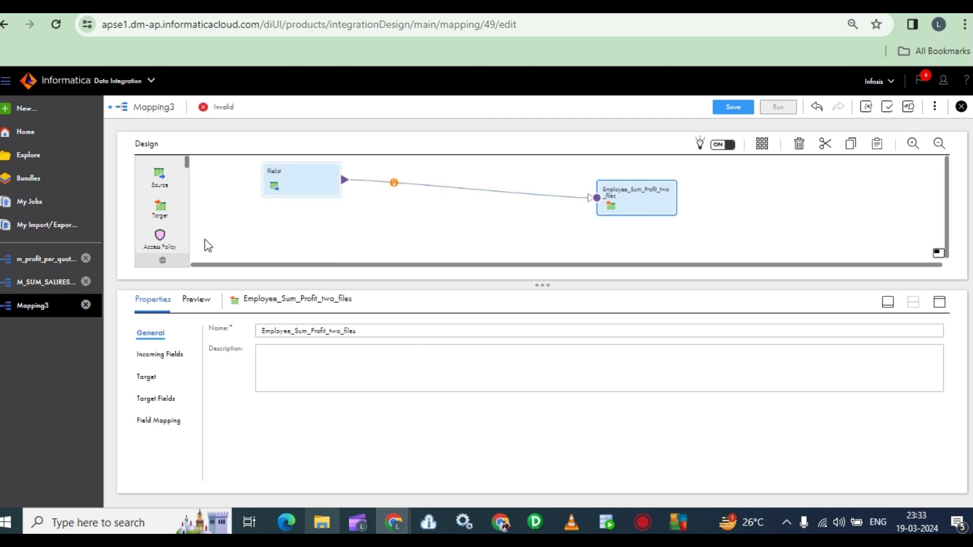
left_click(37, 287)
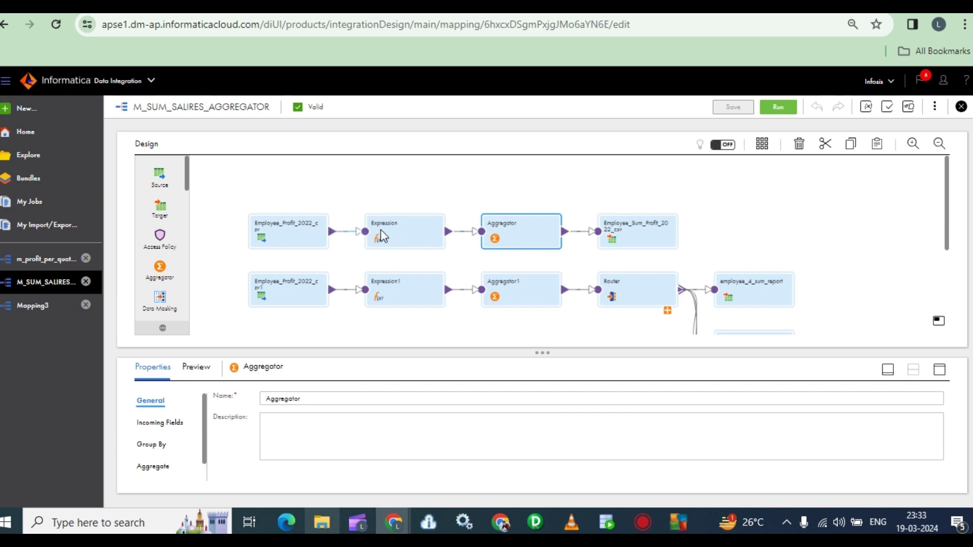
left_click(421, 224)
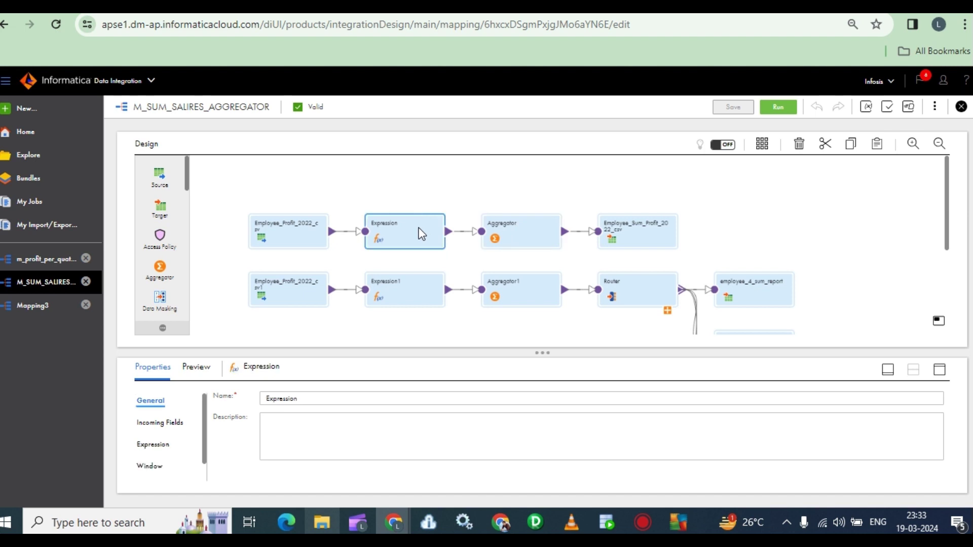
left_click(41, 311)
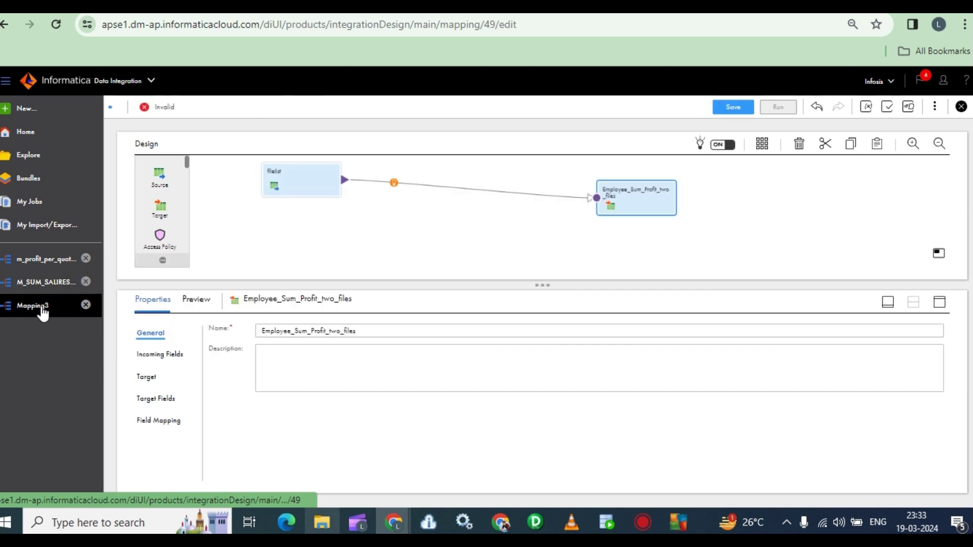
Save the mapping and insert an Expression transformation on the link between filelist and the Employee_Sum_Profit_two_files target.
left_click(733, 108)
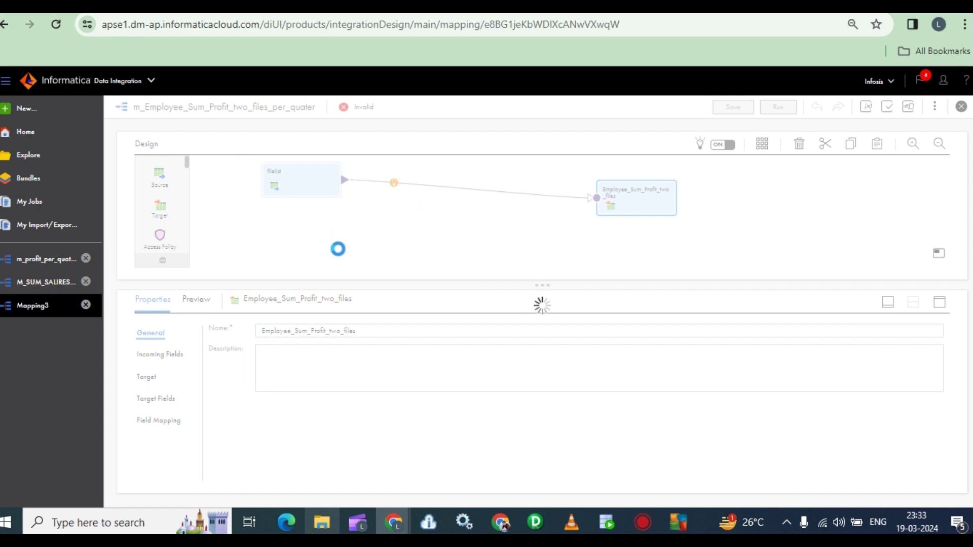
left_click(394, 182)
left_click(436, 205)
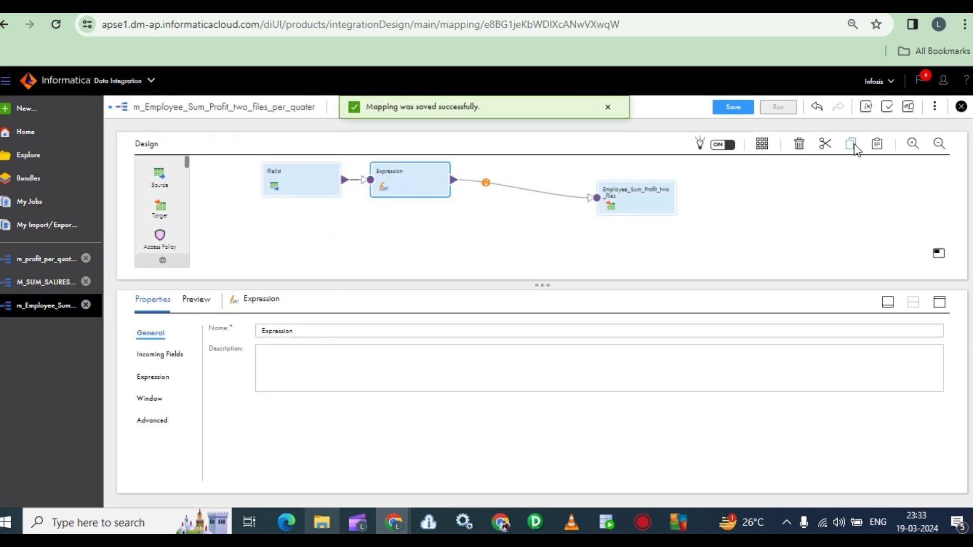
Copy the first Aggregator transformation from the M_SUM_SALIRES_AGGREGATOR mapping and paste it into m_Employee_Sum_Profit_two_files_per_quater.
left_click(46, 283)
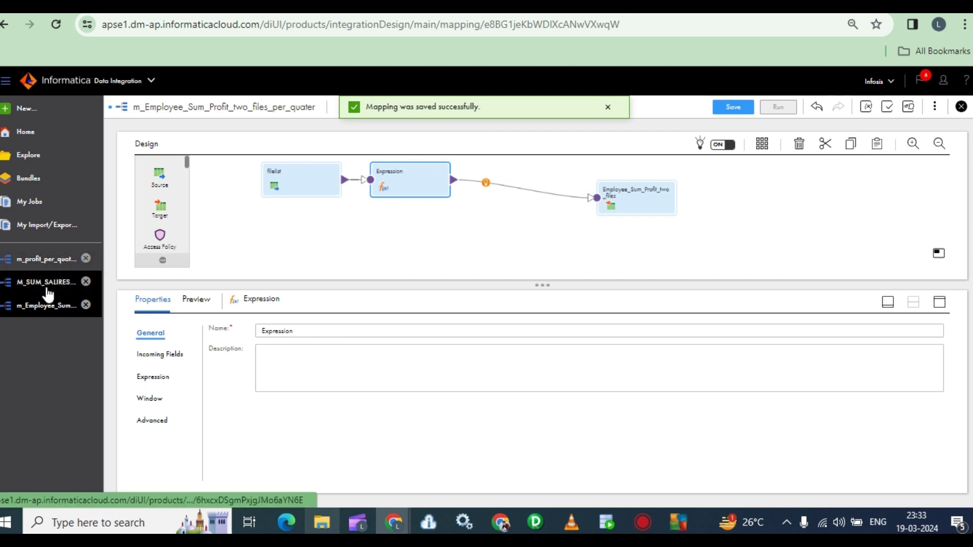
left_click(515, 242)
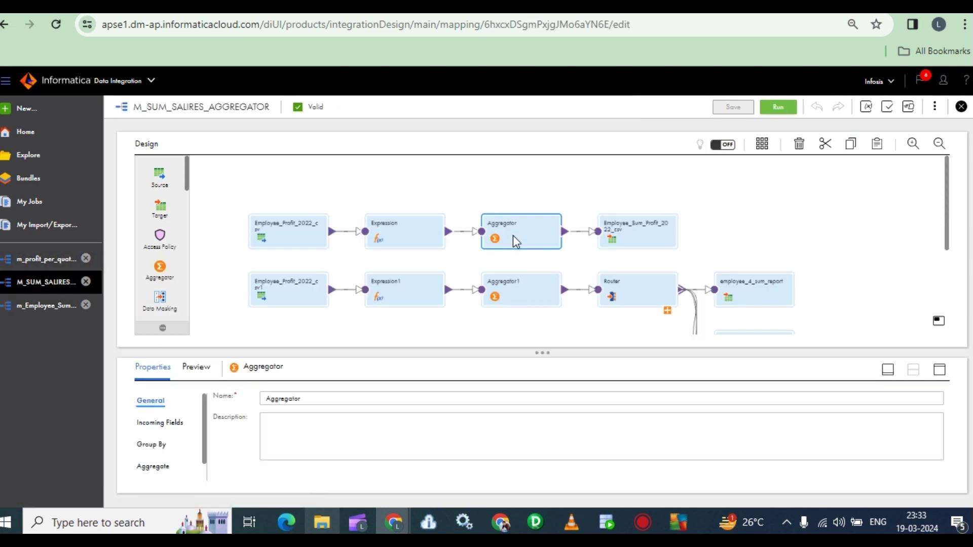
left_click(41, 306)
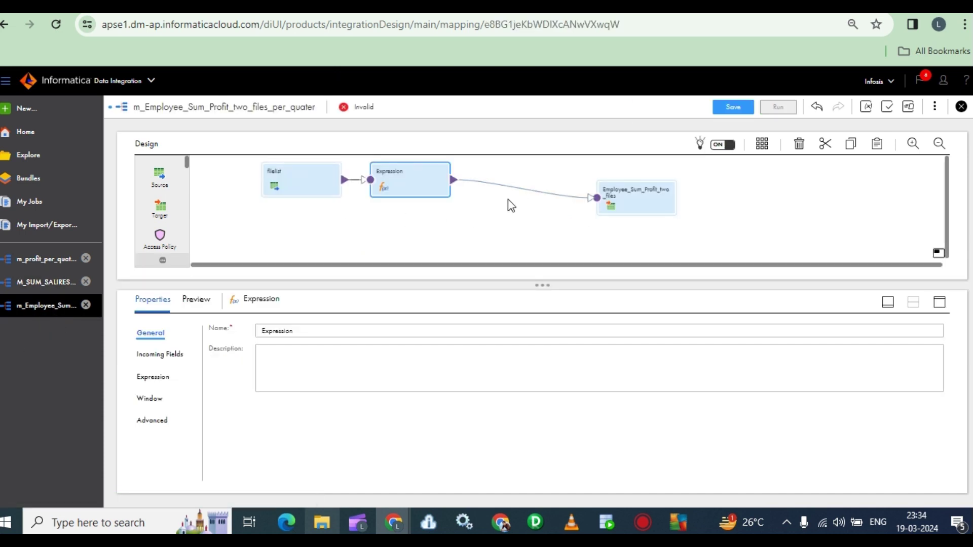
left_click(509, 205)
key("ctrl+v")
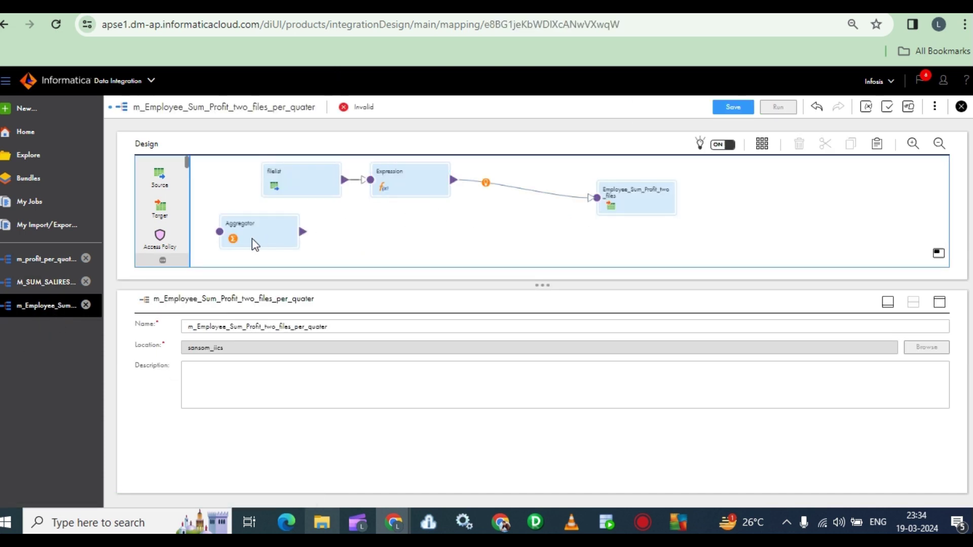
Place the pasted Aggregator on the link between the Expression and the target, moving the target farther along to make room.
left_click(251, 238)
left_click_drag(541, 201, 535, 203)
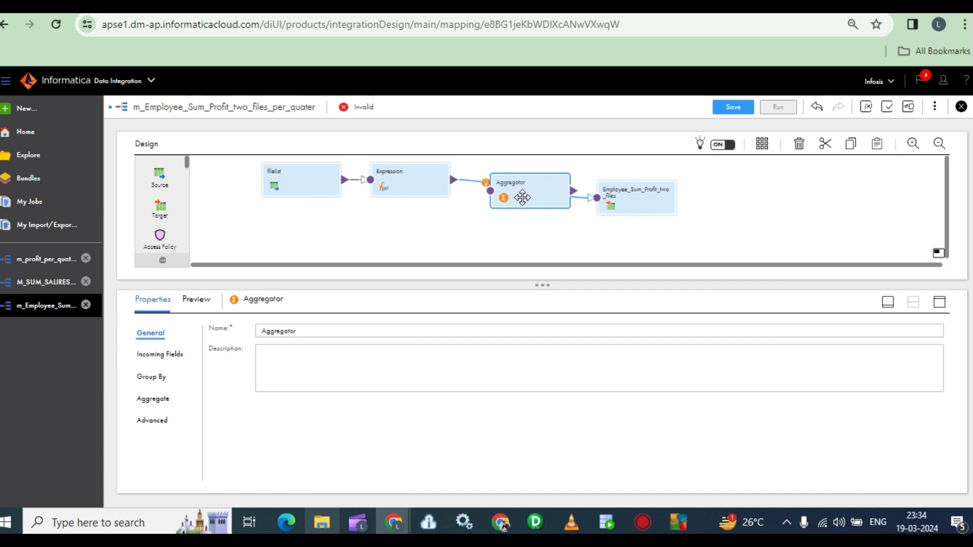
left_click_drag(625, 190, 660, 191)
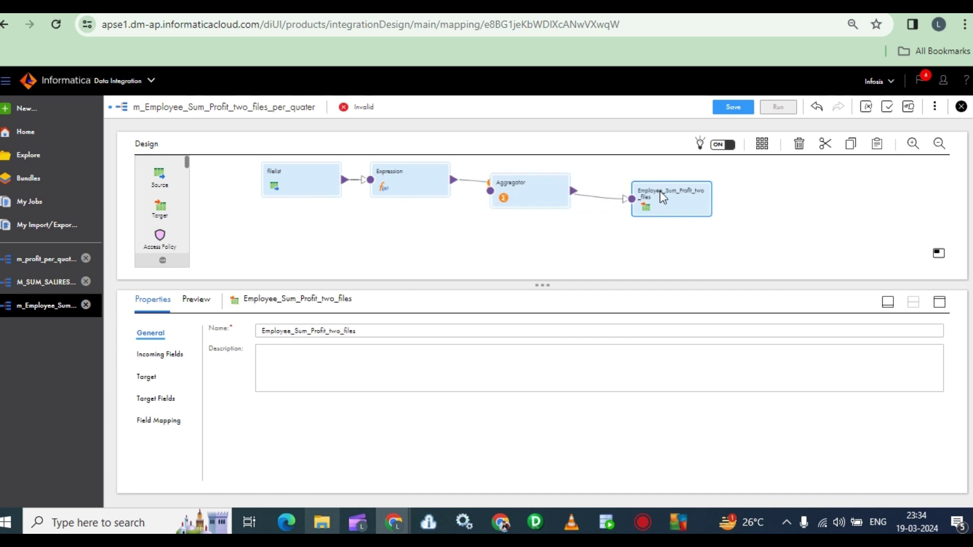
left_click(522, 203)
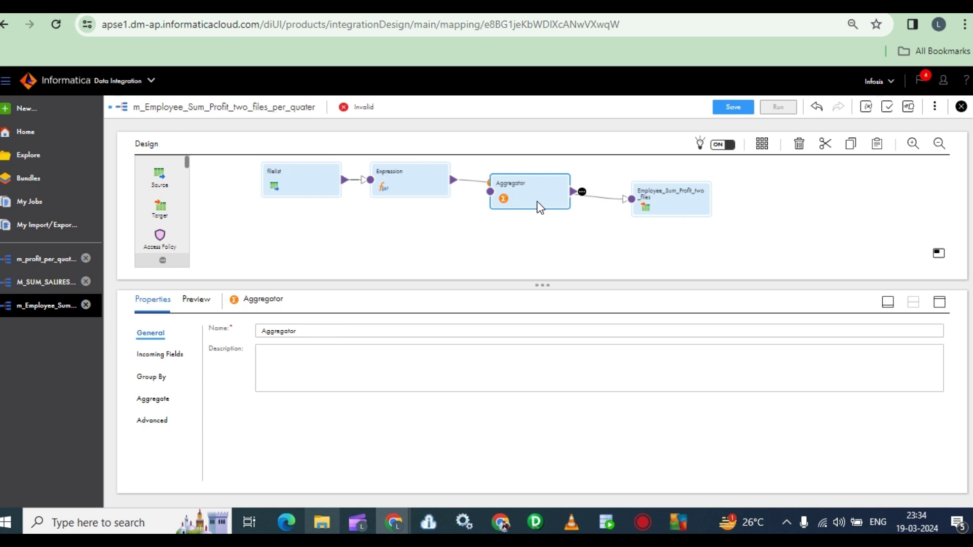
Review the Expression transformation's incoming fields, and select the Aggregator and the filelist source in turn.
left_click_drag(391, 192, 393, 192)
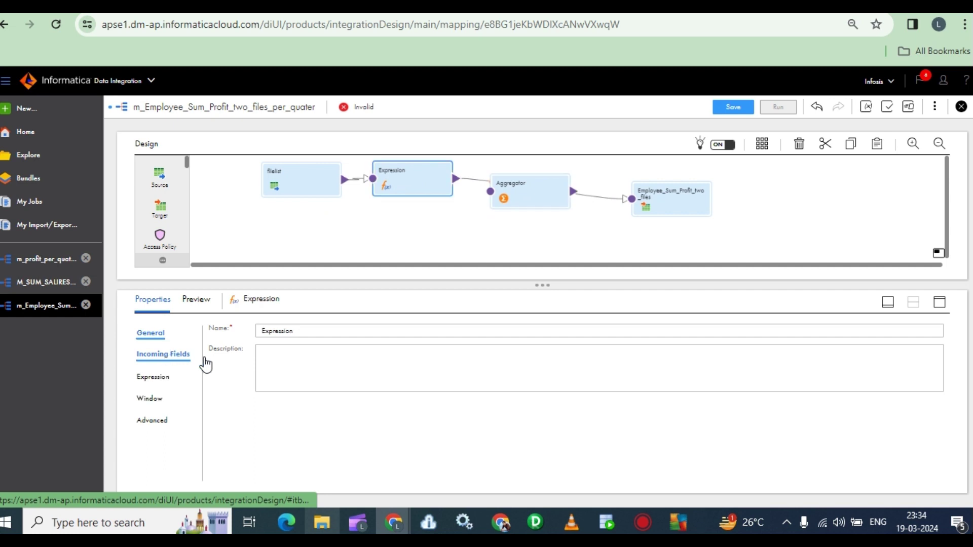
left_click(163, 363)
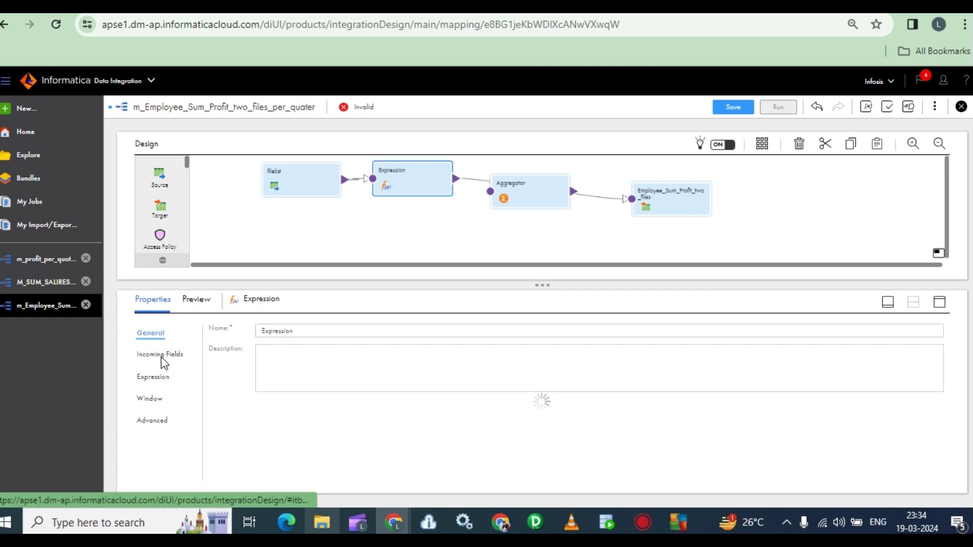
scroll(319, 429, "down", 2)
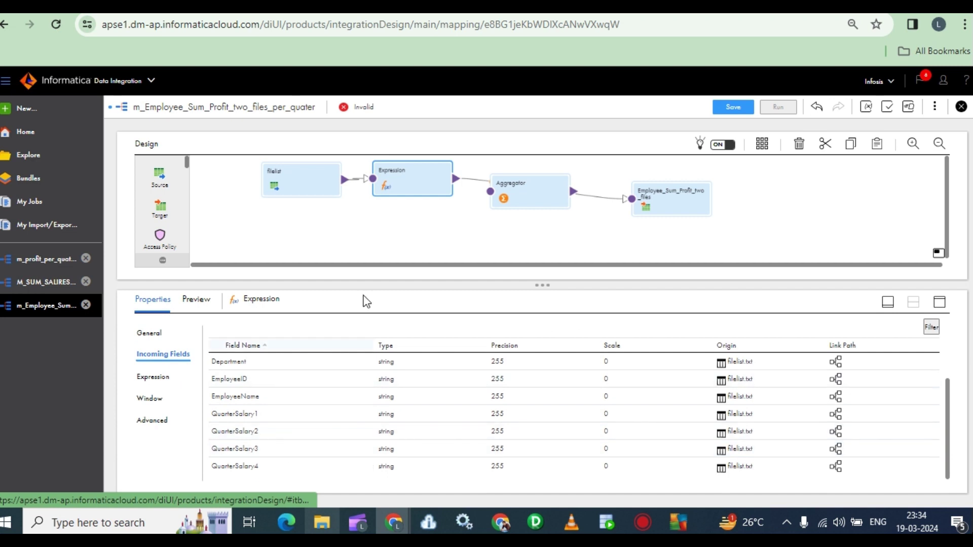
left_click(511, 191)
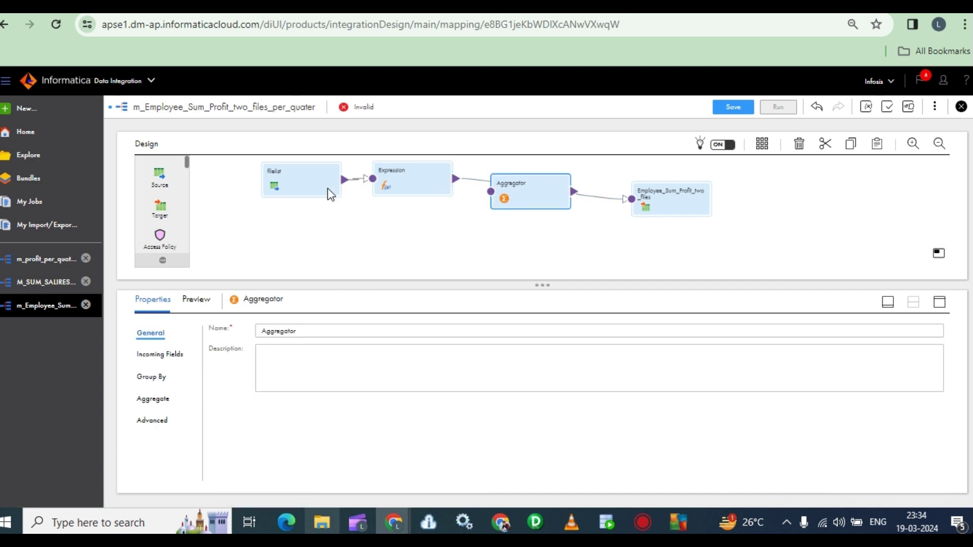
left_click(303, 183)
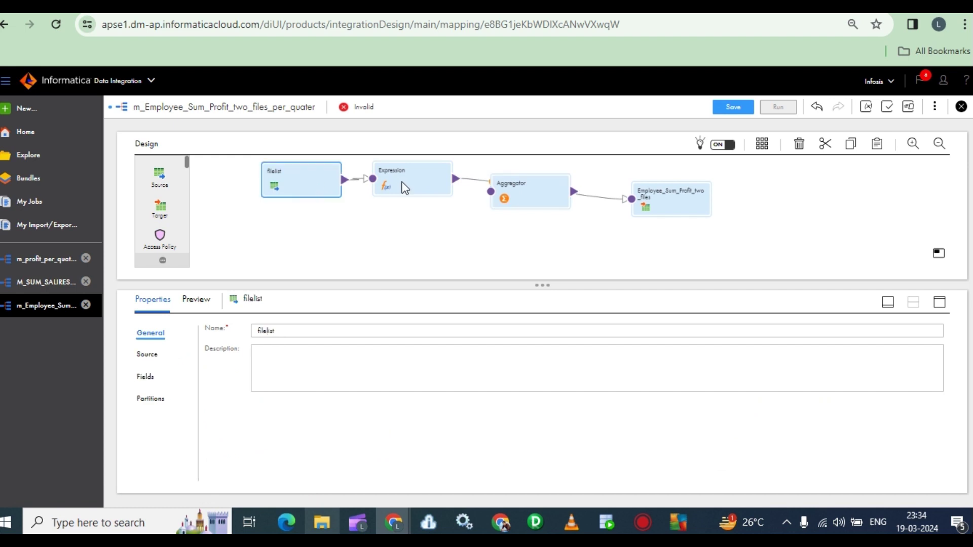
Inspect the Expression transformation's incoming fields and expressions, and look at the matching one in the M_SUM_SALIRES_AGGREGATOR mapping.
left_click(404, 188)
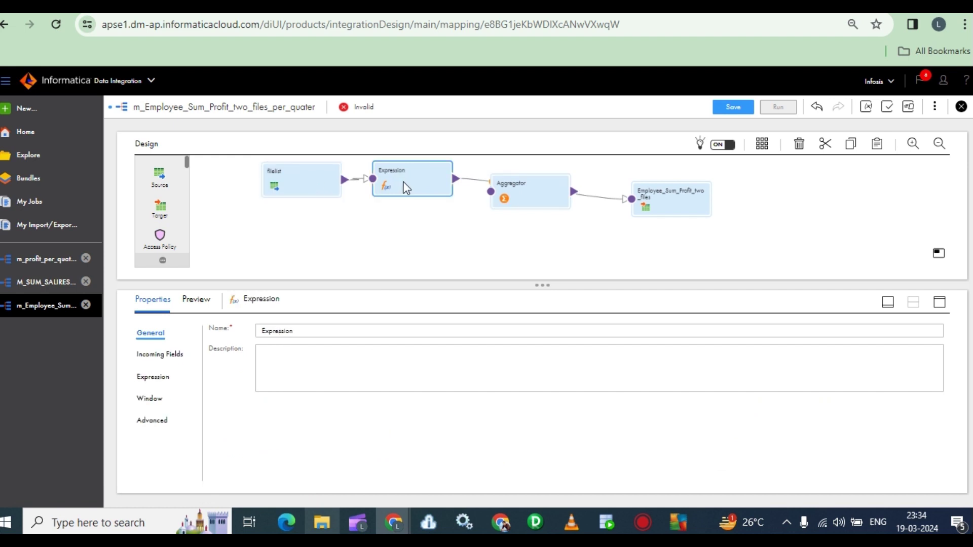
left_click(148, 375)
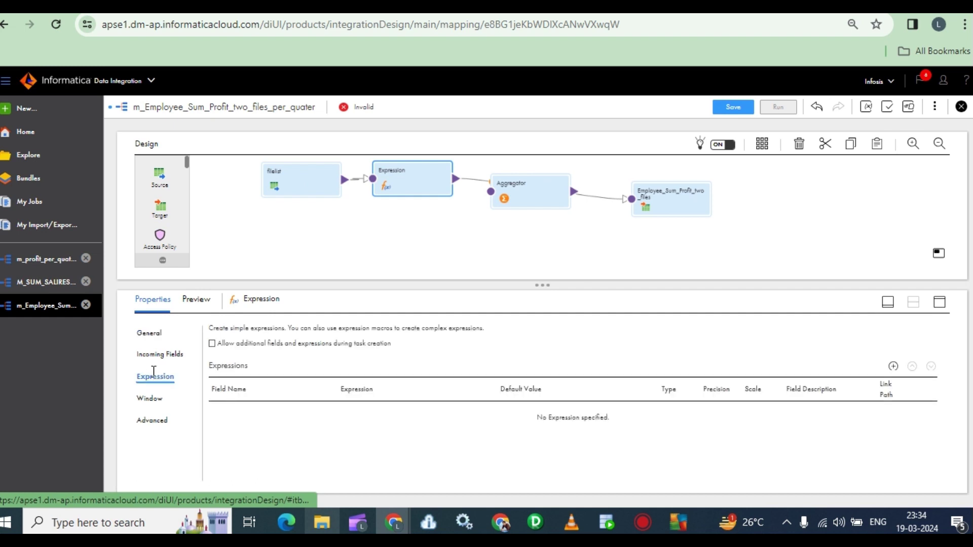
left_click(163, 354)
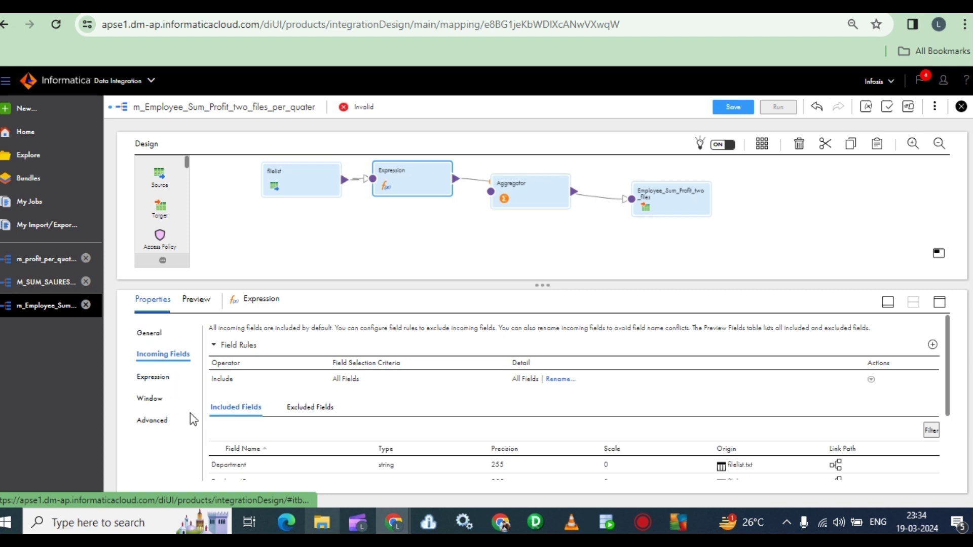
left_click(156, 378)
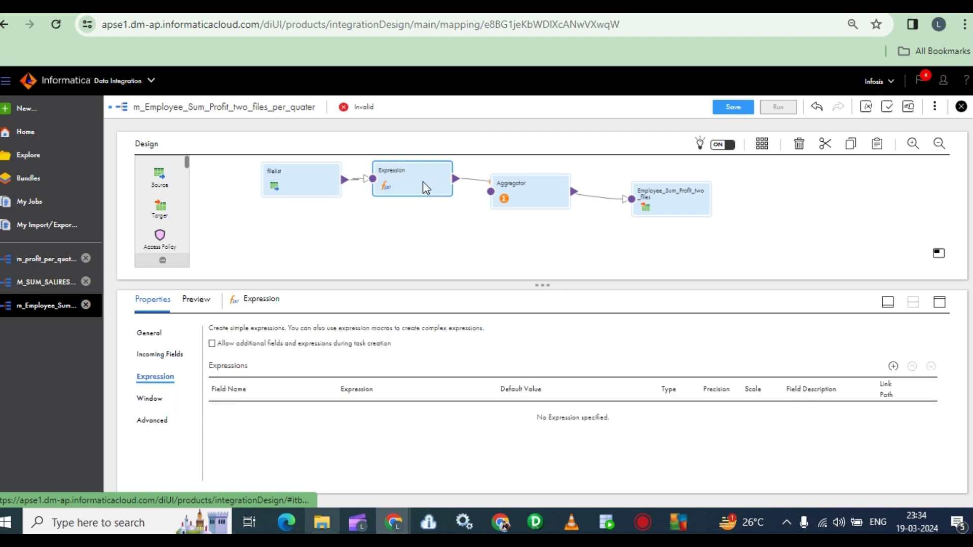
left_click(54, 285)
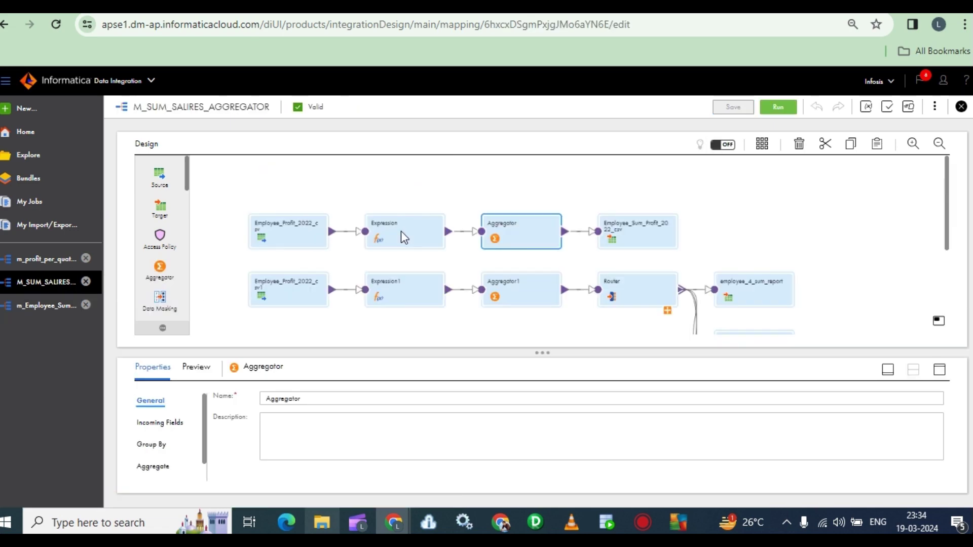
left_click(51, 305)
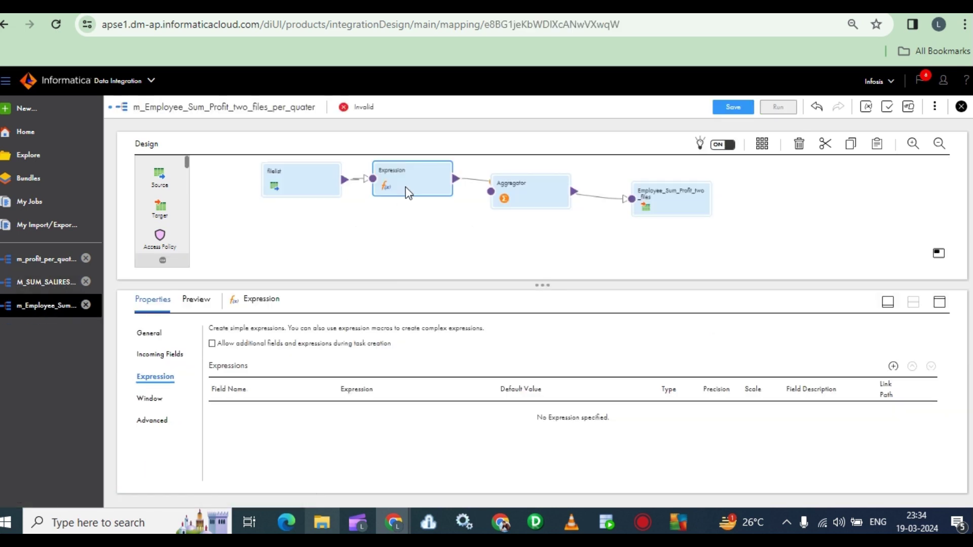
Delete the Expression and Aggregator transformations from m_Employee_Sum_Profit_two_files_per_quater.
left_click(800, 144)
left_click(515, 314)
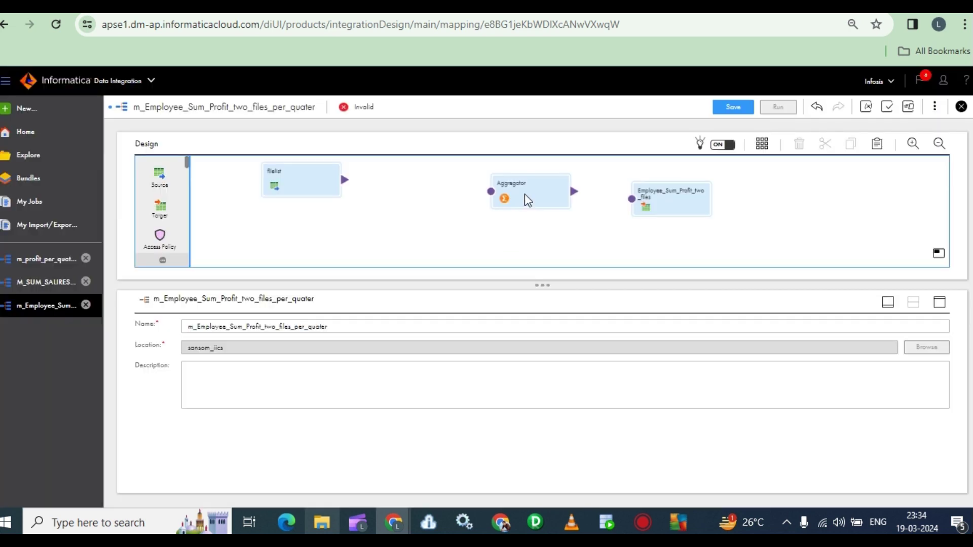
left_click(507, 197)
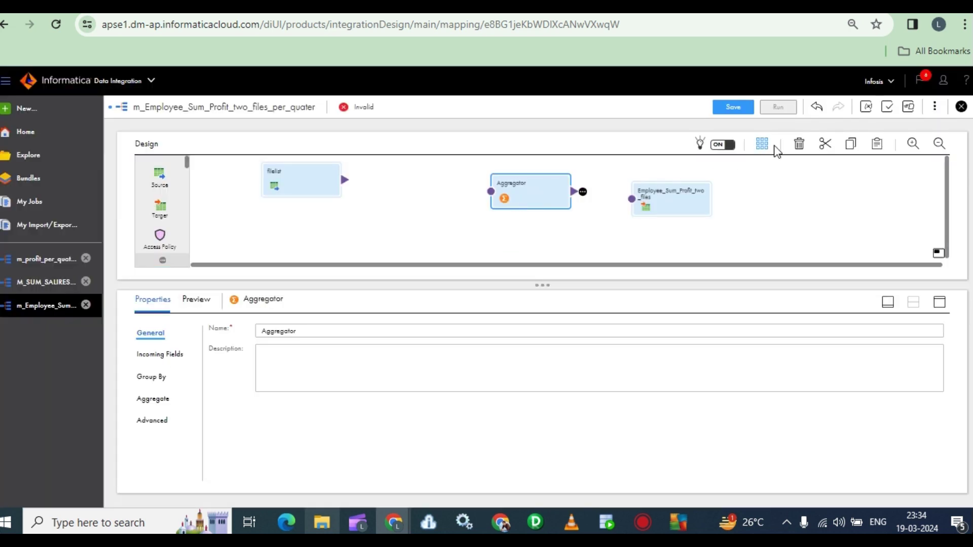
left_click(799, 144)
left_click(517, 315)
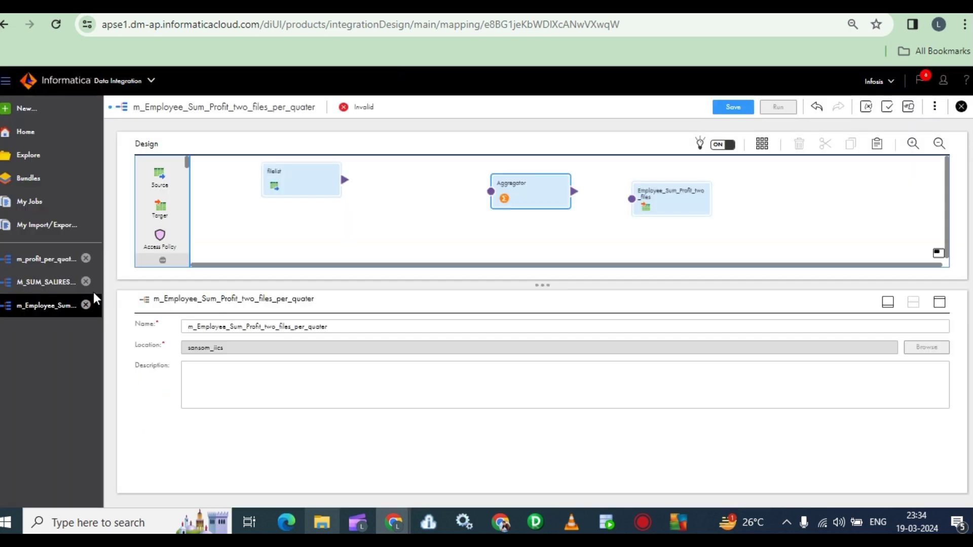
Copy the first Expression from M_SUM_SALIRES_AGGREGATOR into m_Employee_Sum_Profit_two_files_per_quater, place it beside filelist and link filelist to it.
left_click(33, 287)
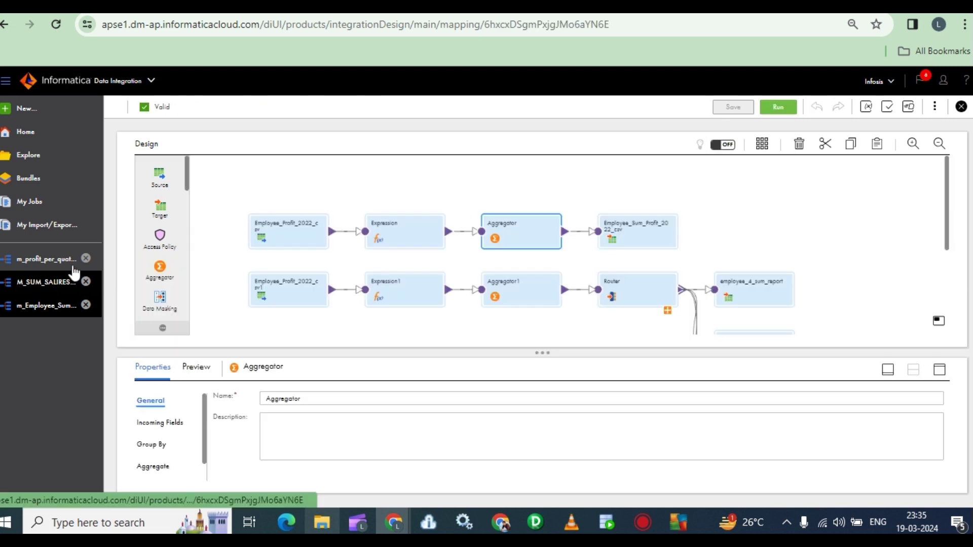
left_click(378, 227)
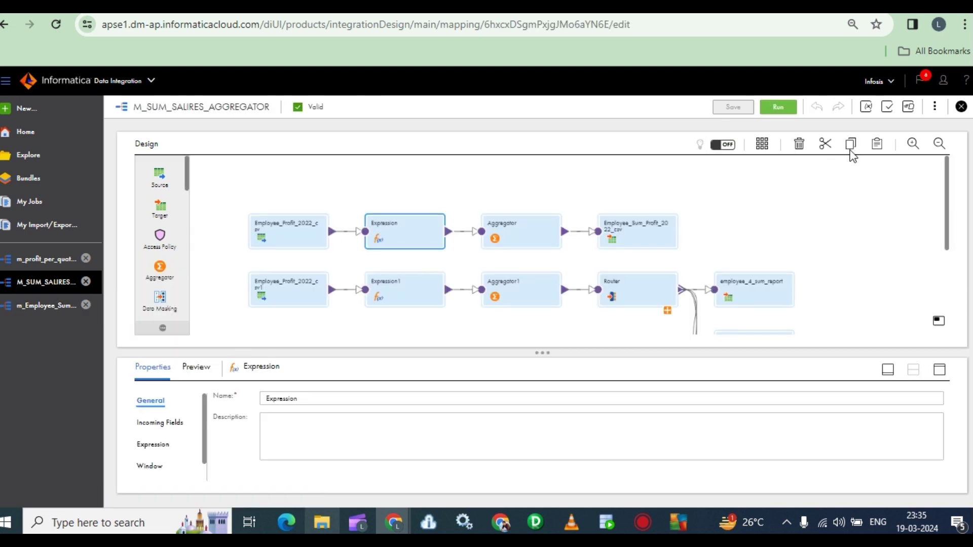
left_click(76, 306)
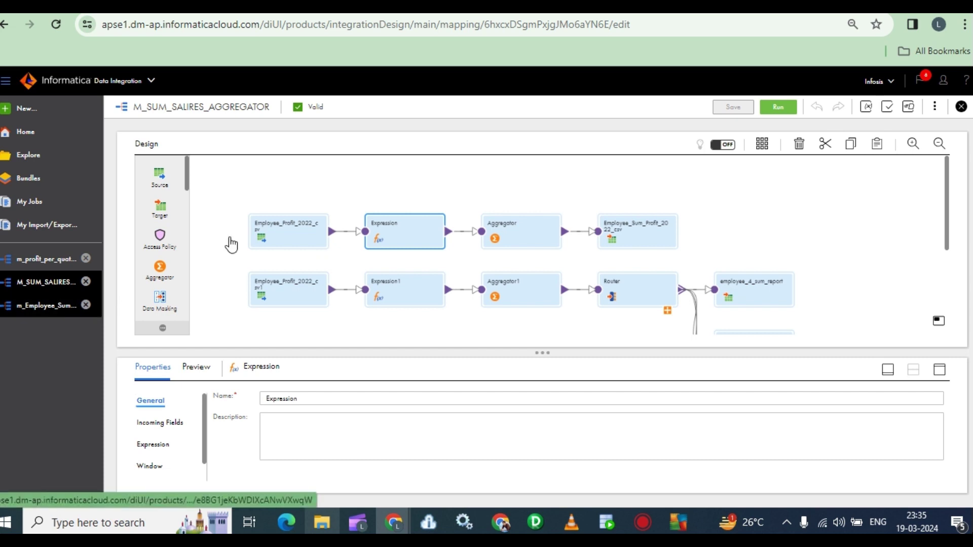
key("ctrl+v")
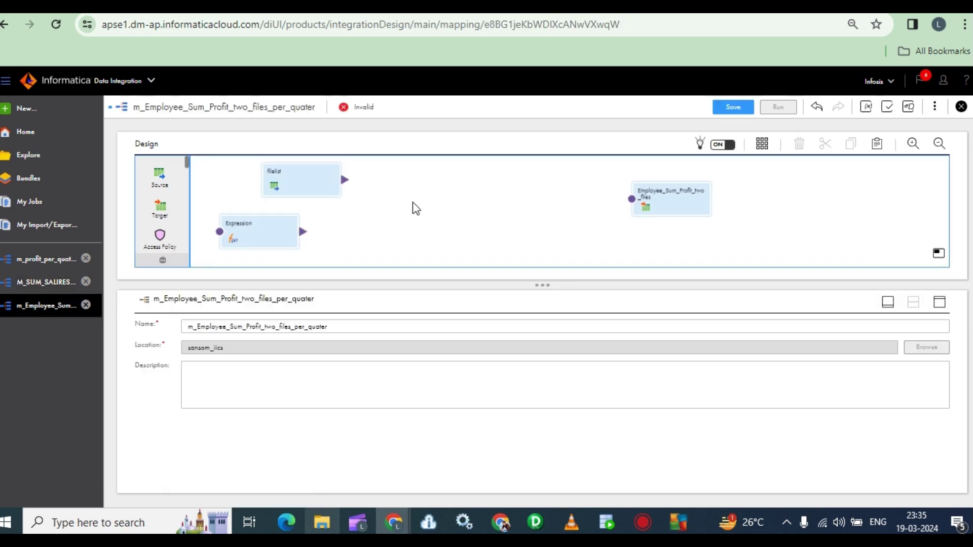
left_click_drag(264, 232, 426, 191)
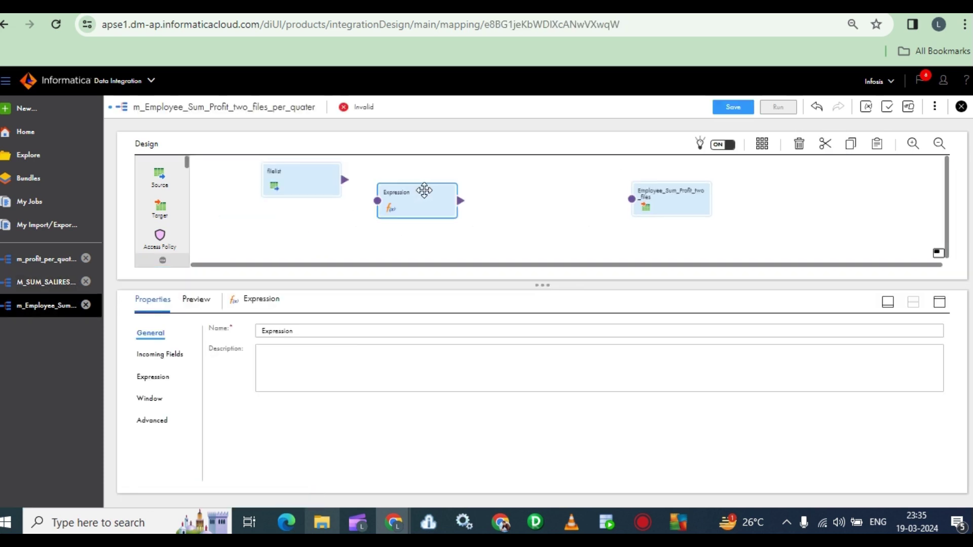
left_click_drag(346, 181, 394, 185)
Copy the first Aggregator from M_SUM_SALIRES_AGGREGATOR into m_Employee_Sum_Profit_two_files_per_quater, place it after the Expression and link the two.
left_click(60, 278)
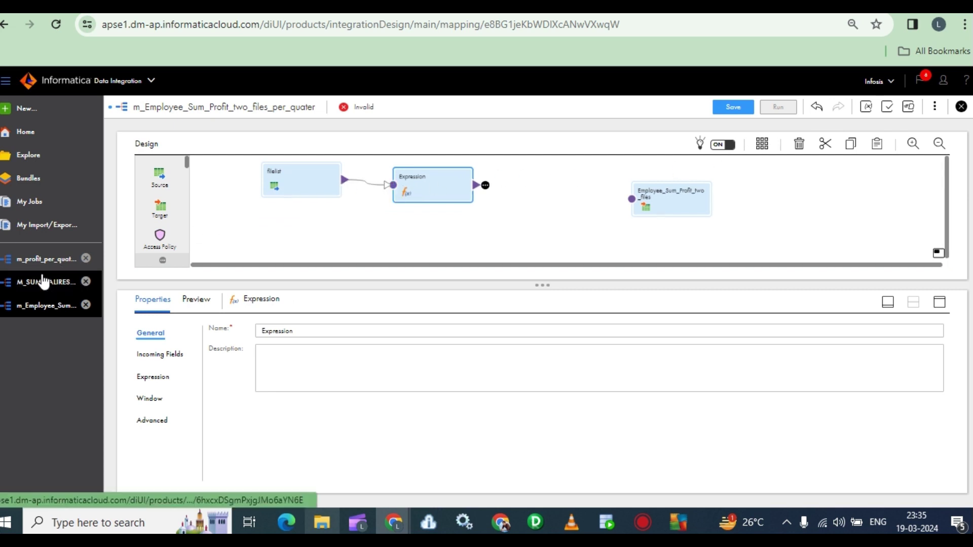
left_click(511, 227)
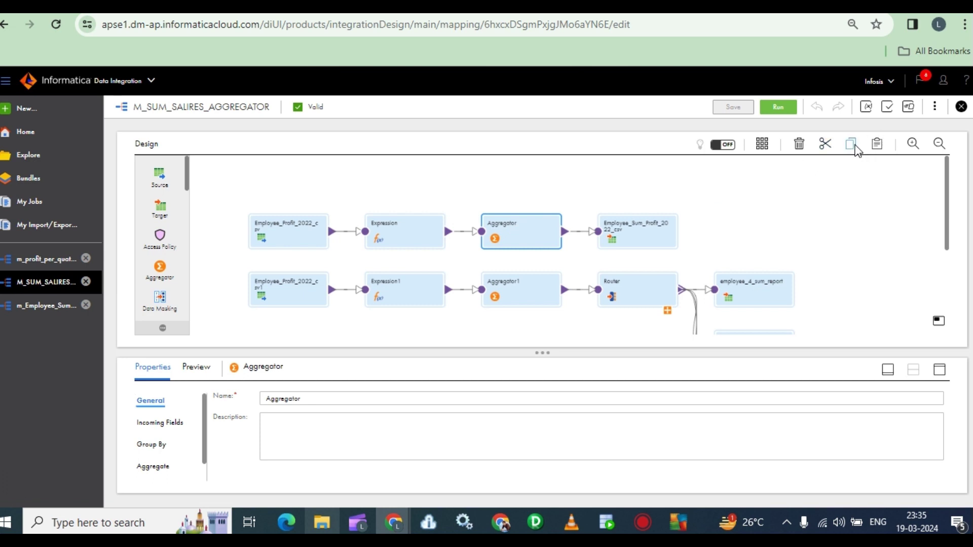
left_click(65, 304)
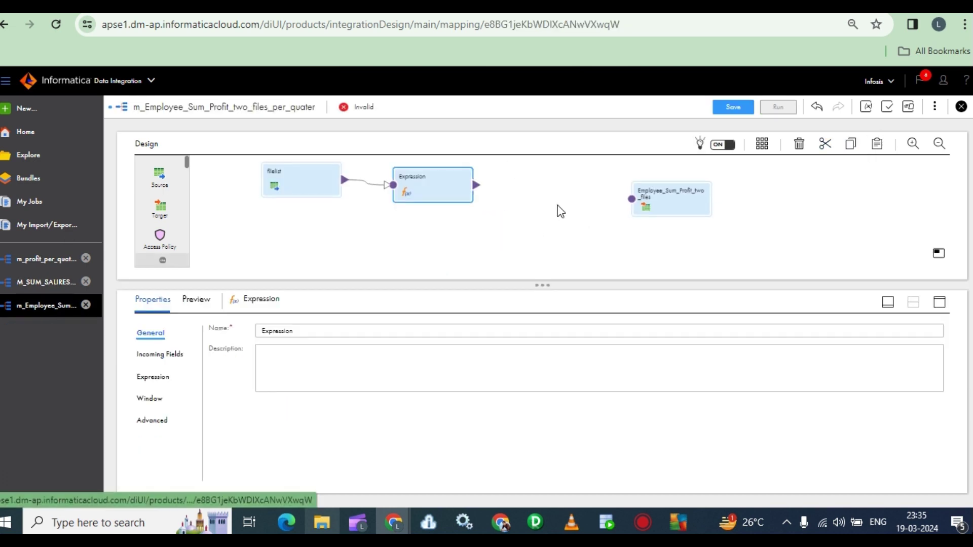
left_click(876, 145)
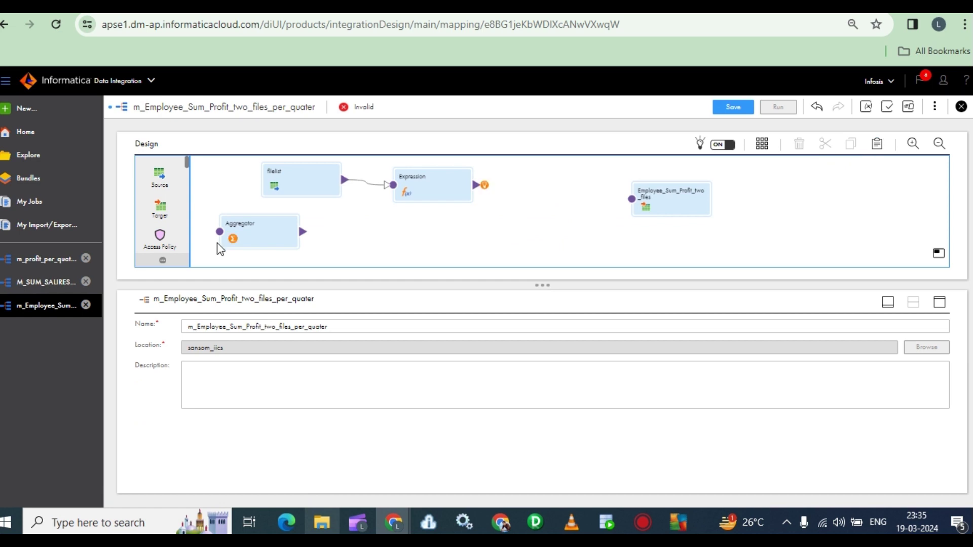
left_click_drag(238, 234, 513, 196)
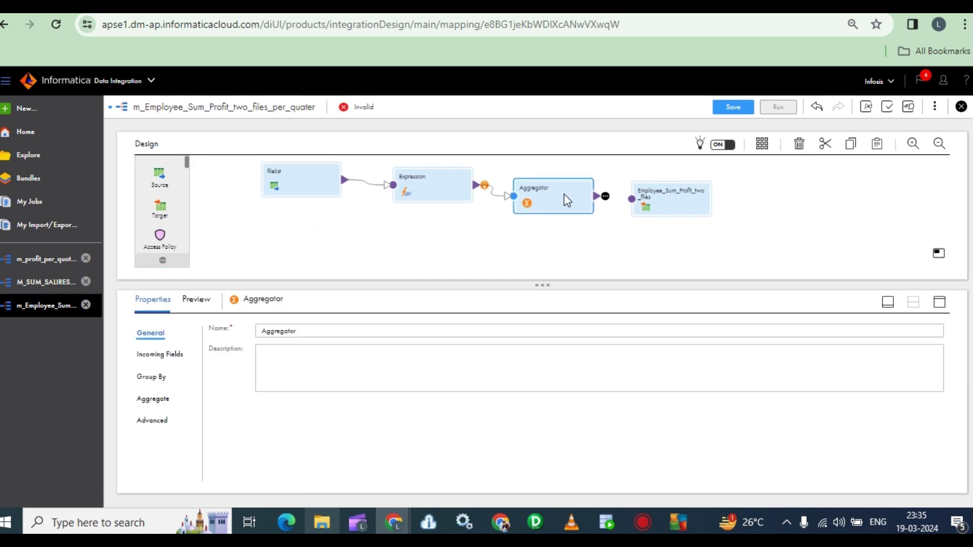
Link the Aggregator to the Employee_Sum_Profit_two_files target, space the two out on the canvas and save the mapping.
mouse_move(590, 196)
left_mouse_down()
mouse_move(628, 202)
mouse_move(583, 197)
left_mouse_up()
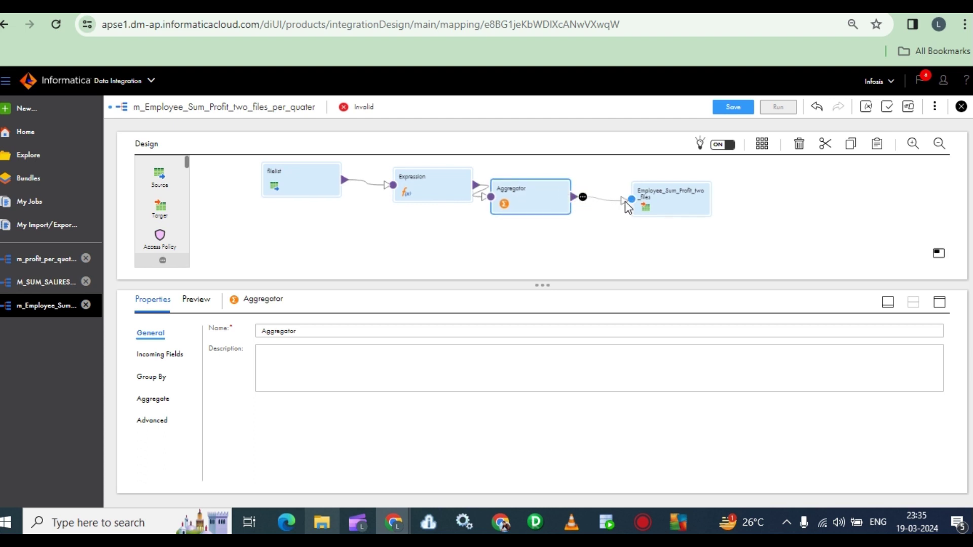
left_click_drag(628, 204, 696, 207)
left_click_drag(561, 203, 593, 202)
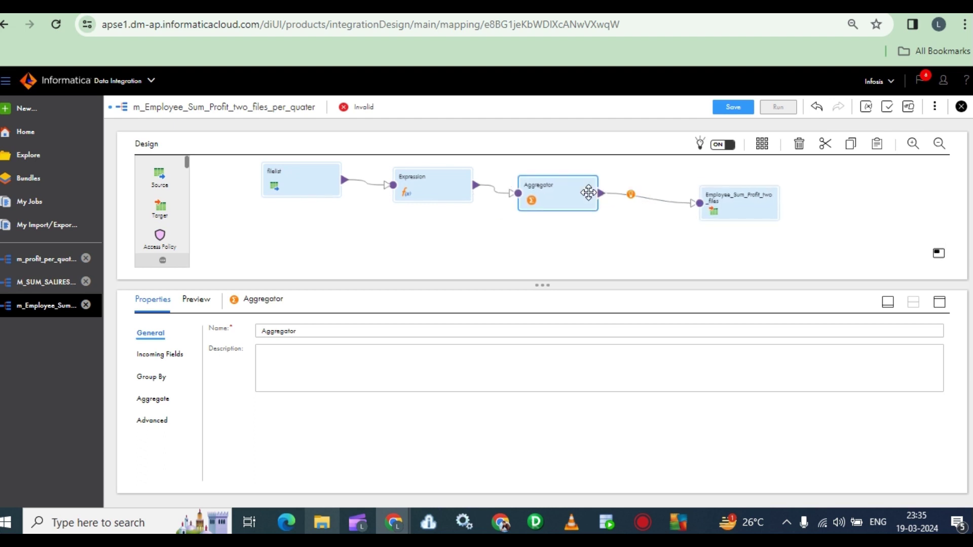
left_click(404, 230)
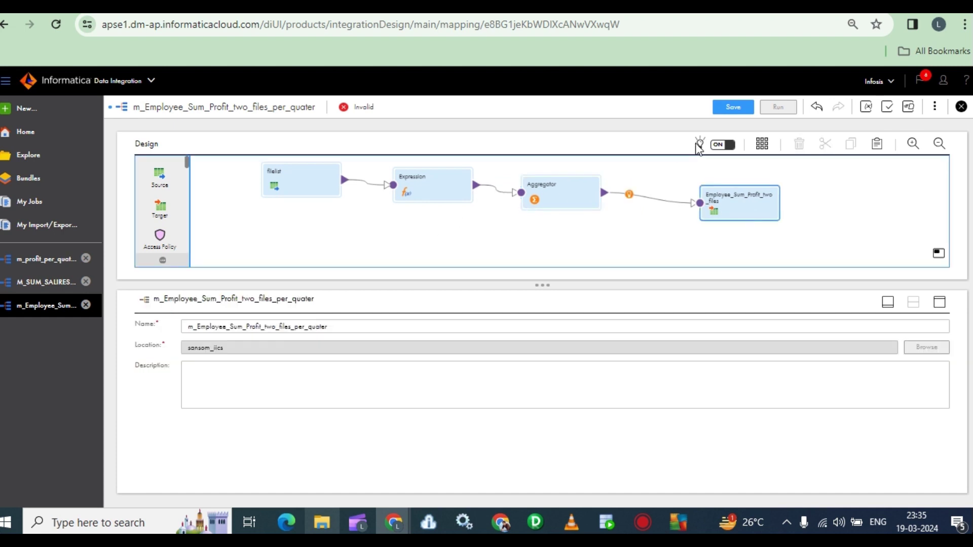
left_click(733, 107)
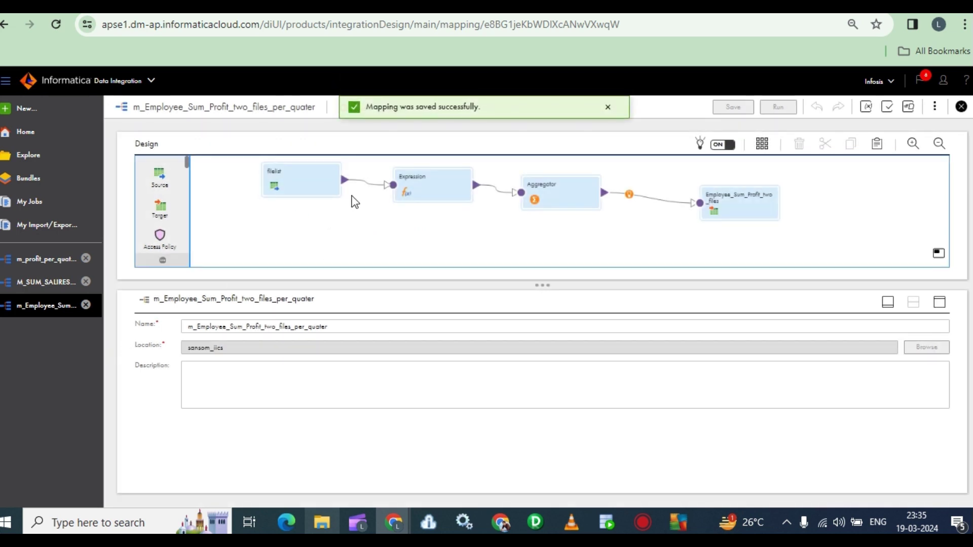
Review the pasted Expression's incoming fields and its quater_1 to quater_4 expressions, including the full quater_1 field expression.
left_click(406, 180)
left_click(147, 355)
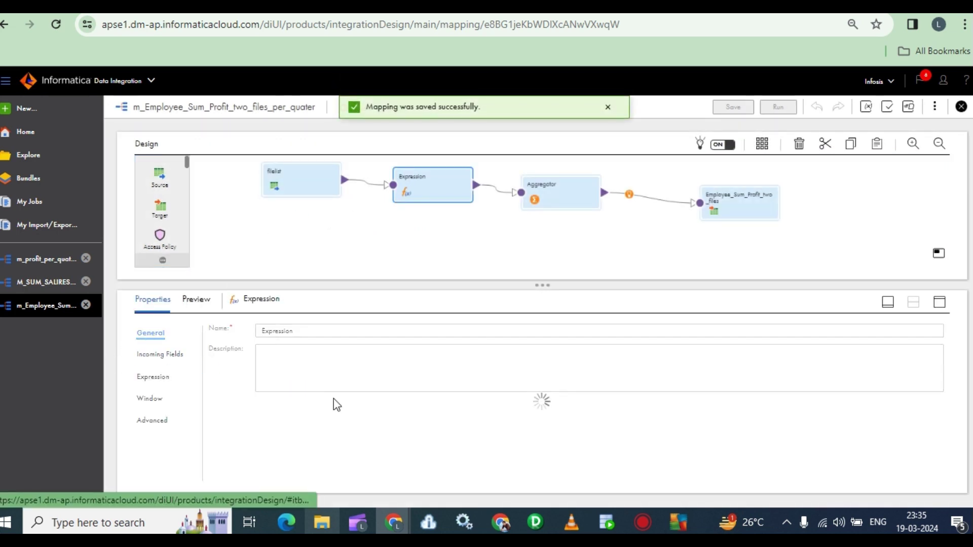
scroll(365, 406, "down", 5)
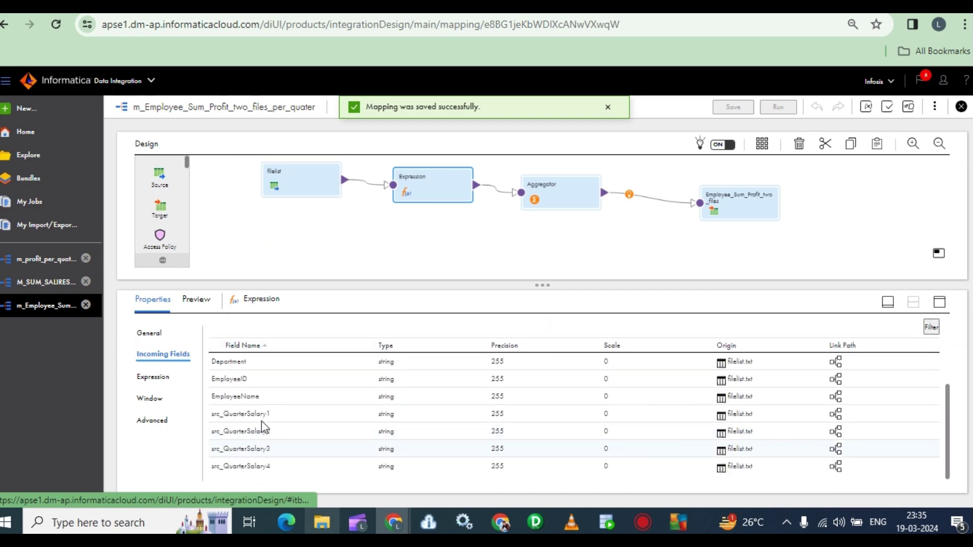
left_click(153, 377)
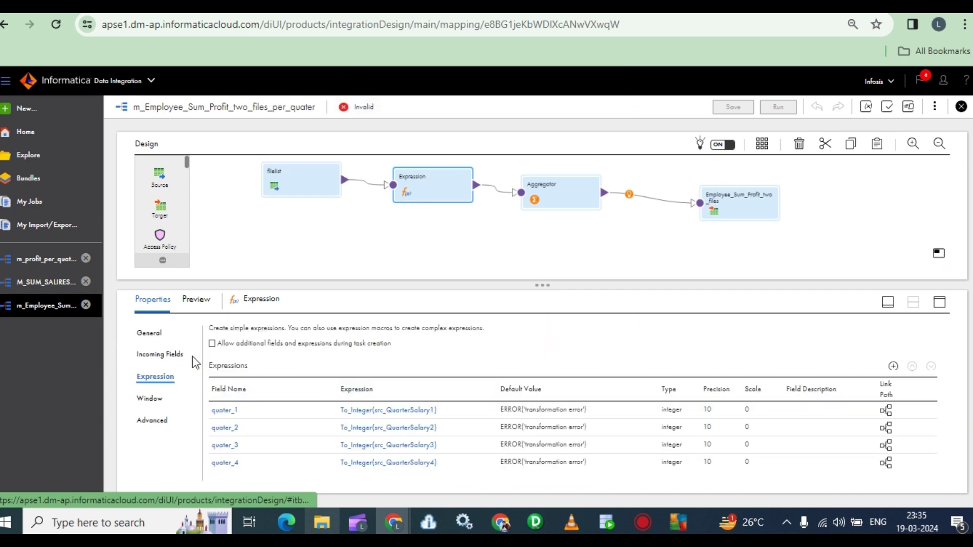
left_click(157, 356)
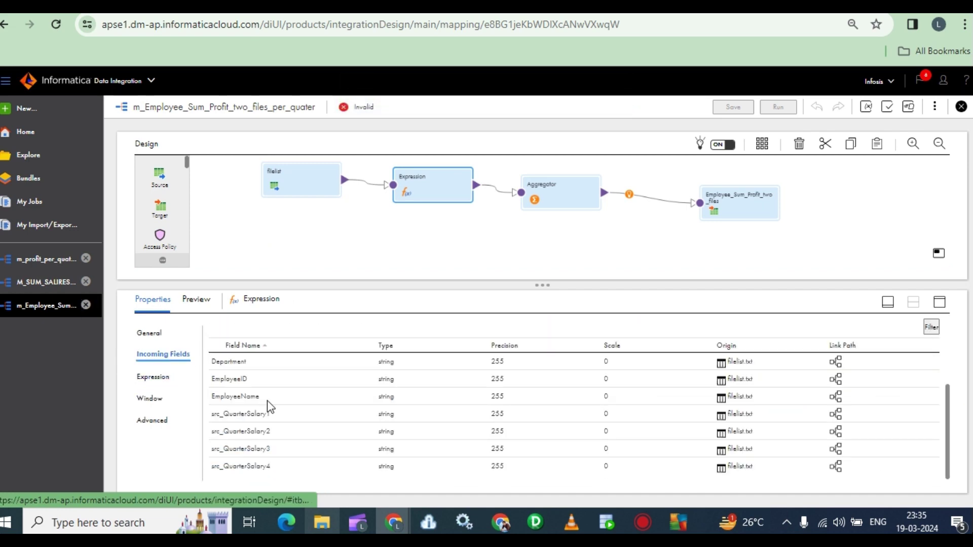
left_click(167, 376)
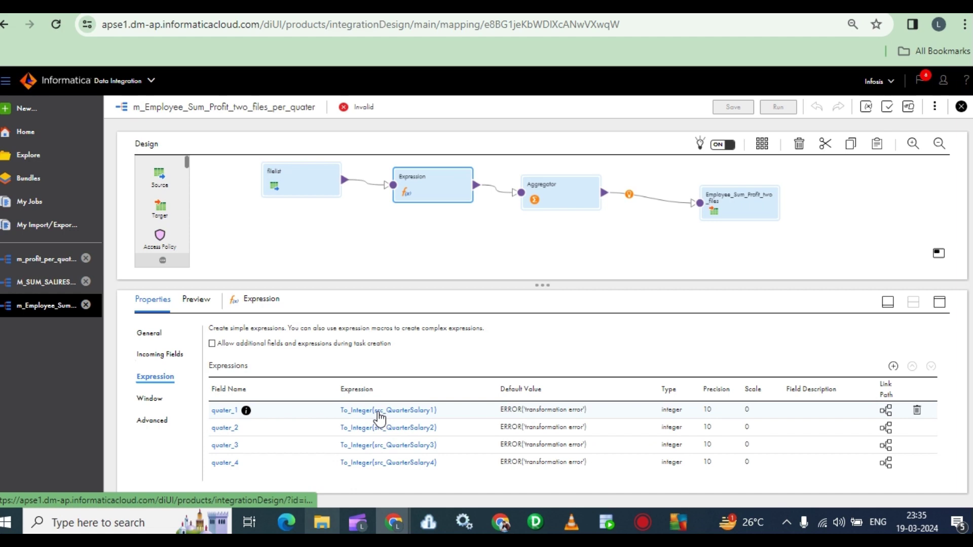
left_click(379, 411)
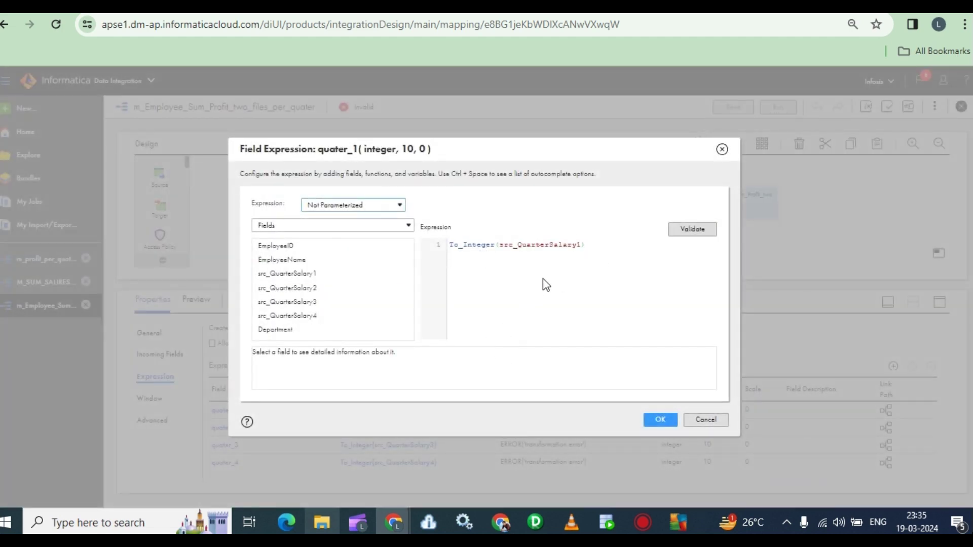
left_click(658, 421)
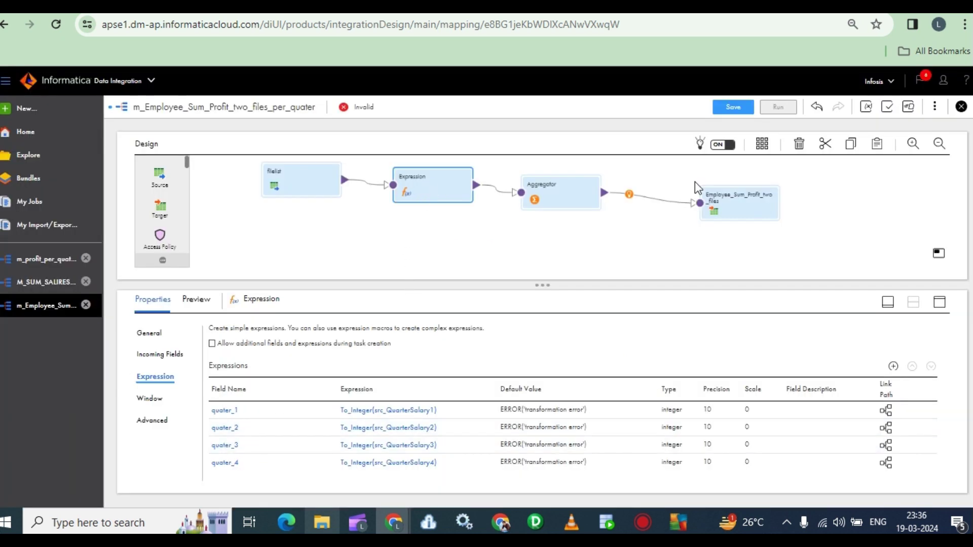
Review the pasted Aggregator's aggregate expressions, group-by settings and incoming field rules.
left_click(578, 207)
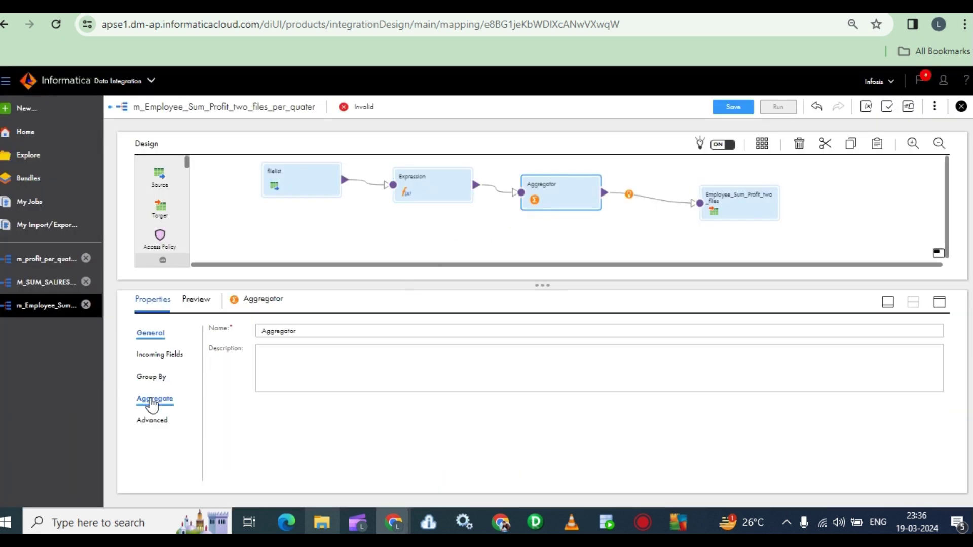
left_click(154, 384)
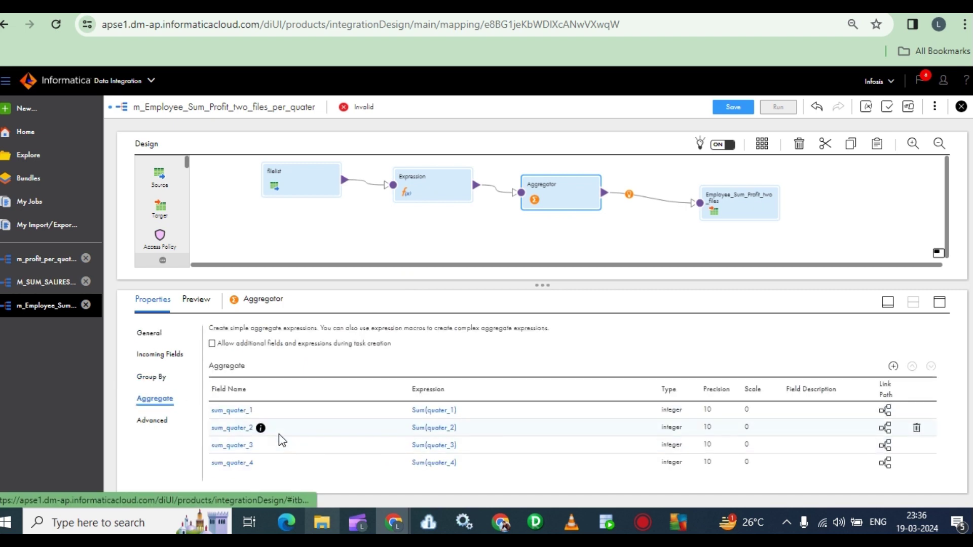
left_click(151, 383)
left_click(154, 354)
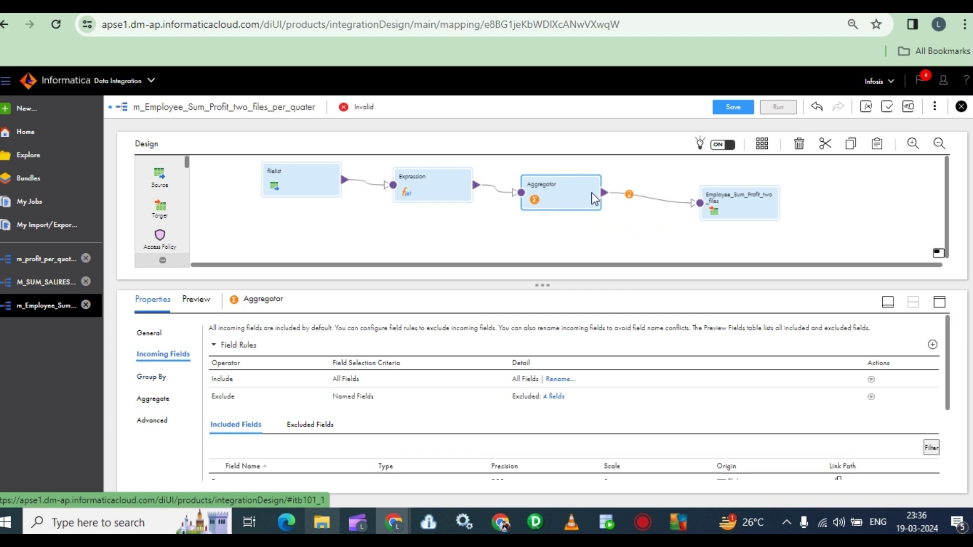
Rearrange the Aggregator, Expression and filelist source so the mapping flow is evenly spaced on the canvas.
left_click_drag(588, 192, 567, 195)
left_click_drag(468, 197, 438, 200)
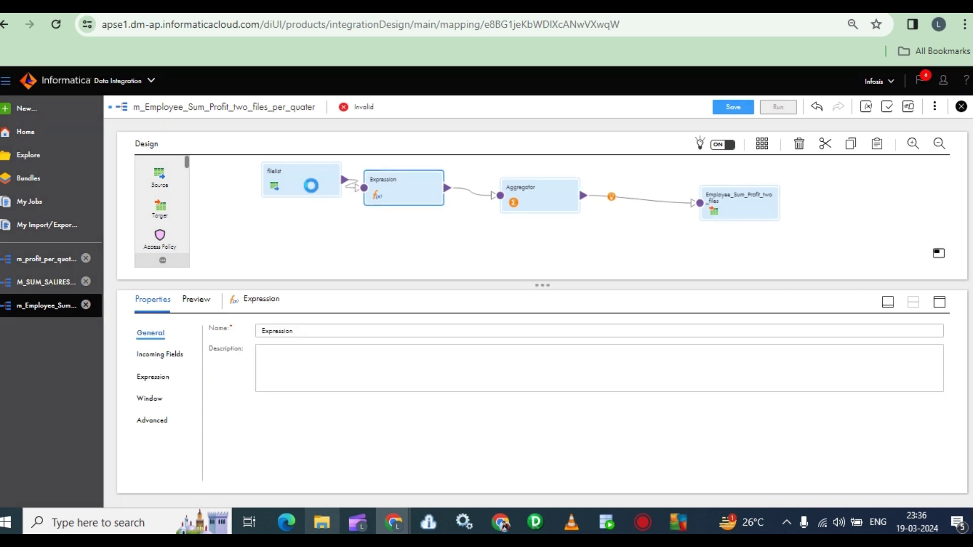
triple_click(237, 200)
left_click_drag(291, 185, 240, 199)
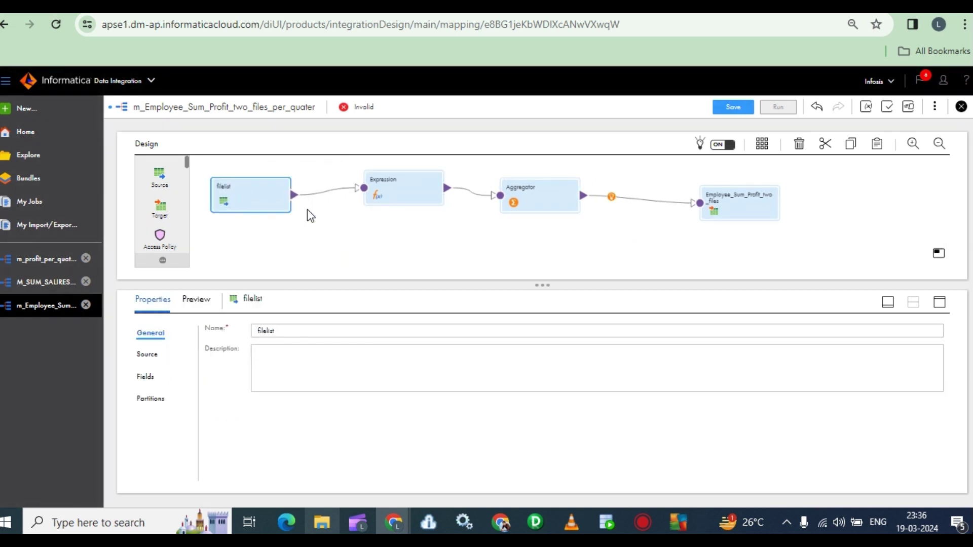
Shift the Expression and Aggregator towards the filelist source and insert a Normalizer between the Aggregator and the Employee_Sum_Profit_two_files target.
left_click_drag(391, 188, 330, 183)
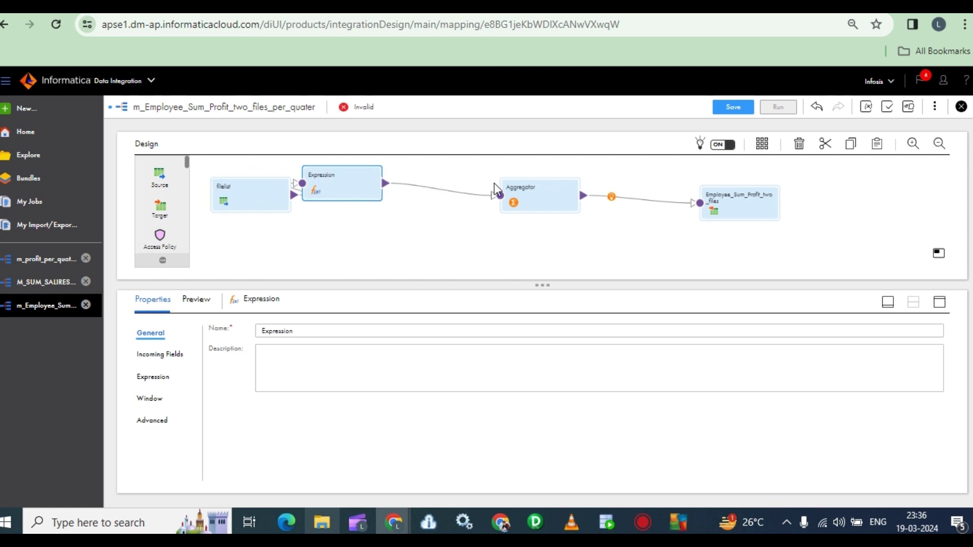
left_click_drag(537, 192, 492, 191)
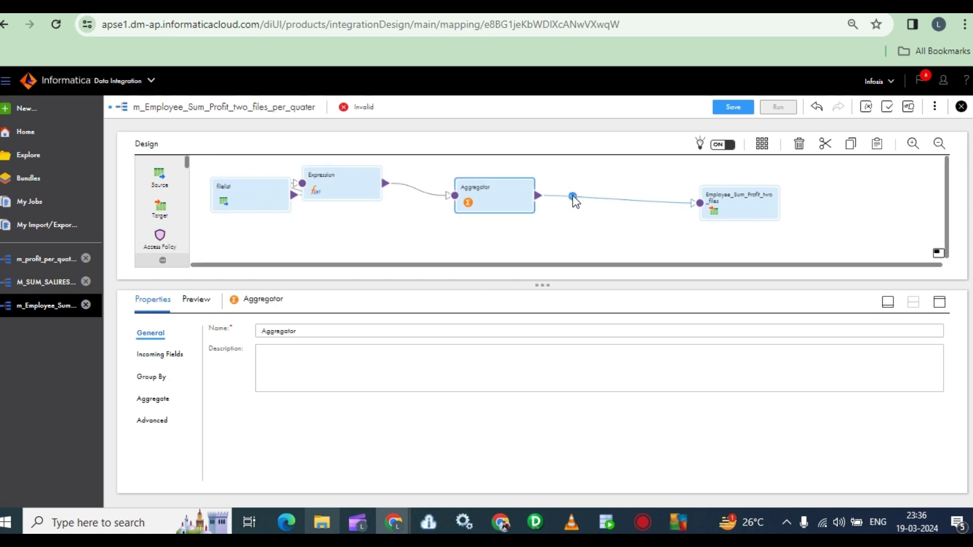
left_click(572, 196)
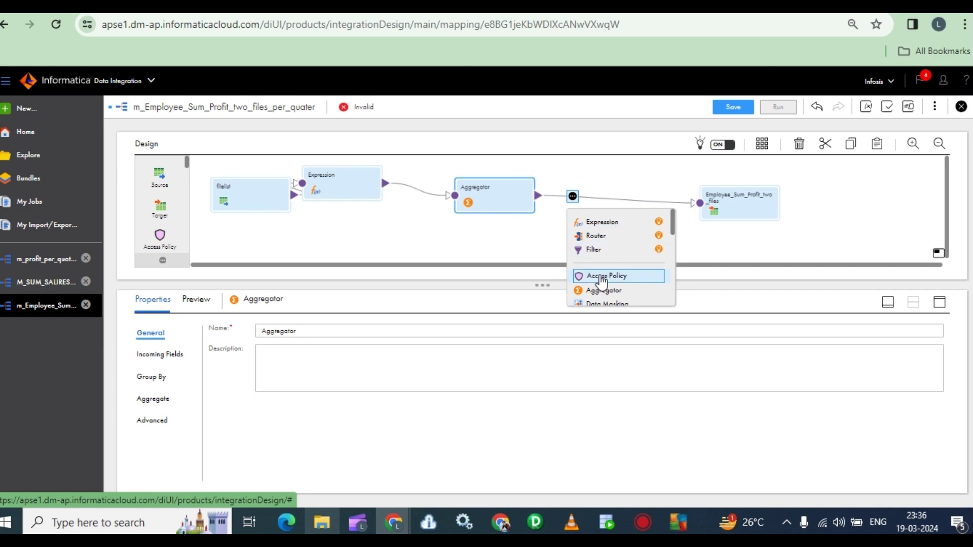
scroll(603, 286, "down", 2)
scroll(606, 258, "up", 2)
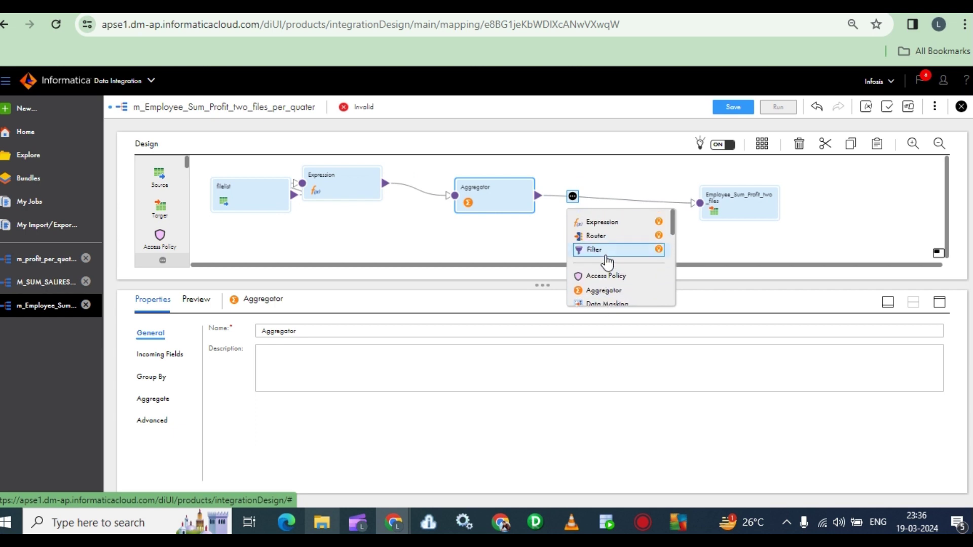
scroll(607, 261, "down", 3)
scroll(607, 264, "up", 2)
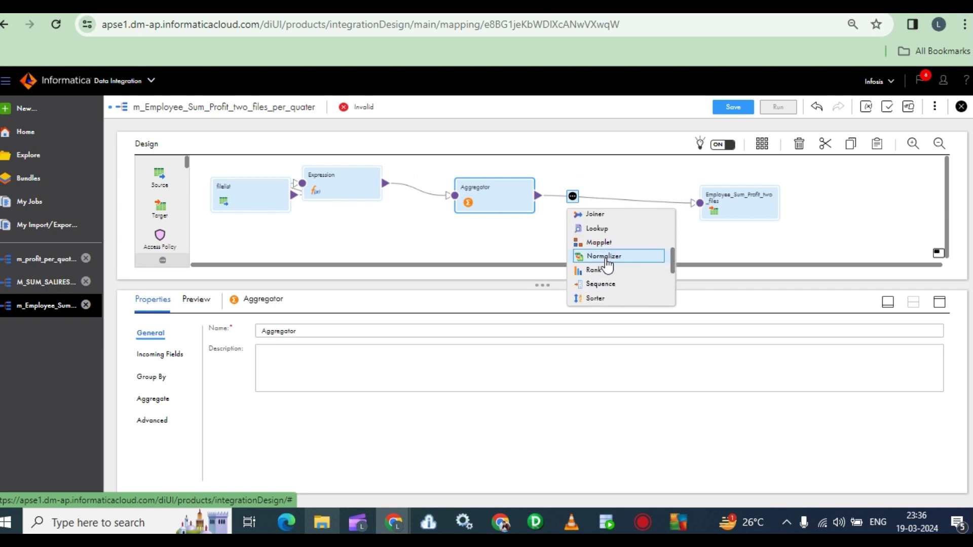
left_click(605, 257)
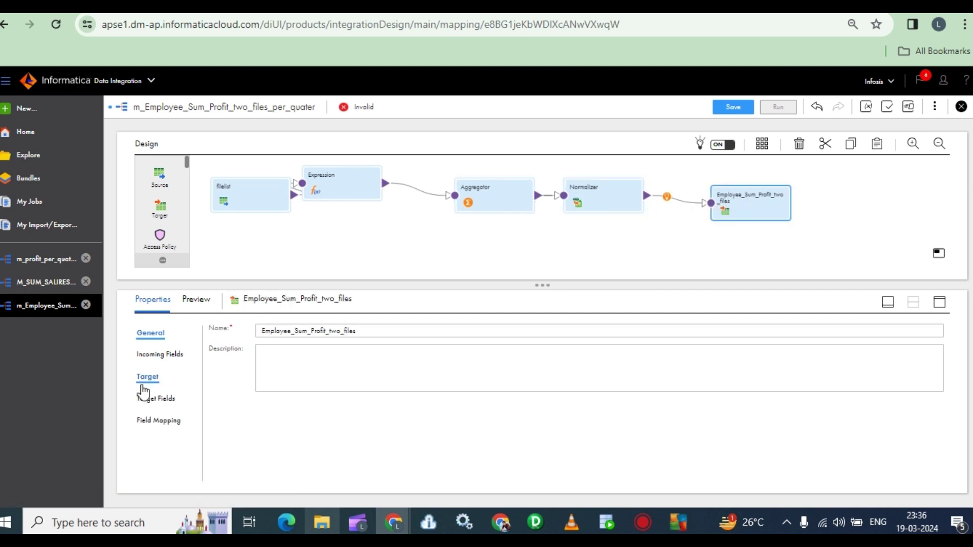
Review the incoming fields of the Employee_Sum_Profit_two_files target and the Normalizer, using the enlarged properties view for the Normalizer.
left_click(159, 357)
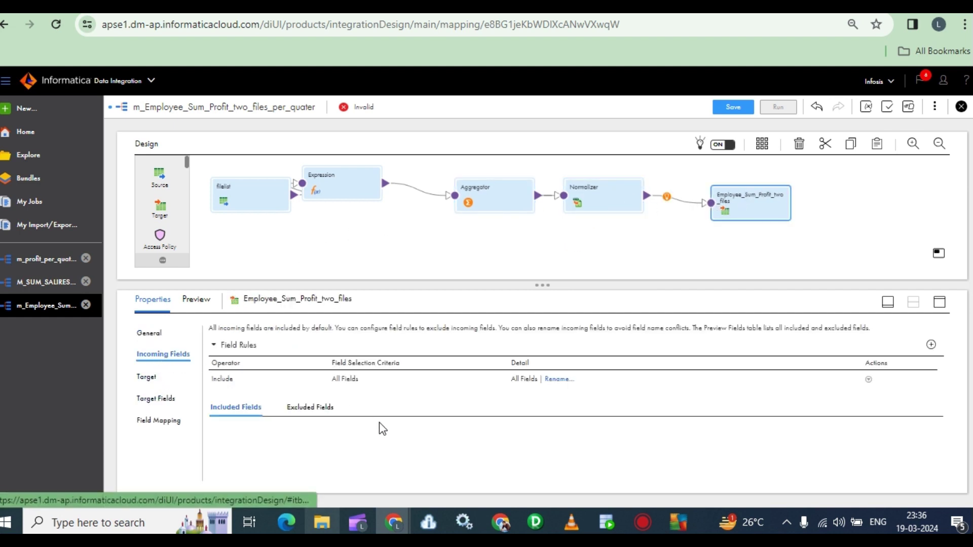
scroll(381, 429, "down", 1)
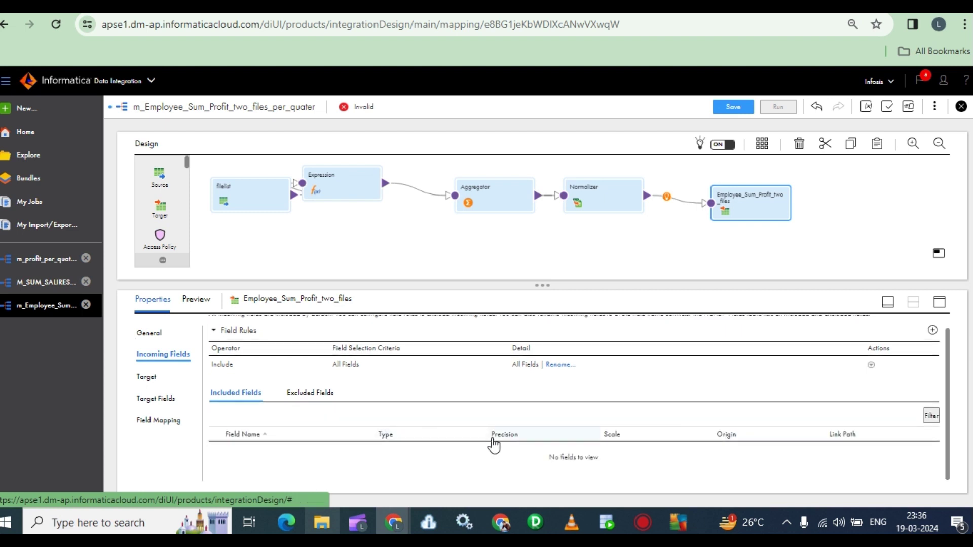
left_click(613, 206)
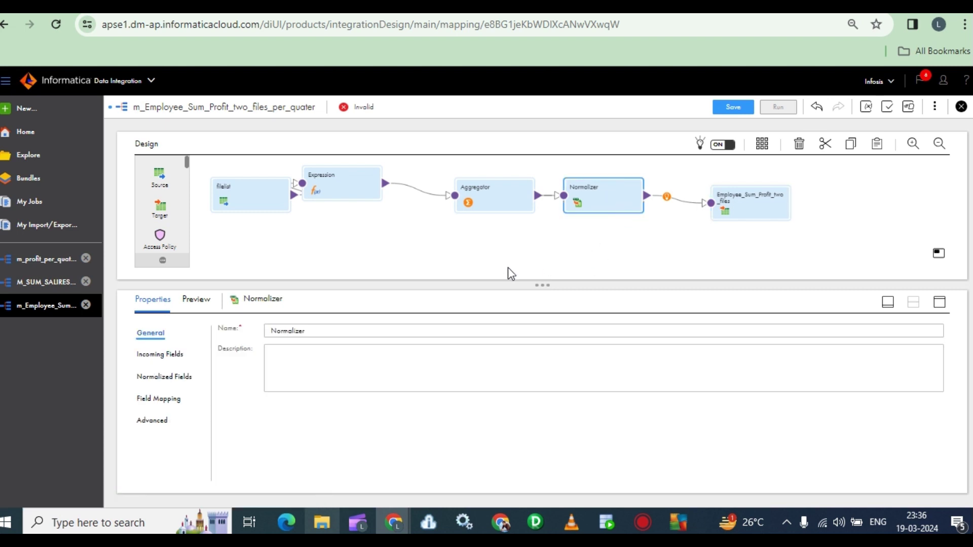
left_click(155, 357)
scroll(420, 393, "down", 3)
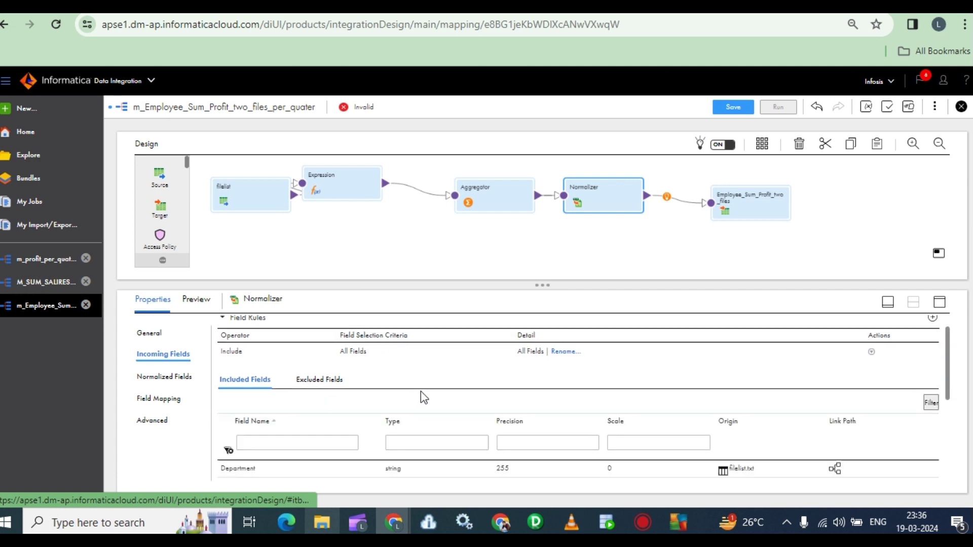
scroll(426, 403, "down", 2)
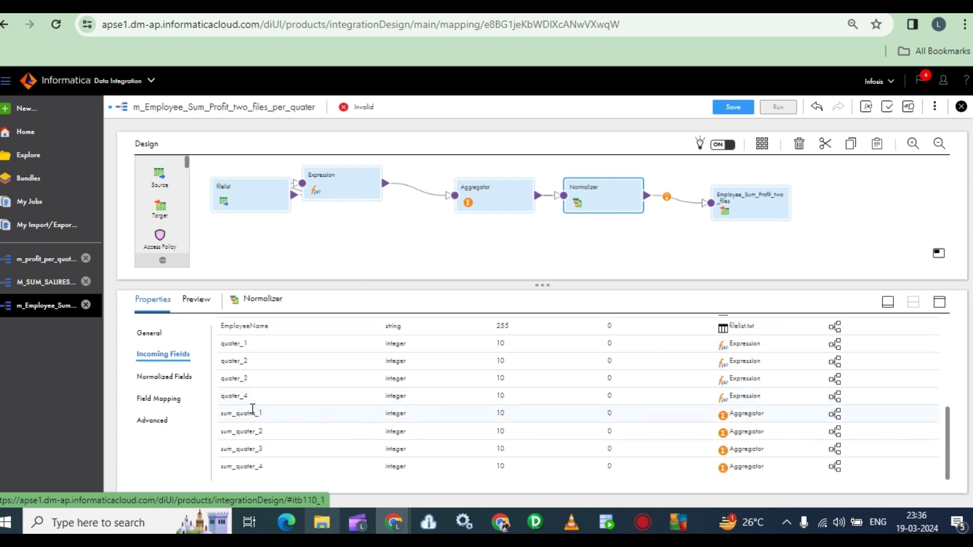
scroll(254, 408, "up", 1)
scroll(259, 405, "down", 2)
scroll(289, 377, "up", 3)
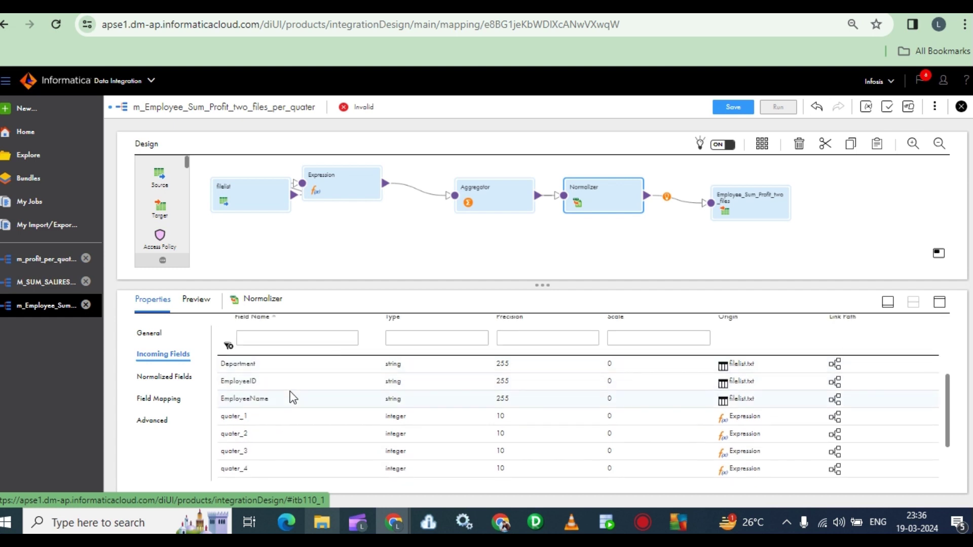
left_click(939, 302)
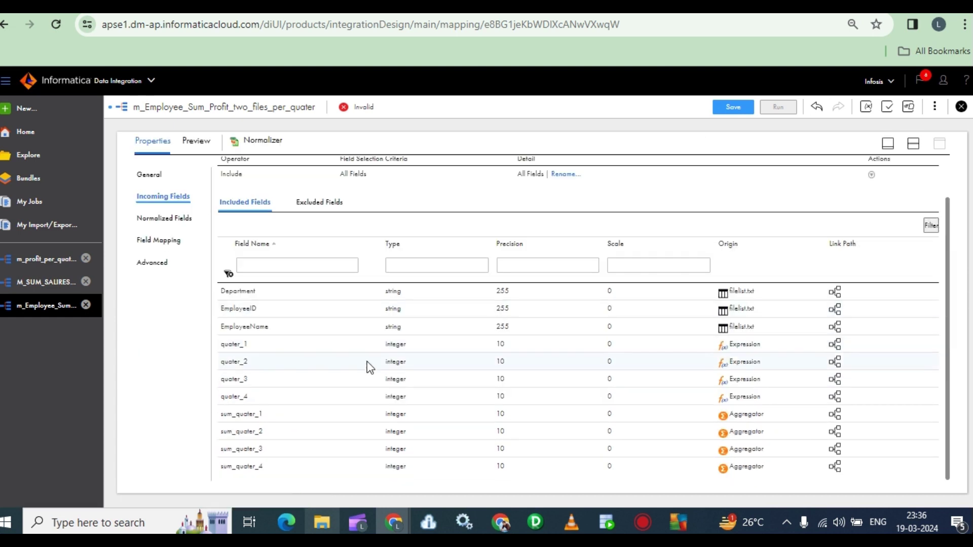
scroll(278, 400, "up", 2)
scroll(282, 398, "down", 2)
left_click(273, 348)
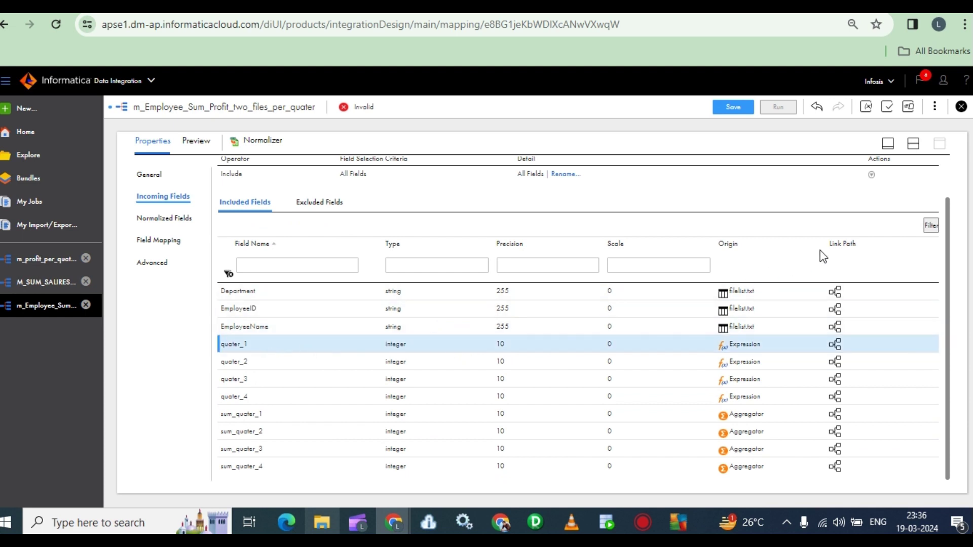
Add a Named Fields rule to the Normalizer's incoming fields that excludes quater_1, quater_2, quater_3 and quater_4.
scroll(393, 272, "up", 2)
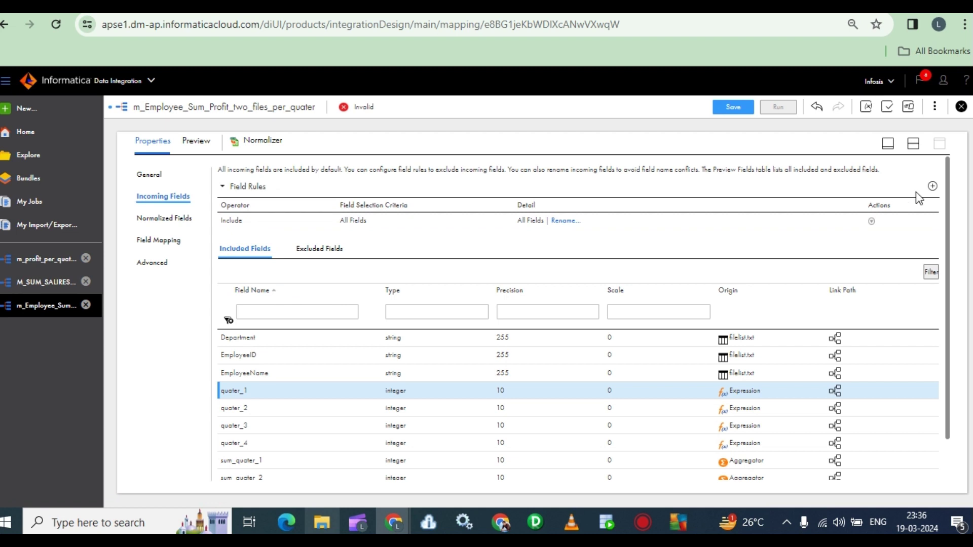
left_click(932, 186)
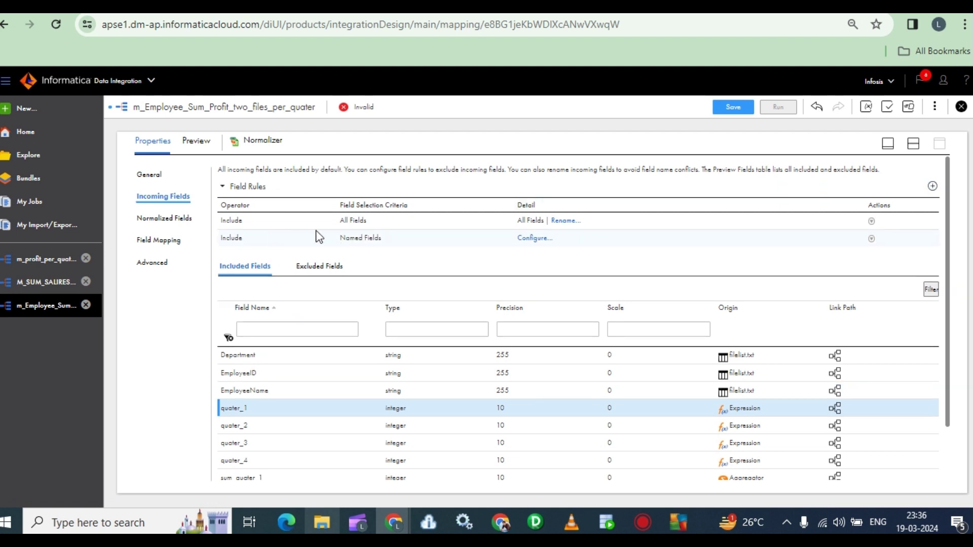
left_click(327, 239)
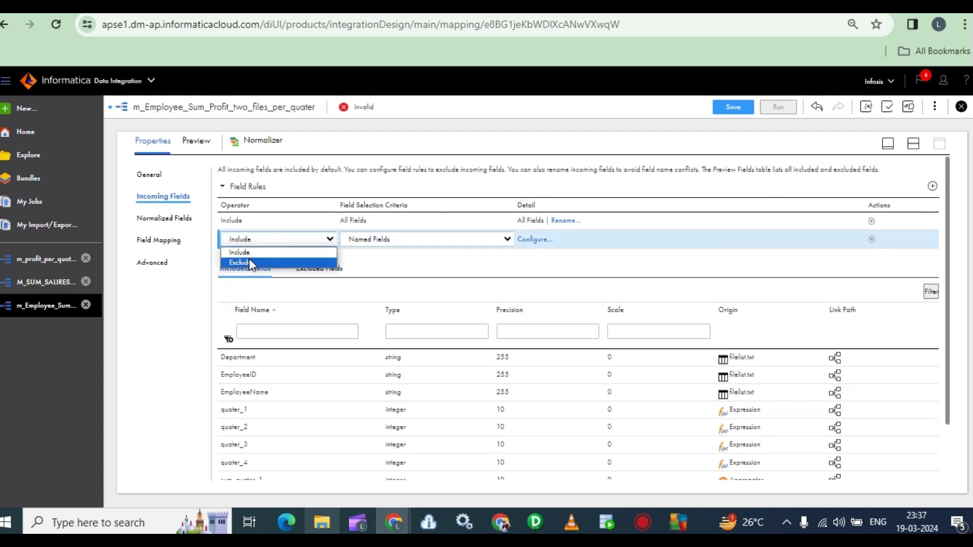
left_click(246, 261)
left_click(533, 239)
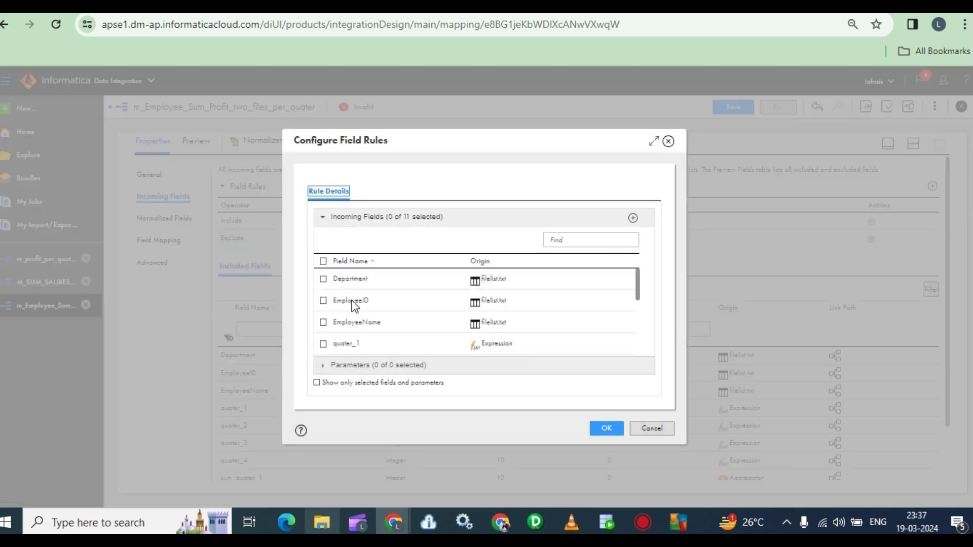
scroll(353, 302, "down", 1)
left_click(324, 274)
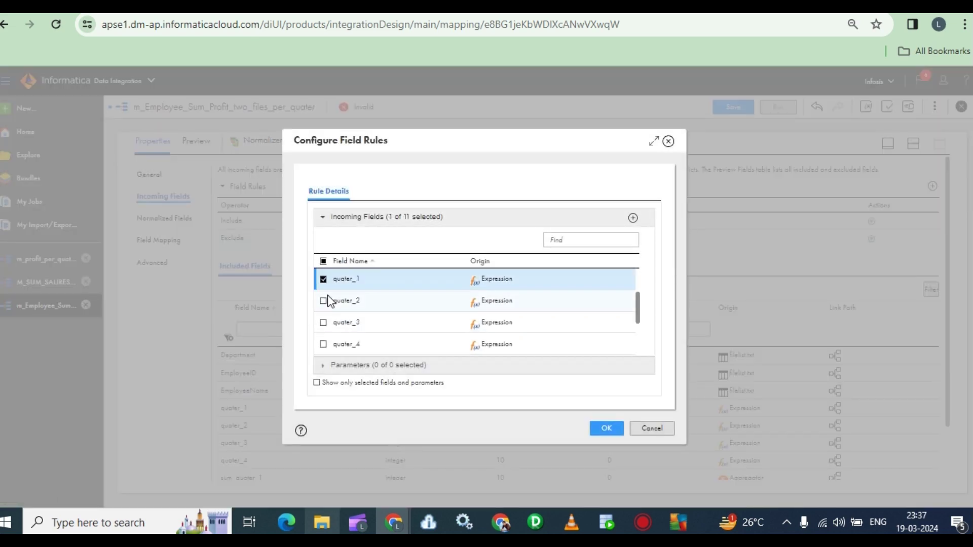
left_click(324, 301)
left_click(323, 323)
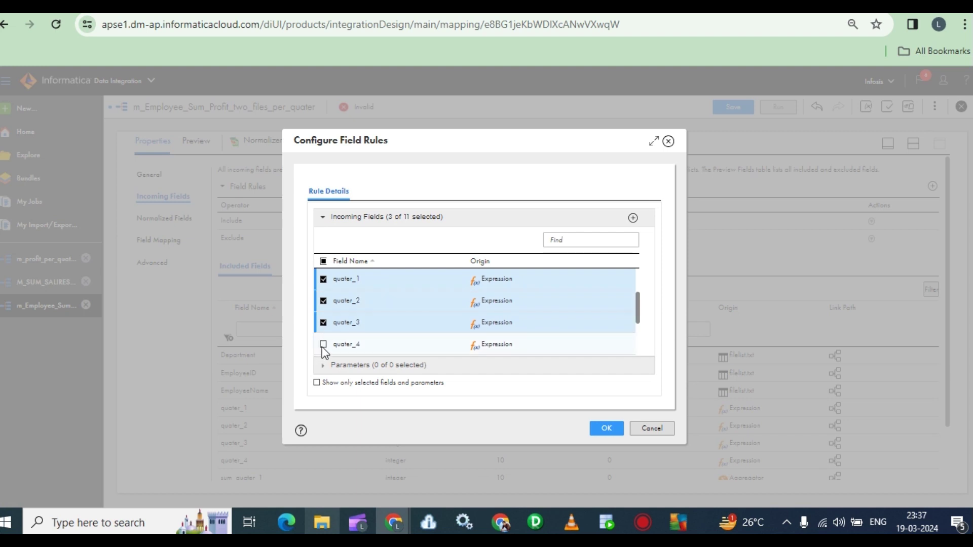
left_click(323, 344)
left_click(598, 431)
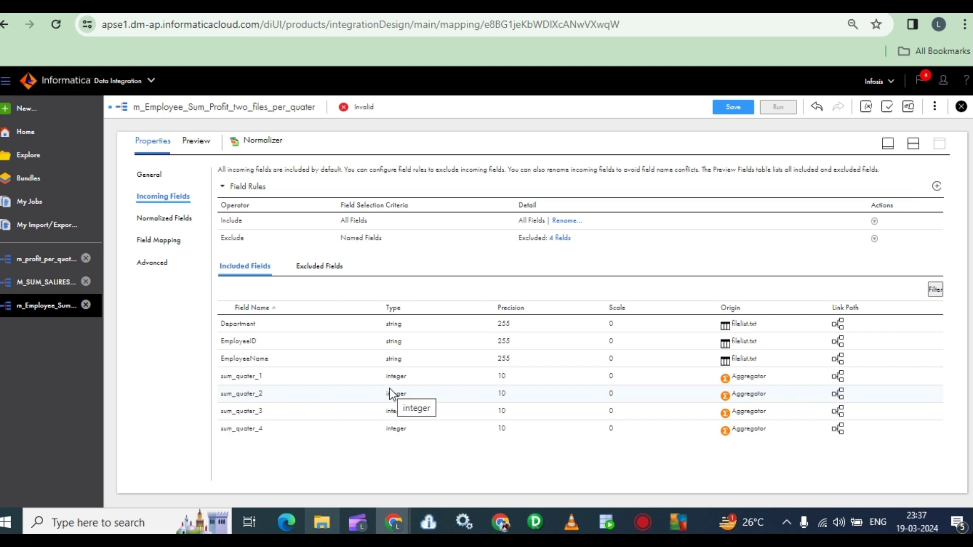
Create the Normalizer's normalized fields EmployeeID, EmployeeName and Department from the incoming fields.
left_click(171, 218)
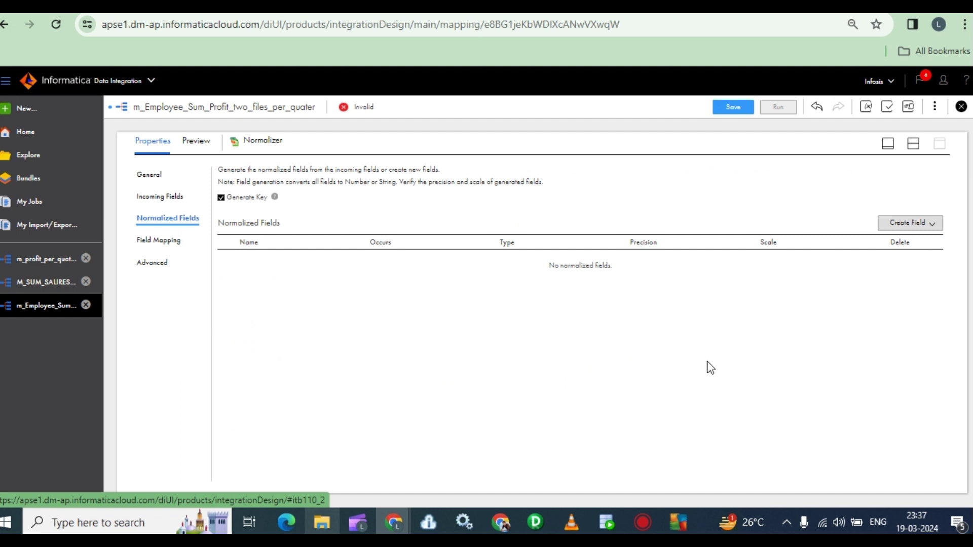
left_click(908, 223)
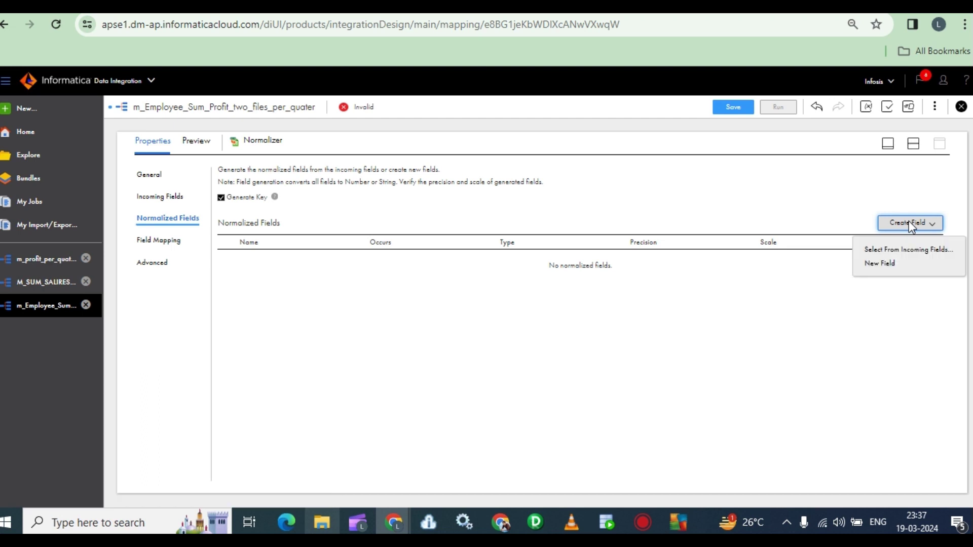
left_click(902, 251)
scroll(332, 338, "down", 1)
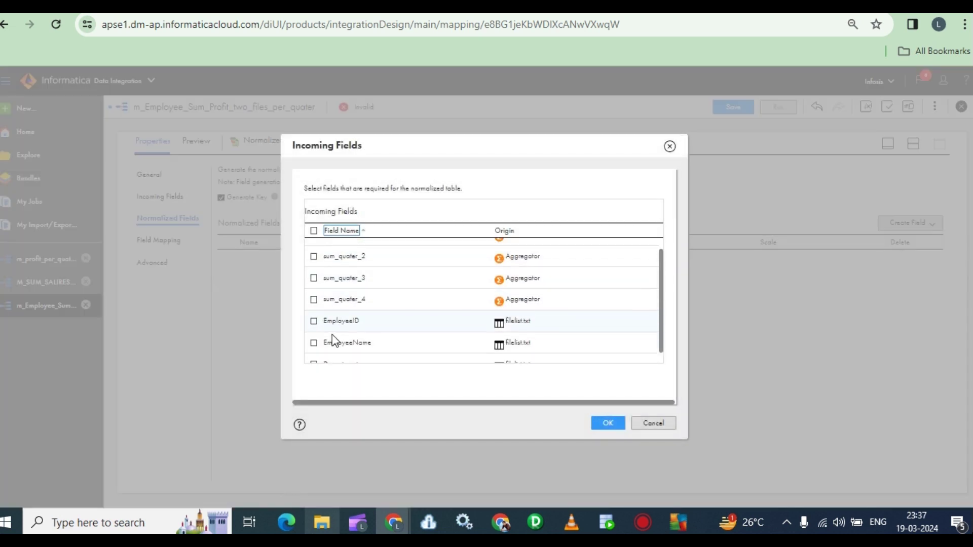
left_click(314, 309)
left_click(314, 331)
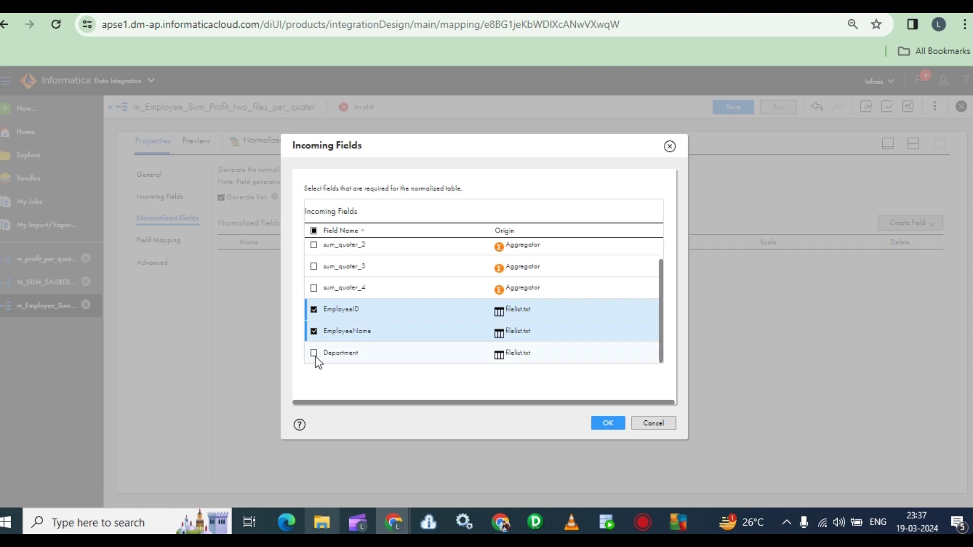
left_click(314, 354)
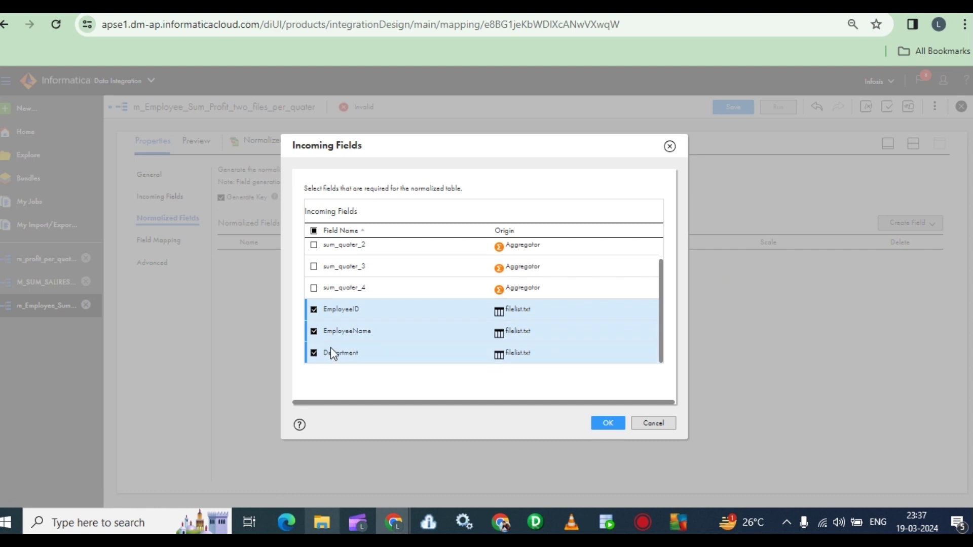
left_click(607, 423)
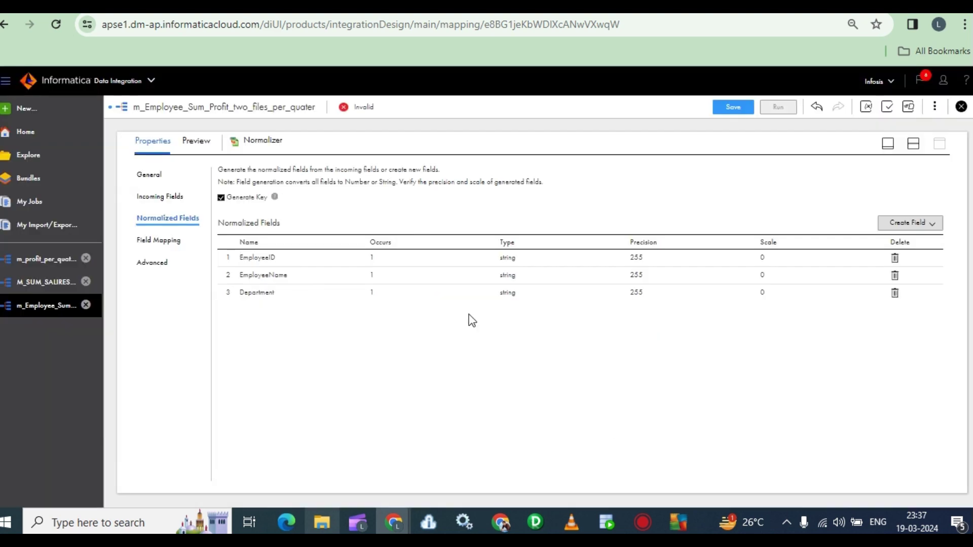
Start creating a new field in the Normalizer's normalized fields.
left_click(912, 225)
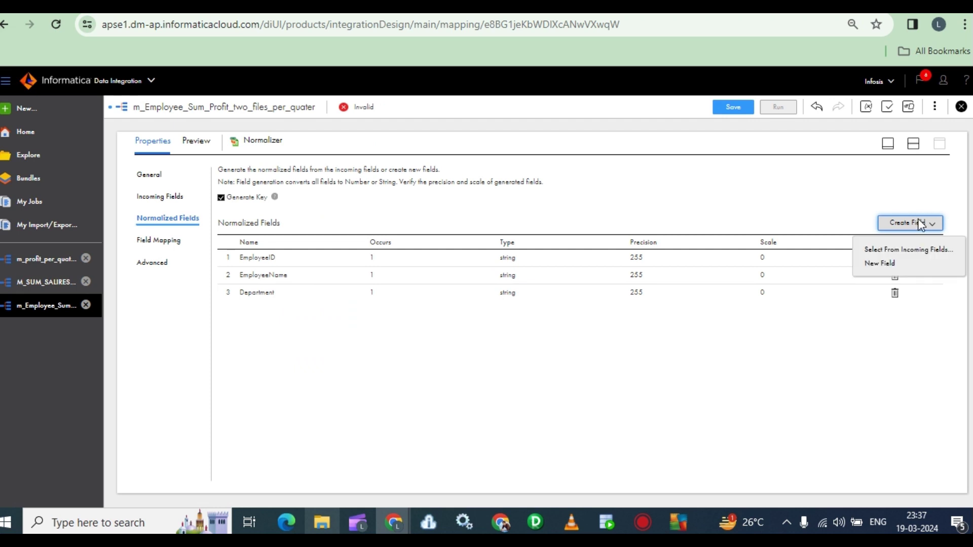
left_click(916, 222)
left_click(916, 226)
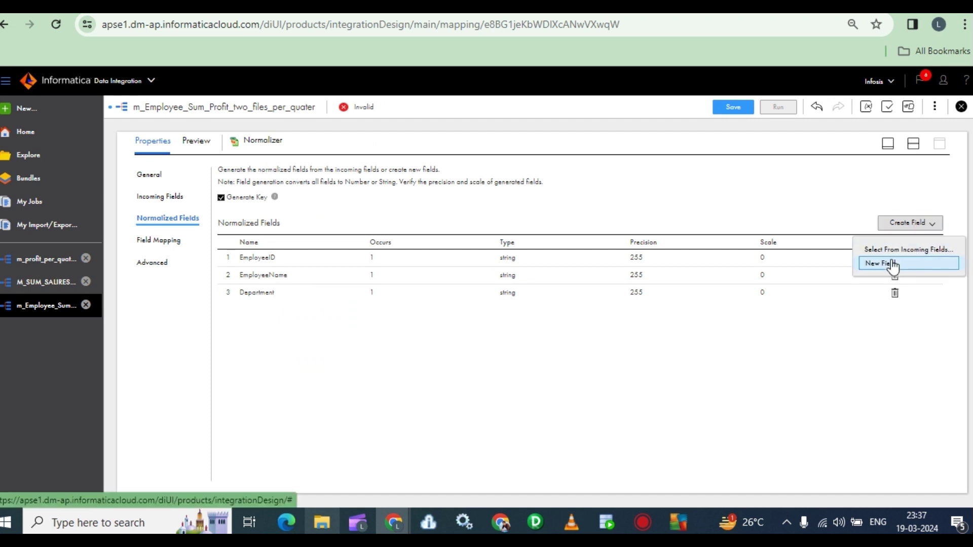
Create a new string field named QUATER with precision 255 in the Normalizer's normalized fields.
left_click(893, 264)
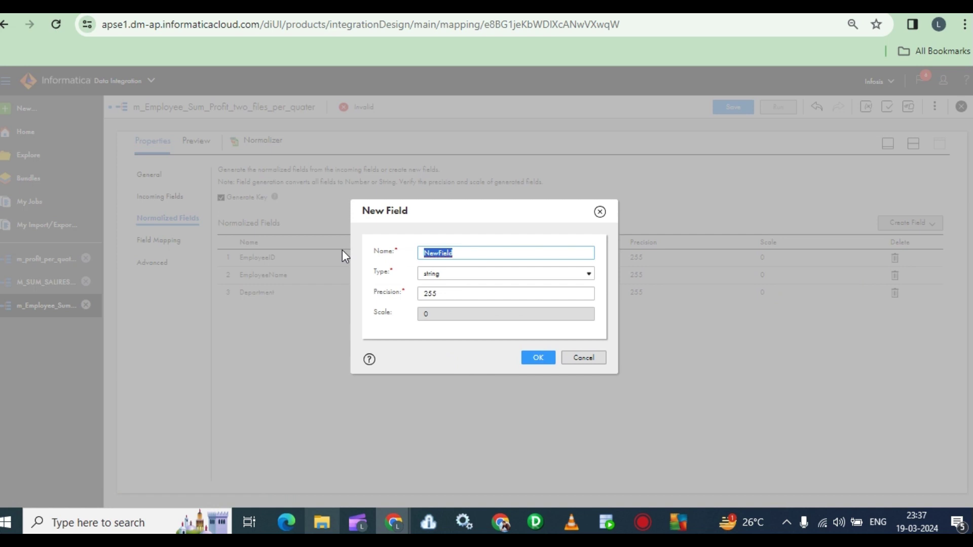
type("quater")
left_click(539, 357)
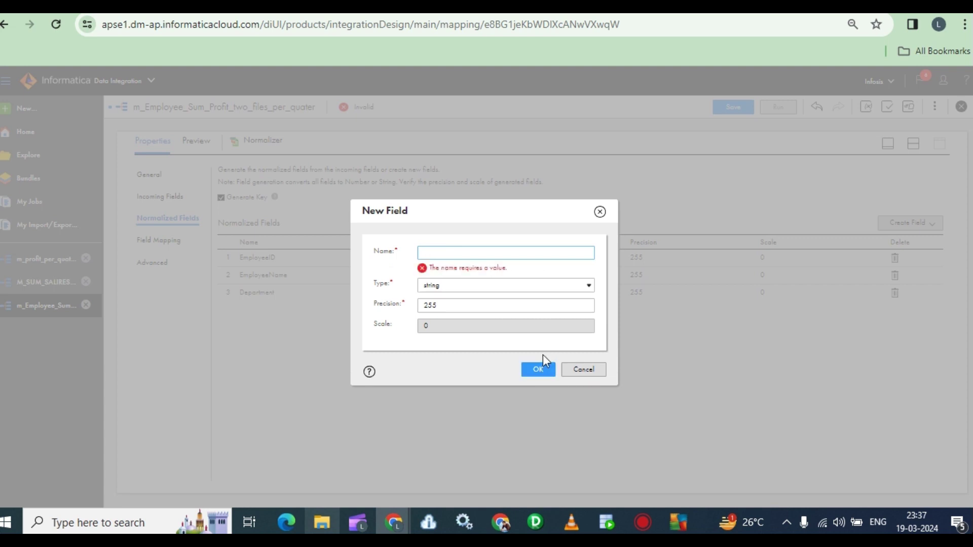
type("QUATER")
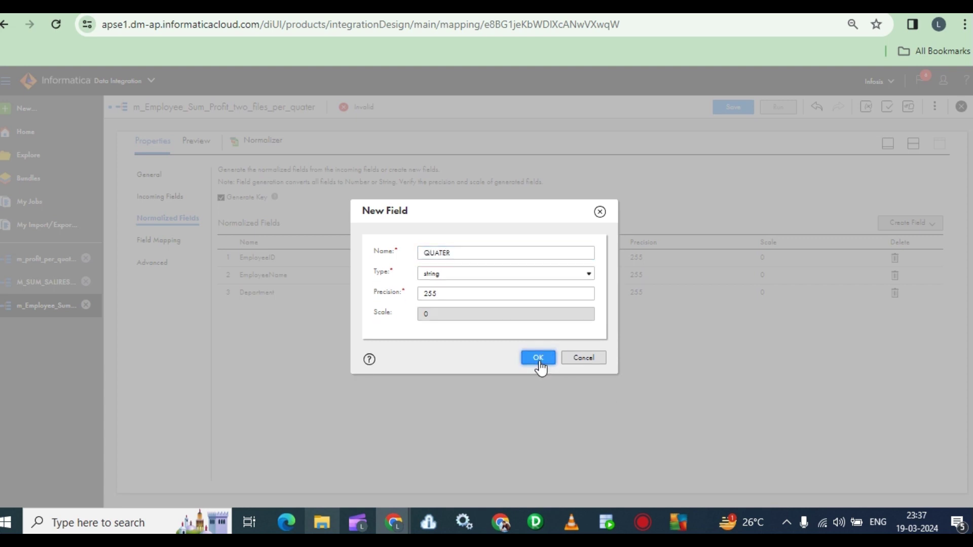
left_click(539, 362)
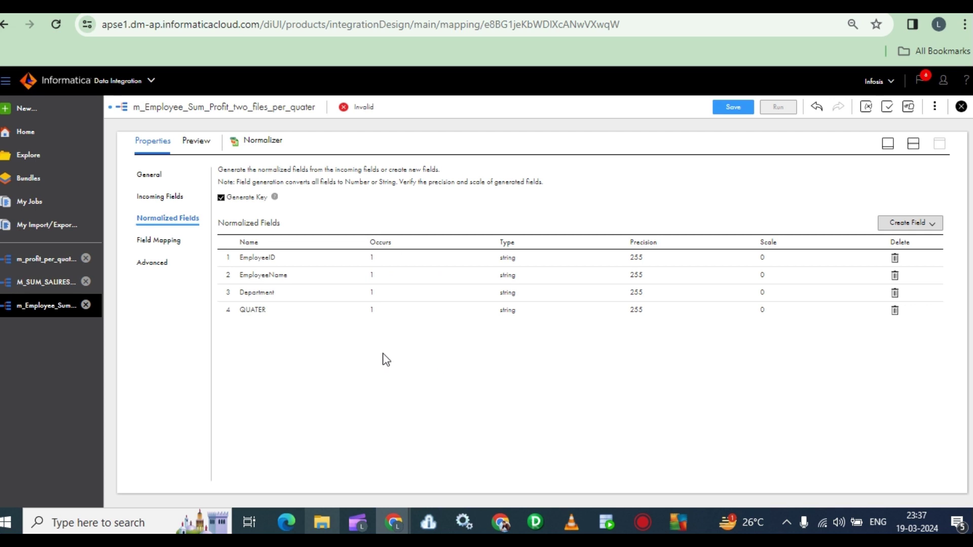
Set the QUATER field's number of occurrences to 4.
left_click(347, 307)
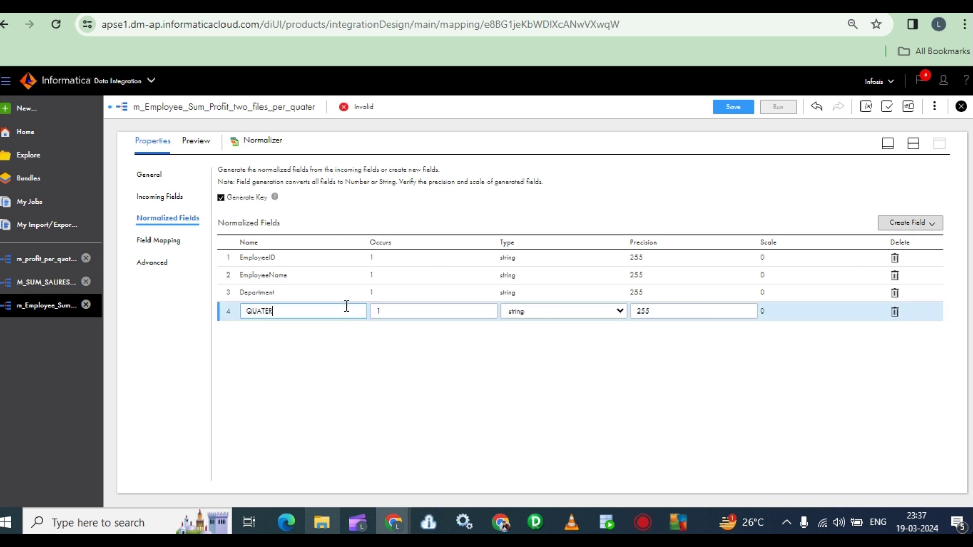
left_click(393, 309)
type("4")
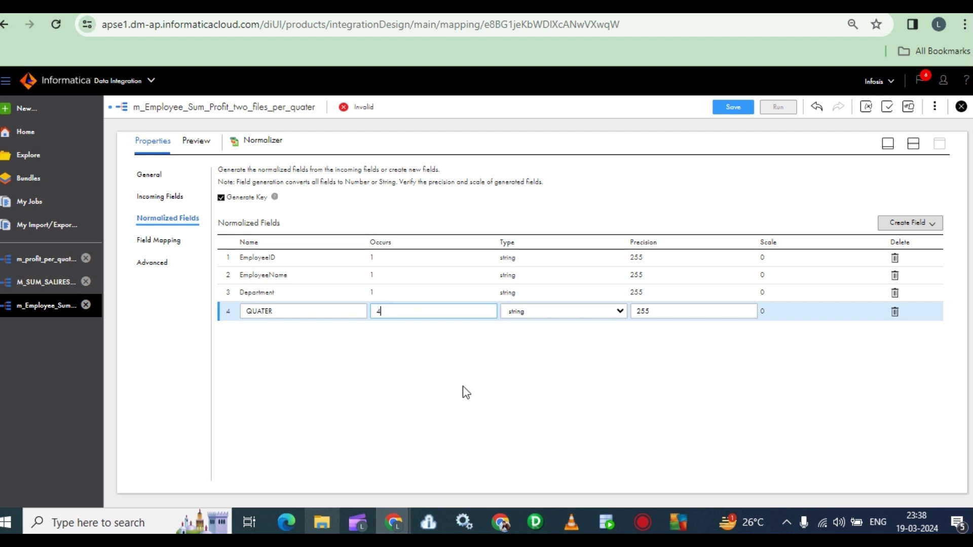
left_click(463, 385)
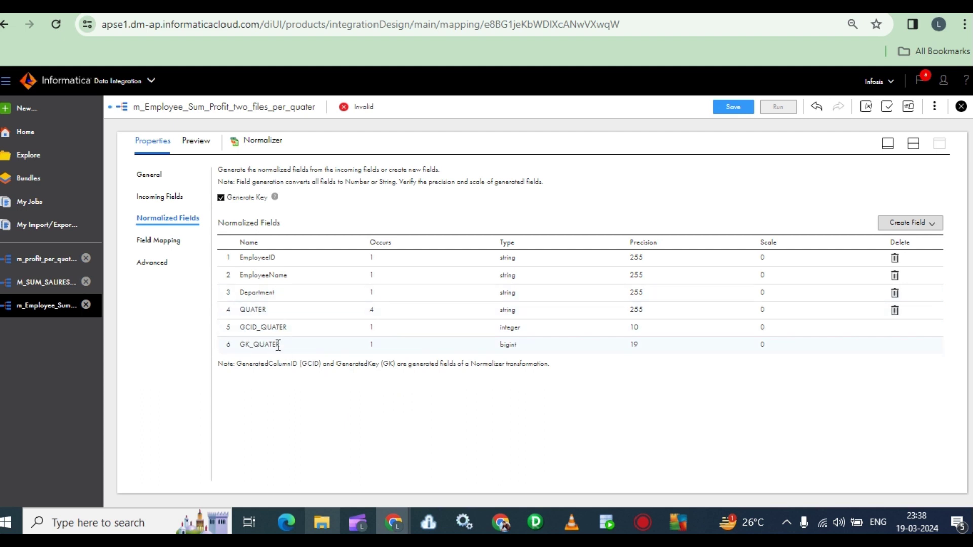
Examine the Normalizer's generated QUATER key fields and incoming fields, and the target fields of Employee_Sum_Profit_two_files.
left_click_drag(279, 346, 238, 346)
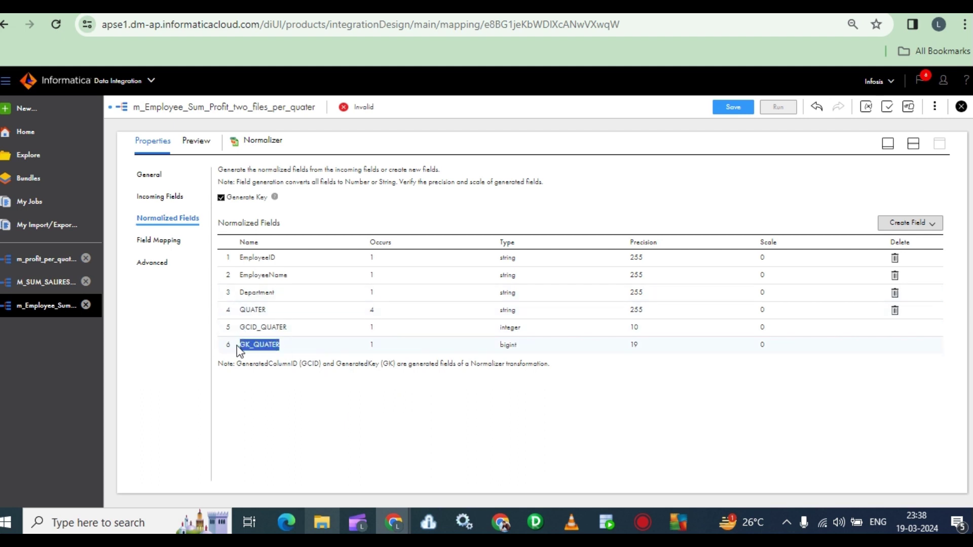
left_click(291, 326)
left_click(158, 240)
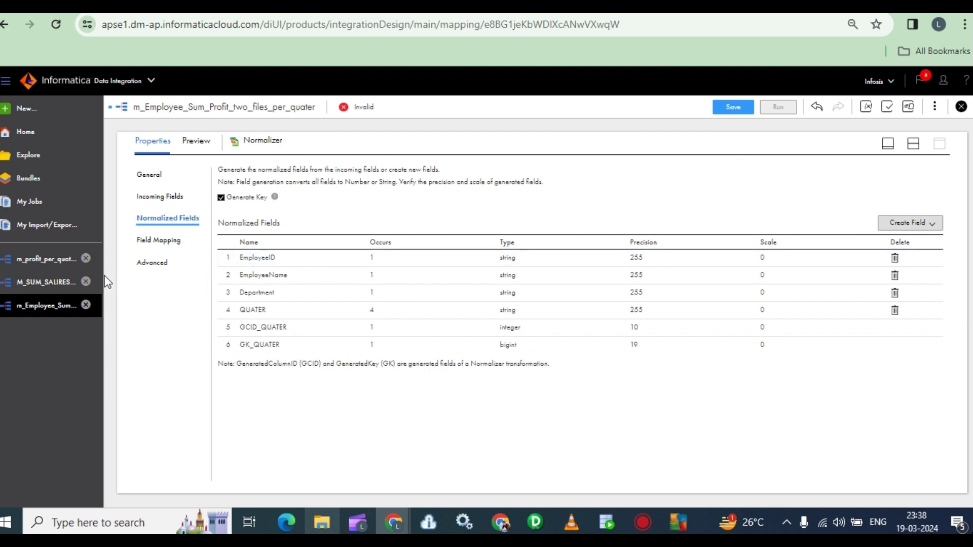
left_click(164, 199)
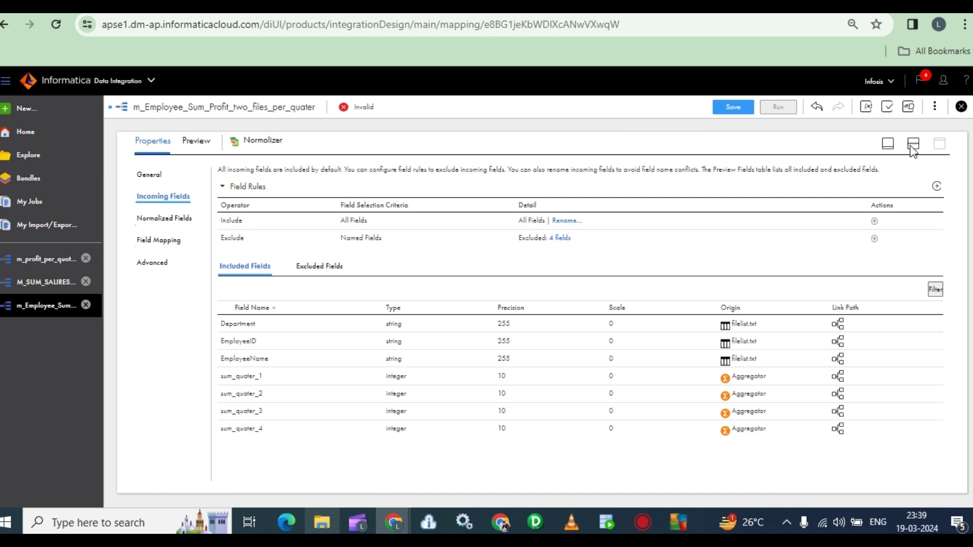
left_click(887, 144)
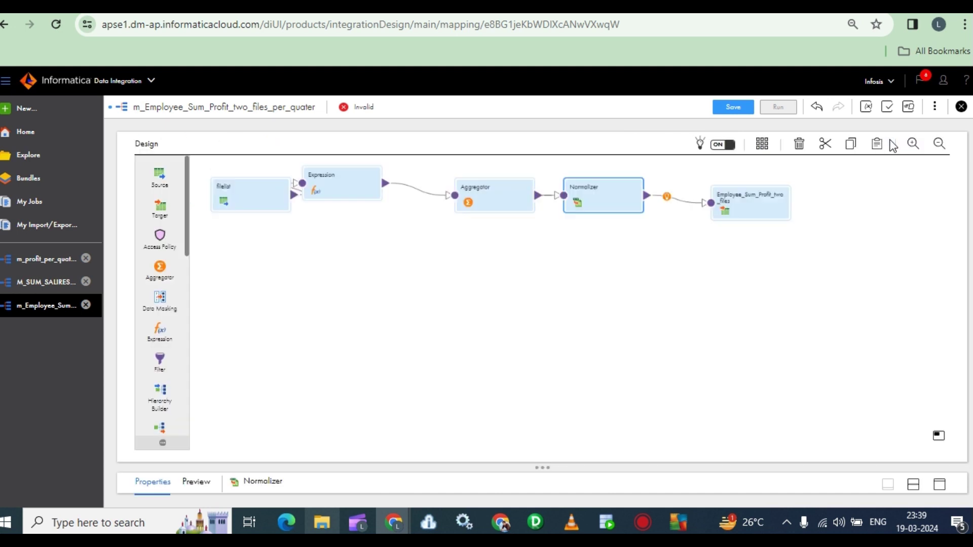
left_click(739, 210)
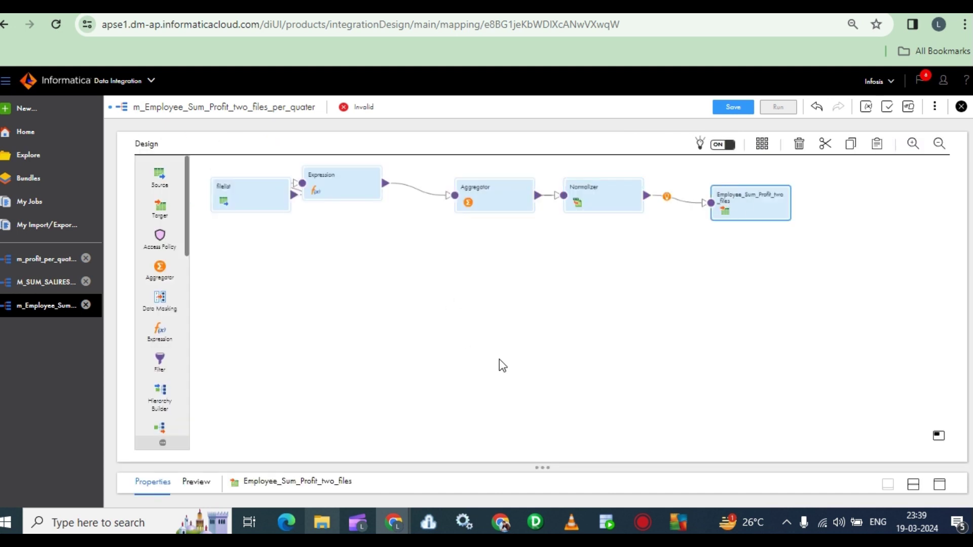
left_click_drag(543, 466, 537, 287)
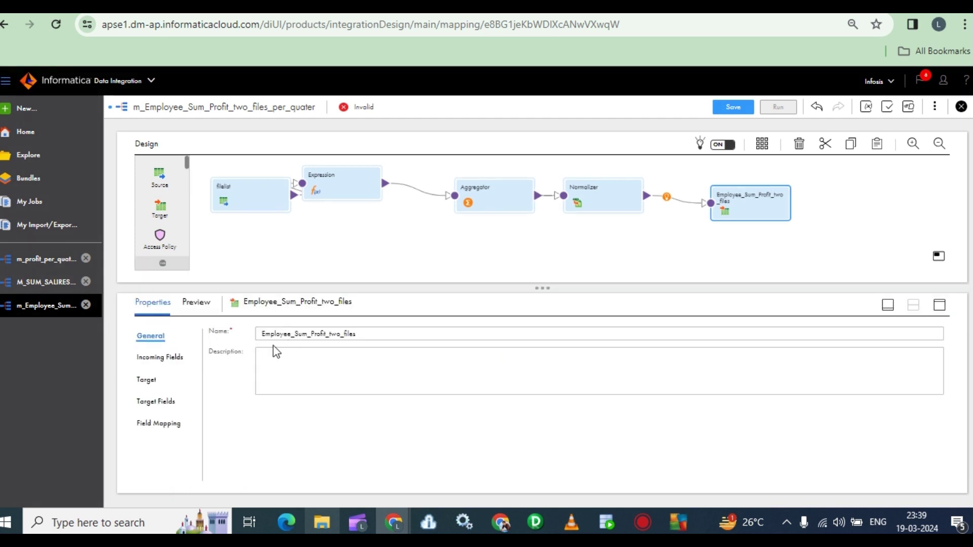
left_click(158, 402)
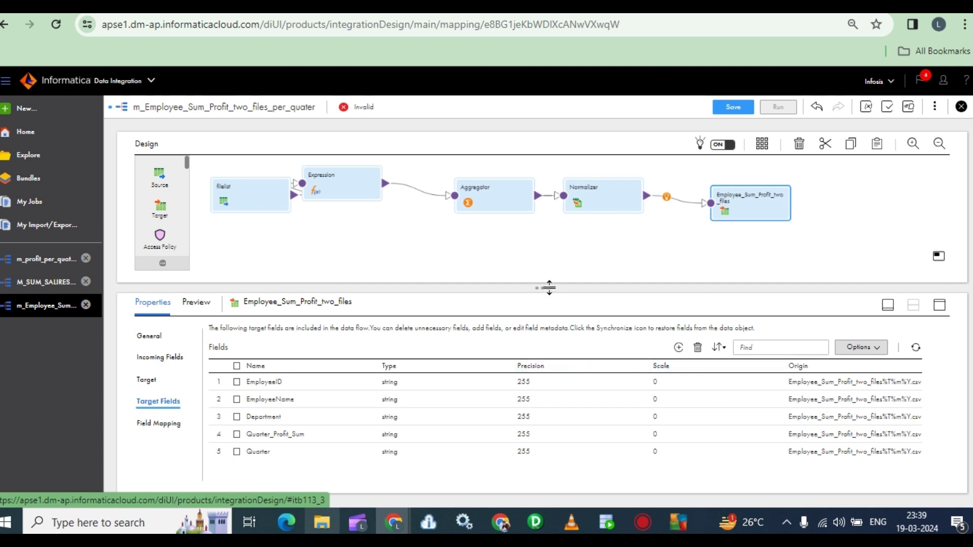
left_click_drag(549, 287, 548, 262)
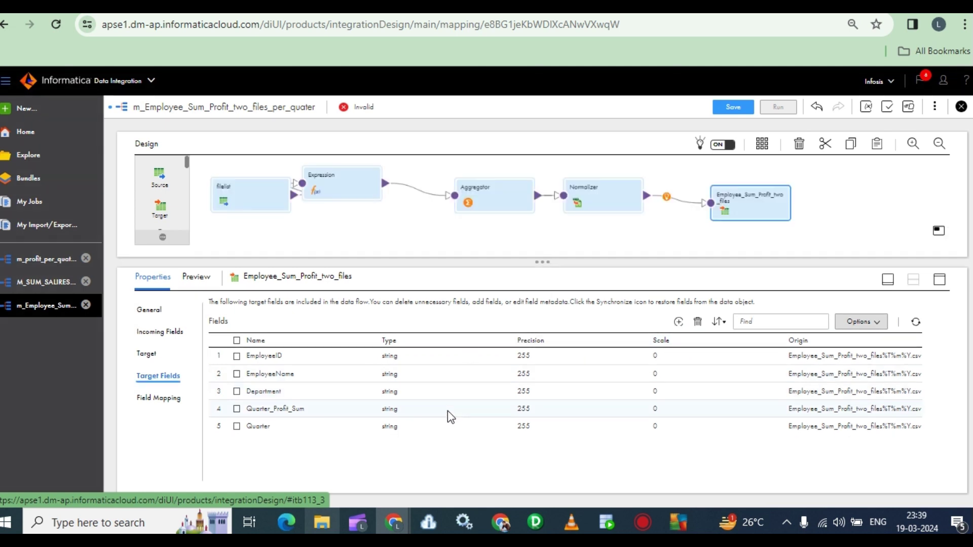
Map the Normalizer's incoming fields to its normalized fields automatically using Smart Map.
left_click(600, 199)
left_click(161, 335)
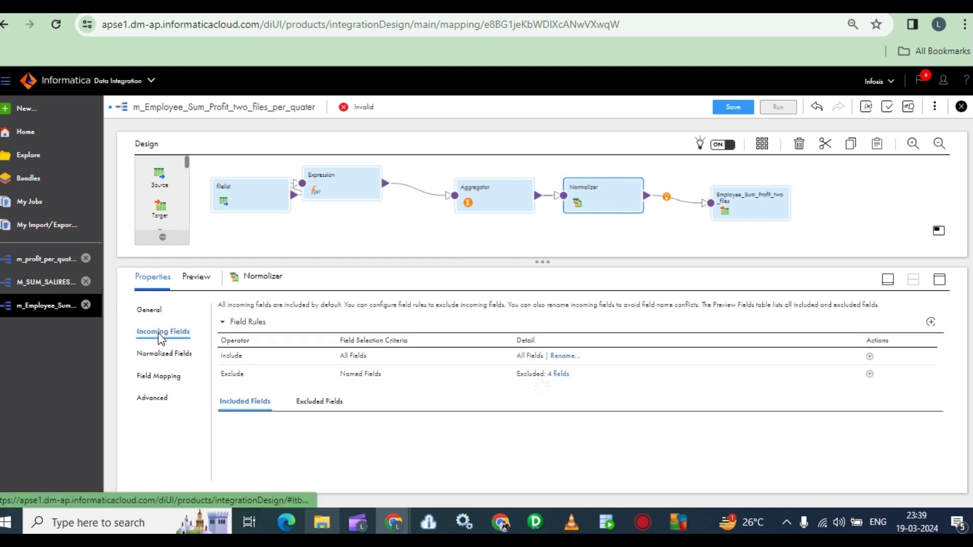
scroll(680, 391, "down", 2)
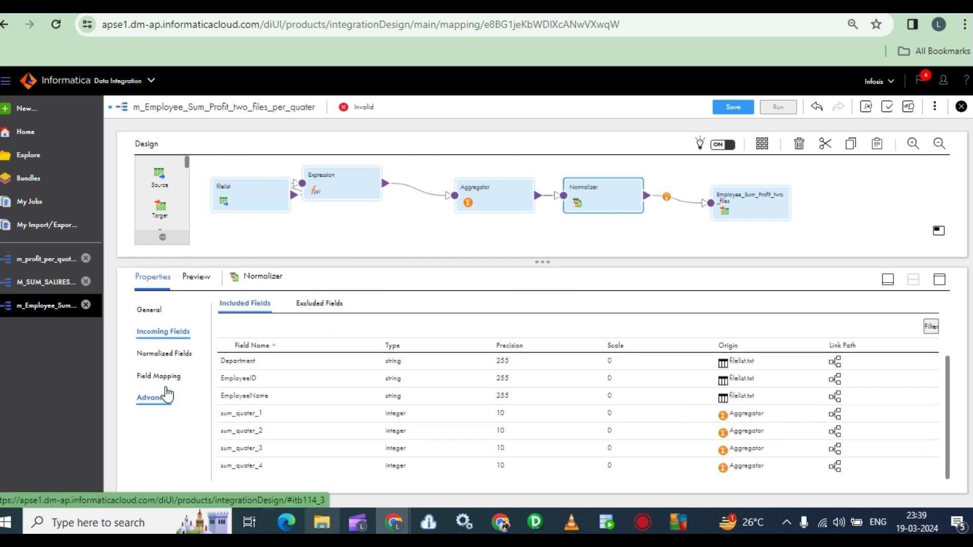
left_click(162, 378)
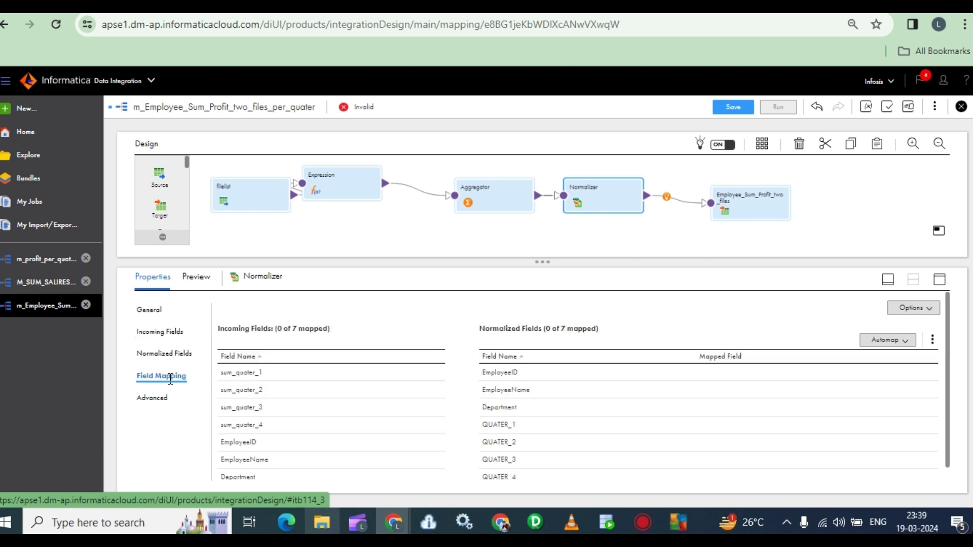
left_click_drag(544, 262, 551, 232)
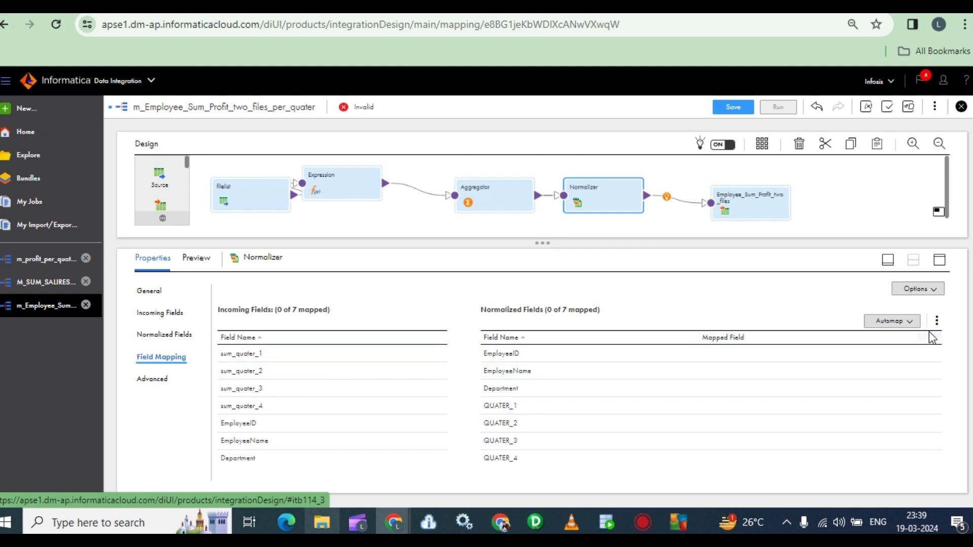
left_click(908, 322)
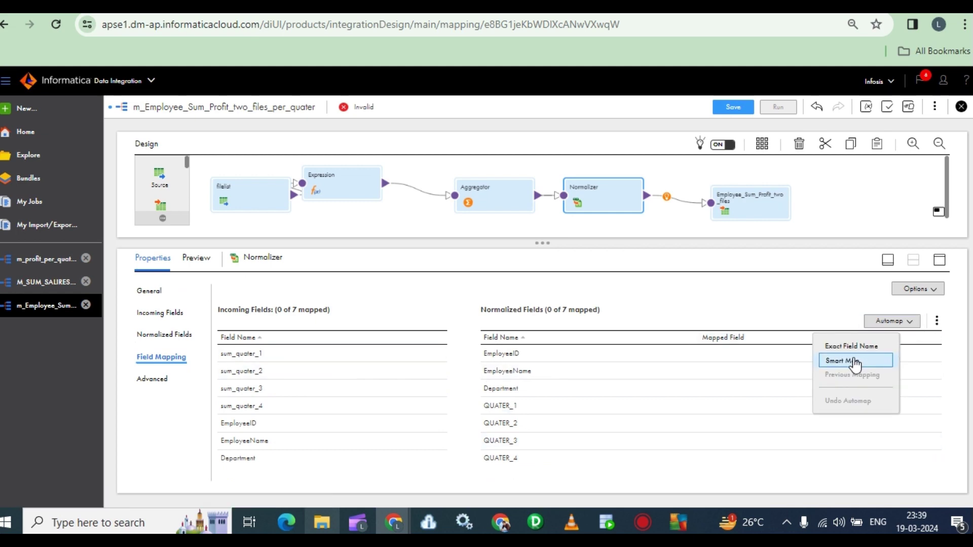
left_click(854, 361)
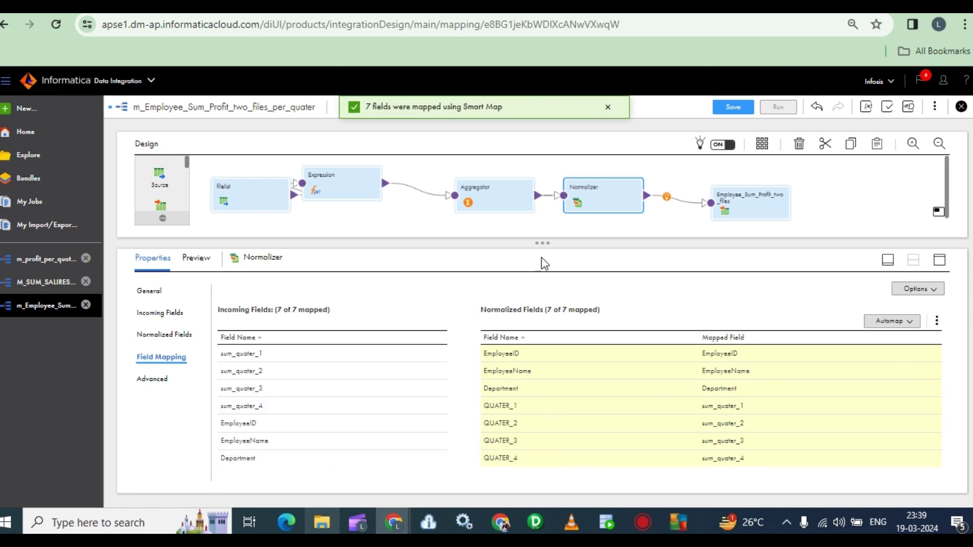
Review the Normalizer's advanced, field mapping, normalized field, incoming field and general properties.
left_click(152, 378)
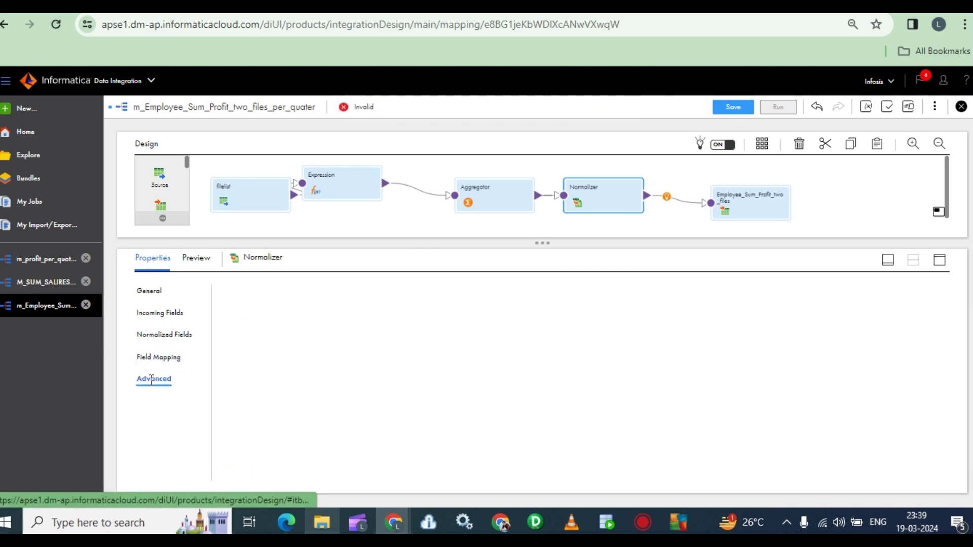
left_click(158, 359)
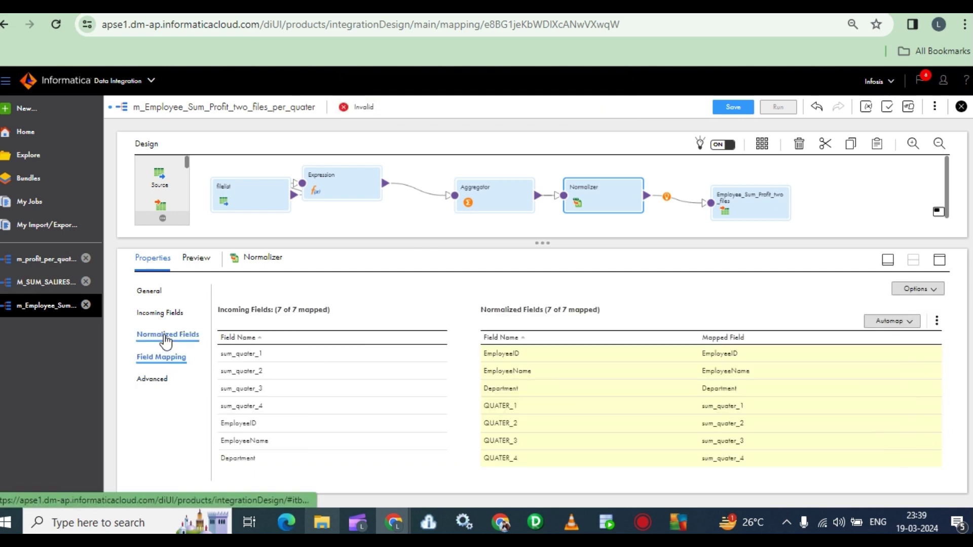
left_click(166, 337)
left_click(161, 313)
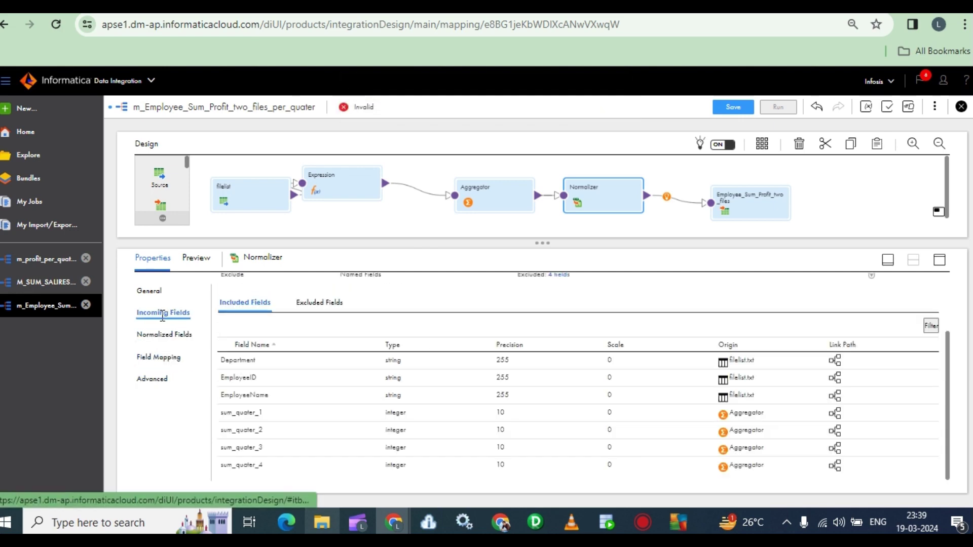
left_click(151, 293)
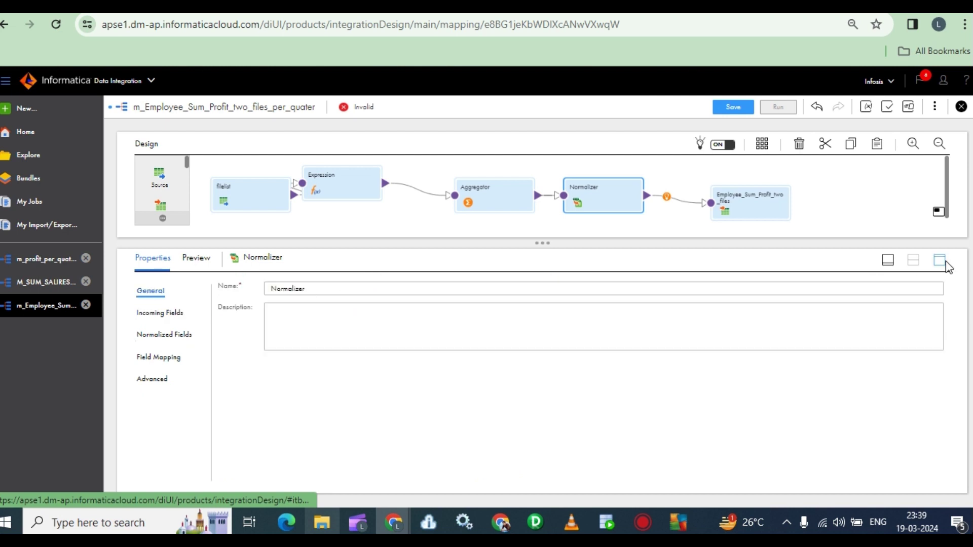
Map the incoming fields of the Employee_Sum_Profit_two_files target to its target fields automatically using Smart Map.
left_click(888, 260)
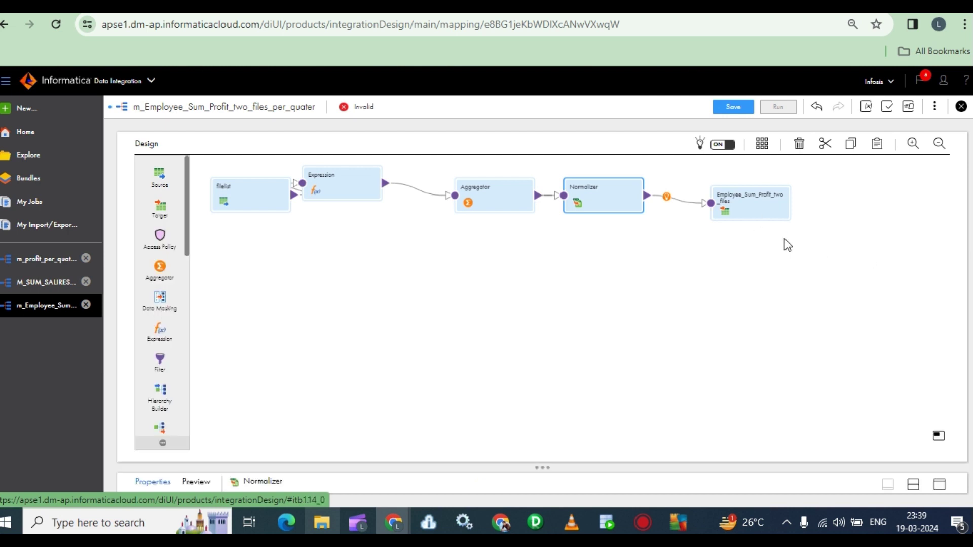
left_click(745, 211)
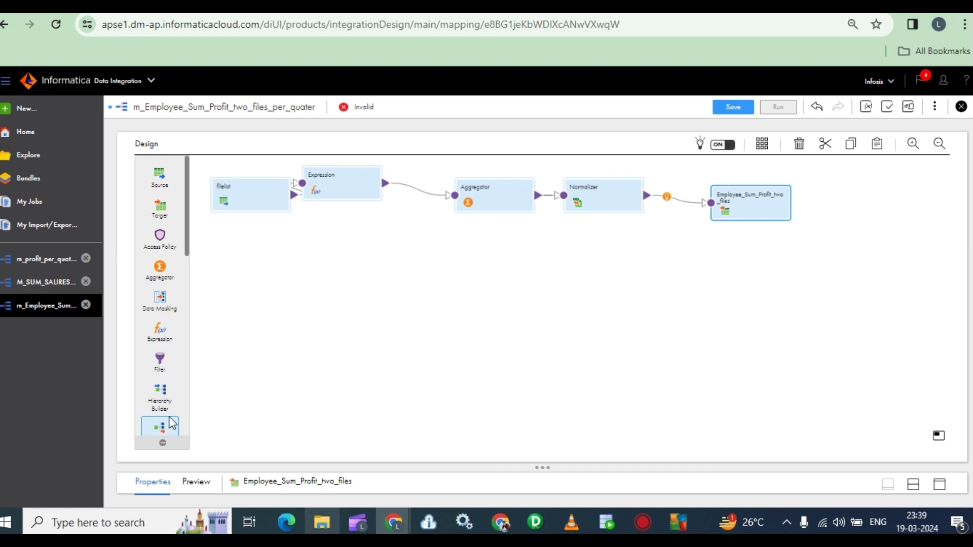
left_click(939, 484)
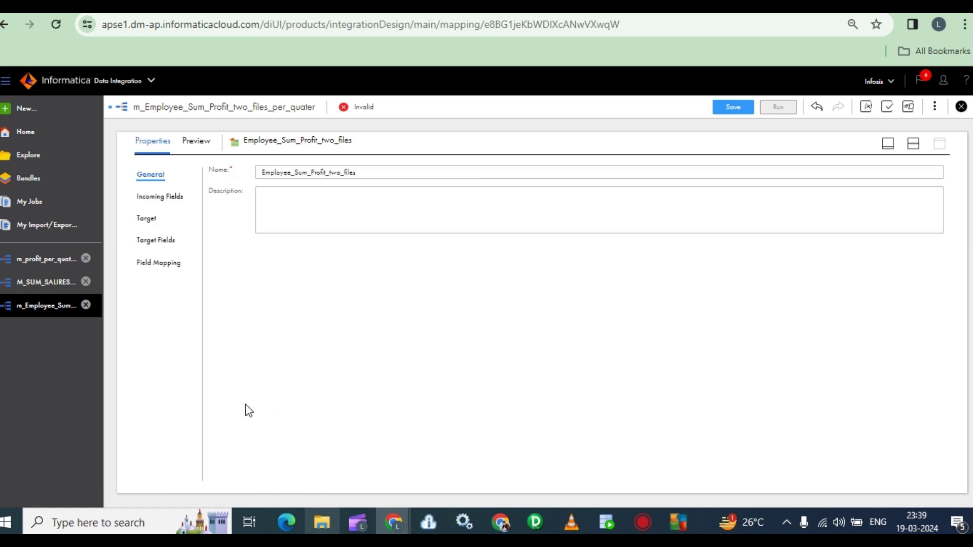
left_click(150, 241)
left_click(162, 198)
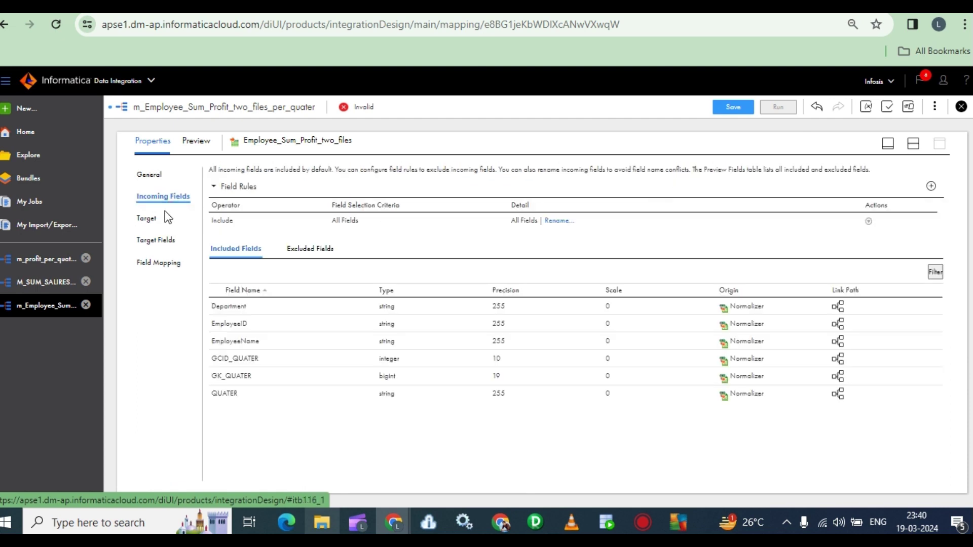
left_click(147, 263)
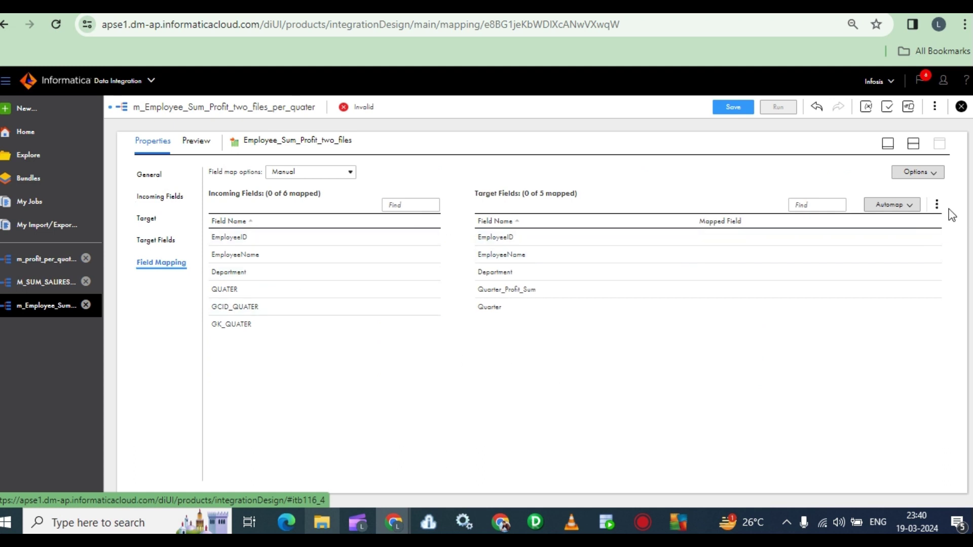
left_click(911, 205)
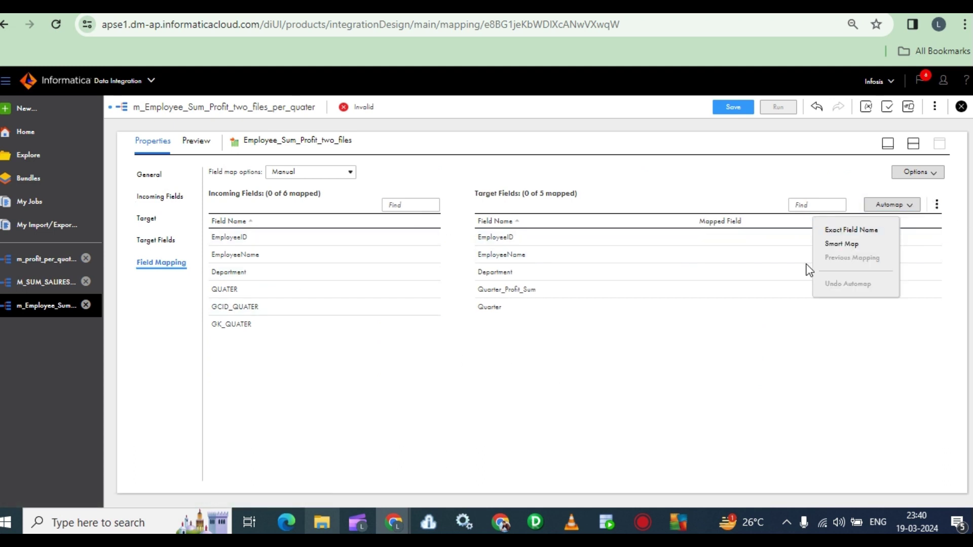
left_click(833, 245)
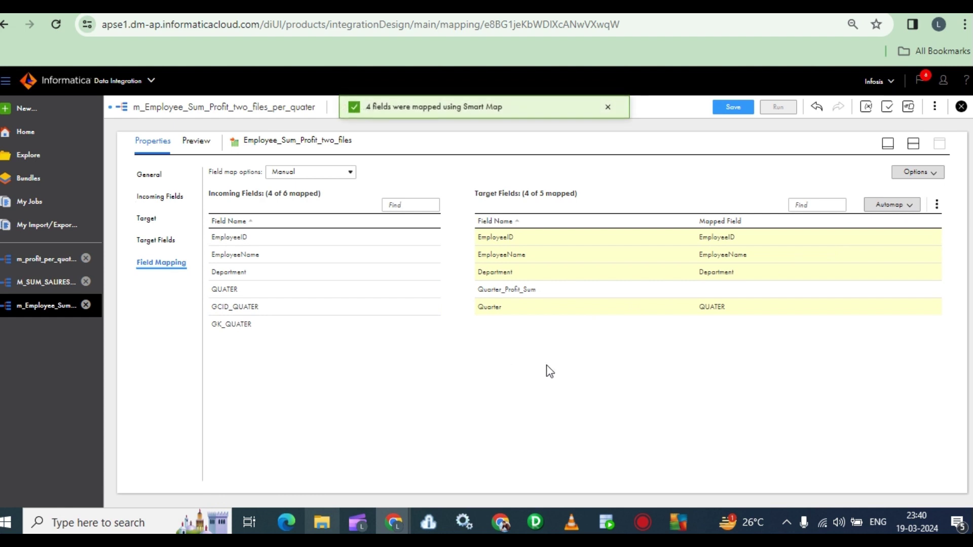
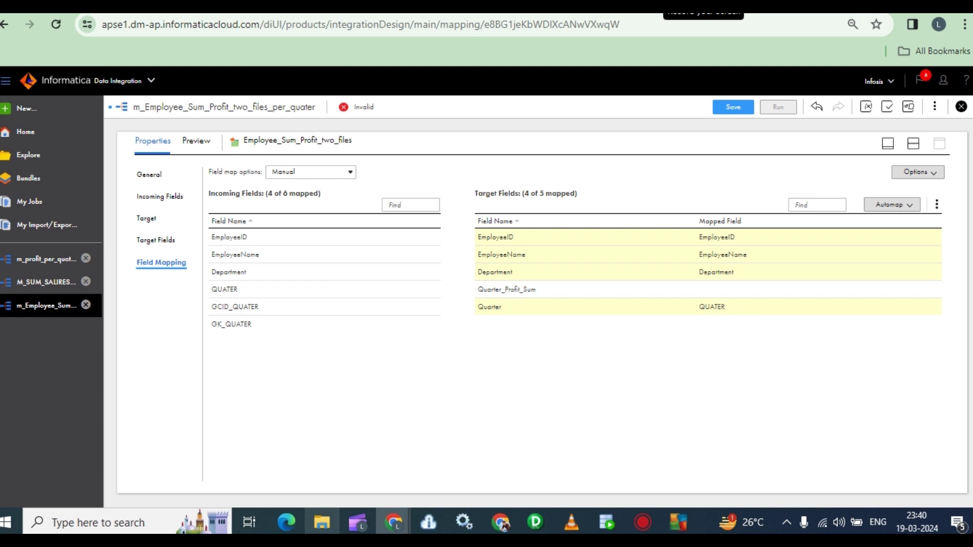
Switch to the m_profit_per_quater_normalized_two files mapping and show the properties of its Target transformation.
left_click(45, 260)
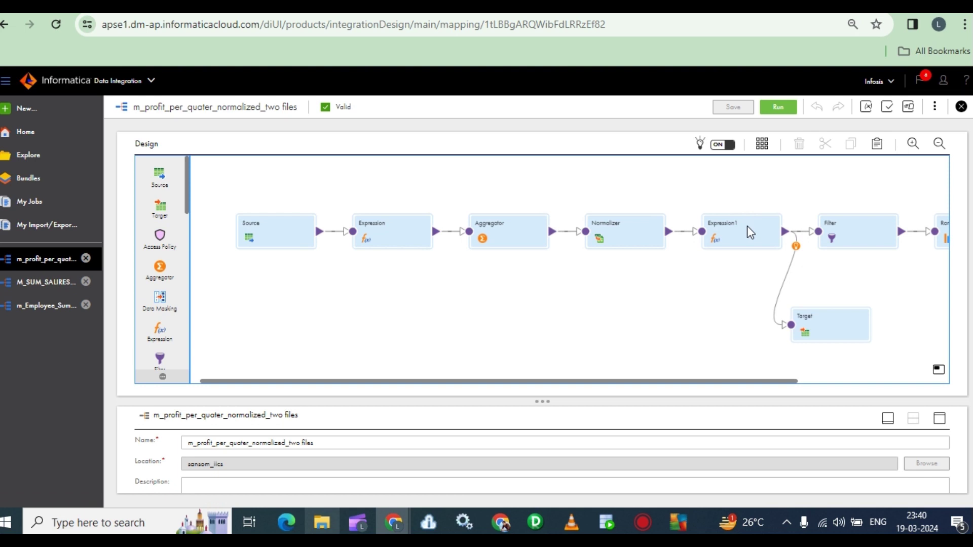
left_click(826, 308)
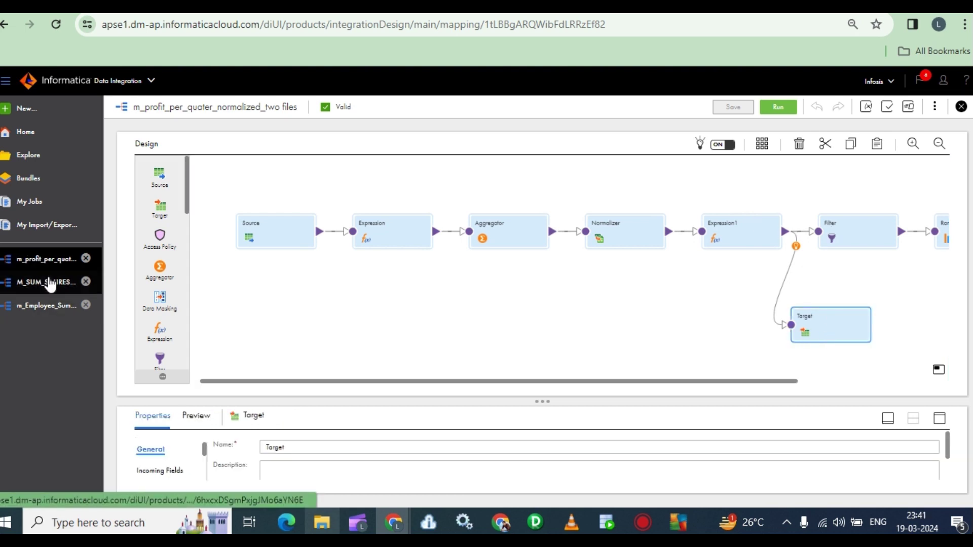
In the m_Employee_Sum_Profit_two_files_per_quater mapping, rename the Normalizer's QUATER normalized field to QUATER_PER_SUM.
left_click(48, 304)
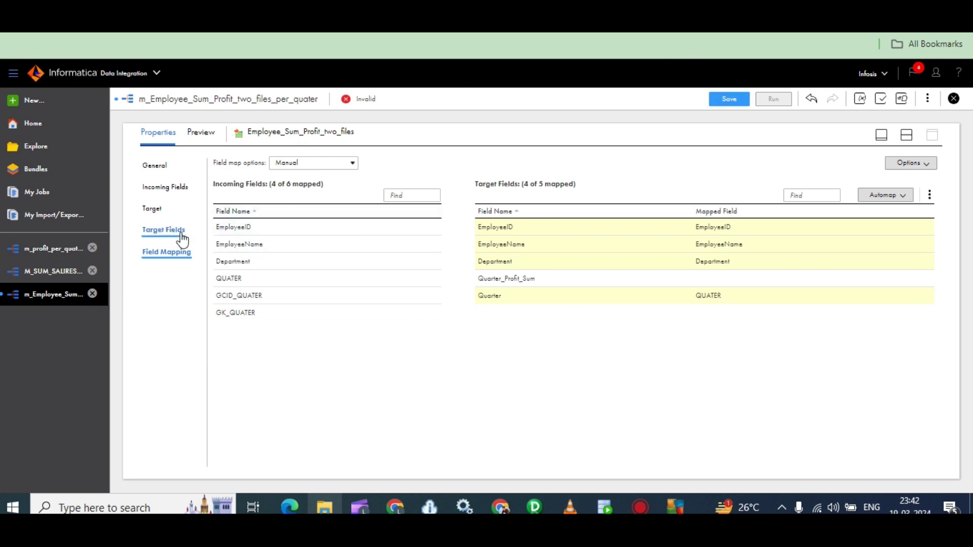
left_click(881, 135)
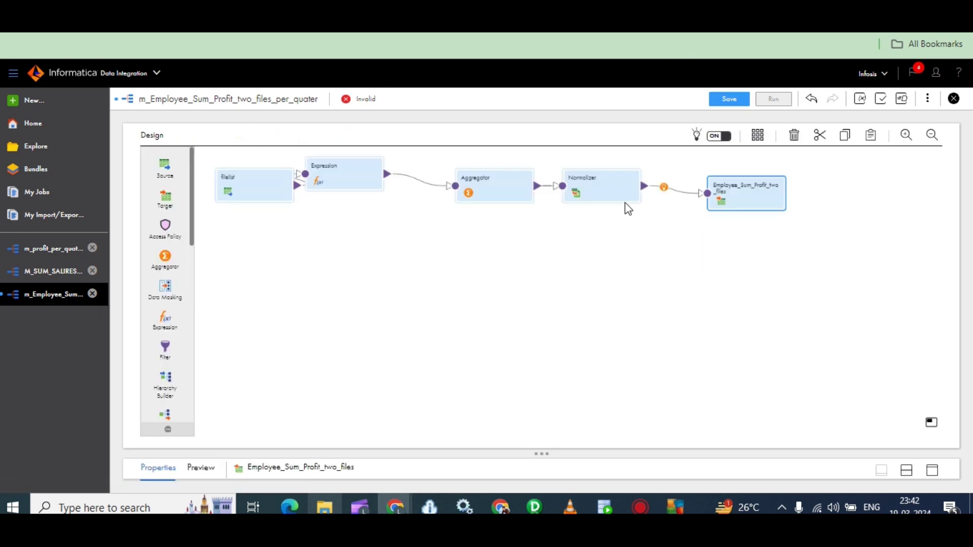
left_click(583, 191)
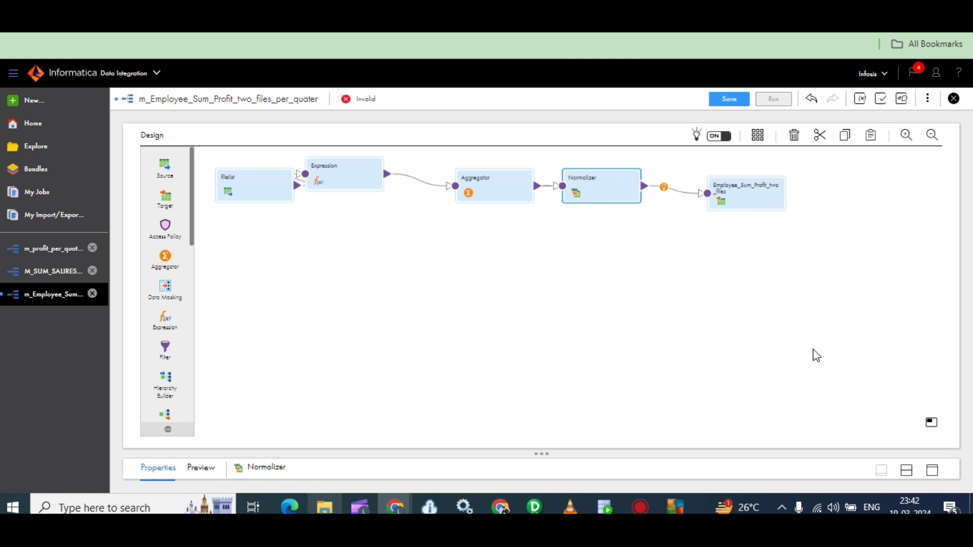
left_click(932, 470)
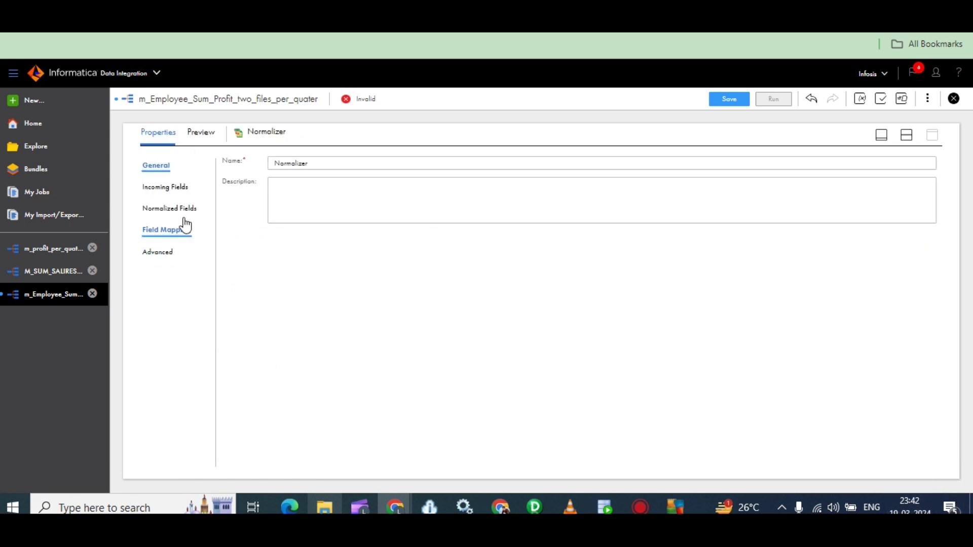
left_click(169, 233)
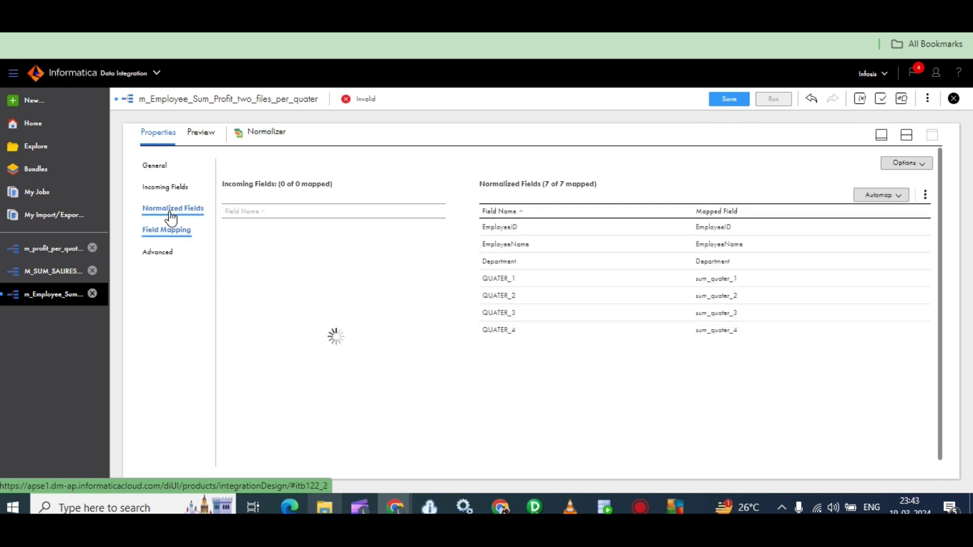
left_click(170, 213)
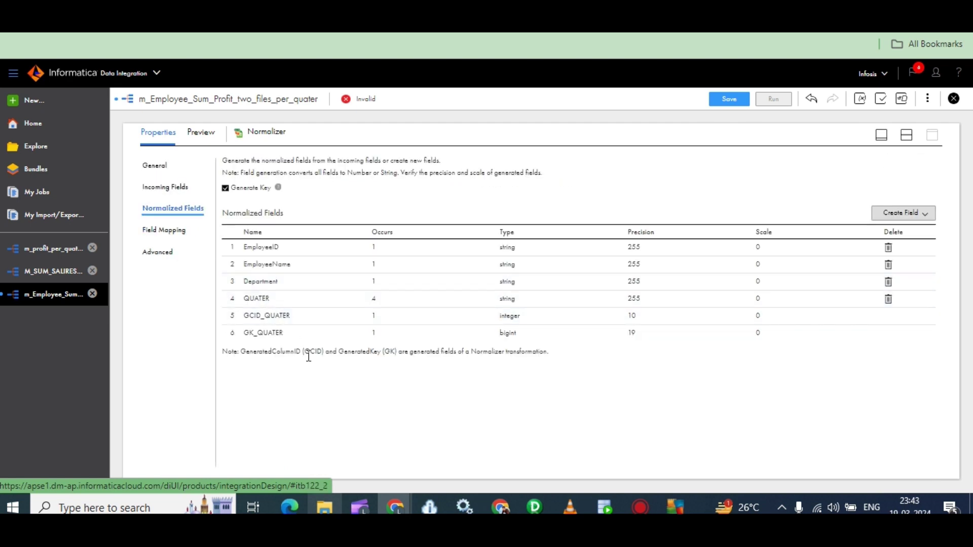
left_click(281, 297)
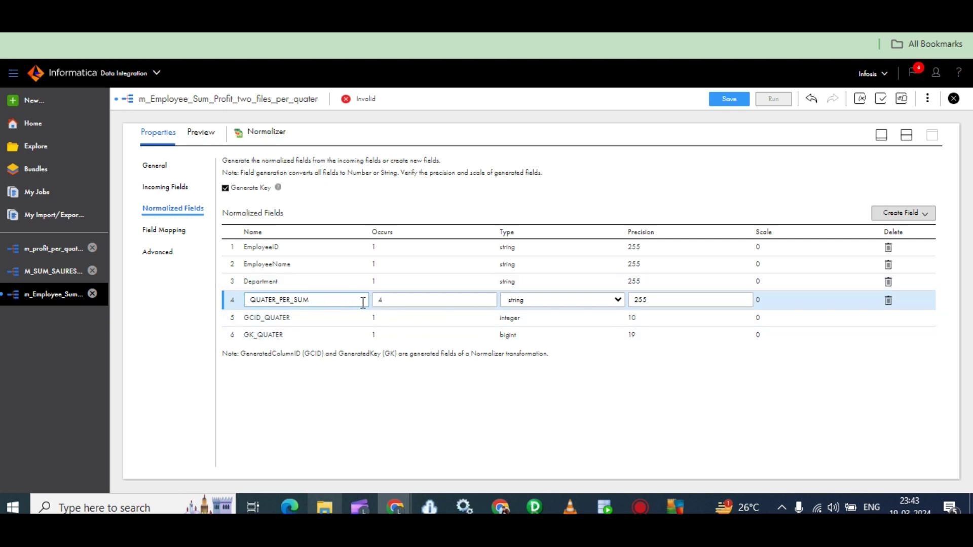
left_click(392, 305)
left_click(406, 390)
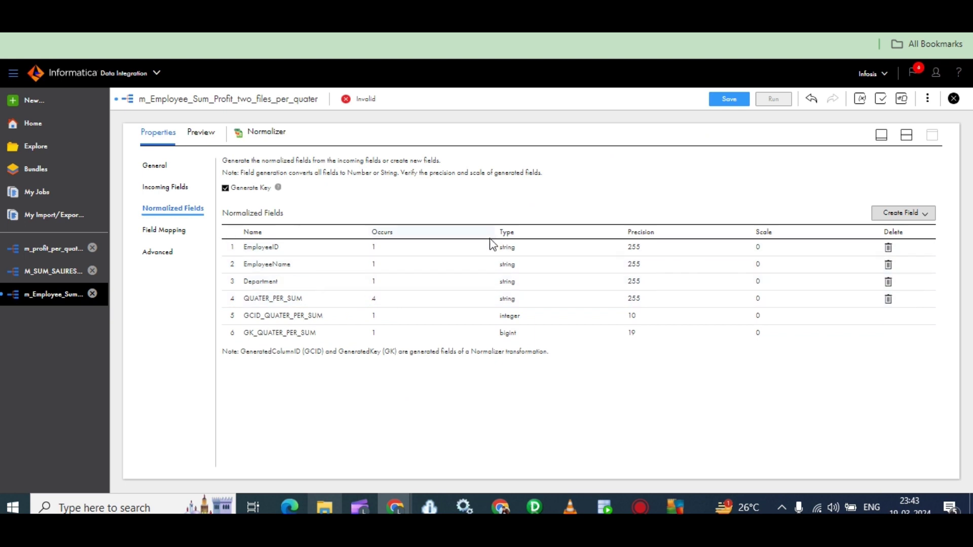
Try to map the Normalizer's incoming fields to its normalized fields using Smart Map, and check its incoming field rules.
left_click(164, 231)
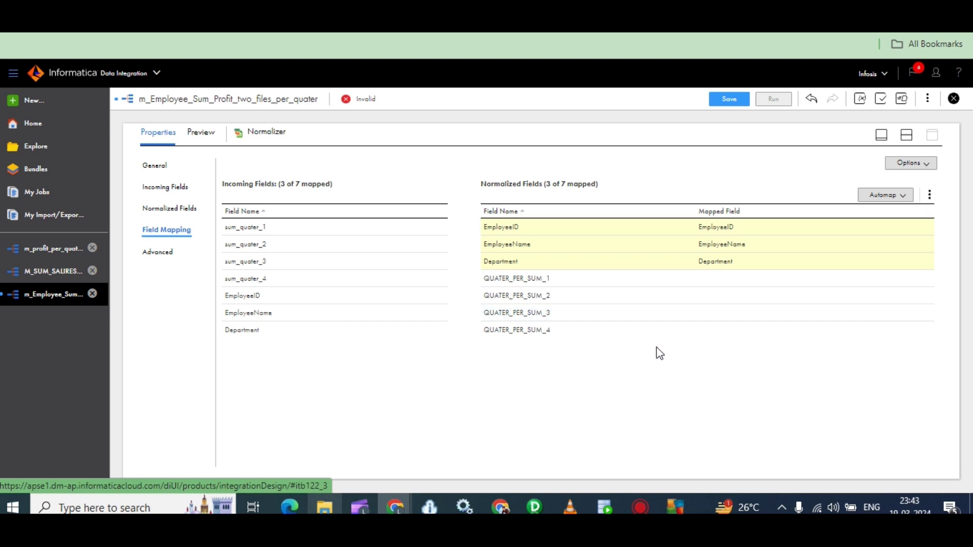
left_click(906, 200)
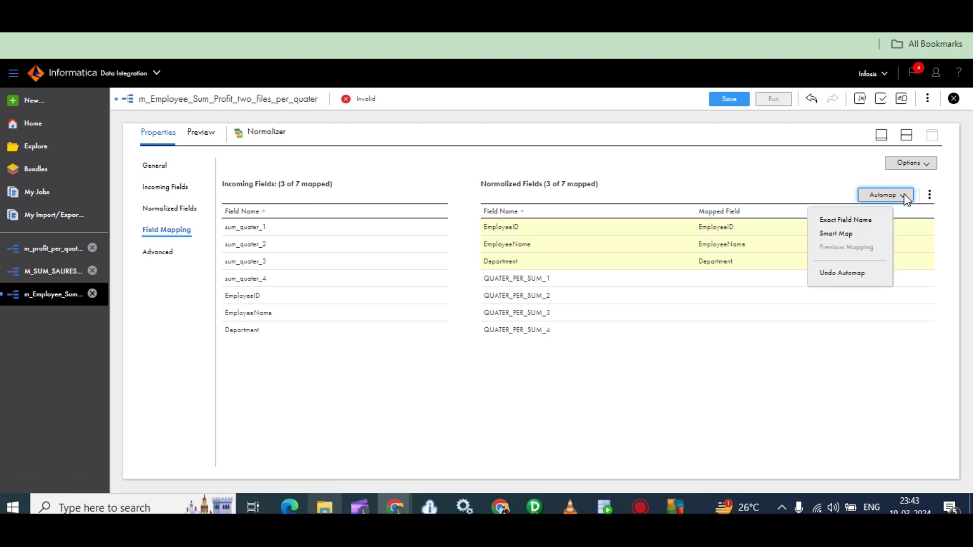
left_click(852, 233)
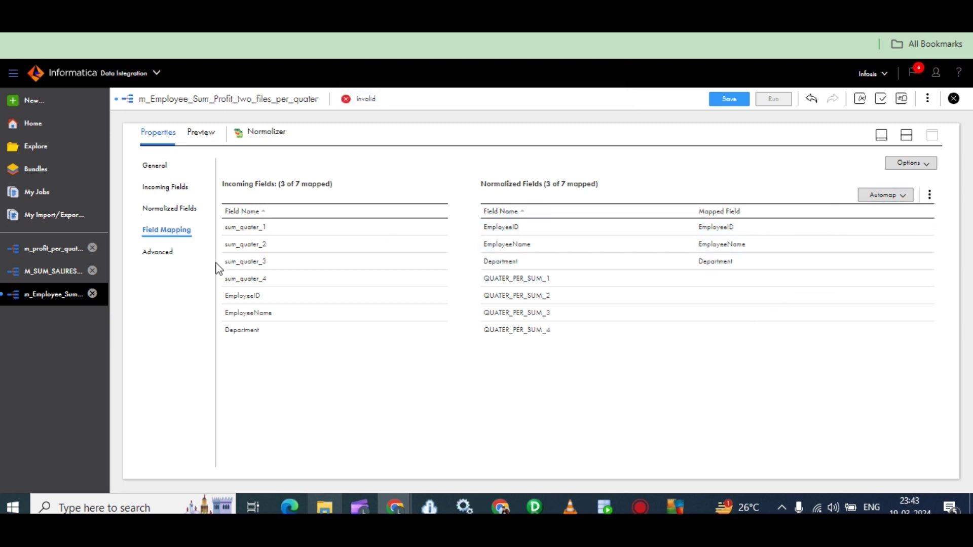
left_click(172, 213)
left_click(165, 232)
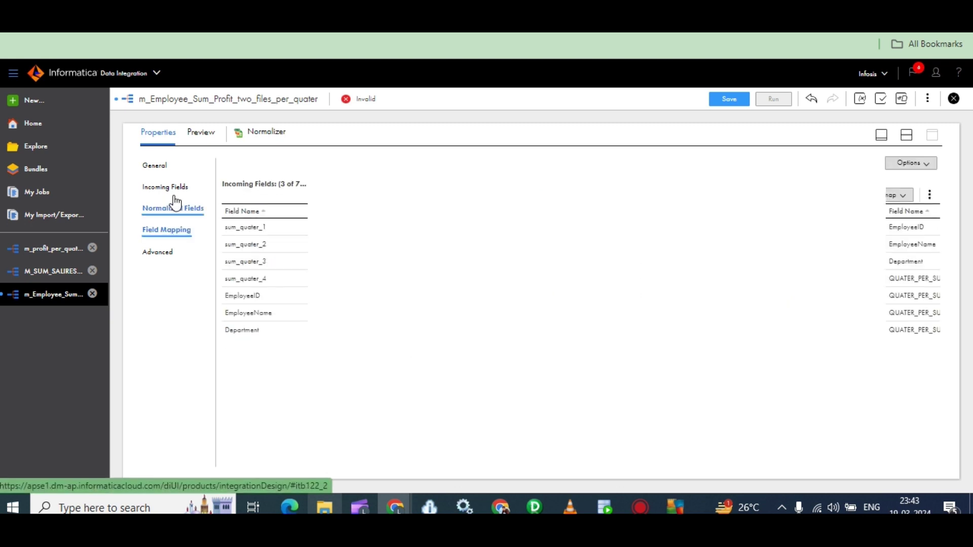
left_click(172, 191)
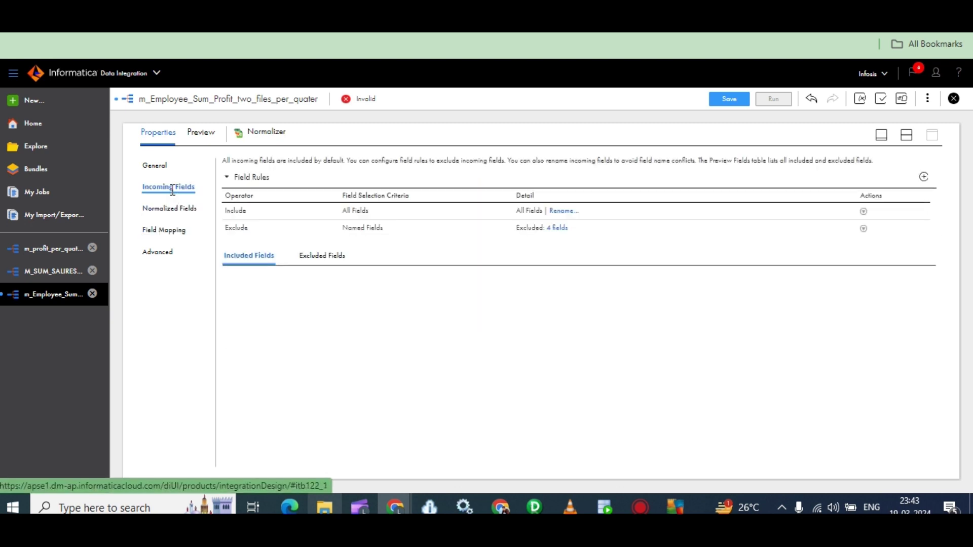
In the Normalizer's field mapping, manually map sum_quater_1 through sum_quater_4 to QUATER_PER_SUM_1 through QUATER_PER_SUM_4 respectively.
left_click(167, 232)
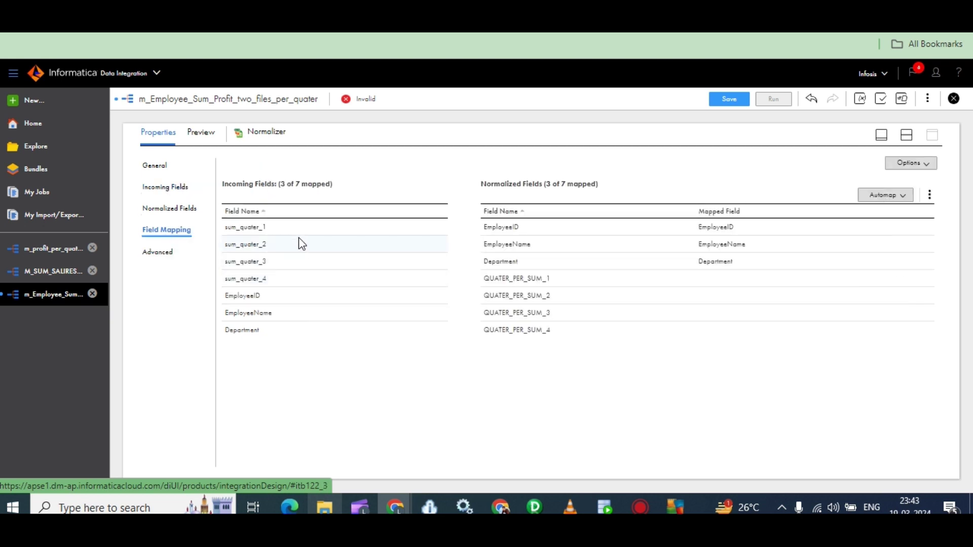
left_click_drag(296, 227, 564, 289)
left_click_drag(300, 245, 608, 297)
left_click_drag(248, 261, 608, 329)
left_click_drag(250, 278, 664, 335)
left_click_drag(726, 334, 722, 315)
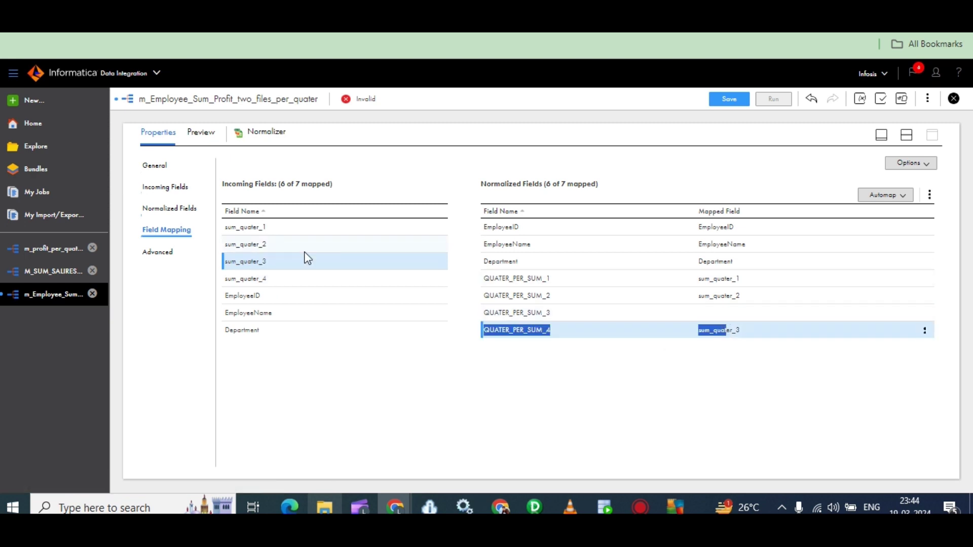
left_click_drag(295, 262, 535, 311)
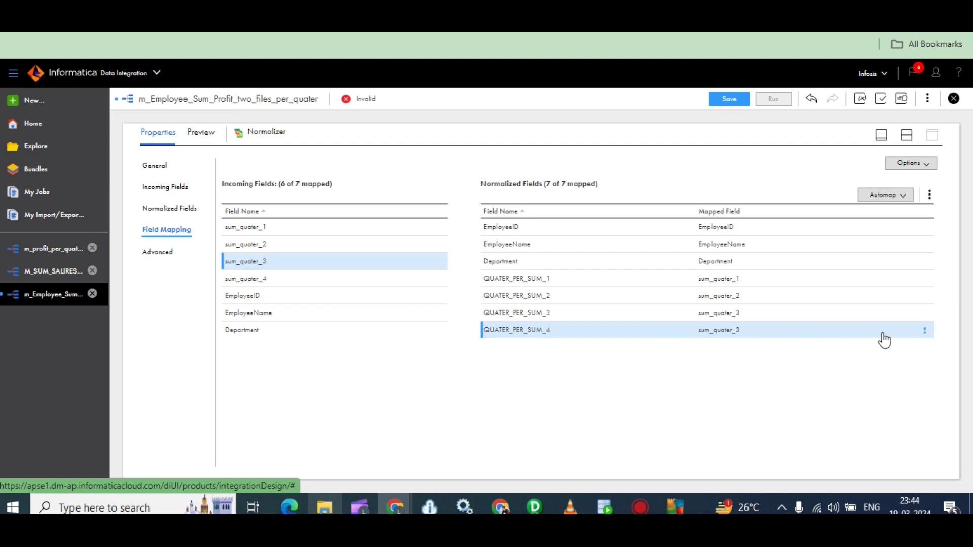
left_click(925, 333)
left_click(868, 353)
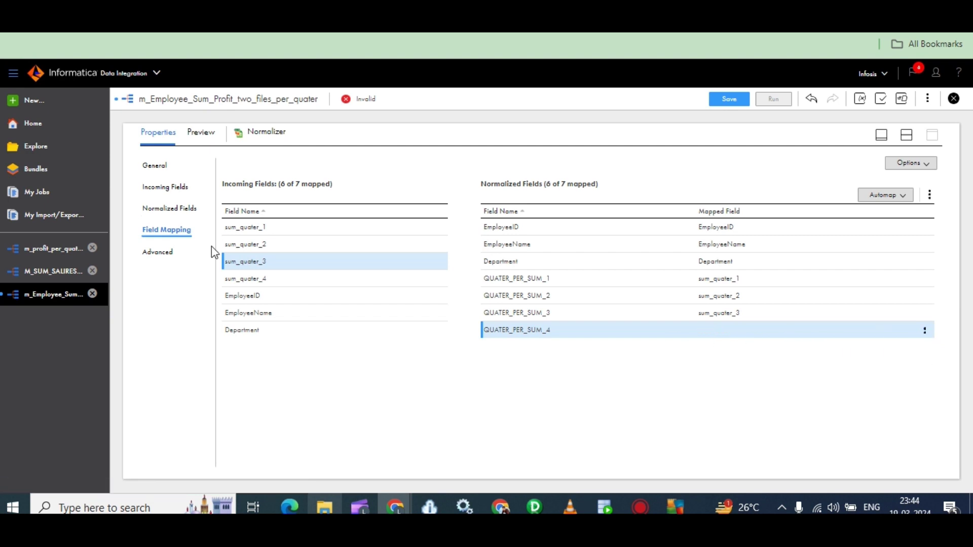
left_click_drag(267, 278, 538, 329)
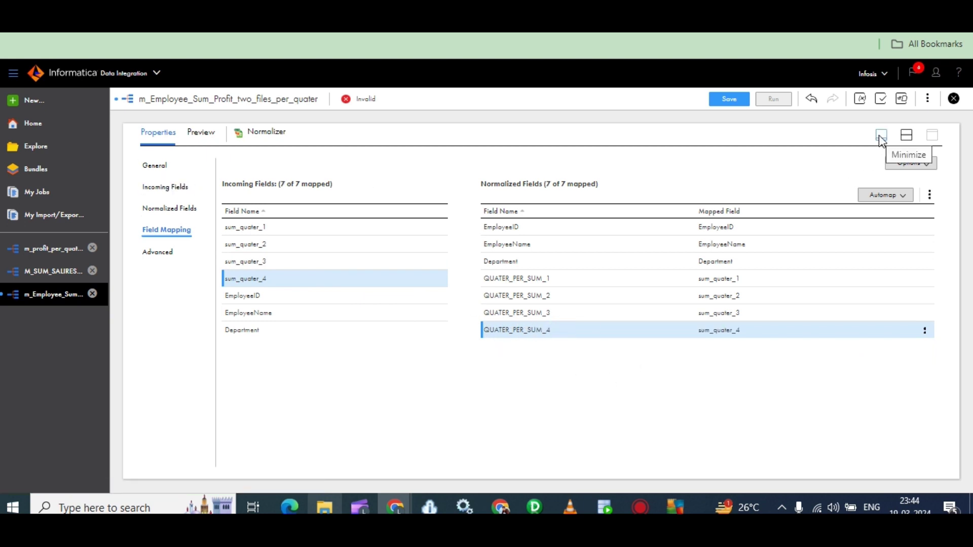
Check the target fields of the Employee_Sum_Profit_two_files target and try to map its incoming fields using Smart Map.
left_click(881, 138)
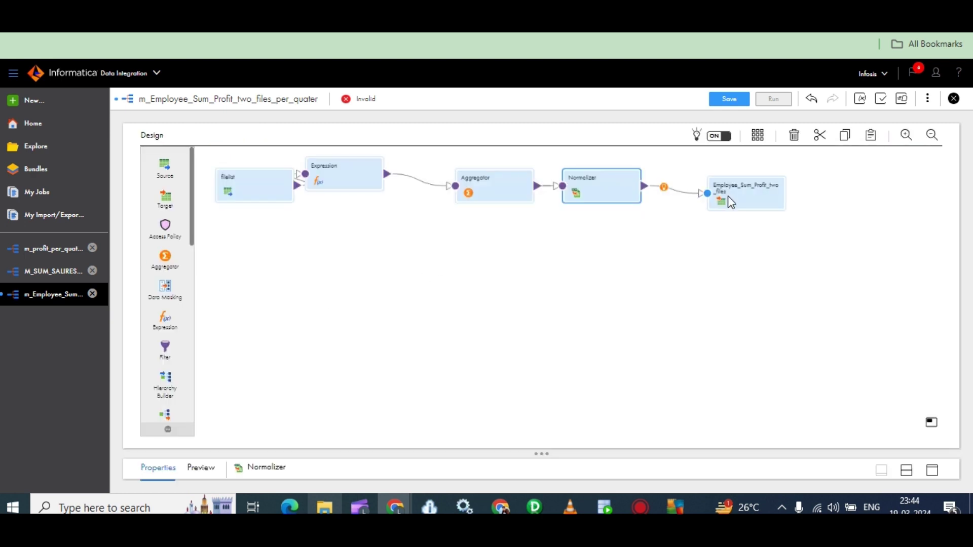
left_click(728, 195)
left_click(932, 470)
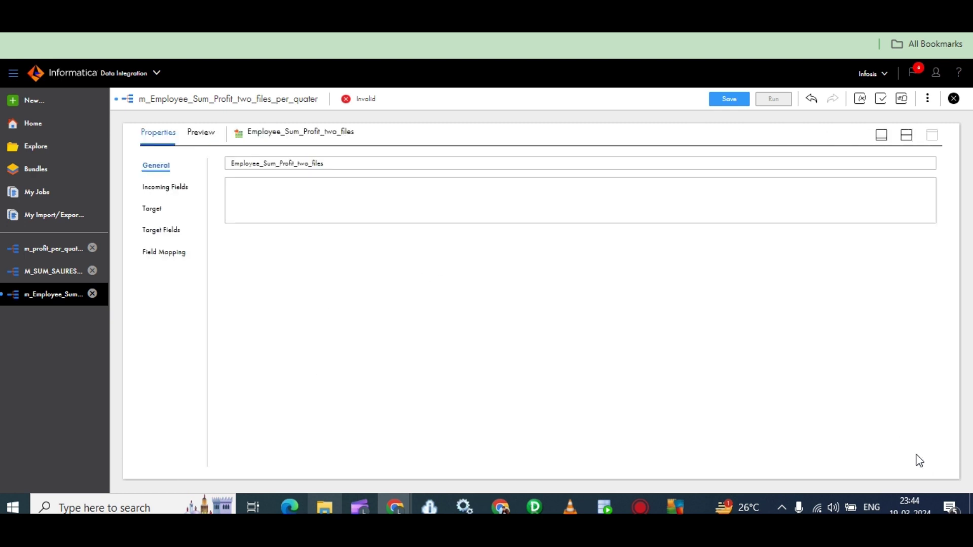
left_click(164, 233)
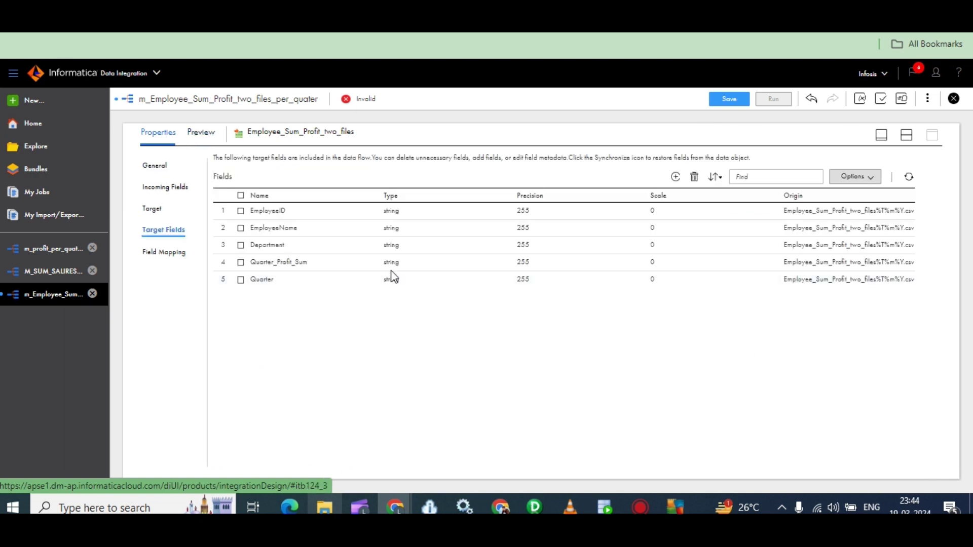
left_click(164, 252)
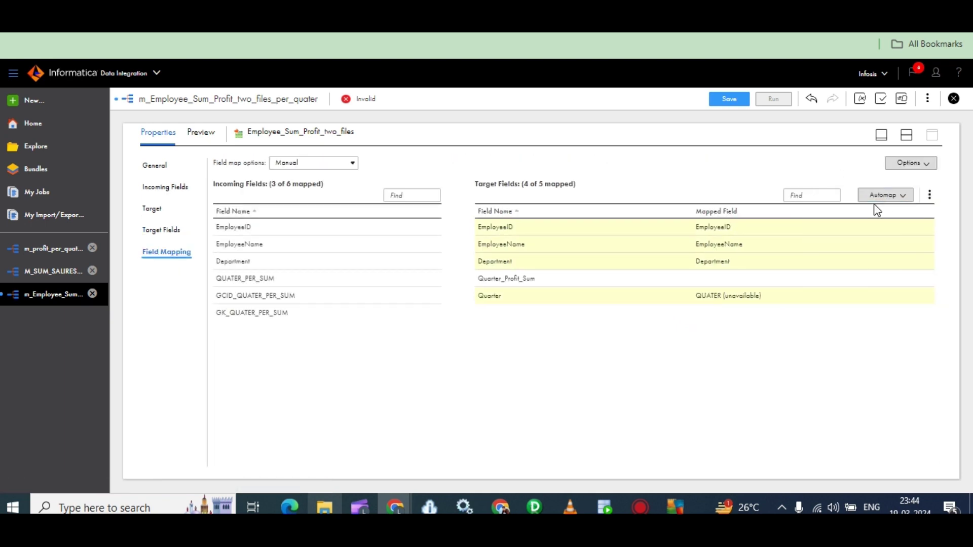
left_click(901, 198)
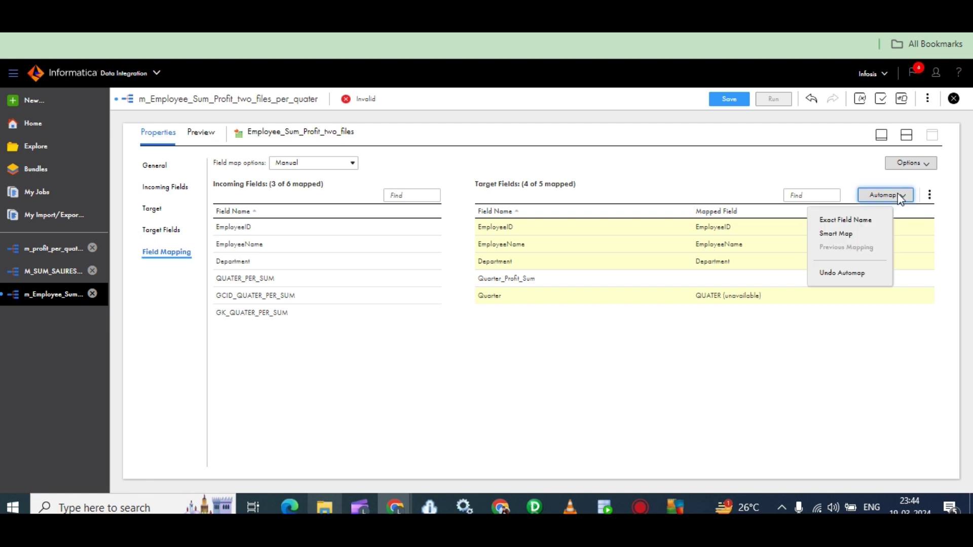
left_click(844, 231)
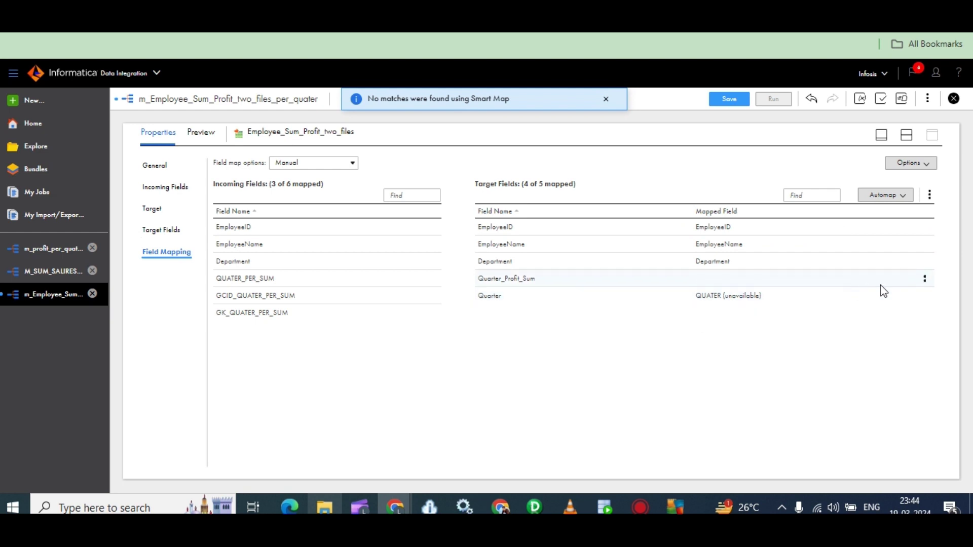
Unmap the target's Quarter field and map the incoming QUATER_PER_SUM field to Quarter_Profit_Sum.
left_click(923, 299)
left_click(924, 301)
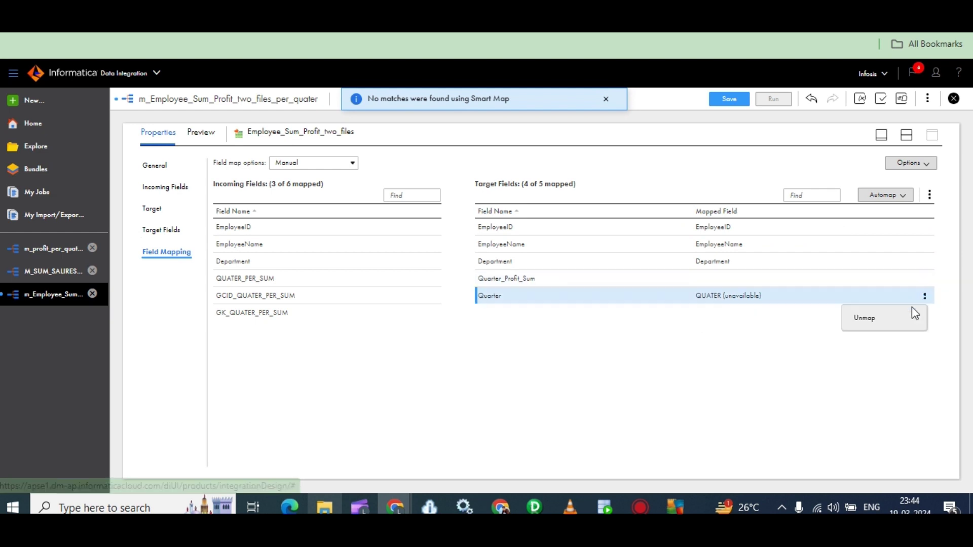
left_click(859, 321)
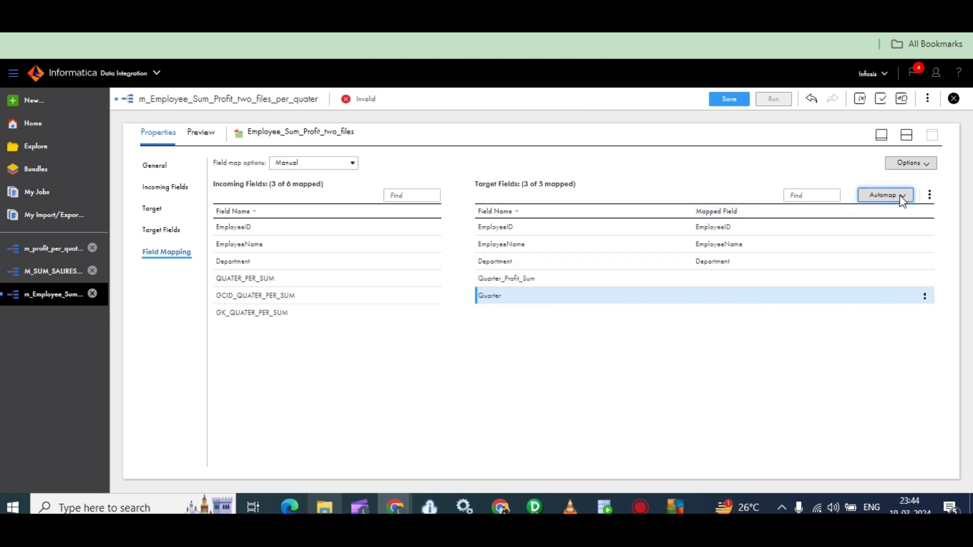
left_click_drag(321, 279, 550, 274)
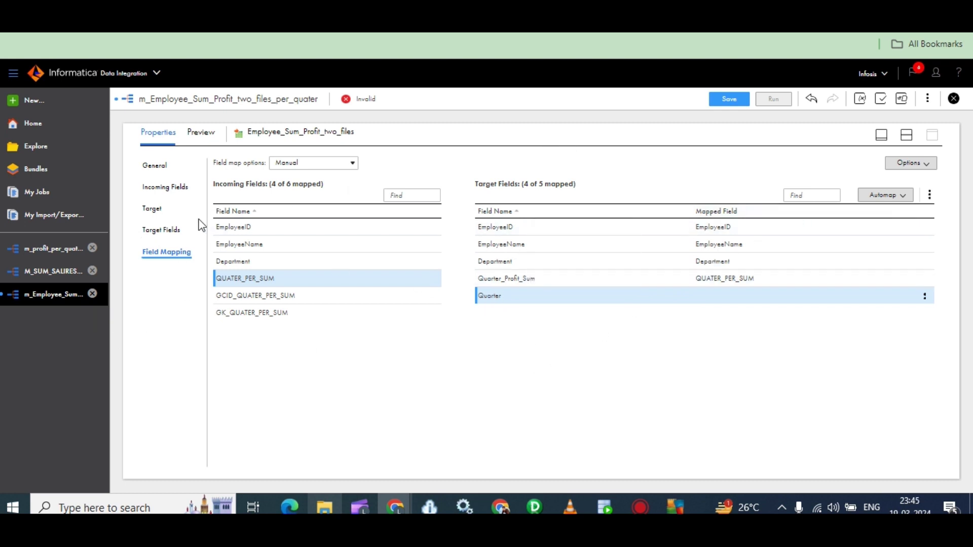
Move the target farther from the Normalizer and insert an Expression transformation between the two.
left_click(882, 135)
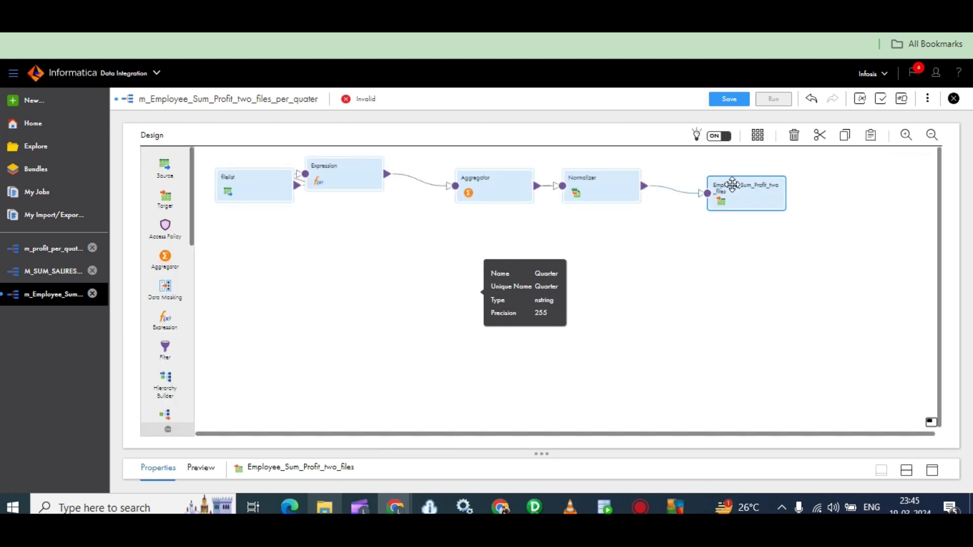
left_click_drag(731, 186, 783, 187)
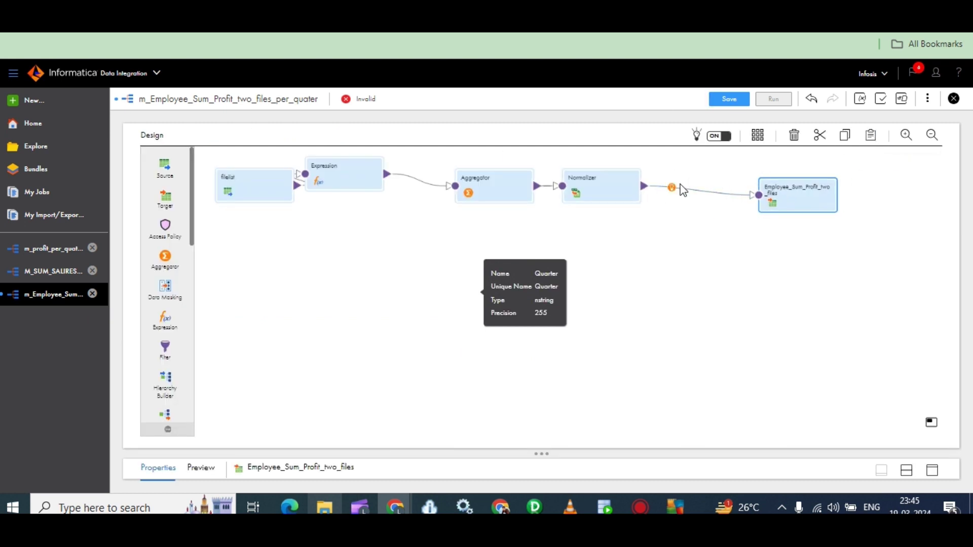
left_click(671, 188)
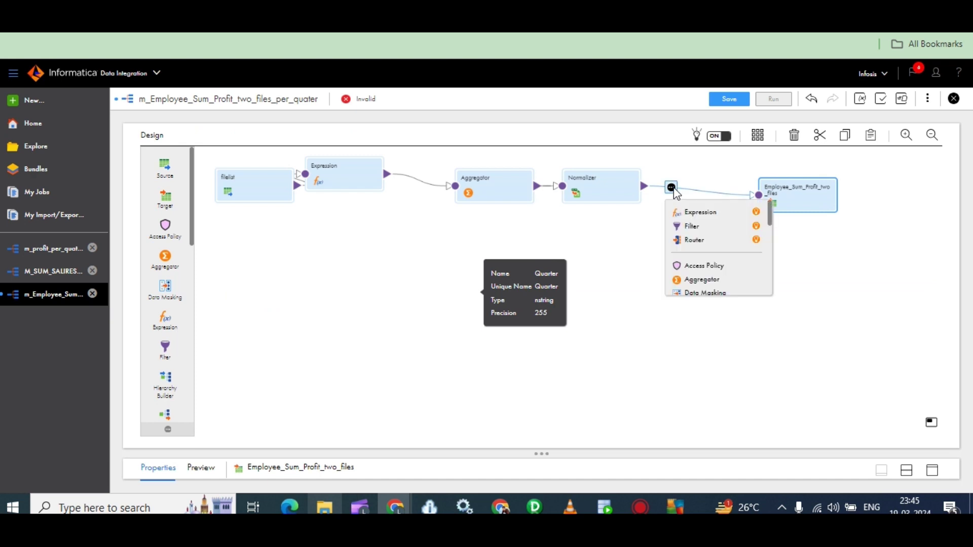
left_click(689, 211)
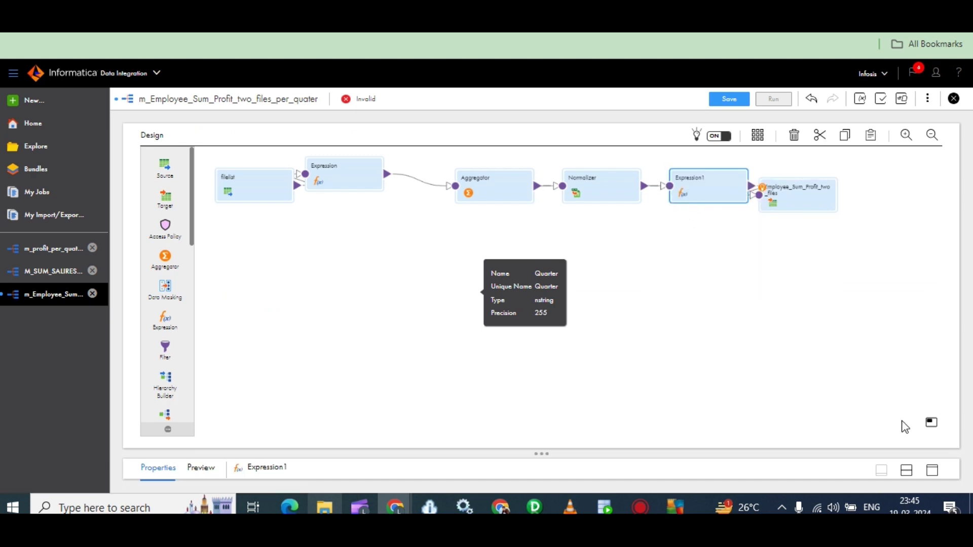
In Expression1, add a string output field named QUATER with a precision of 10.
left_click(932, 470)
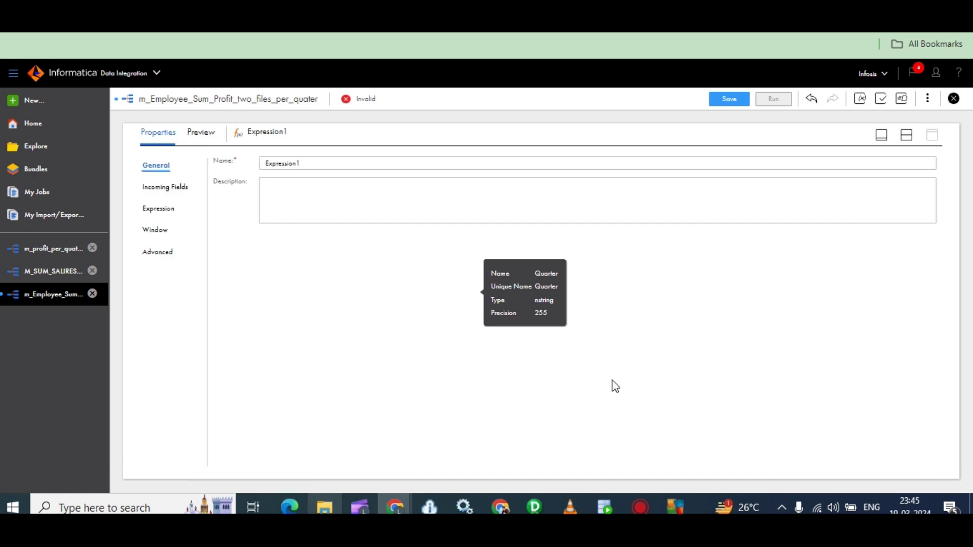
left_click(159, 212)
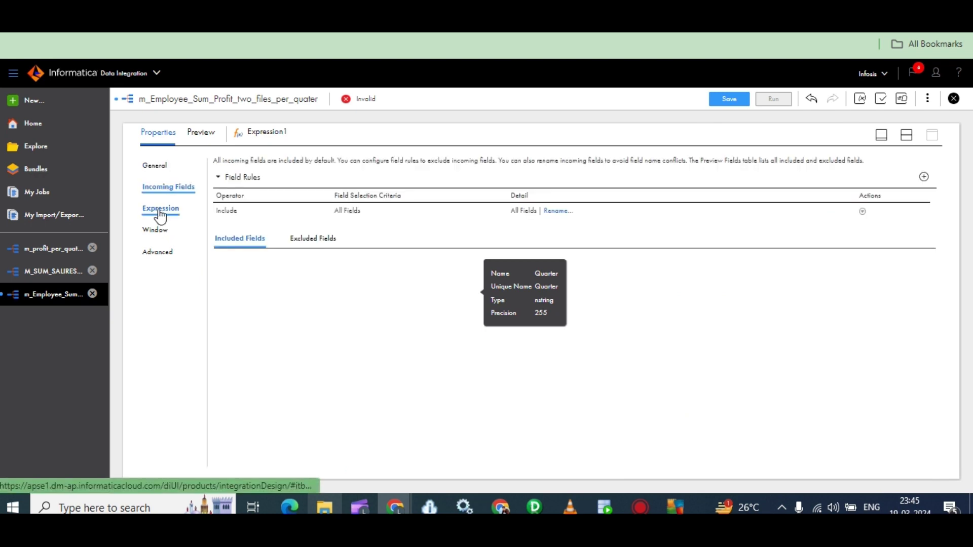
left_click(160, 209)
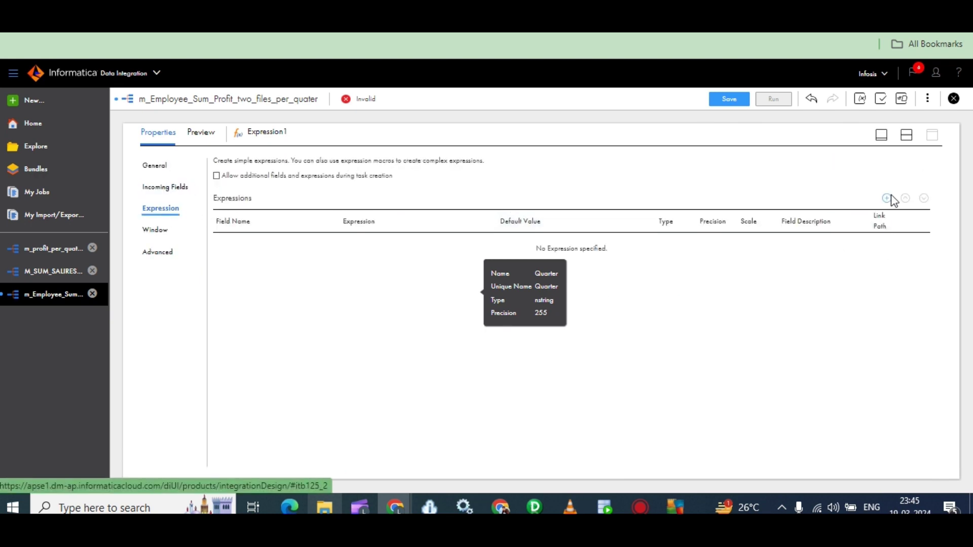
left_click(890, 197)
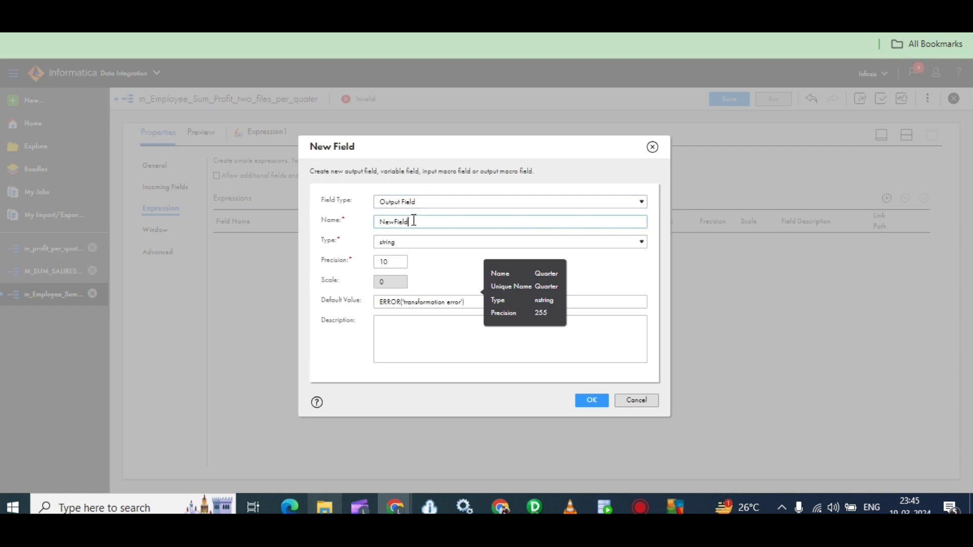
double_click(413, 220)
type("QUATER")
left_click(593, 403)
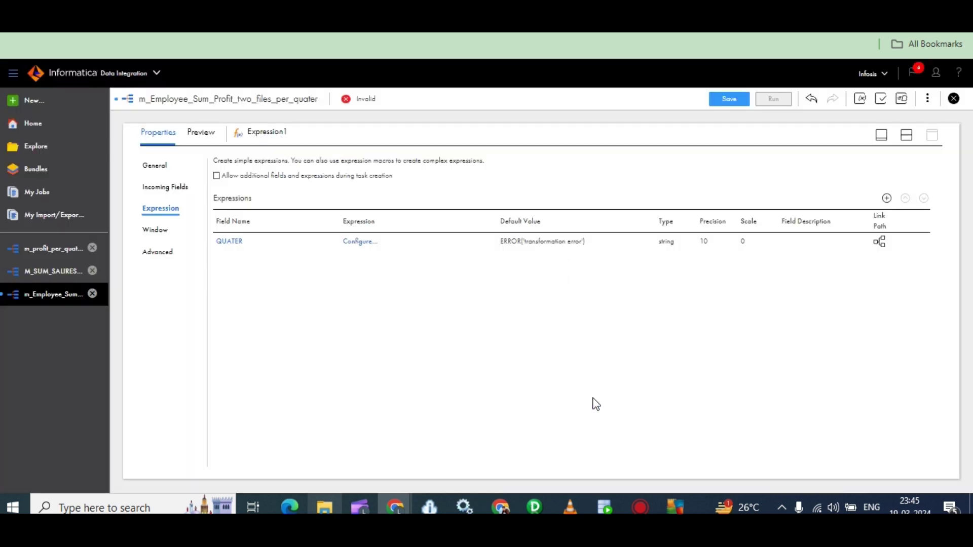
left_click(363, 243)
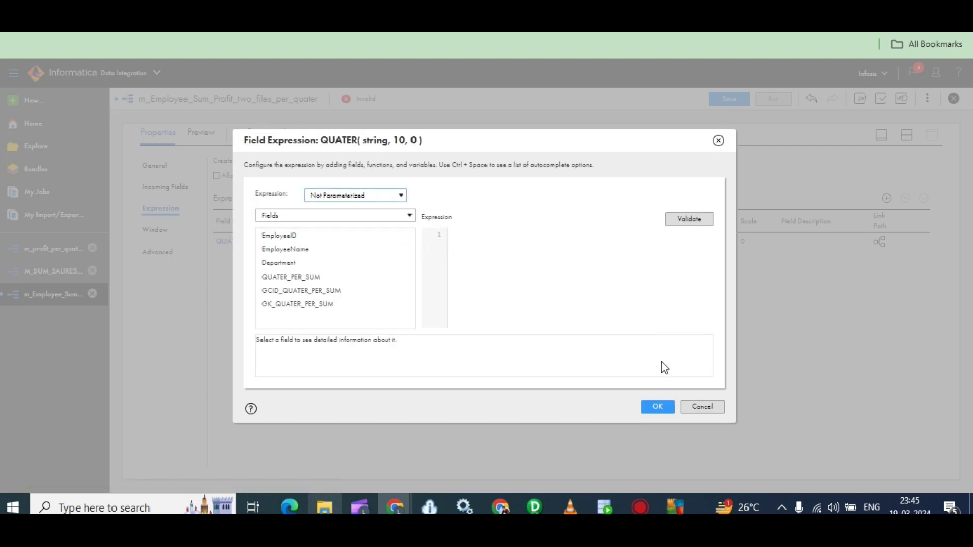
left_click(703, 409)
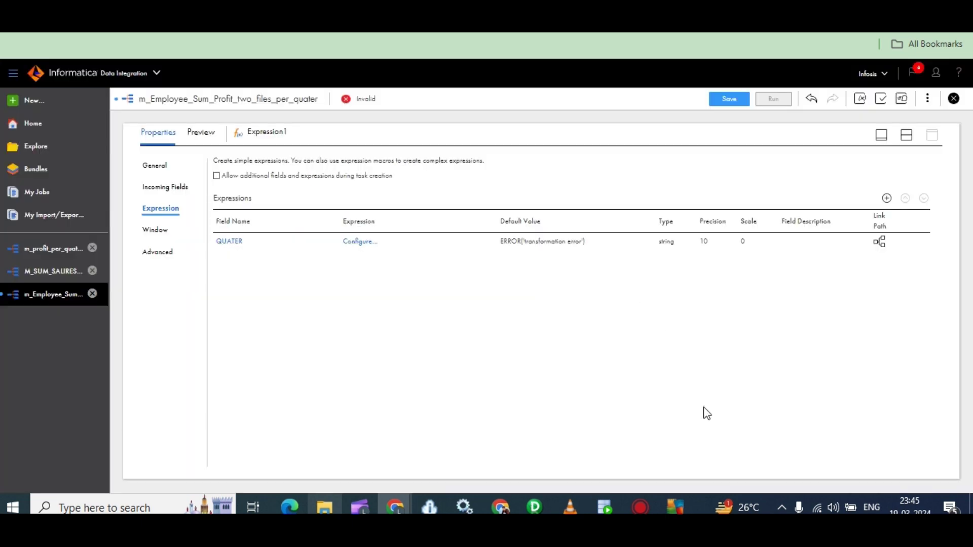
Save the mapping and run a 100-row data preview of the Normalizer transformation.
left_click(882, 135)
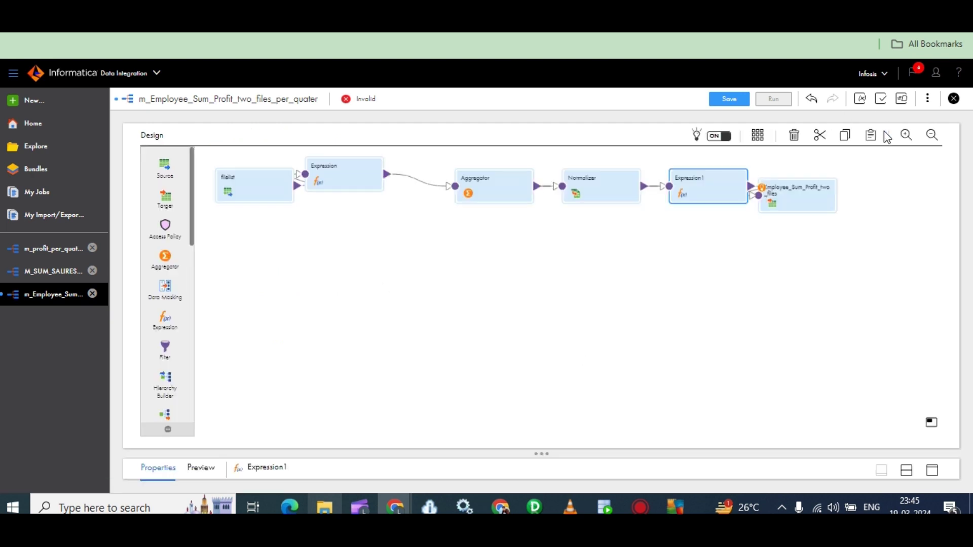
left_click(590, 187)
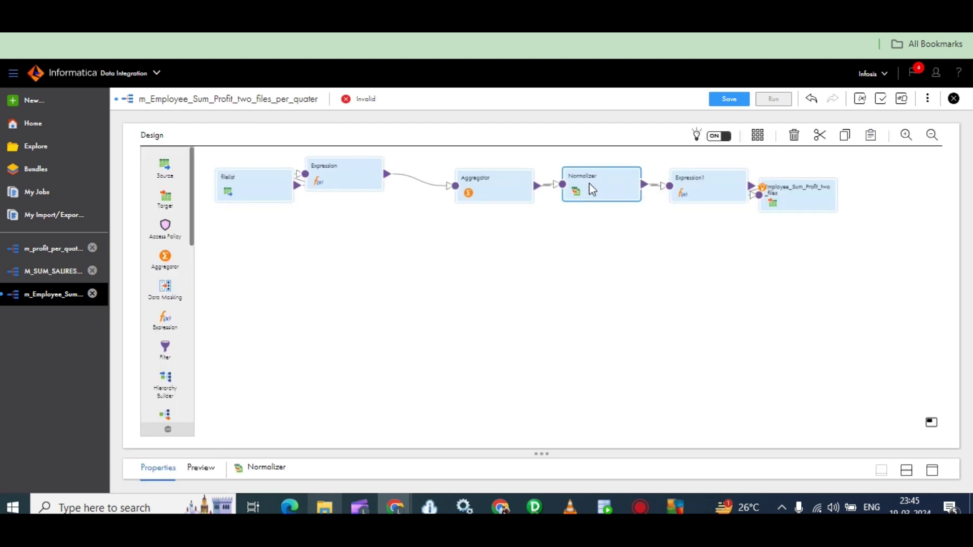
left_click(933, 470)
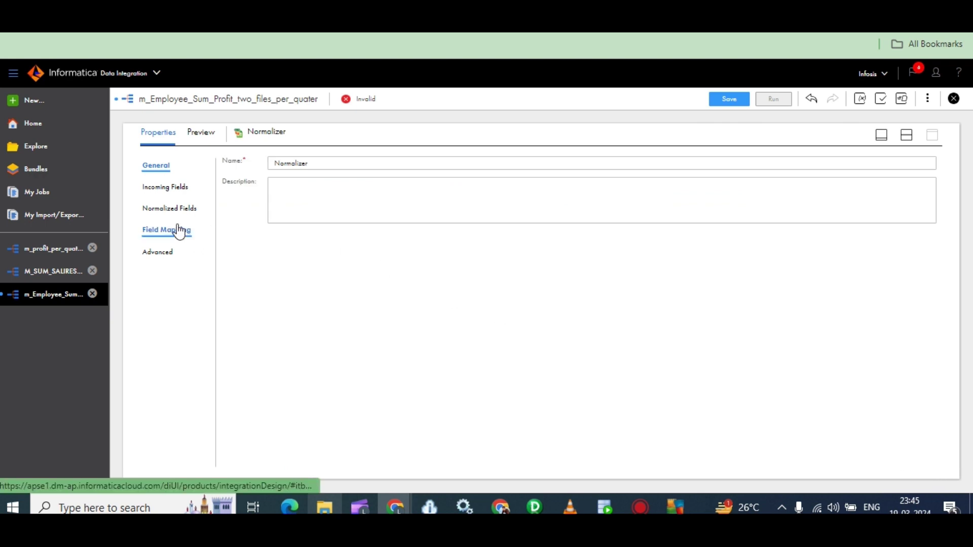
left_click(206, 133)
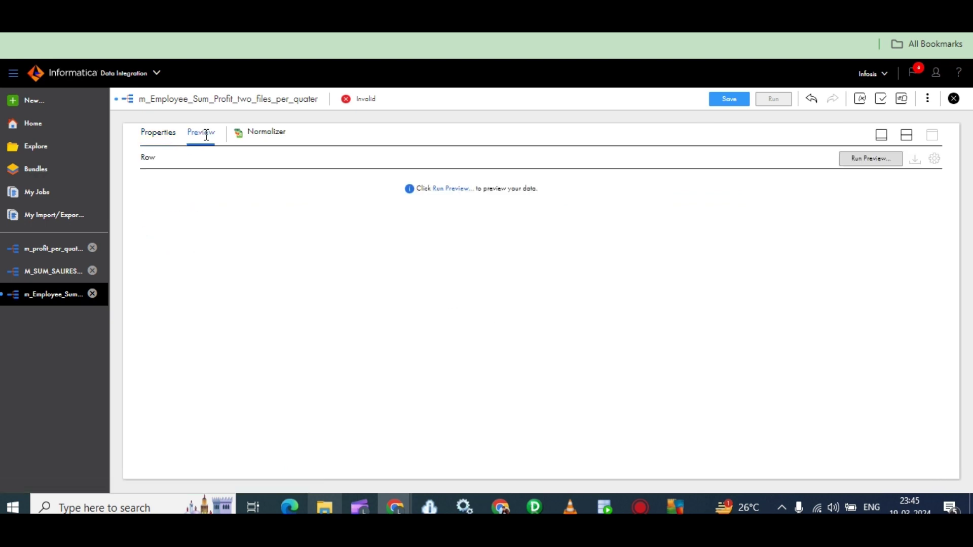
left_click(446, 189)
left_click(503, 330)
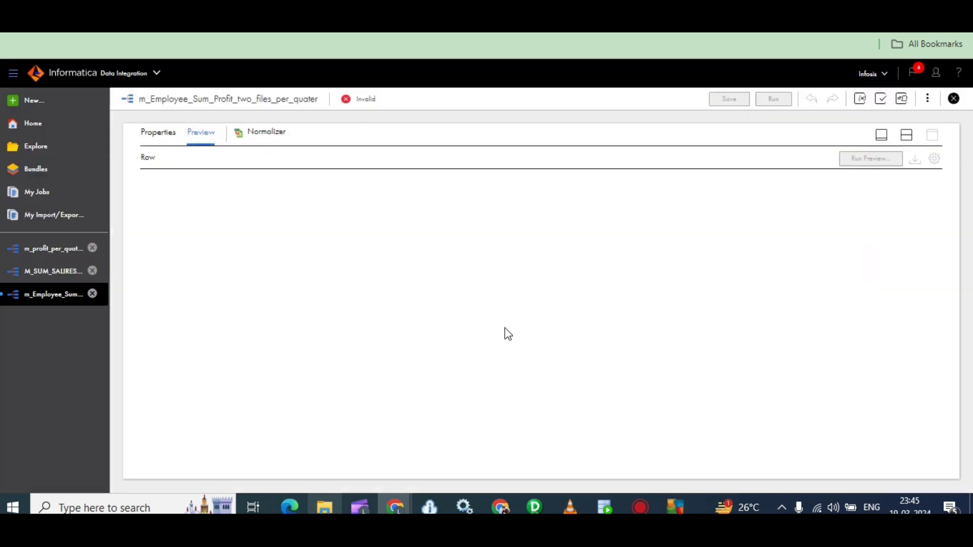
left_click(870, 158)
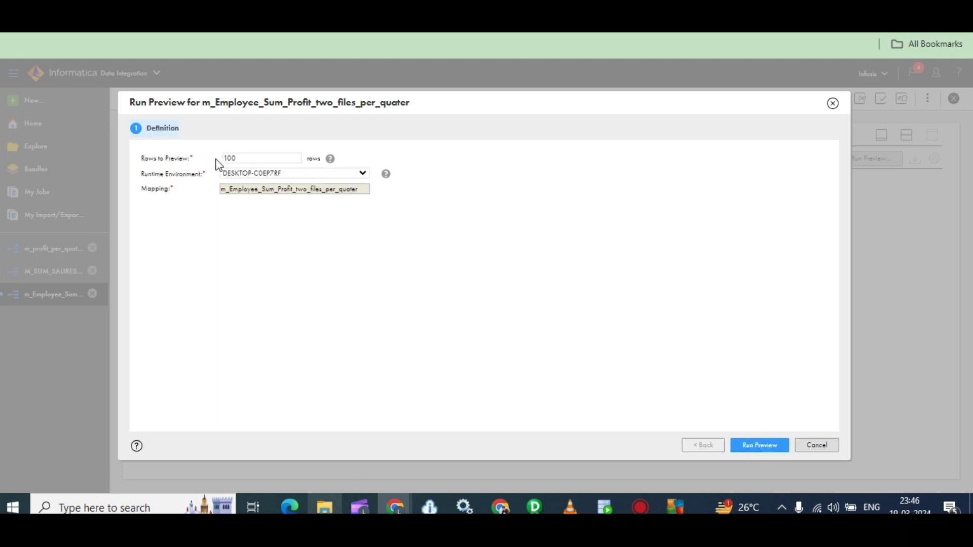
left_click(758, 445)
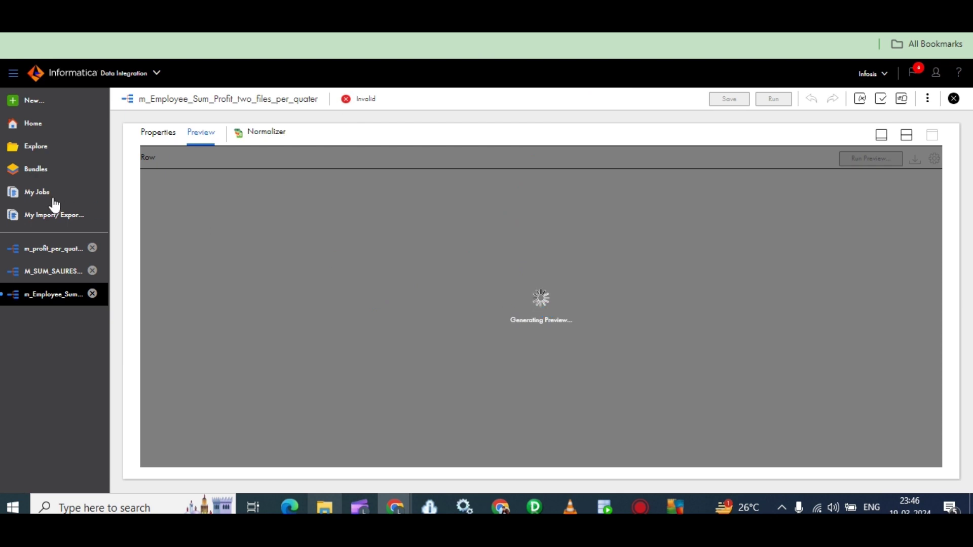
Look for the preview run in My Jobs and refresh the job list.
left_click(34, 194)
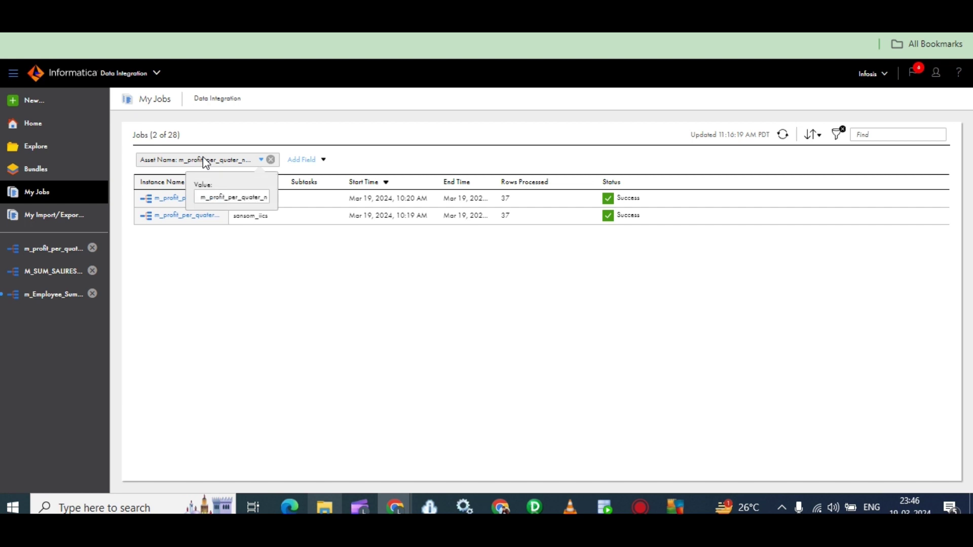
left_click(314, 160)
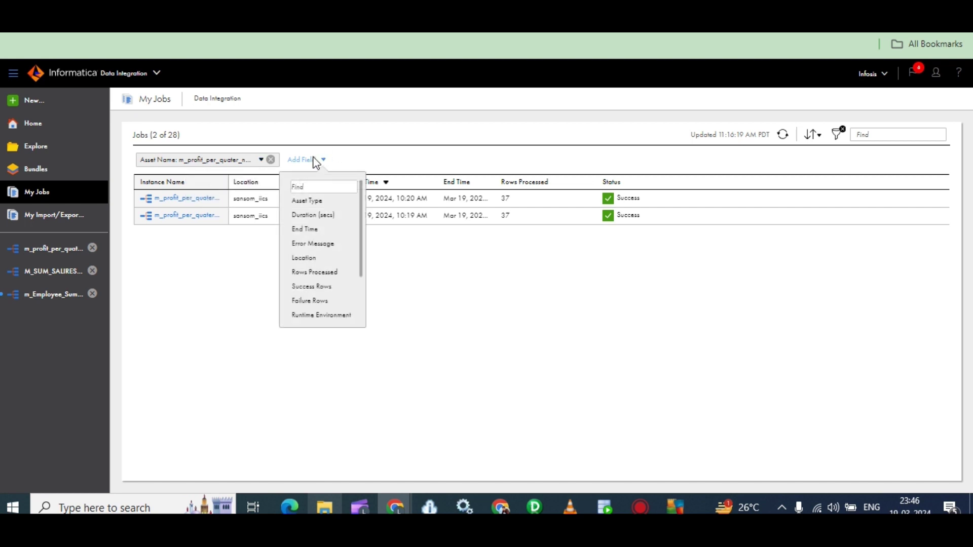
left_click(783, 135)
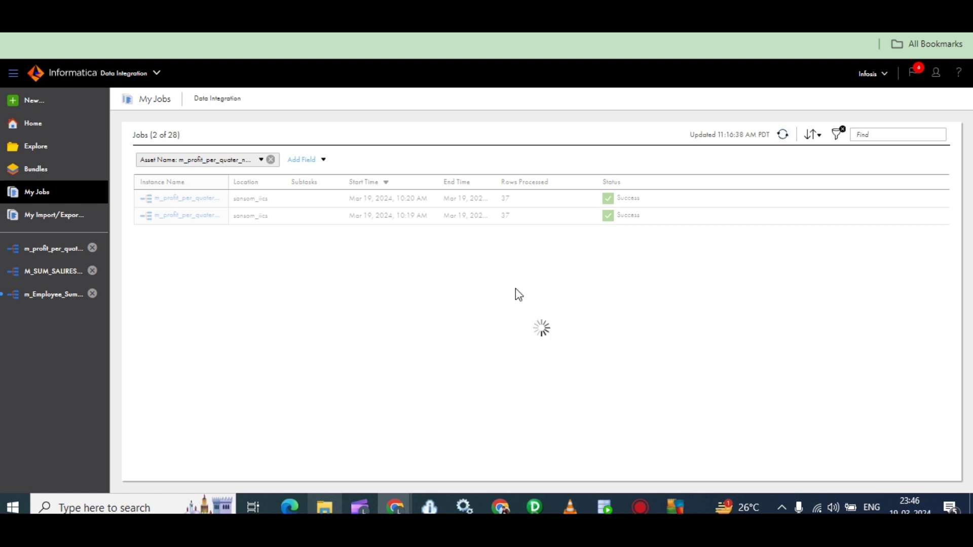
left_click(52, 216)
left_click(46, 197)
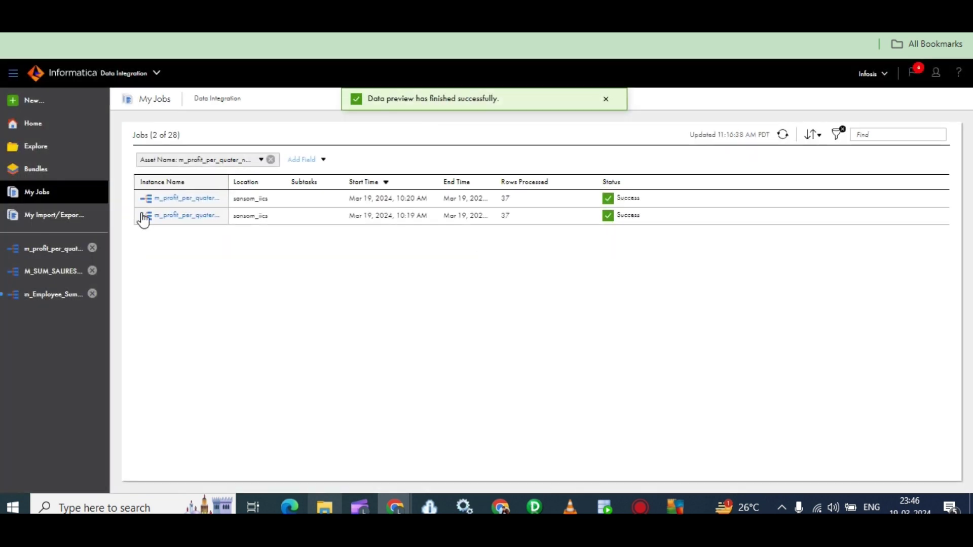
Return to the mapping's Normalizer preview and examine how the GCID_QUATER_PER_SUM values number each employee's quarterly rows.
left_click(47, 295)
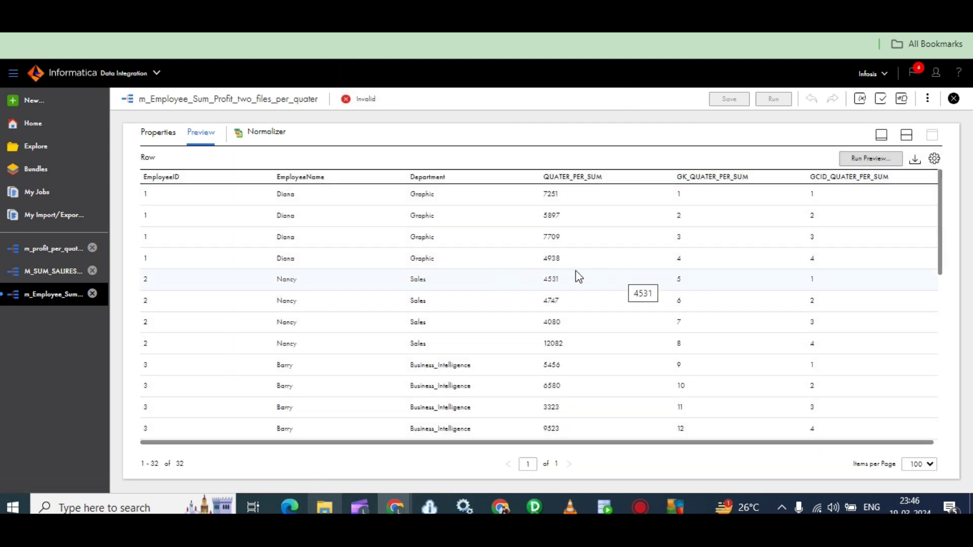
scroll(349, 263, "down", 2)
scroll(311, 255, "up", 1)
scroll(311, 255, "up", 1)
left_click(814, 257)
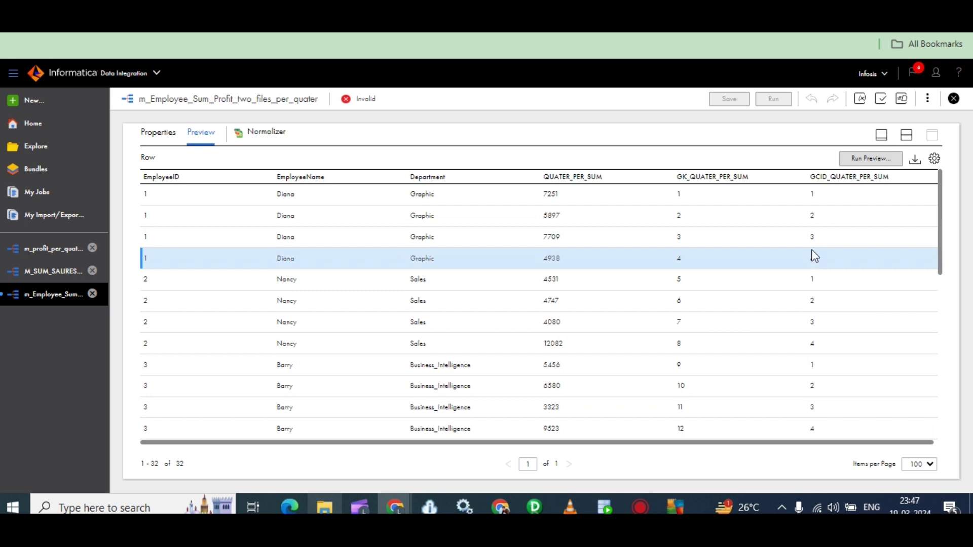
left_click(813, 233)
left_click(822, 286)
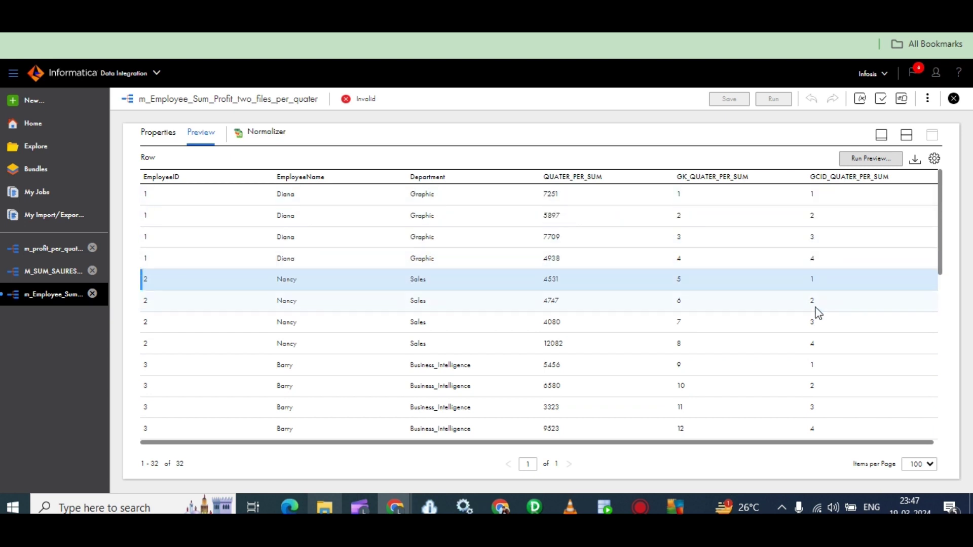
left_click(819, 343)
left_click(820, 386)
left_click(826, 405)
left_click(816, 194)
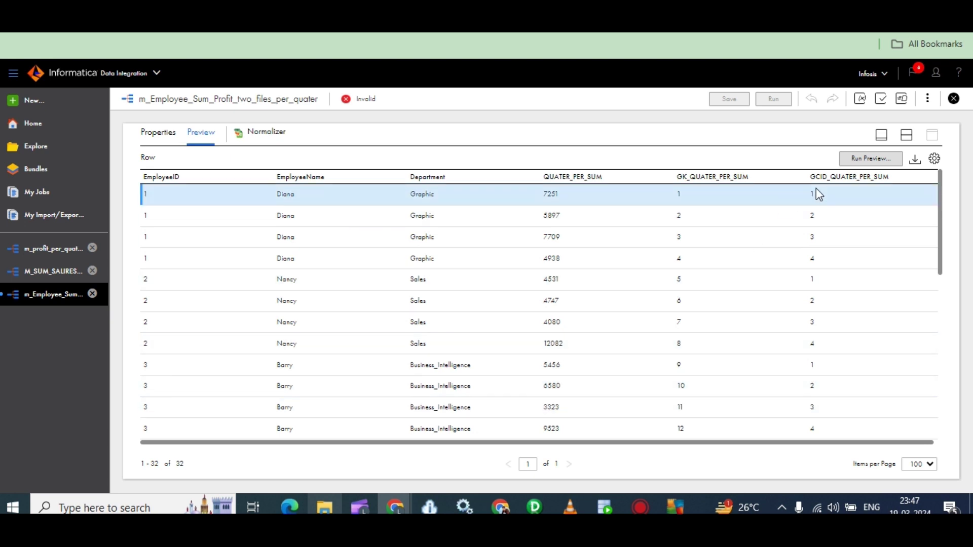
left_click(813, 215)
left_click(811, 253)
mouse_move(813, 191)
left_mouse_down()
mouse_move(819, 269)
mouse_move(836, 211)
mouse_move(829, 195)
left_mouse_up()
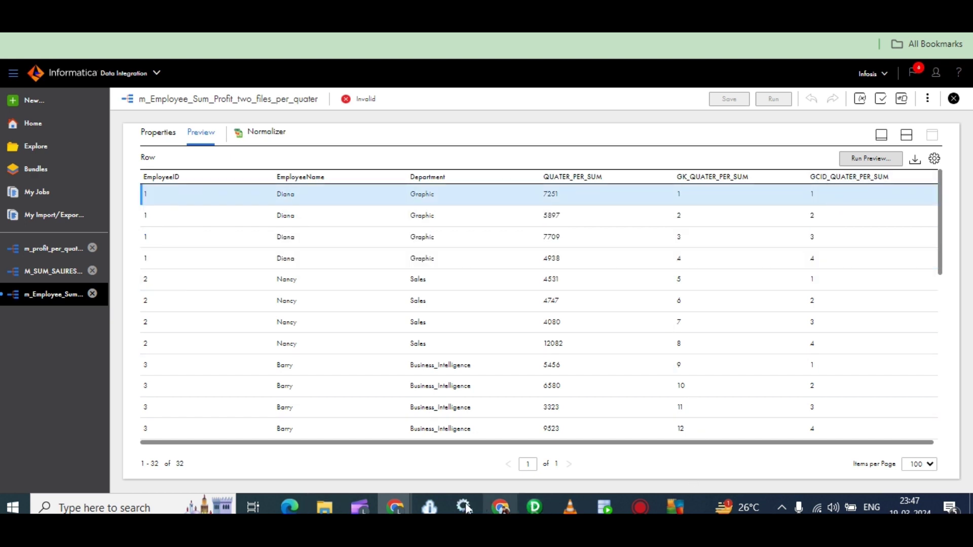
mouse_move(394, 501)
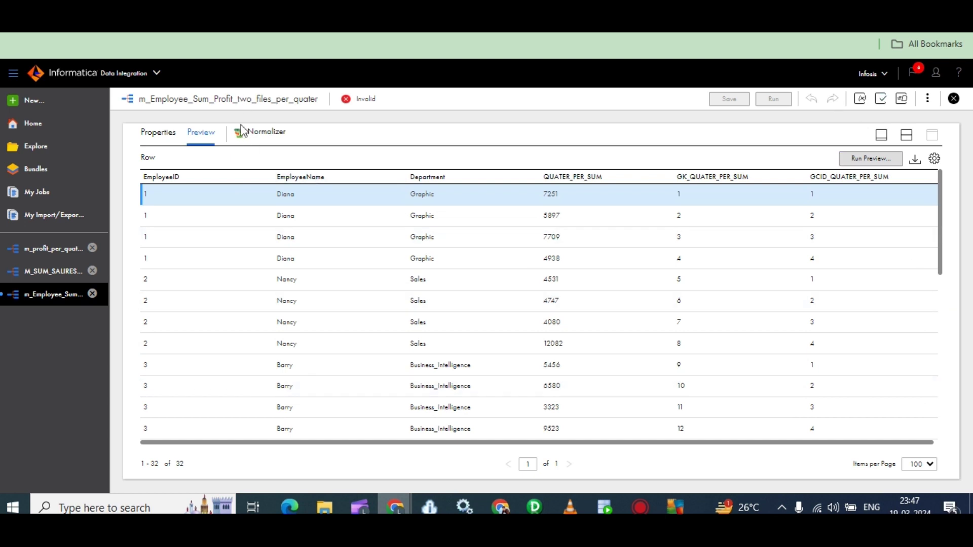
Review the Normalizer's list of normalized fields, including the generated GCID and GK fields.
left_click(169, 132)
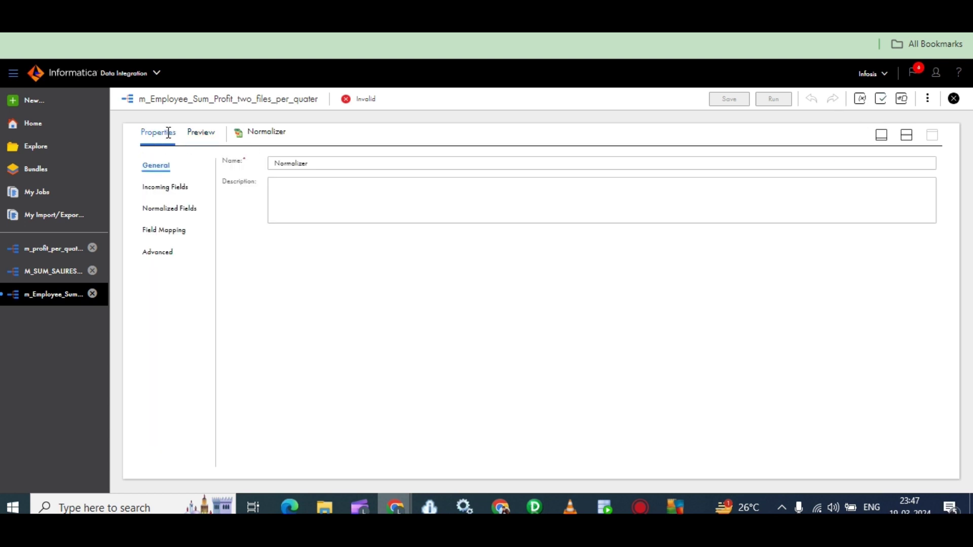
left_click(169, 210)
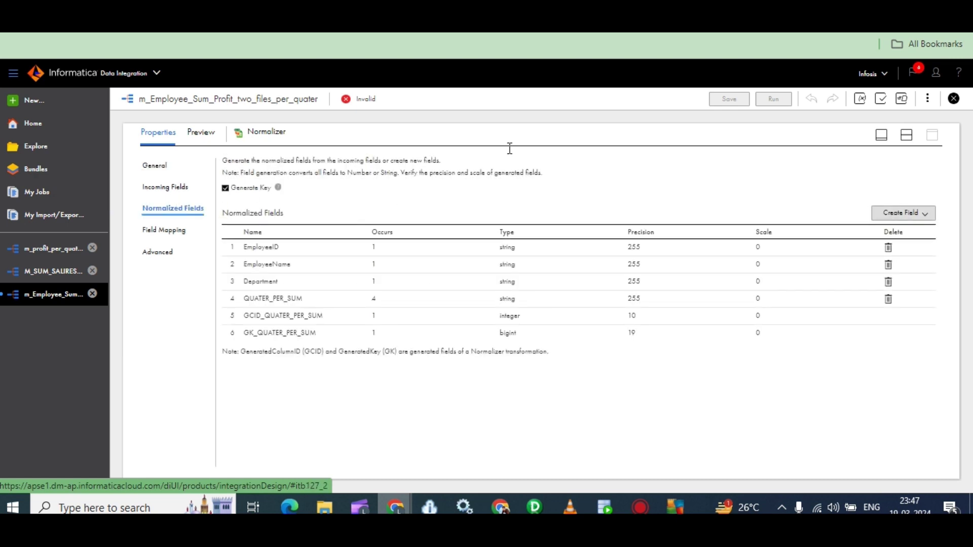
left_click(881, 134)
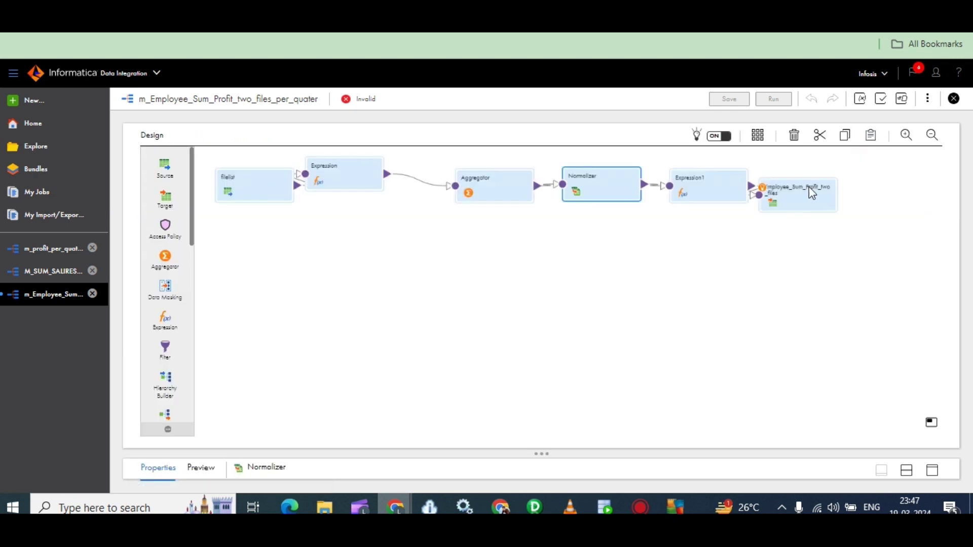
Configure the QUATER field's expression in Expression1 by inserting the built-in Decode function.
left_click(711, 189)
left_click(932, 470)
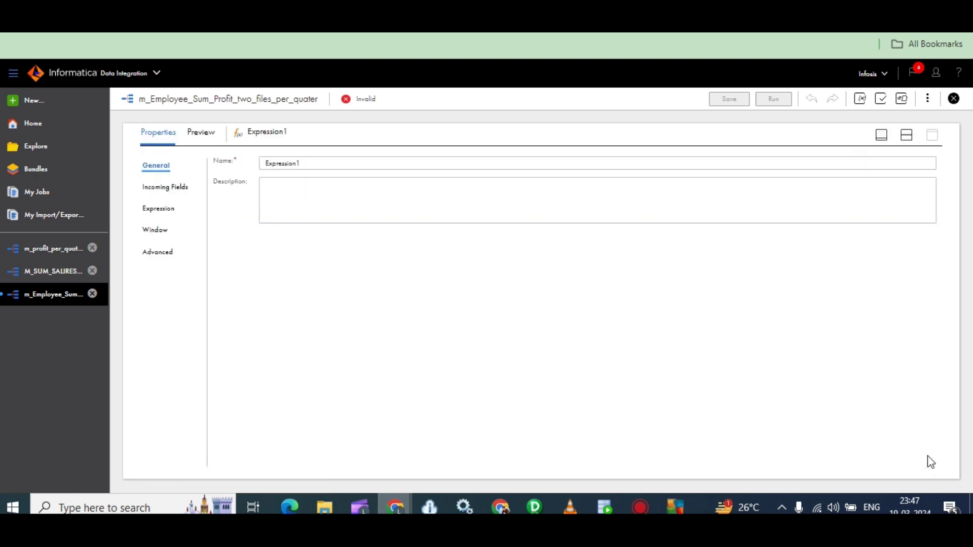
left_click(165, 213)
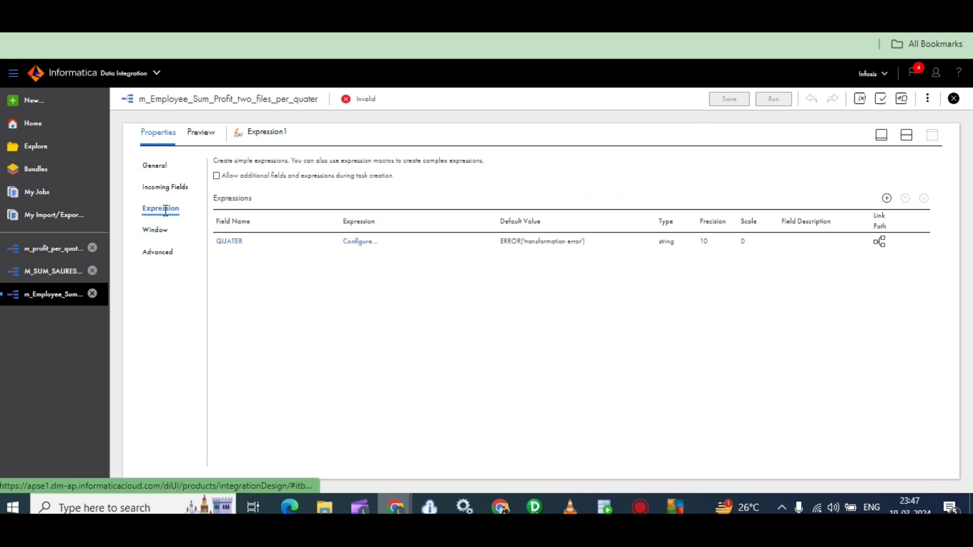
left_click(347, 242)
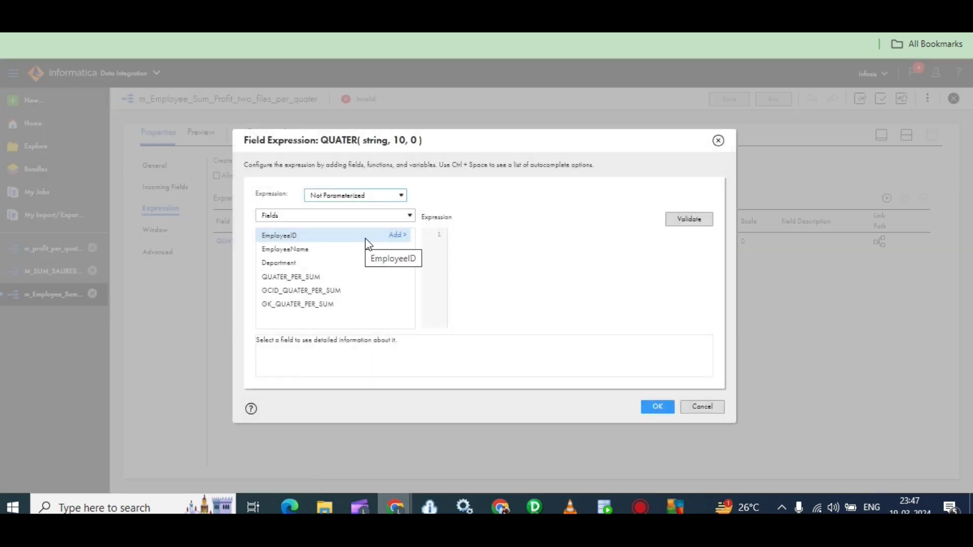
left_click(410, 216)
left_click(282, 255)
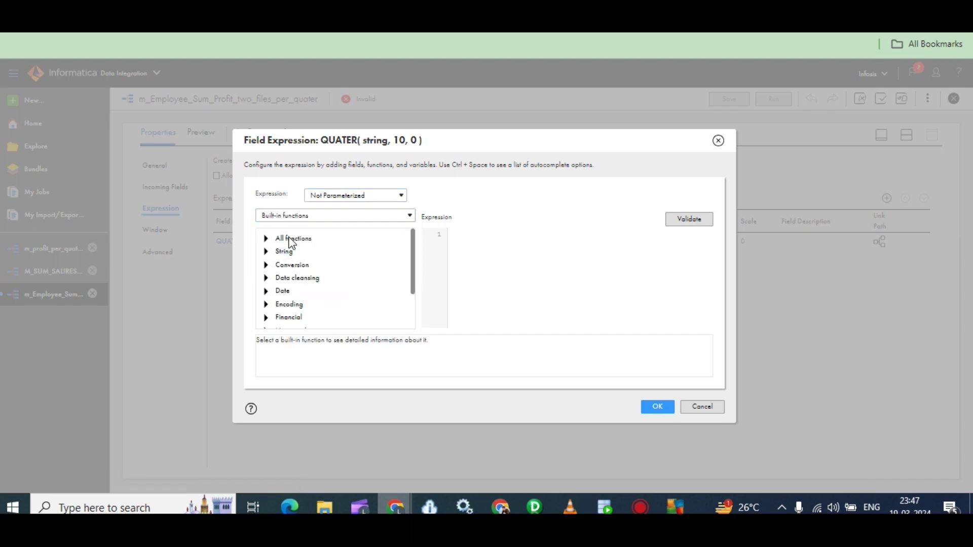
left_click(272, 236)
scroll(329, 294, "down", 5)
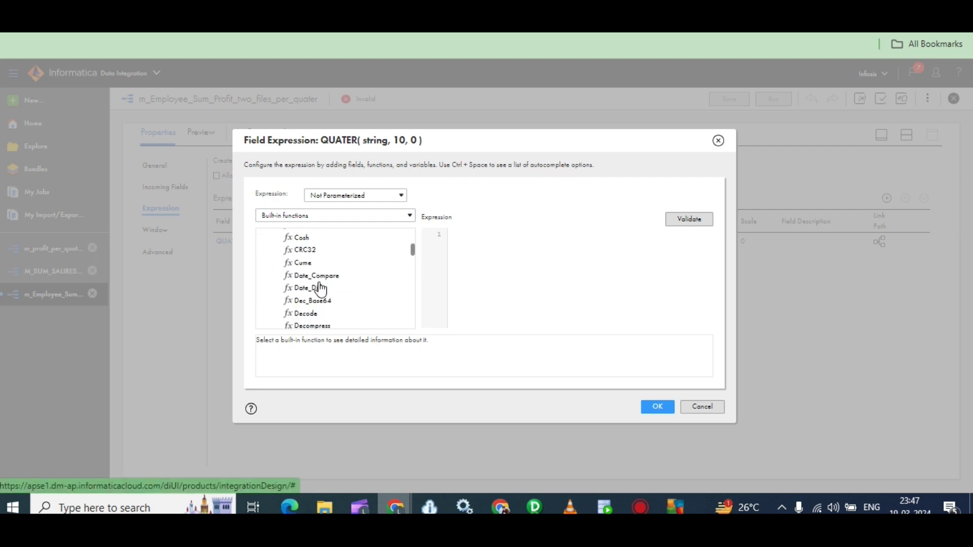
scroll(311, 273, "up", 1)
scroll(309, 271, "up", 1)
scroll(313, 265, "down", 2)
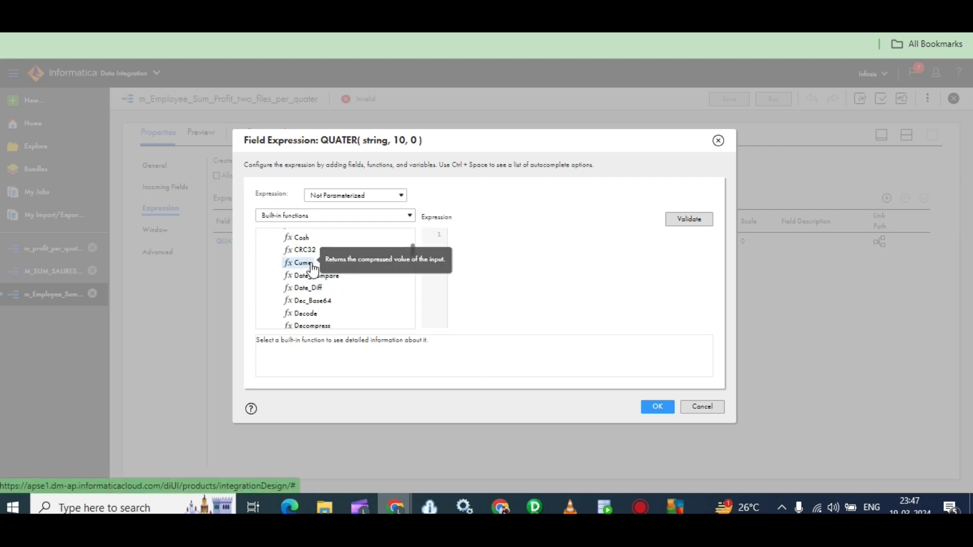
double_click(306, 313)
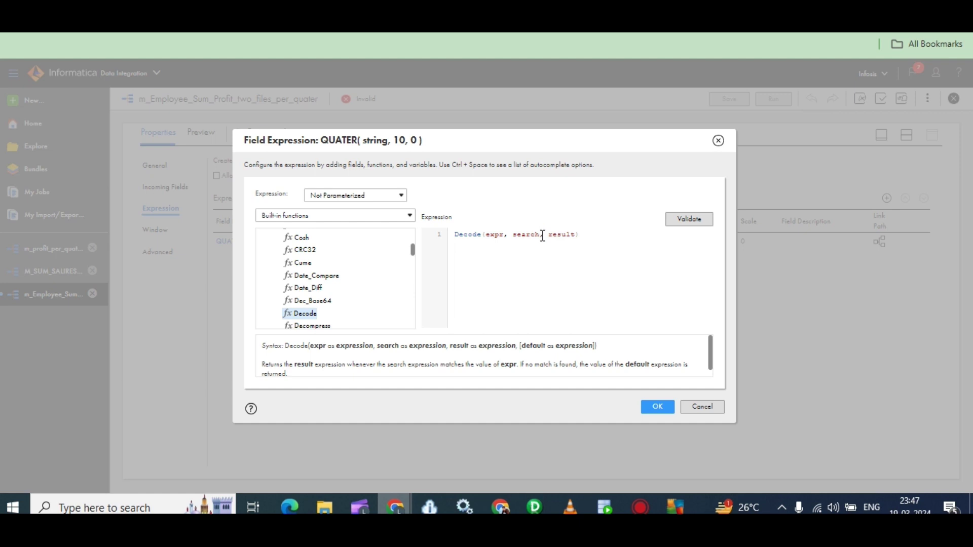
Replace the Decode function's search argument with the condition GCID_QUATER_PER_SUM=1.
double_click(515, 236)
left_click(327, 219)
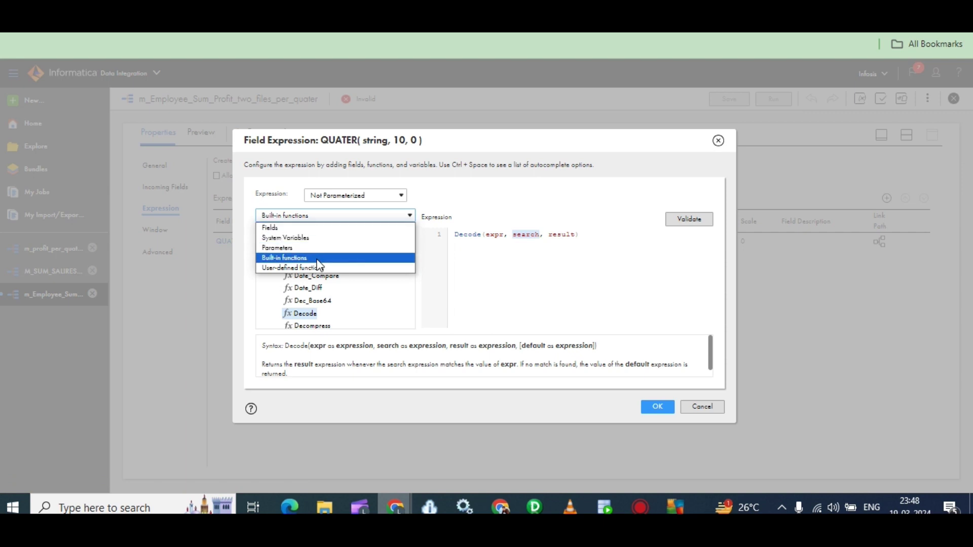
left_click(319, 227)
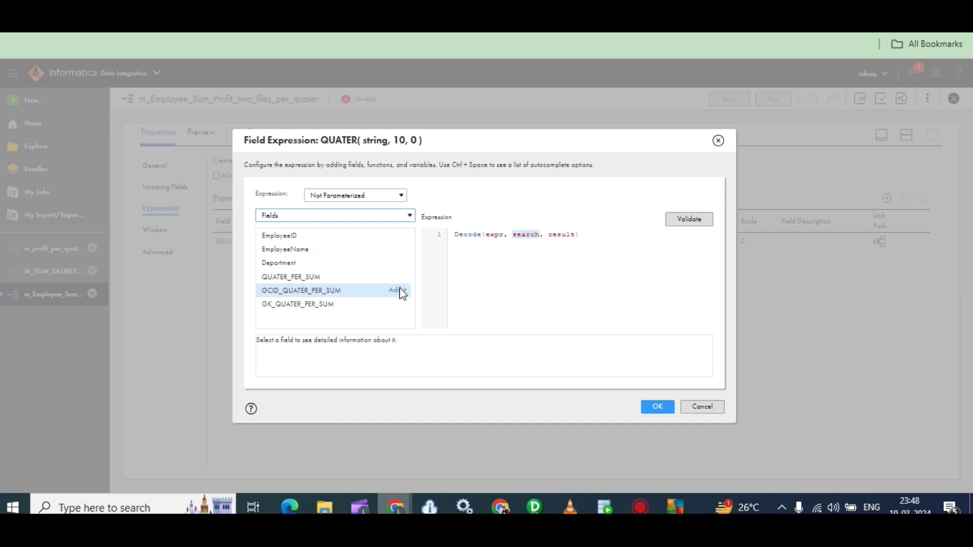
left_click(397, 289)
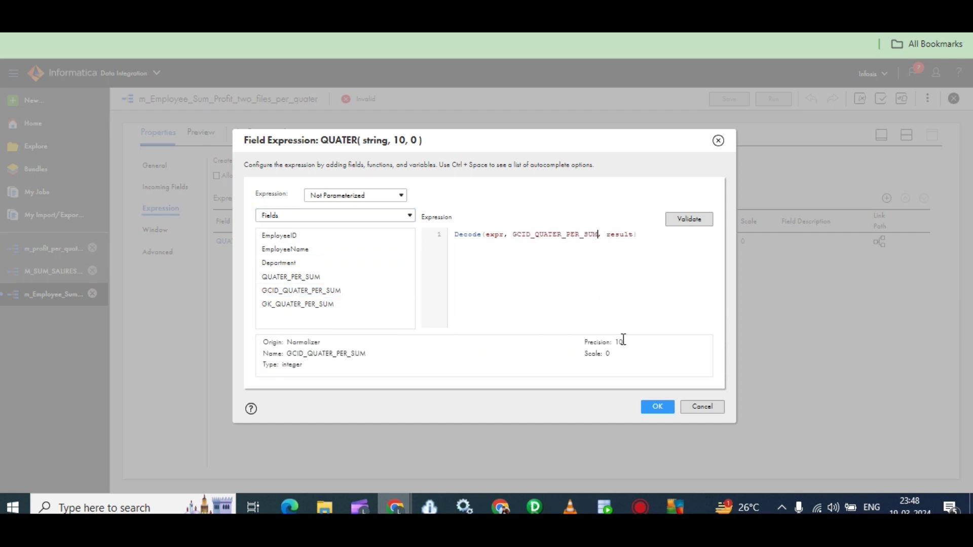
type("=1")
Set the Decode function's first argument to TRUE and its result to 'QUATER1', and validate the expression.
left_click_drag(642, 232, 615, 233)
type("QUATER")
left_click_drag(639, 232, 640, 249)
type("1")
type(")")
left_click_drag(505, 235, 487, 234)
type("TRUE")
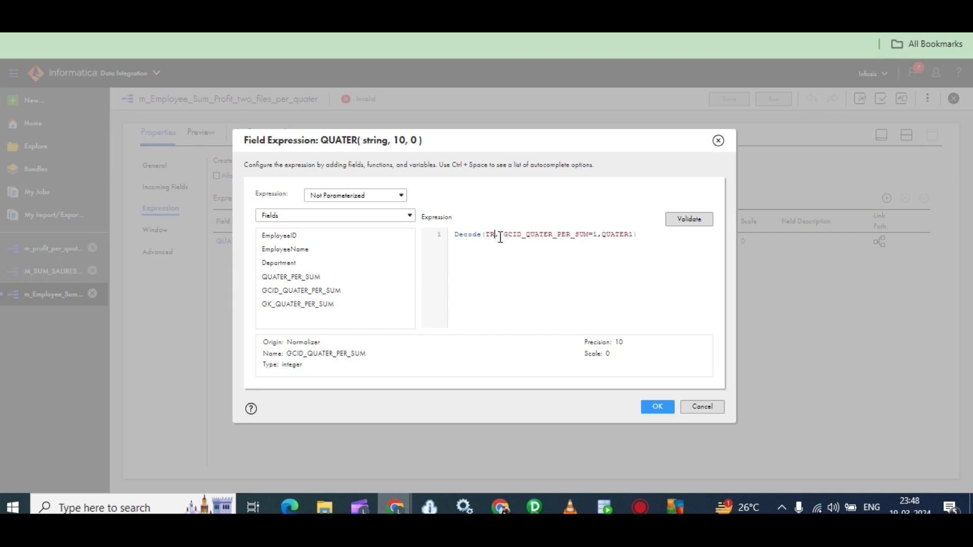
left_click(643, 237)
type("'")
left_click(611, 237)
type("'")
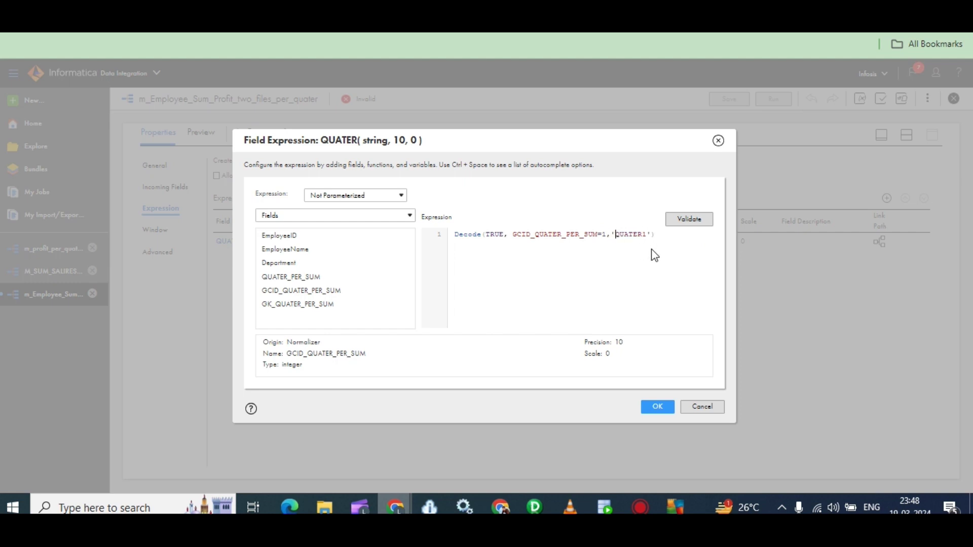
left_click(695, 222)
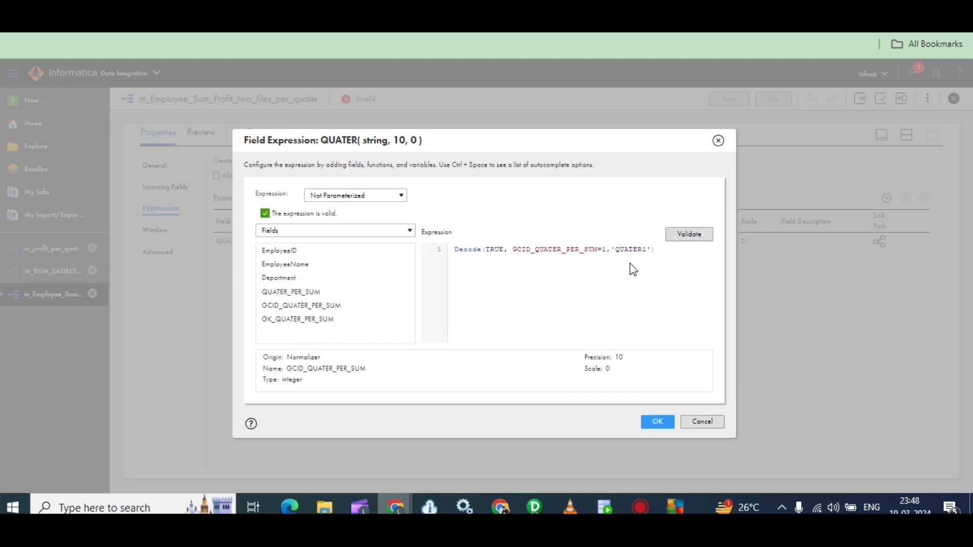
Duplicate the GCID_QUATER_PER_SUM=1,'QUATER1' pair three times inside the Decode function, separated by commas and each on its own line.
left_click_drag(651, 250, 514, 250)
key("ctrl+c")
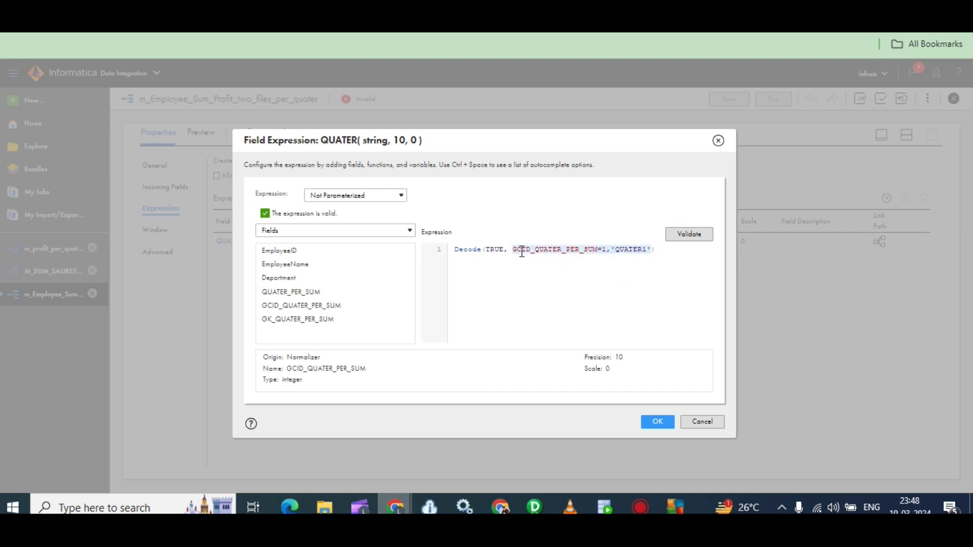
left_click(652, 250)
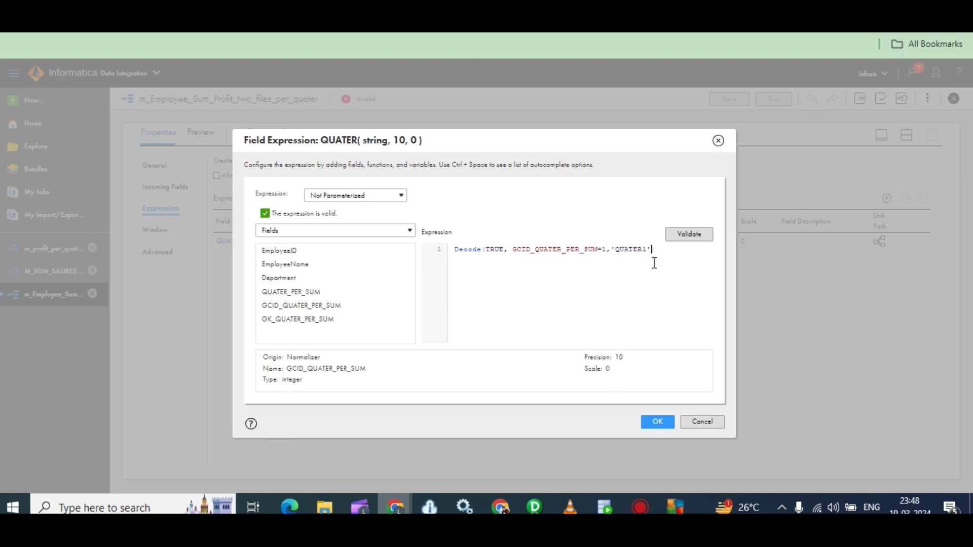
type(",")
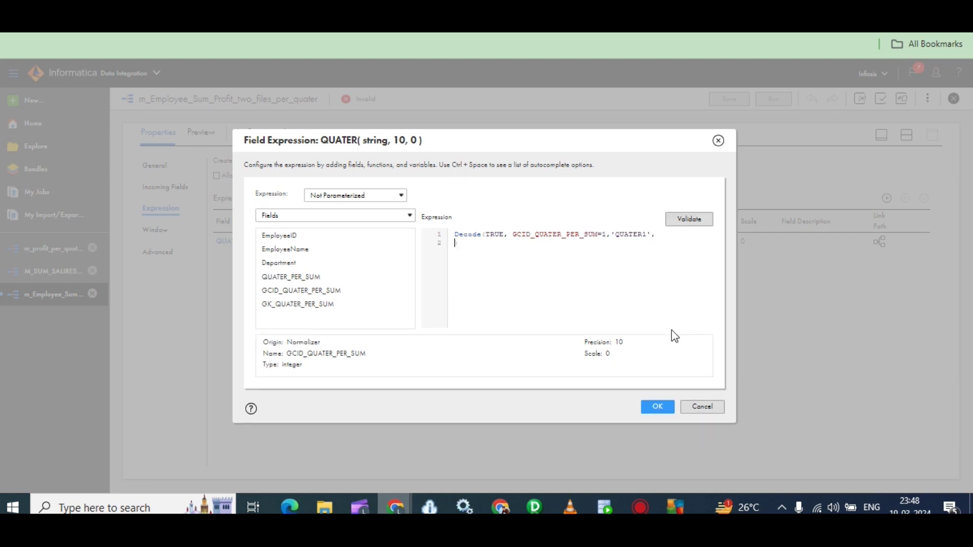
key("ctrl+v")
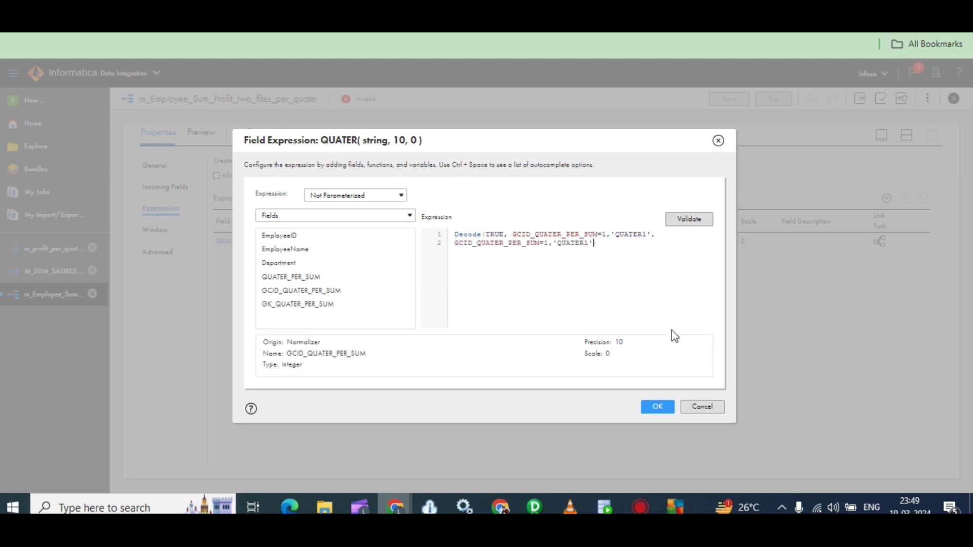
key("ctrl+v")
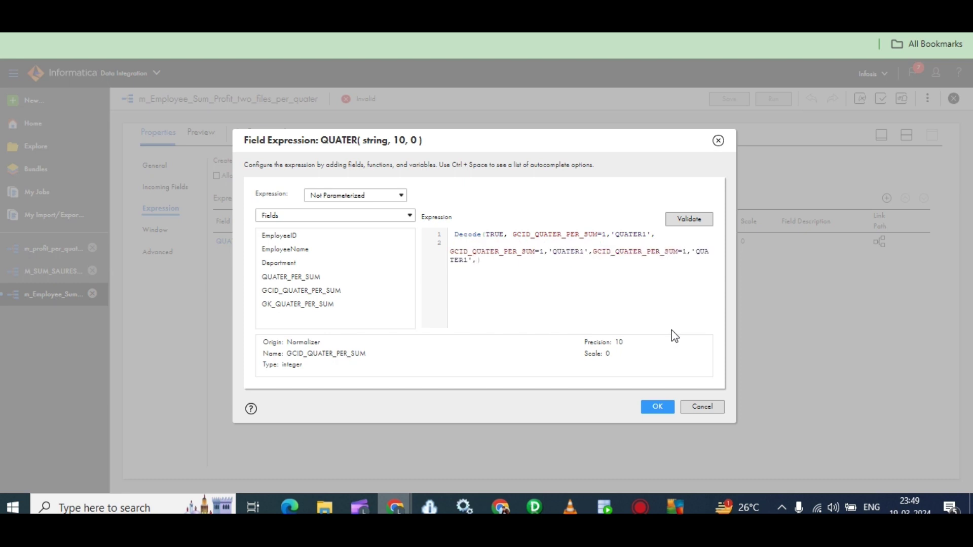
key("ctrl+v")
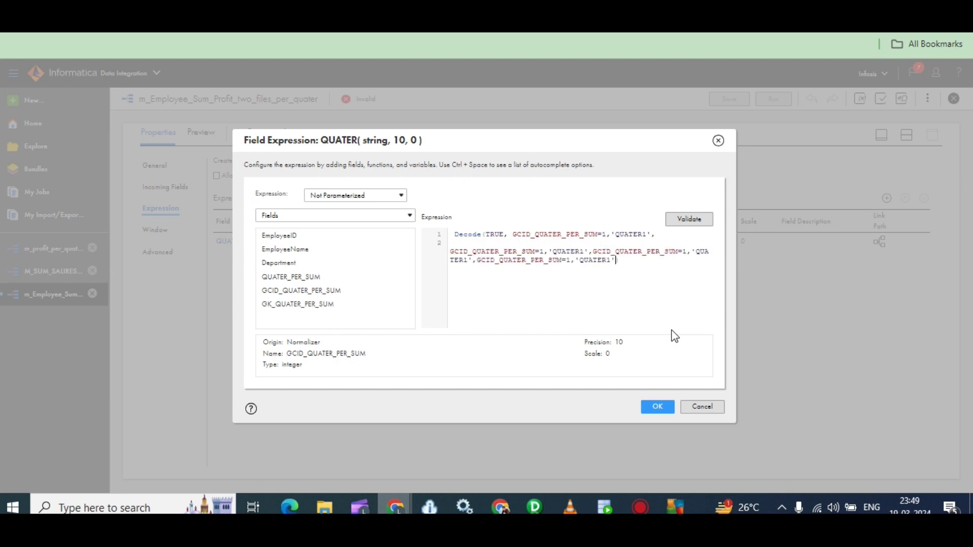
left_click(595, 251)
key("Return")
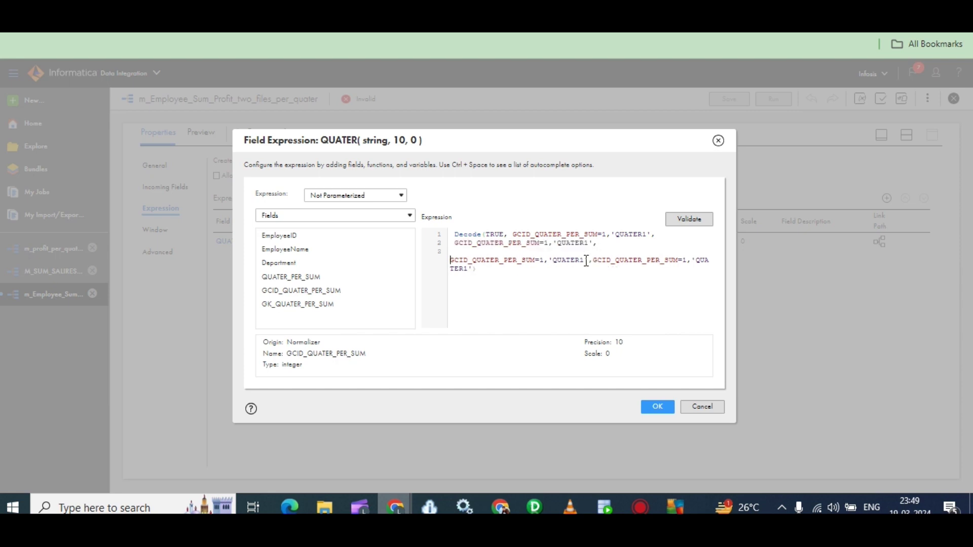
left_click(593, 261)
key("Return")
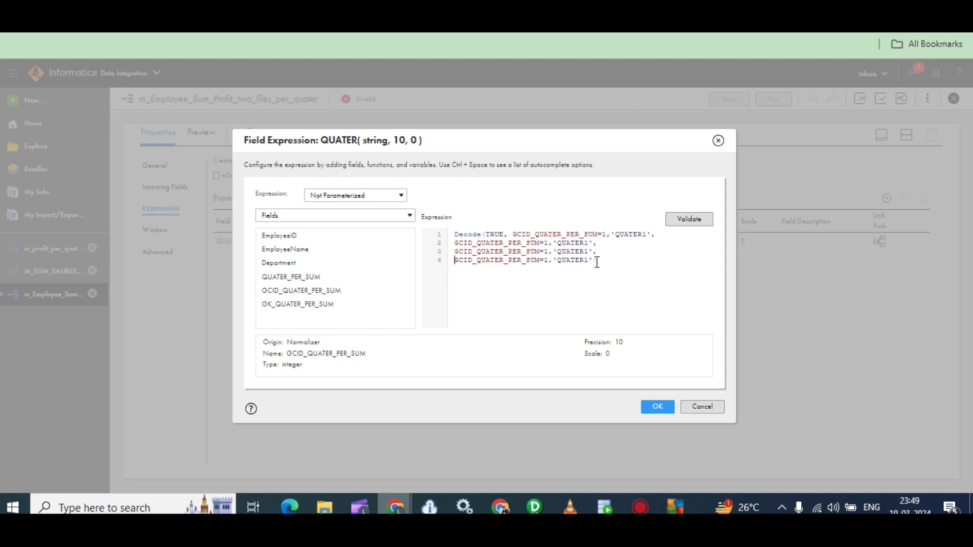
Renumber the three duplicated pairs to conditions 2, 3 and 4 with results 'QUATER2', 'QUATER3' and 'QUATER4', and validate the expression.
left_click_drag(587, 244, 591, 245)
left_click(548, 245)
key("BackSpace")
type("2")
left_click(548, 252)
key("BackSpace")
type("3")
key("Down")
key("BackSpace")
left_click(684, 223)
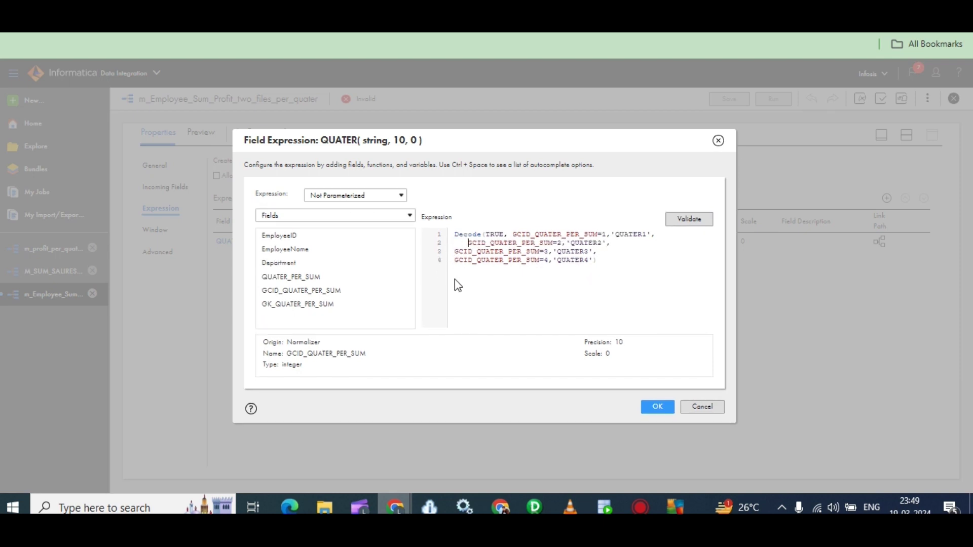
Indent the second to fourth condition lines to align with the first, and accept the QUATER expression.
left_click(455, 252)
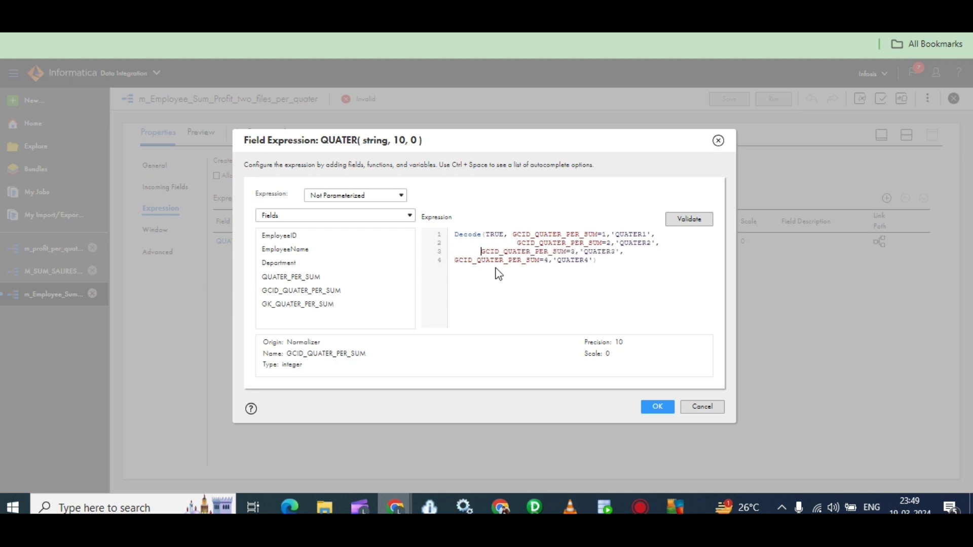
left_click(517, 242)
key("BackSpace")
left_click(509, 252)
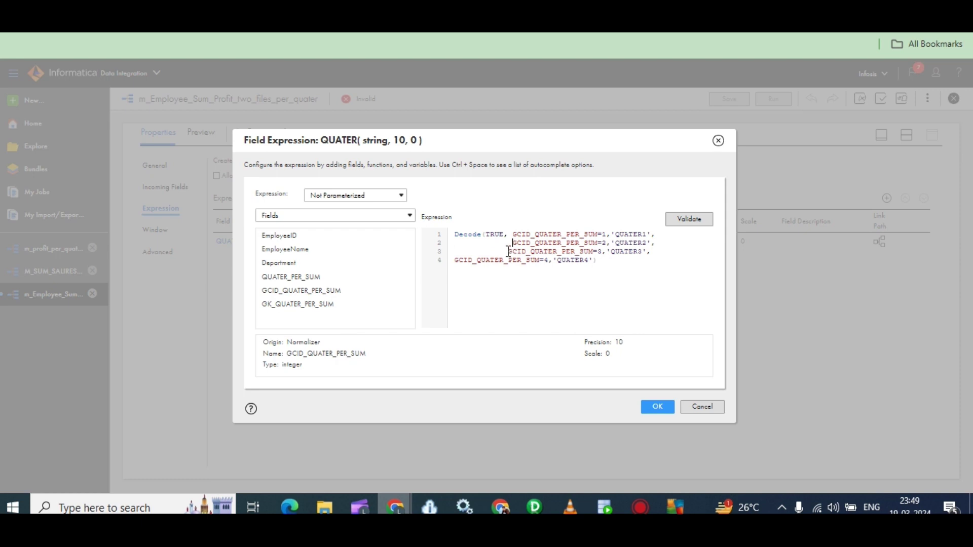
left_click(455, 260)
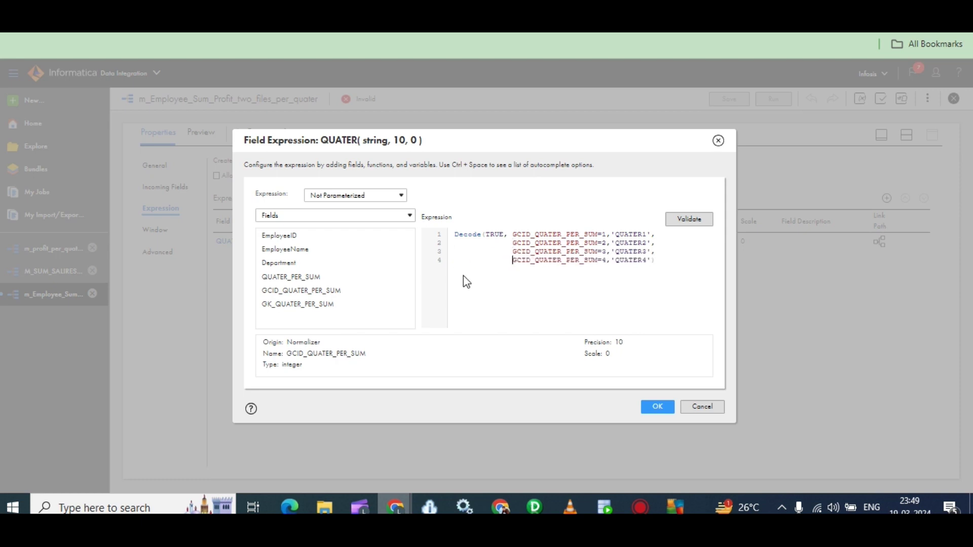
left_click(663, 408)
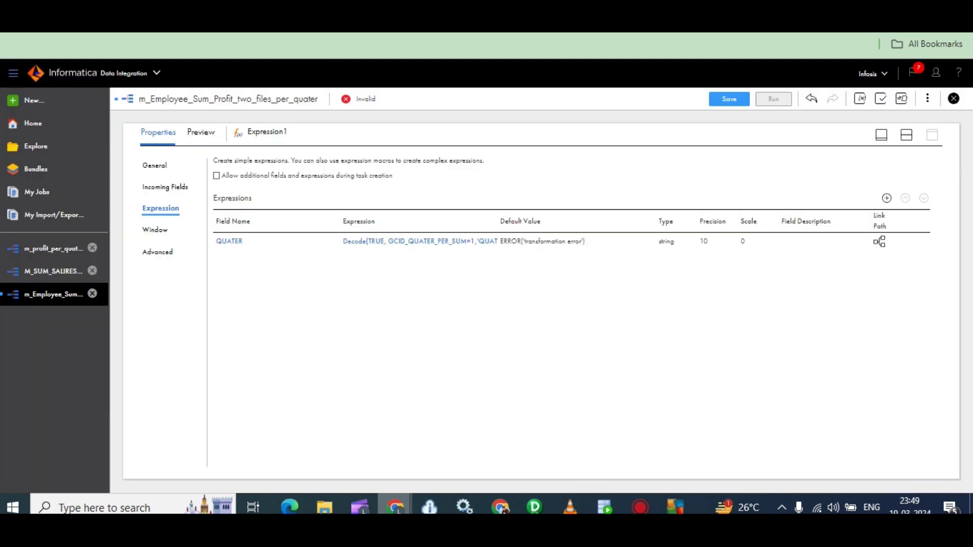
Return to the mapping canvas and move Expression1 and the Employee_Sum_Profit_two_files target apart.
left_click(881, 135)
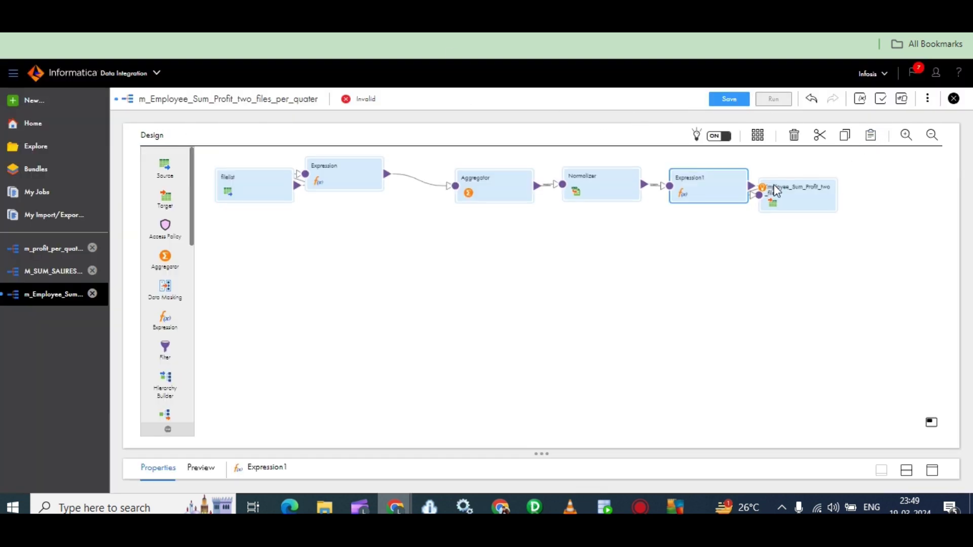
left_click_drag(722, 191, 707, 222)
left_click_drag(795, 201, 806, 196)
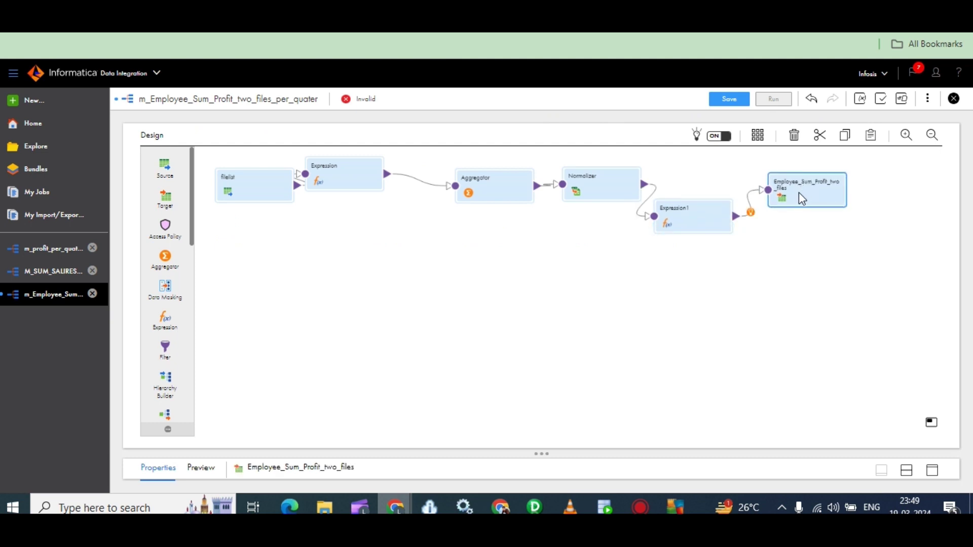
Map the incoming QUATER field to the target's Quarter field and save the mapping.
left_click(931, 471)
left_click(166, 251)
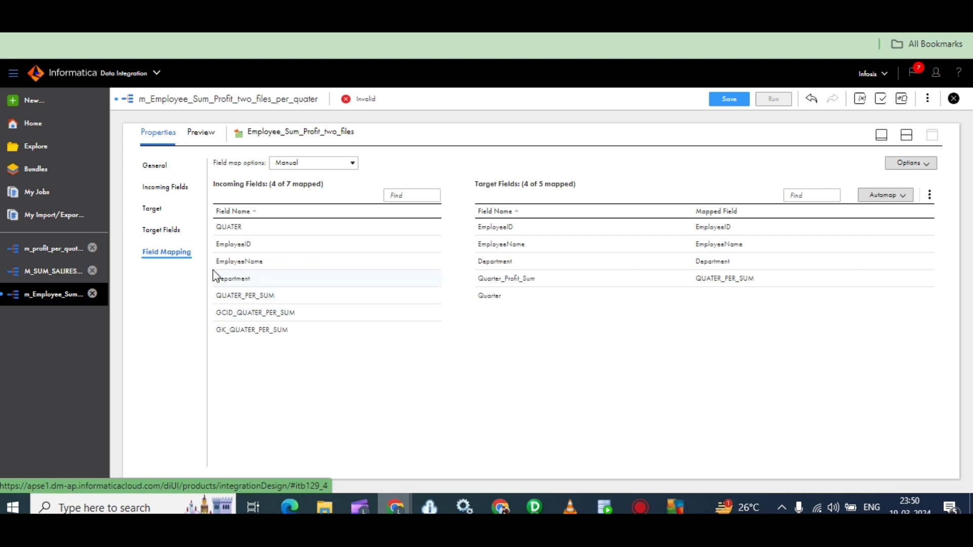
left_click_drag(256, 233, 526, 305)
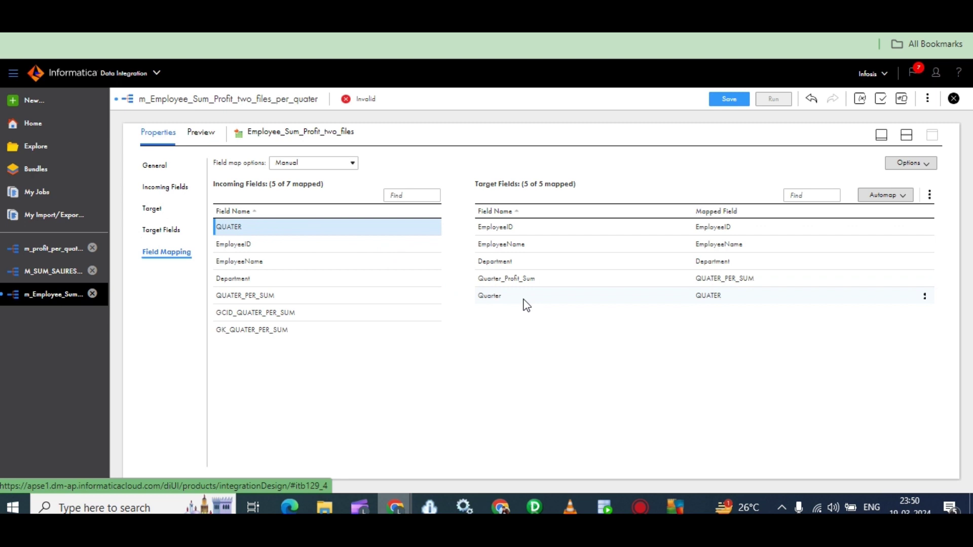
left_click(881, 135)
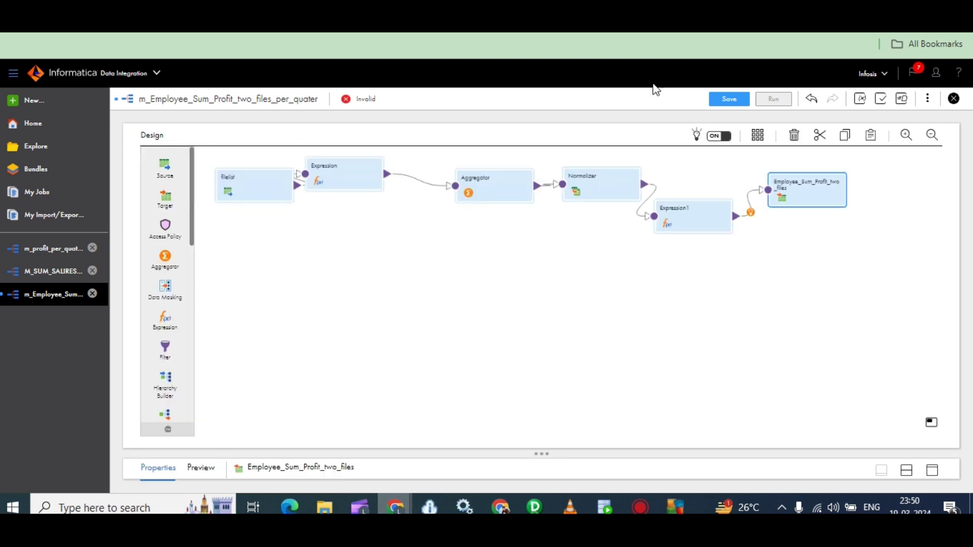
left_click(723, 103)
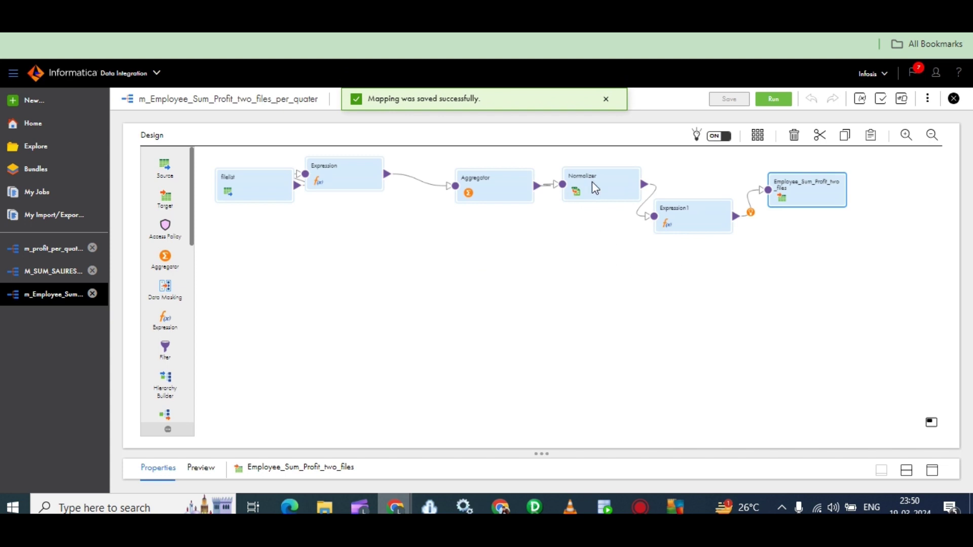
Rearrange the Expression, Aggregator, Normalizer and Expression1 transformations on the canvas, leaving free space before the target.
mouse_move(592, 182)
left_mouse_down()
mouse_move(579, 249)
mouse_move(547, 276)
mouse_move(585, 187)
left_mouse_up()
left_click_drag(478, 196, 475, 207)
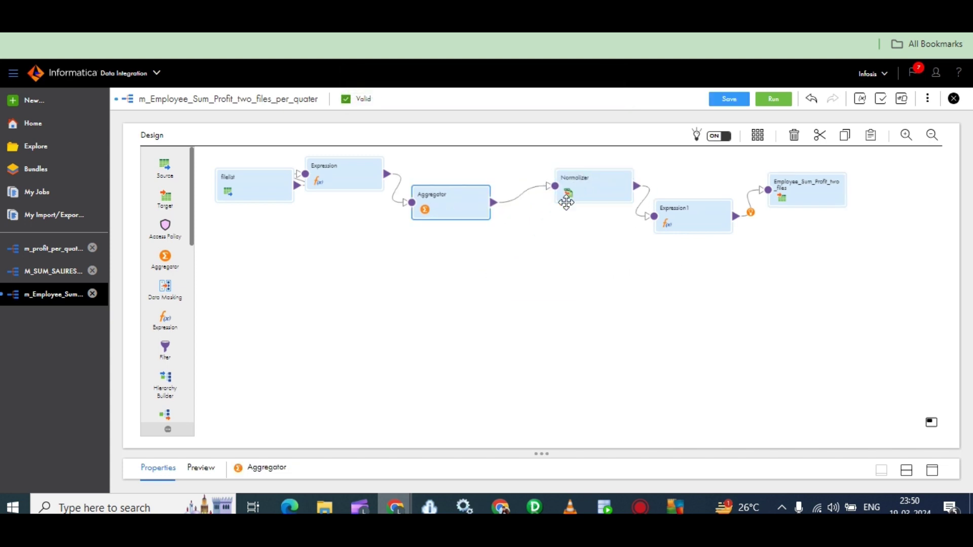
left_click_drag(567, 195, 538, 245)
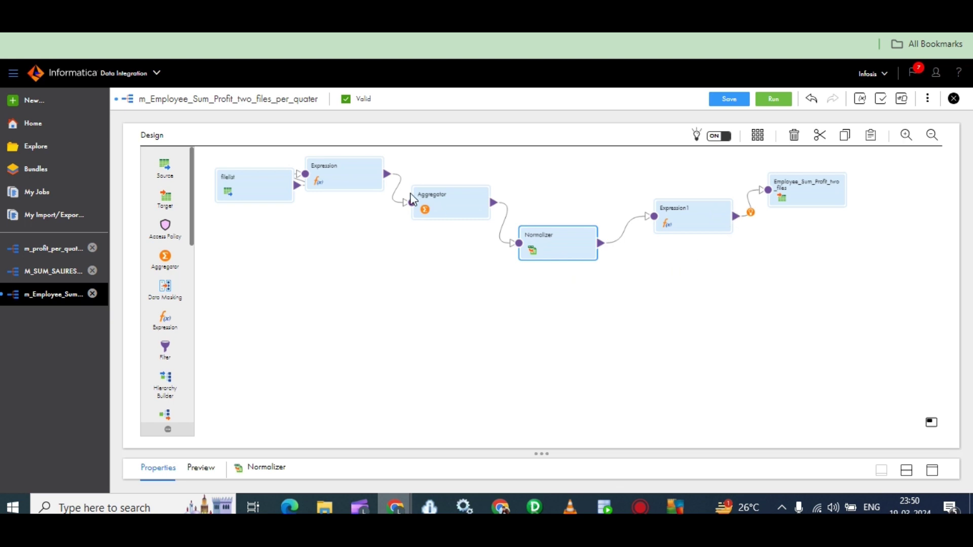
left_click_drag(334, 186, 310, 262)
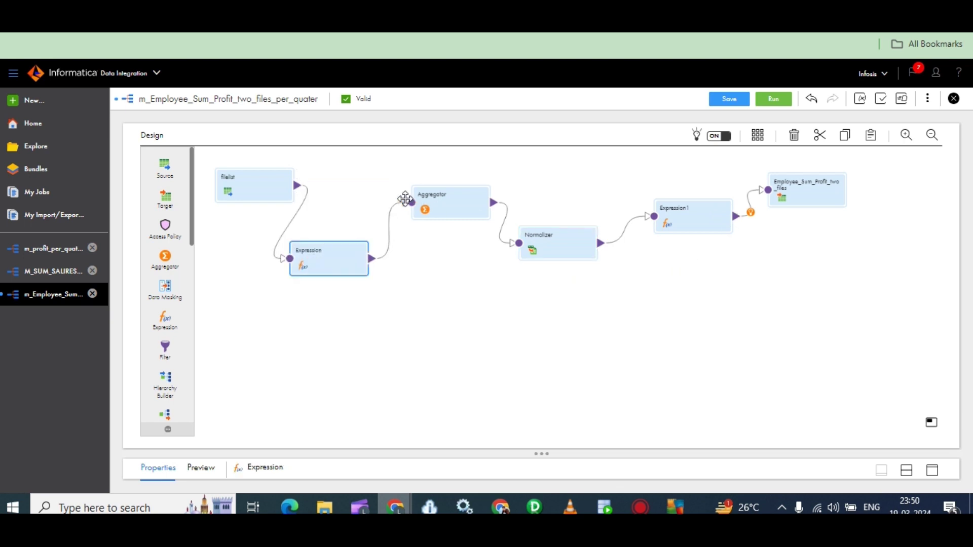
left_click_drag(416, 200, 379, 192)
left_click_drag(570, 249, 523, 192)
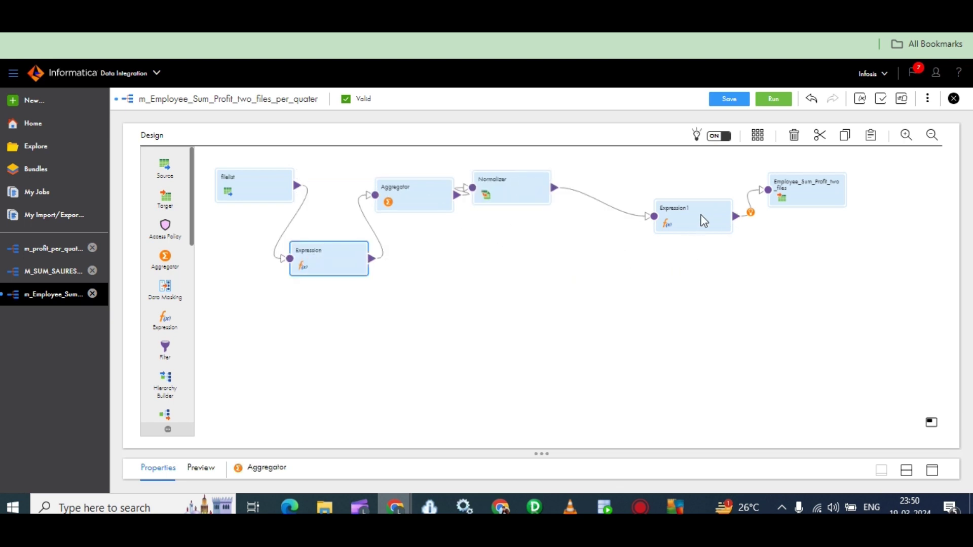
left_click_drag(700, 214, 625, 217)
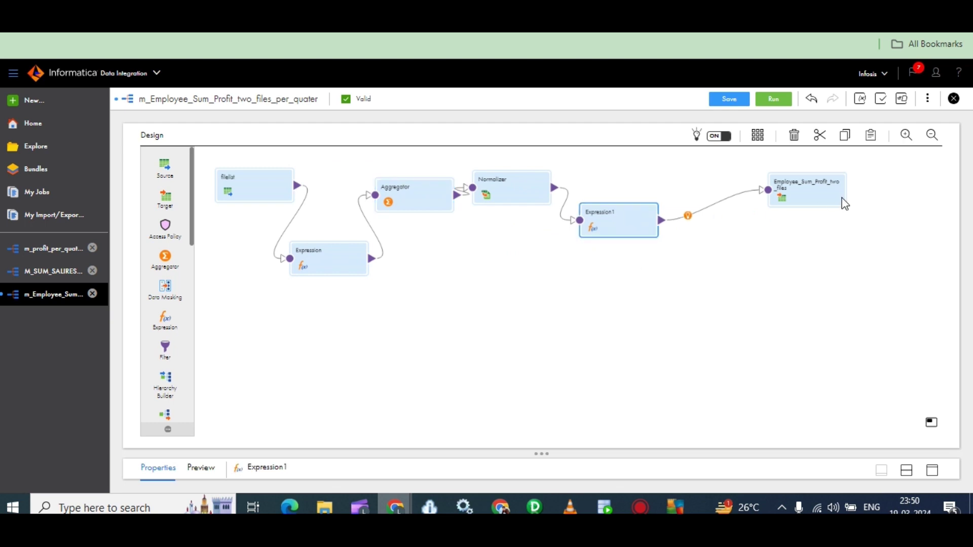
Insert a Filter transformation below and after Expression1, and delete its link to the Employee_Sum_Profit_two_files target.
left_click(817, 191)
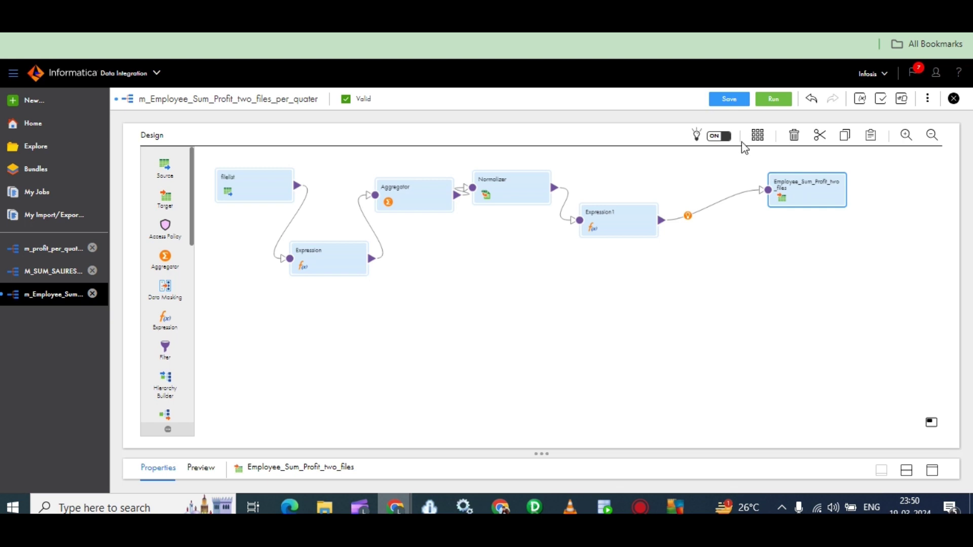
left_click(616, 218)
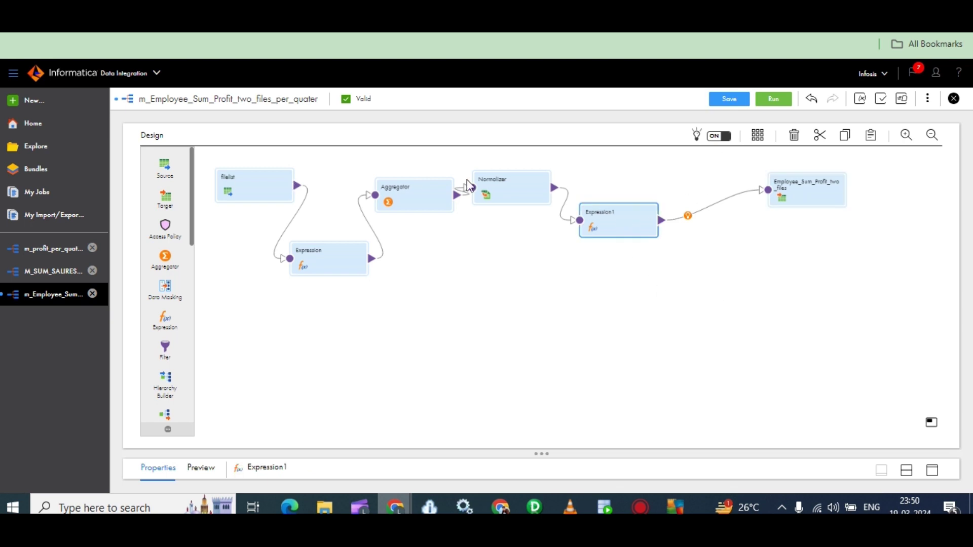
left_click(687, 216)
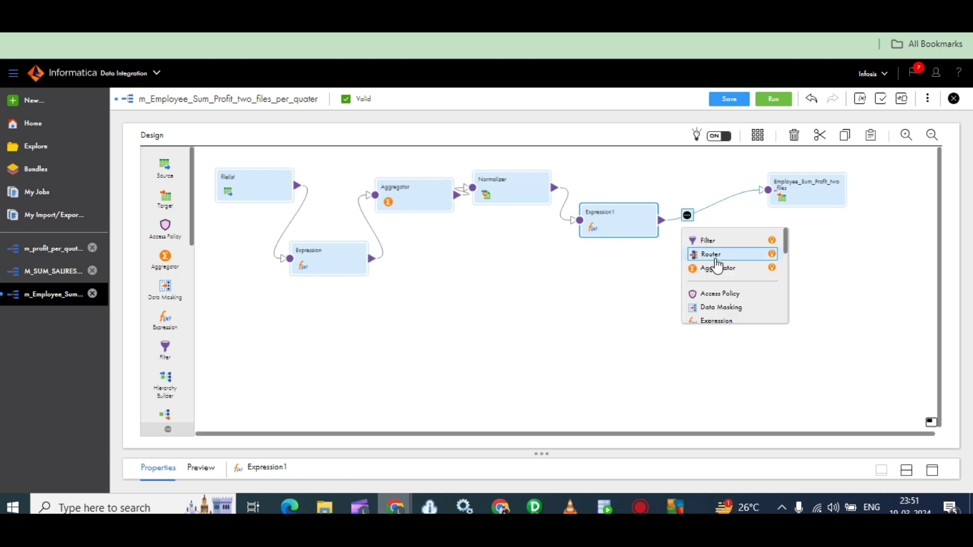
left_click(707, 240)
left_click_drag(725, 223, 722, 293)
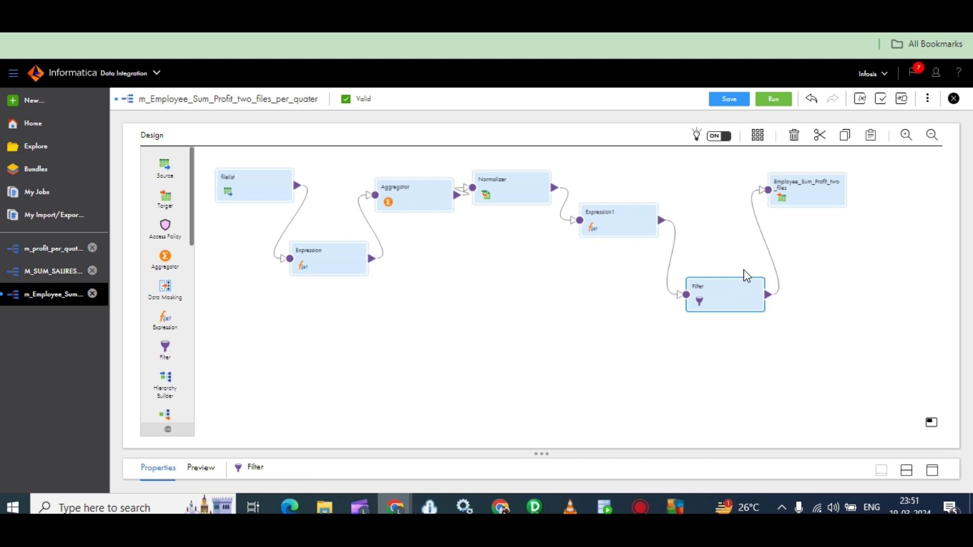
left_click(764, 215)
left_click(794, 137)
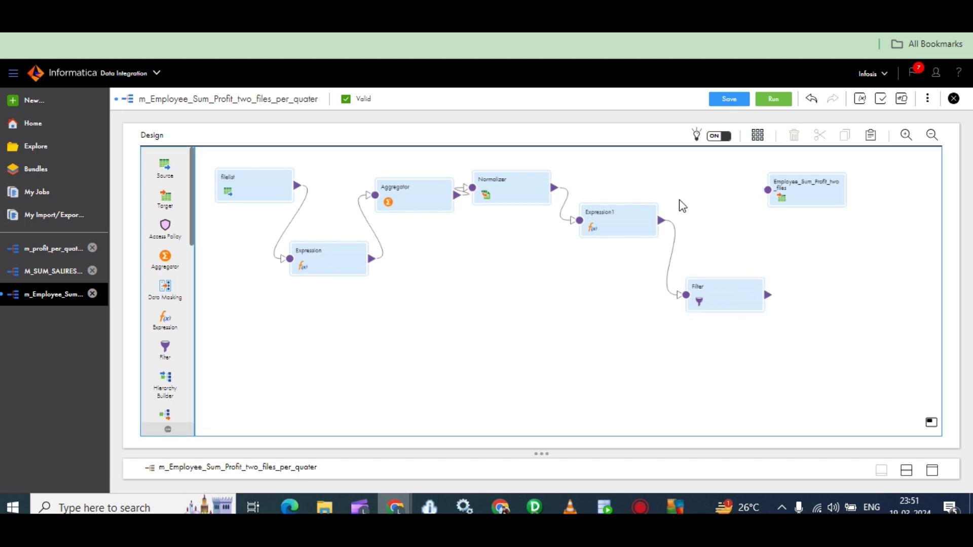
Link Expression1's output to the Employee_Sum_Profit_two_files target.
left_click_drag(661, 221, 767, 189)
left_click(643, 228)
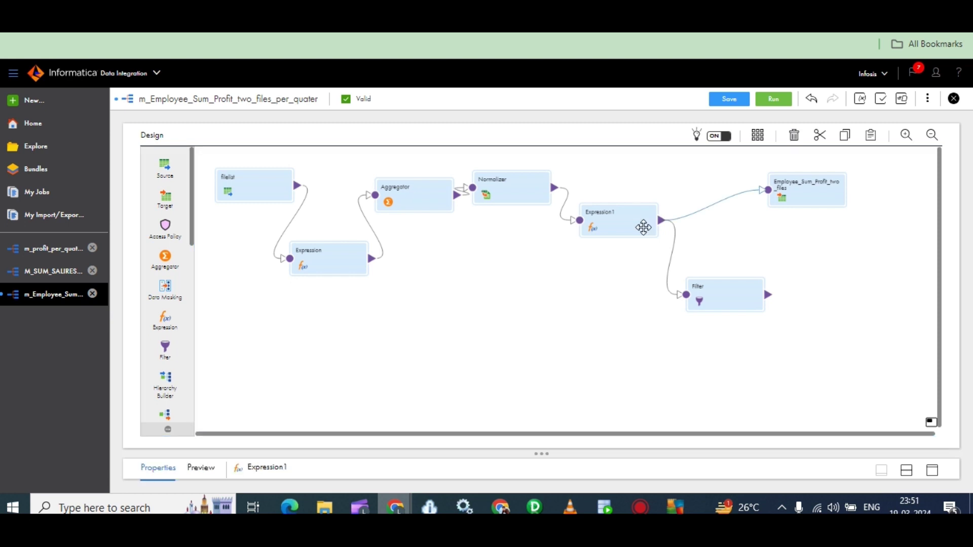
Add a simple condition to the Filter transformation that keeps rows where QUATER = QUATER4, and return to the canvas.
left_click(734, 298)
left_click(933, 471)
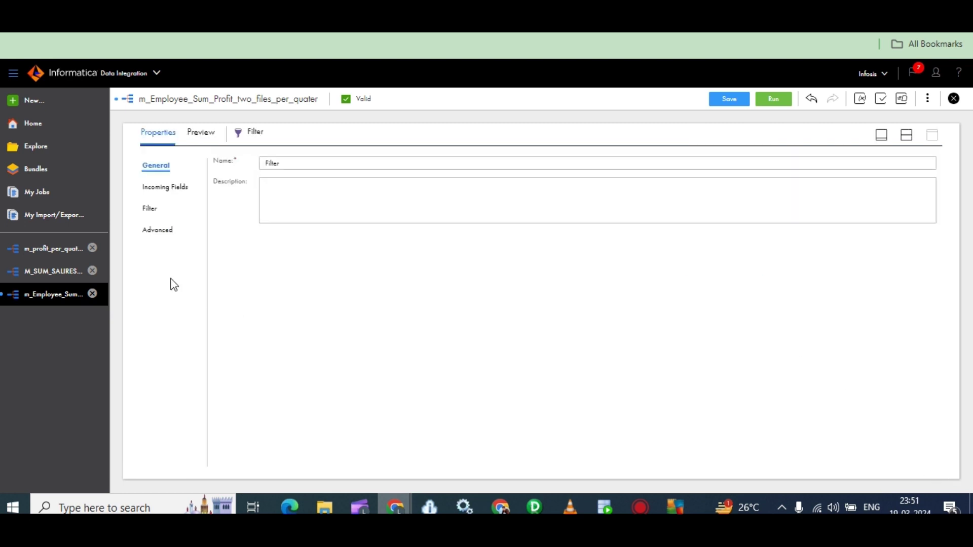
left_click(154, 210)
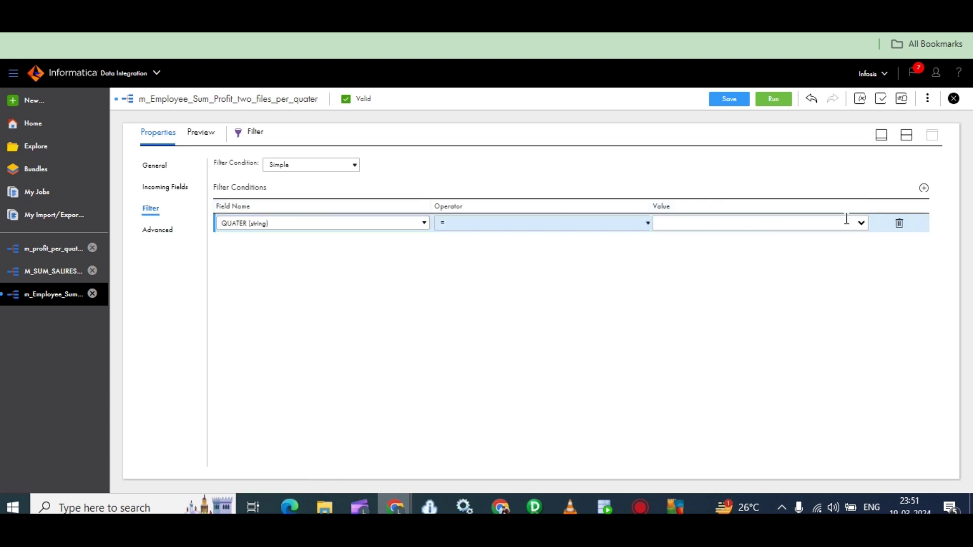
left_click(860, 222)
left_click(686, 219)
type("QUATER4")
left_click(803, 276)
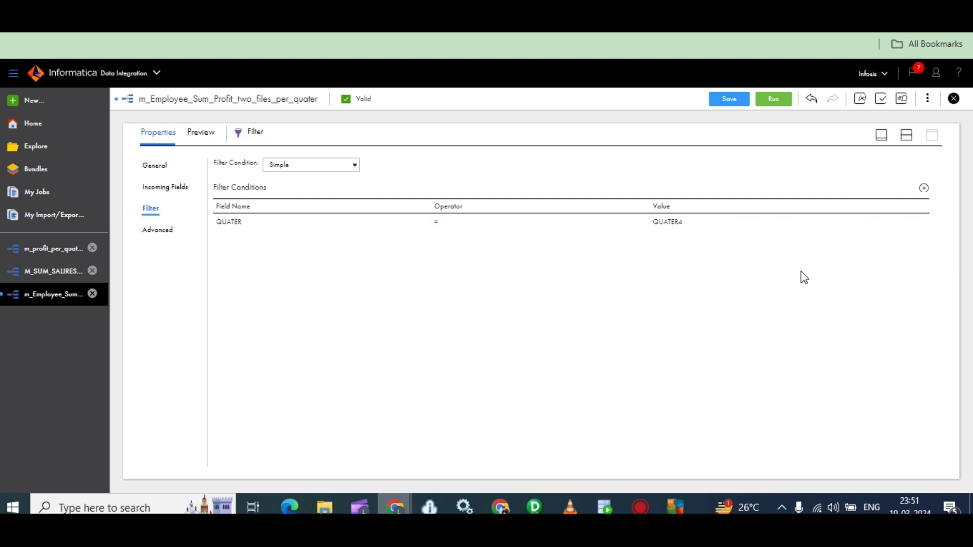
left_click(882, 135)
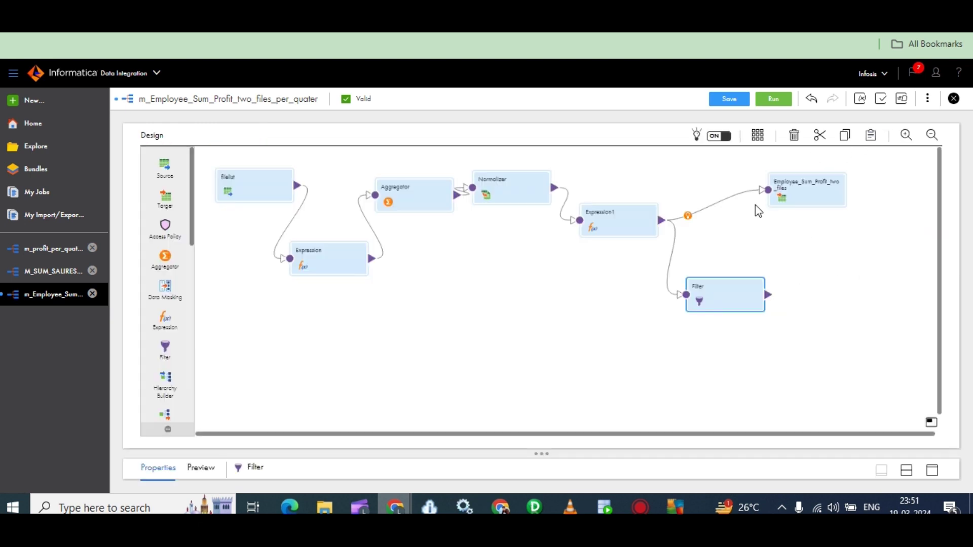
Review the Decode expression of the QUATER field in Expression1, checking the spelling of its fourth-quarter label.
left_click(621, 225)
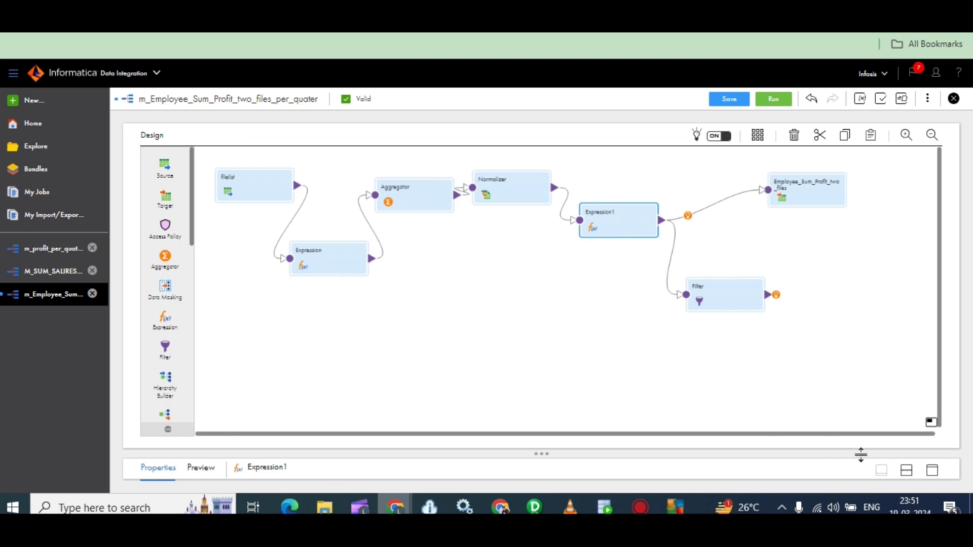
left_click(932, 470)
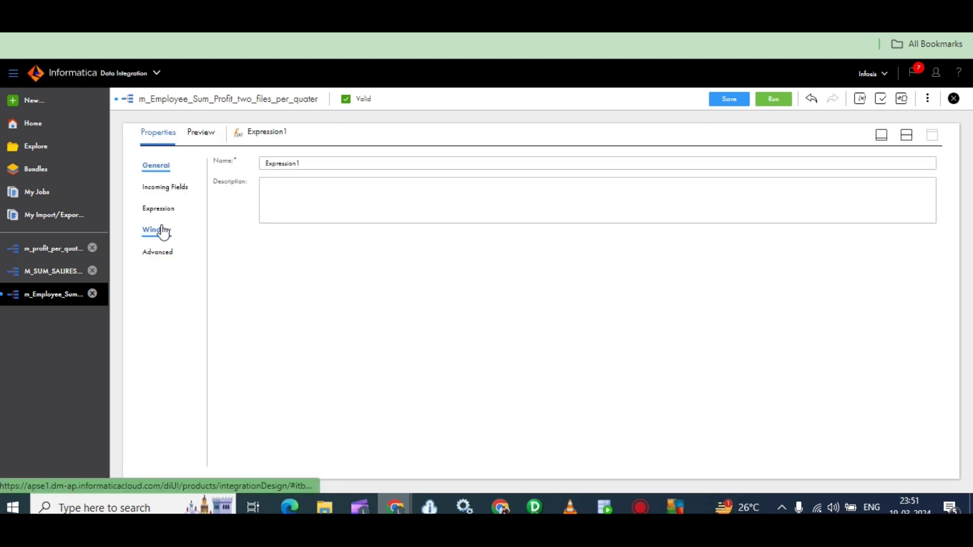
left_click(159, 208)
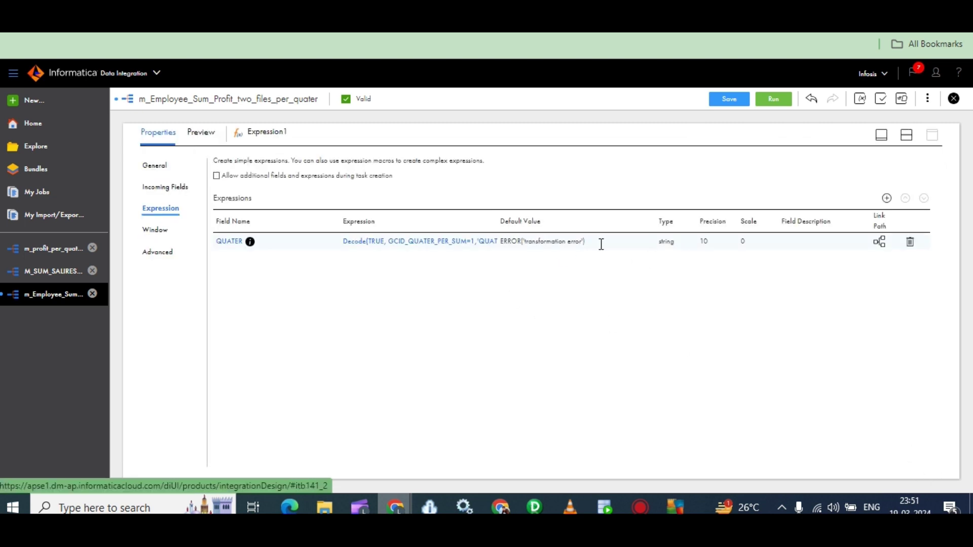
left_click(412, 247)
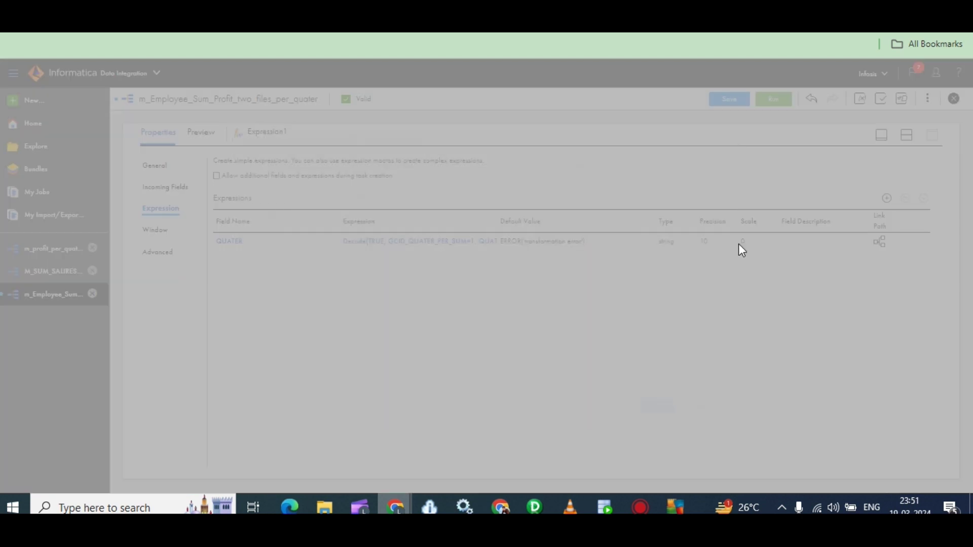
left_click_drag(647, 260, 618, 261)
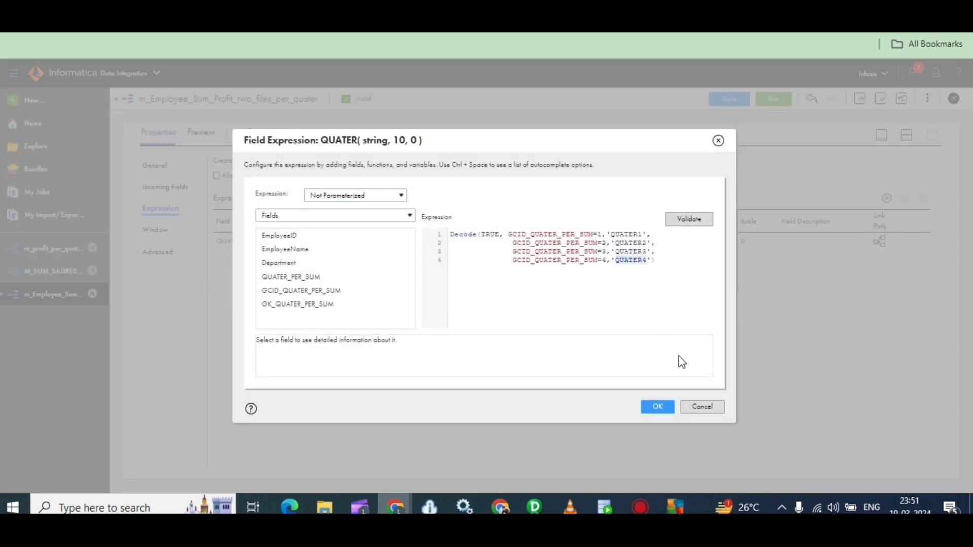
left_click(654, 409)
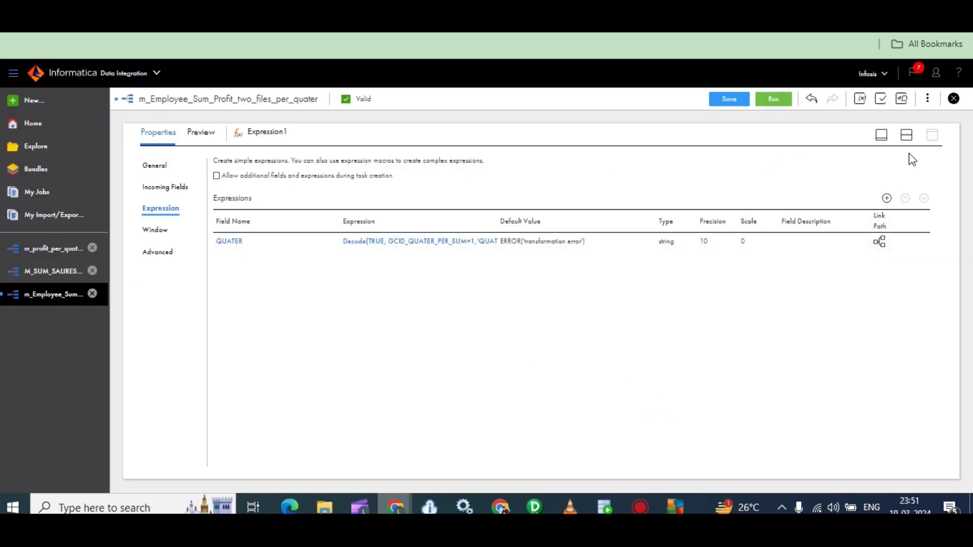
left_click(882, 137)
Recheck the field, operator and value of the Filter transformation's condition, and return to the canvas.
left_click(722, 291)
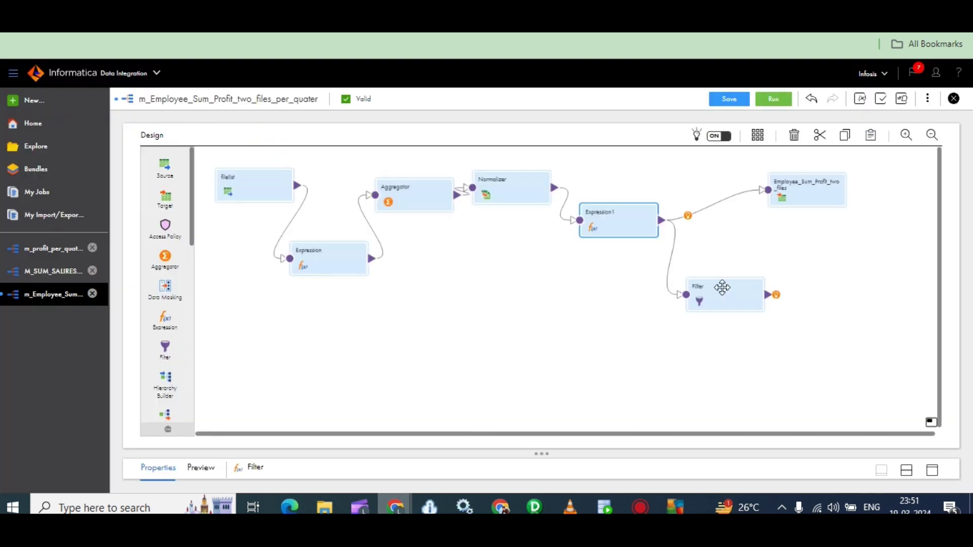
left_click(932, 471)
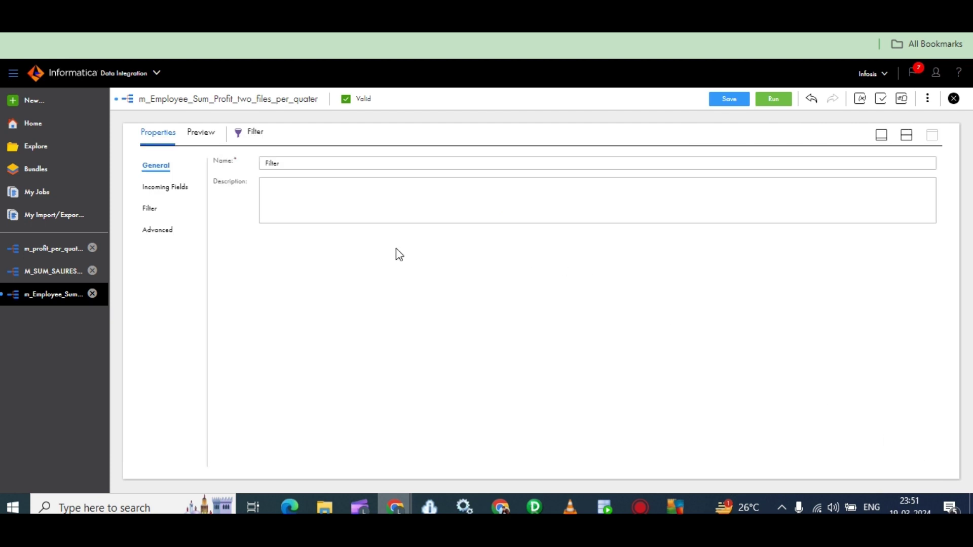
left_click(155, 209)
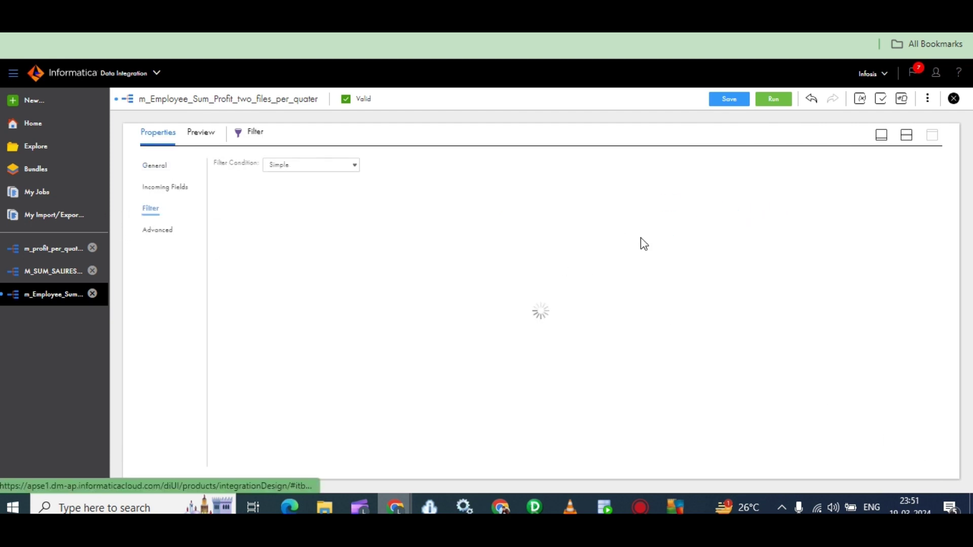
left_click(695, 222)
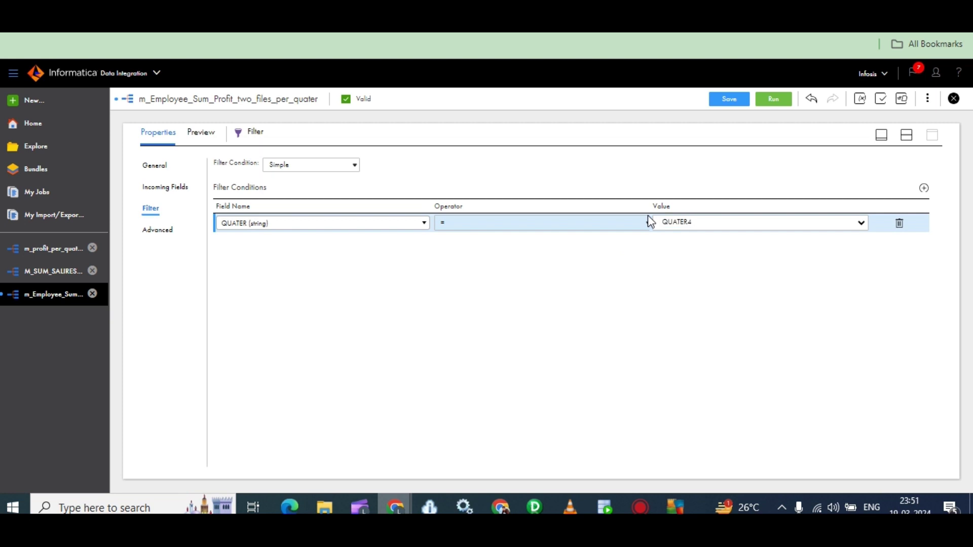
left_click(740, 262)
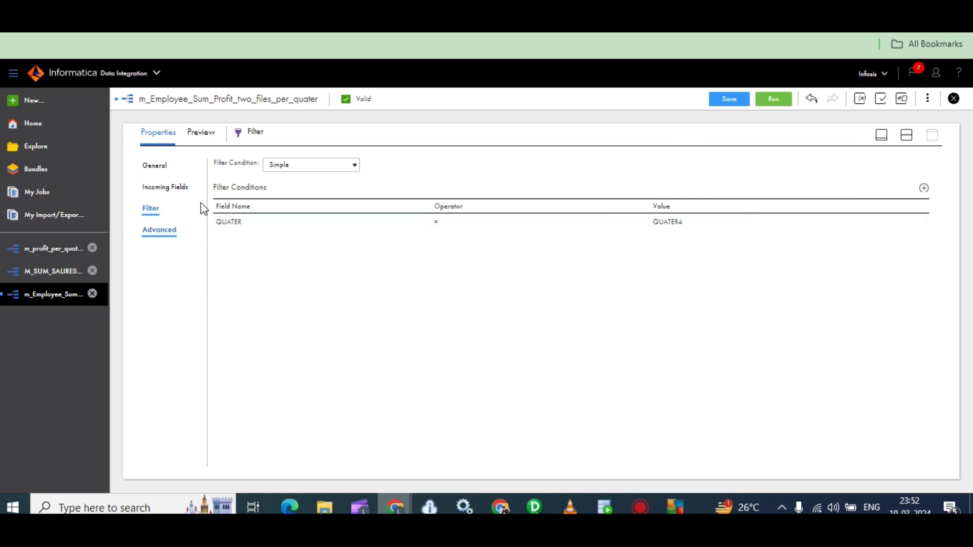
left_click(882, 135)
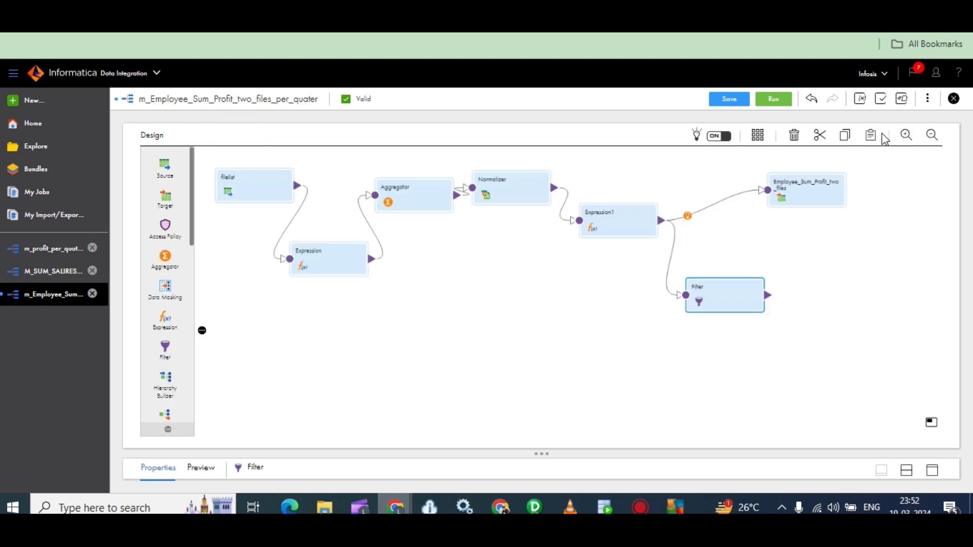
Shift the Filter transformation slightly and attach a new Target transformation to its output.
left_click_drag(725, 299, 711, 298)
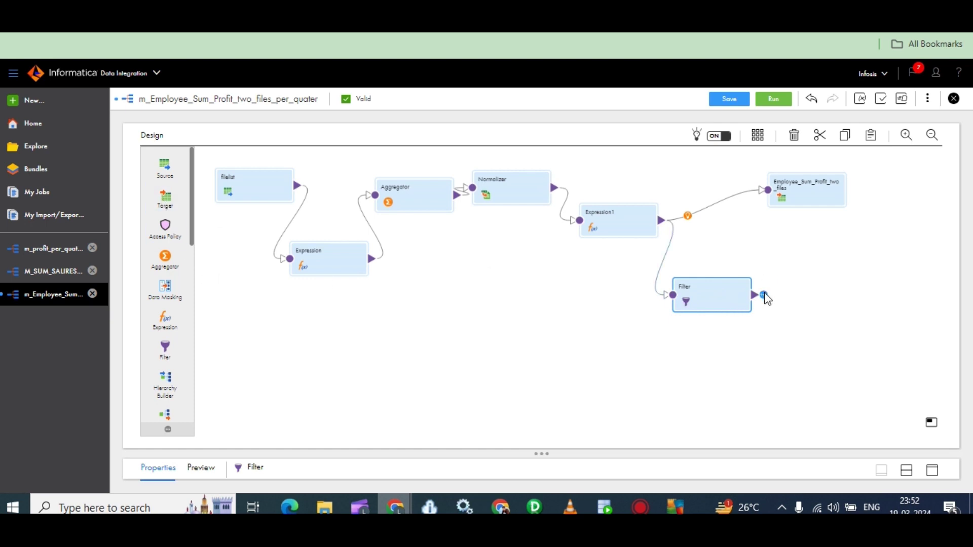
left_click(764, 295)
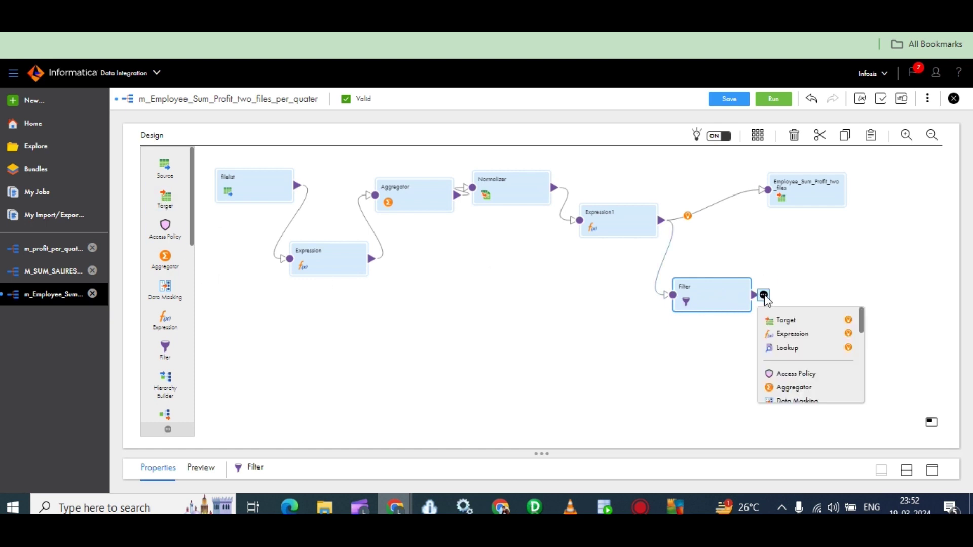
left_click(786, 320)
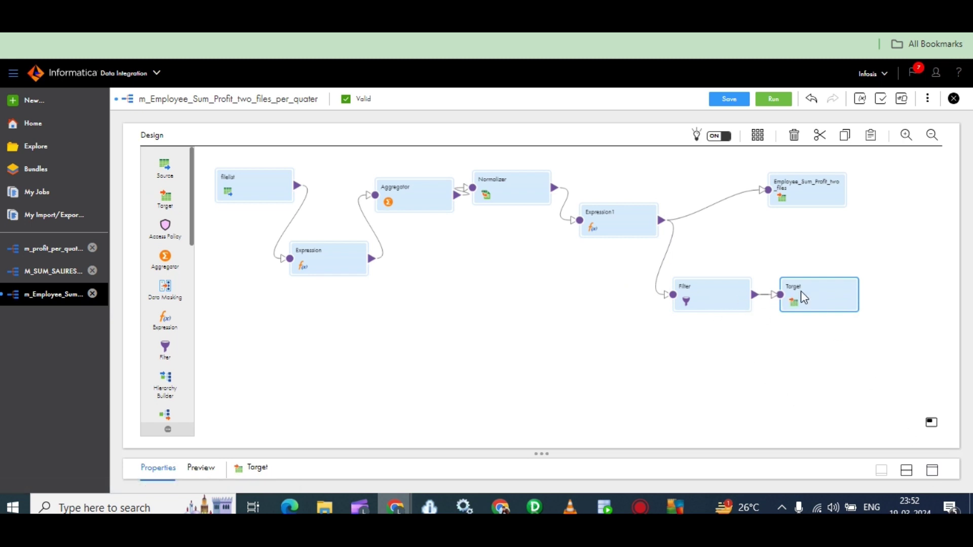
Move the Filter away from the new Target and insert a Rank transformation on the link between them.
left_click_drag(686, 294, 616, 303)
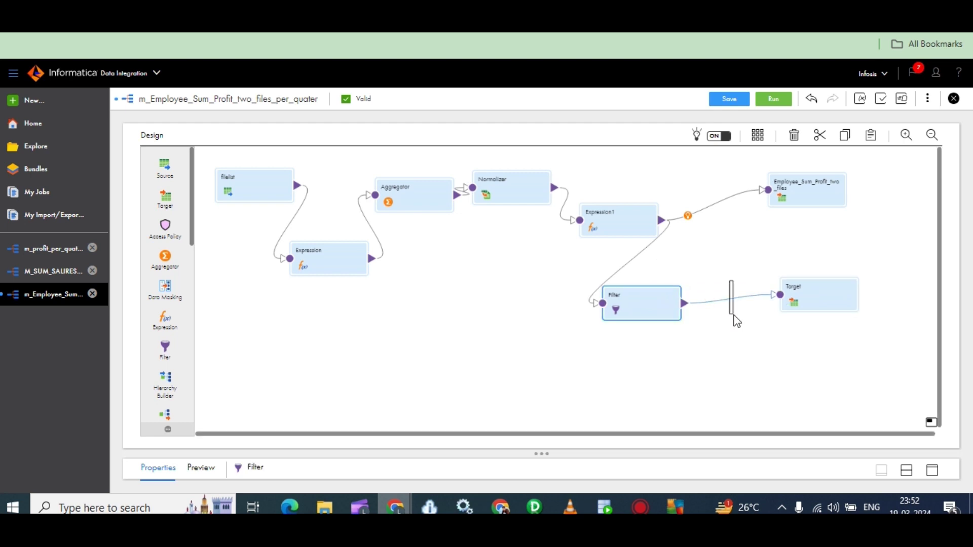
left_click(822, 295)
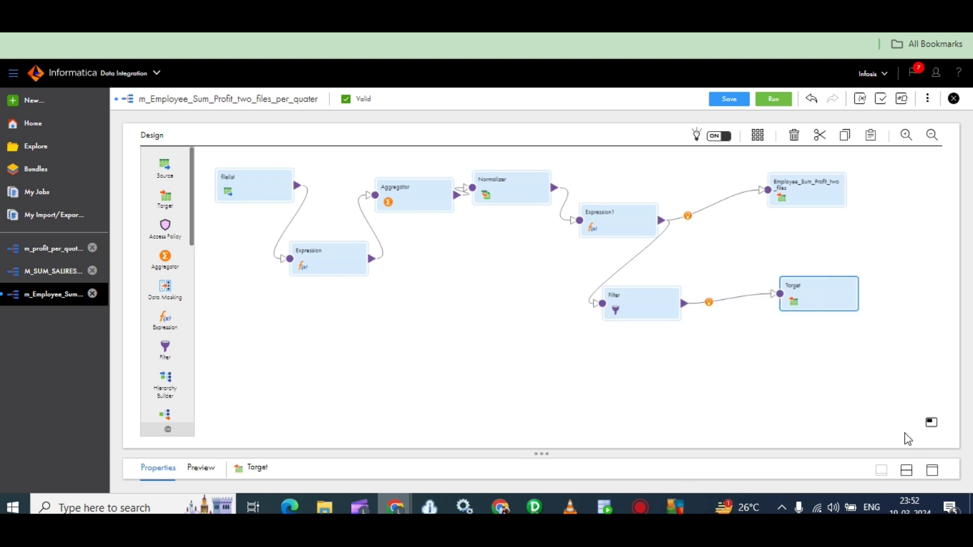
left_click(708, 302)
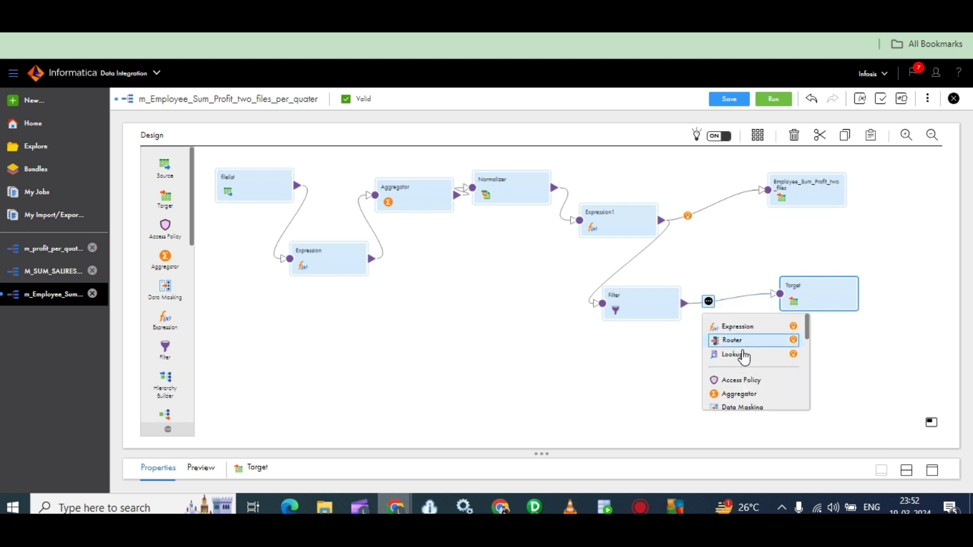
scroll(734, 379, "down", 3)
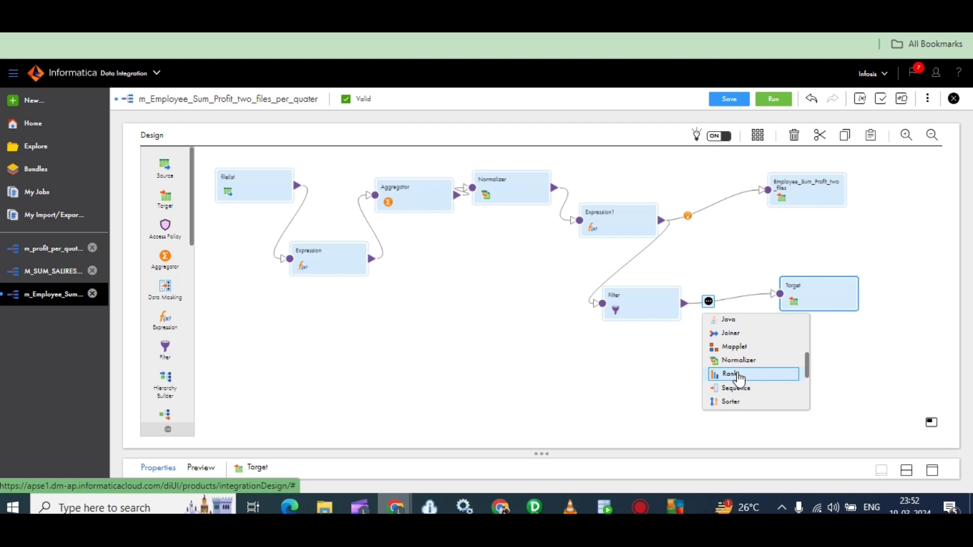
left_click(738, 376)
left_click(738, 306)
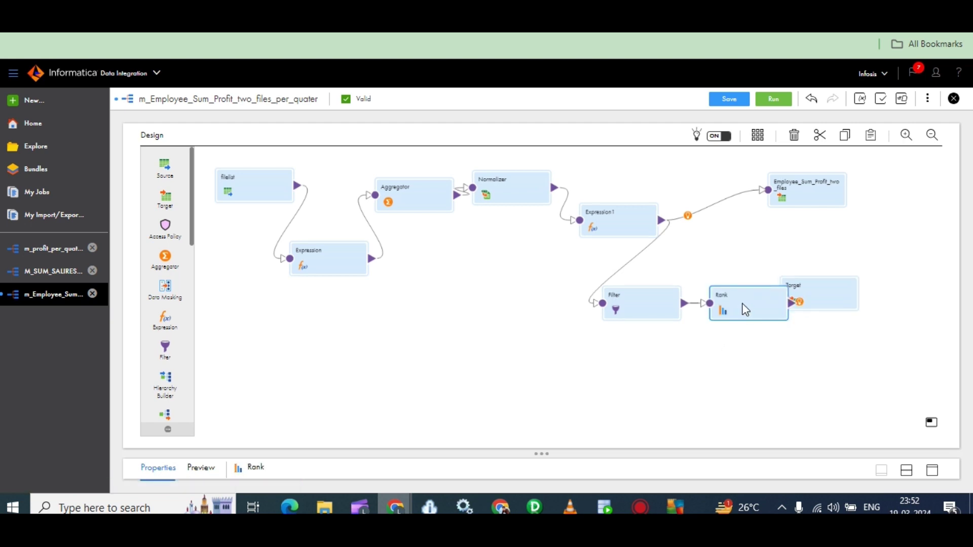
Configure the Rank transformation to rank by EmployeeID (string) with the number of rows set to 5.
left_click(933, 471)
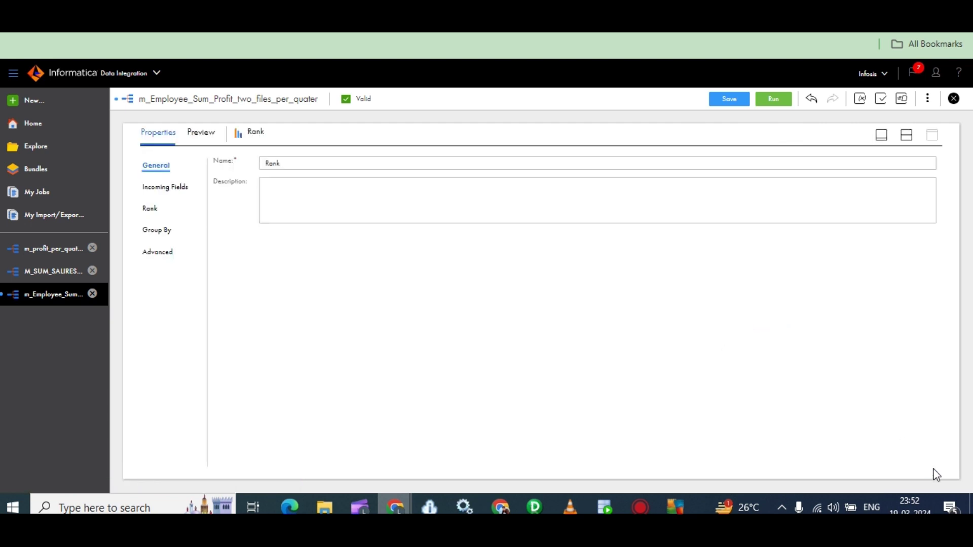
left_click(157, 209)
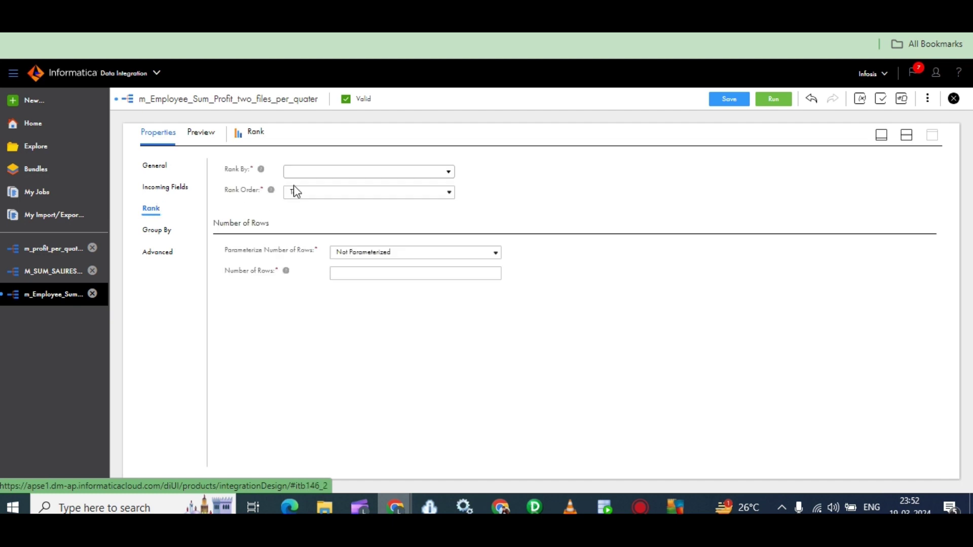
left_click(447, 174)
left_click(335, 217)
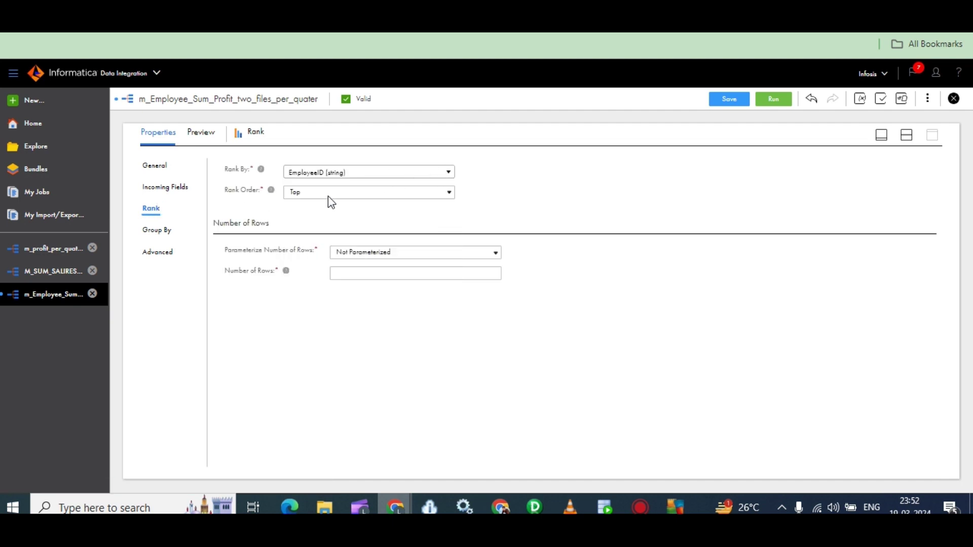
left_click(368, 273)
left_click(624, 282)
Look over the Rank transformation's Group By, Advanced and Rank settings, and return to the canvas.
left_click(167, 229)
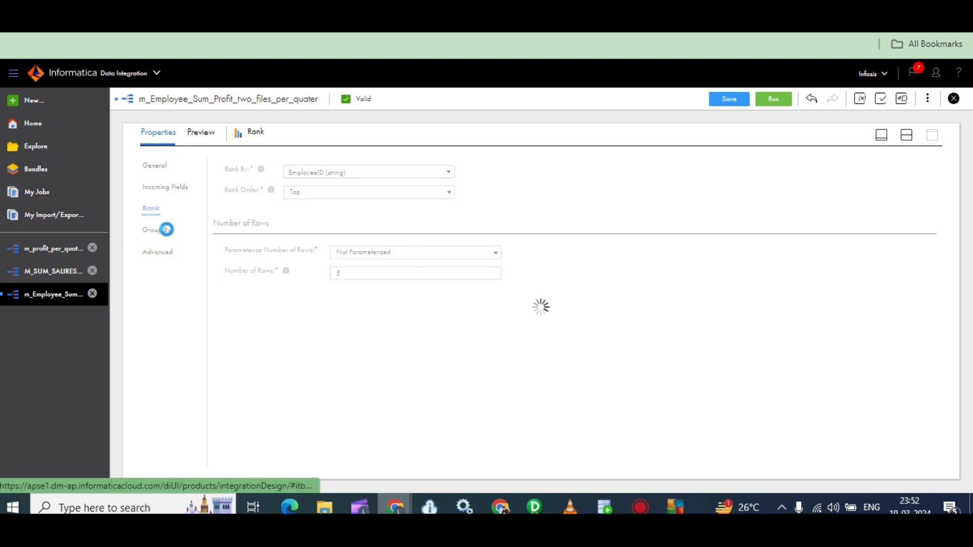
left_click(156, 257)
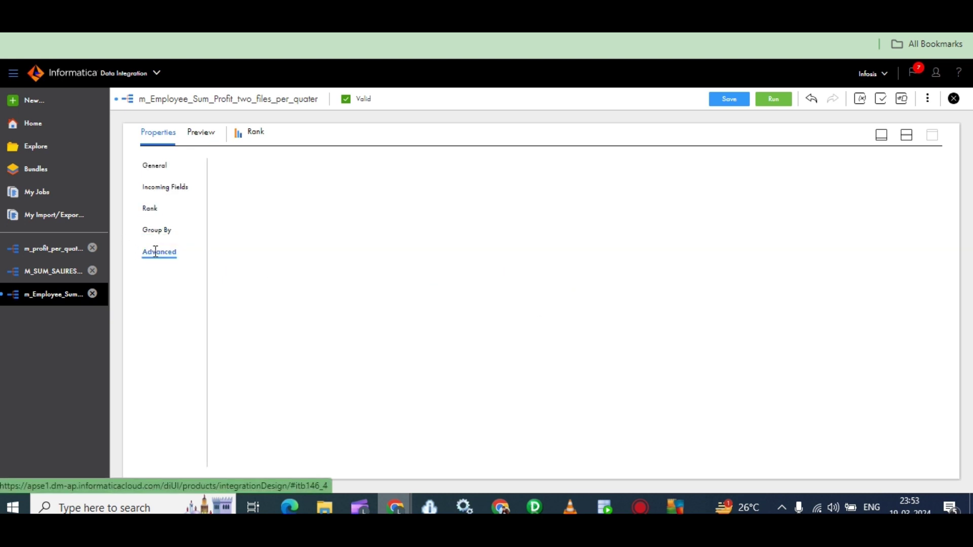
left_click(154, 229)
left_click(156, 252)
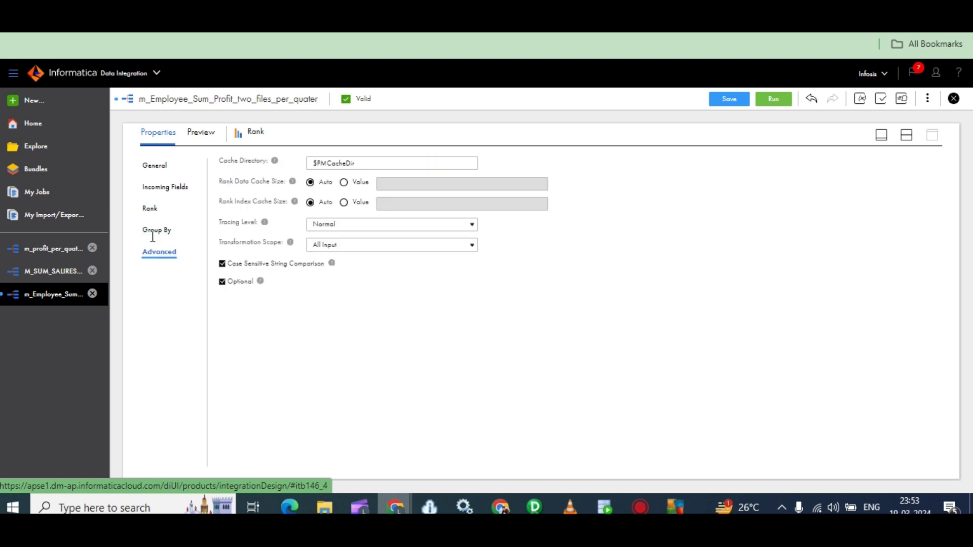
left_click(150, 208)
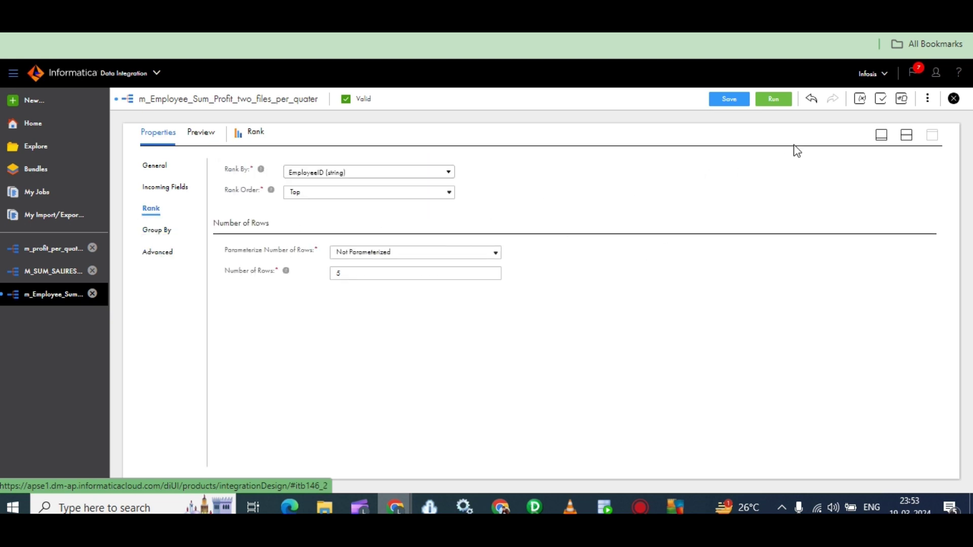
left_click(882, 135)
Move the new Target up beside the Rank transformation and set its connection to flat_src_iics (Flat File).
left_click_drag(838, 306, 882, 268)
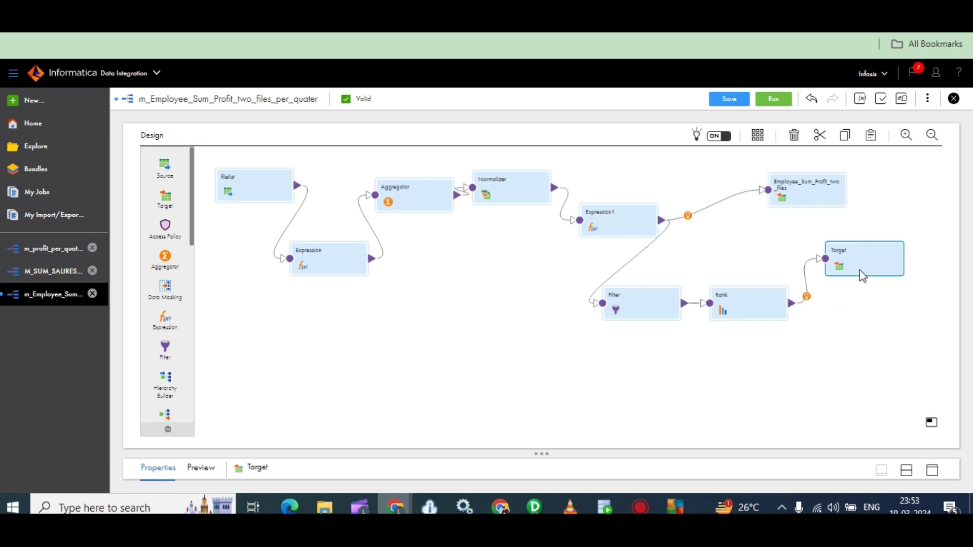
left_click(932, 471)
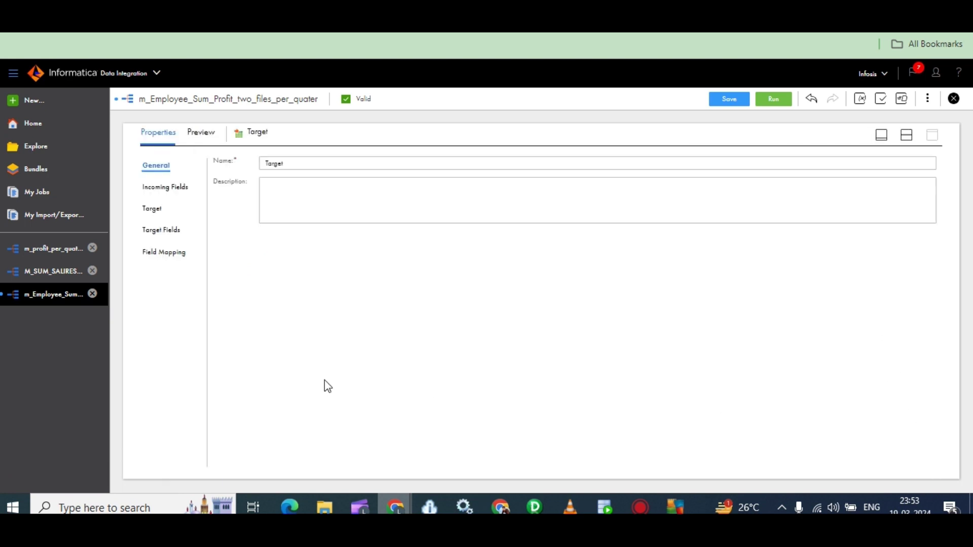
left_click(152, 208)
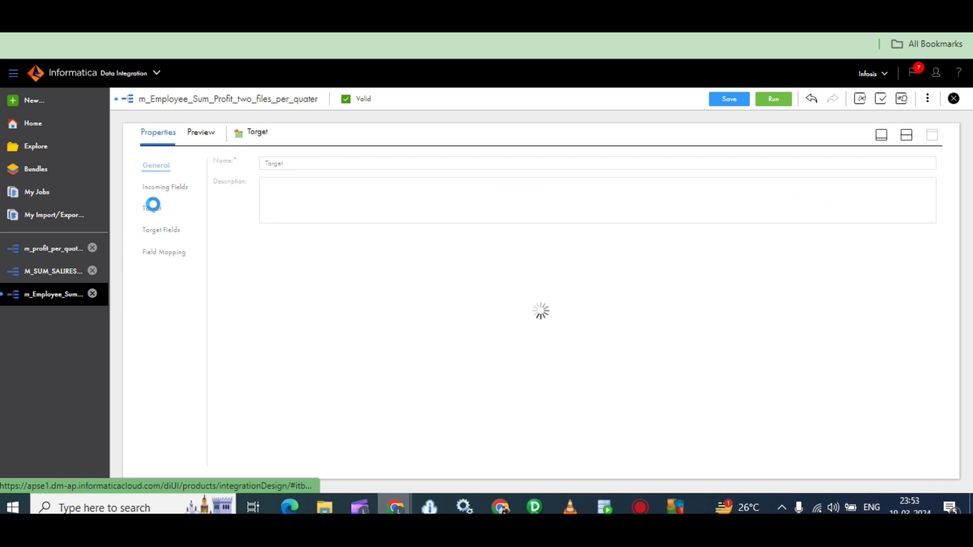
left_click(408, 190)
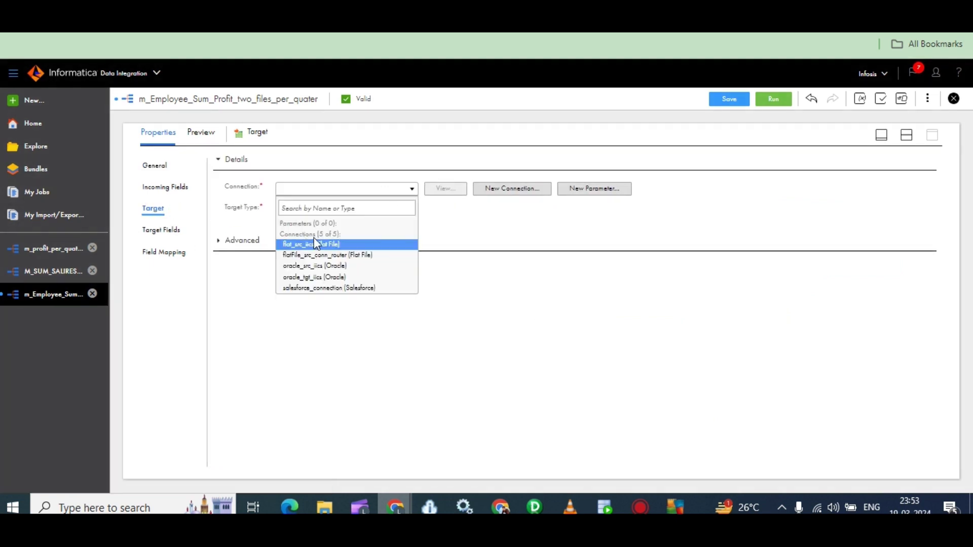
left_click(380, 244)
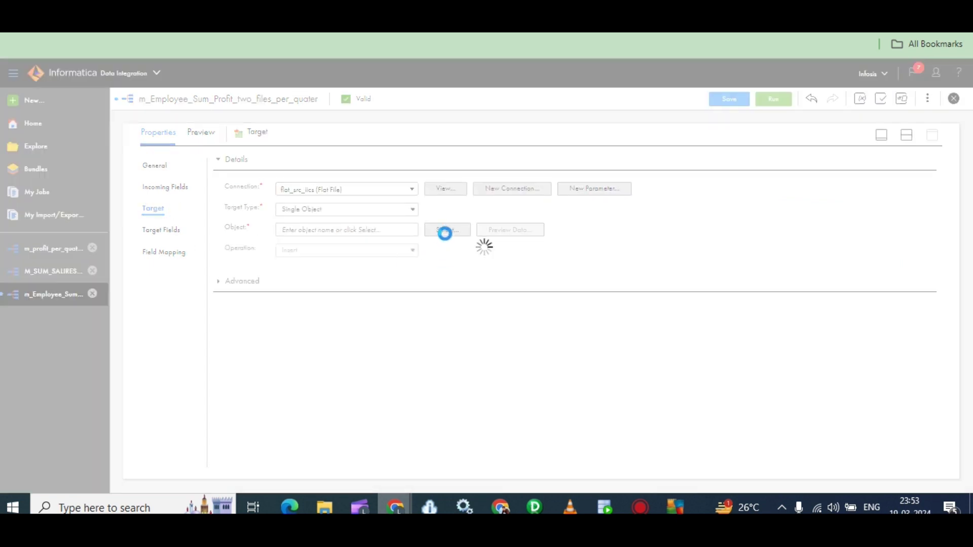
Set the Target's object to be created at runtime with the static file name TOP_5_EMPLOYEES_SALRY.CSV.
left_click(447, 231)
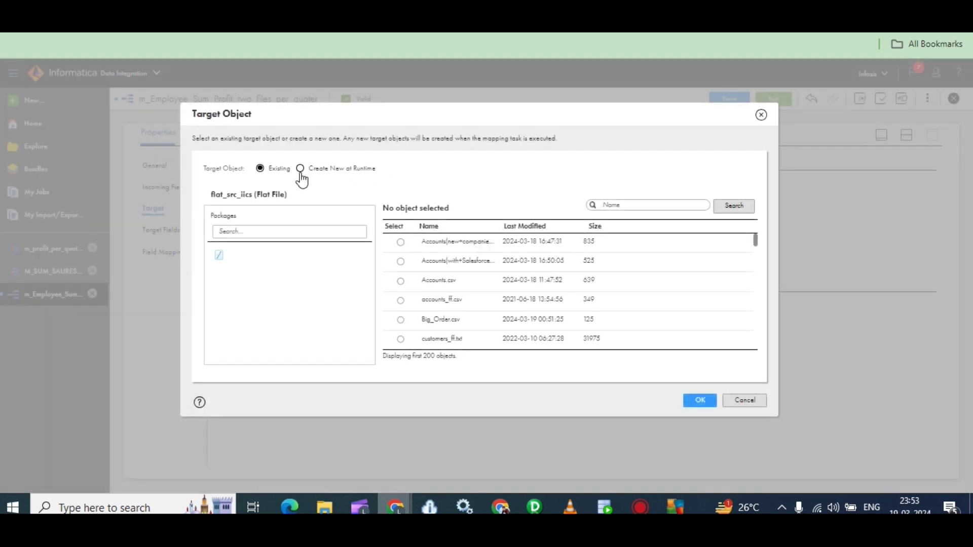
left_click(300, 171)
left_click(342, 267)
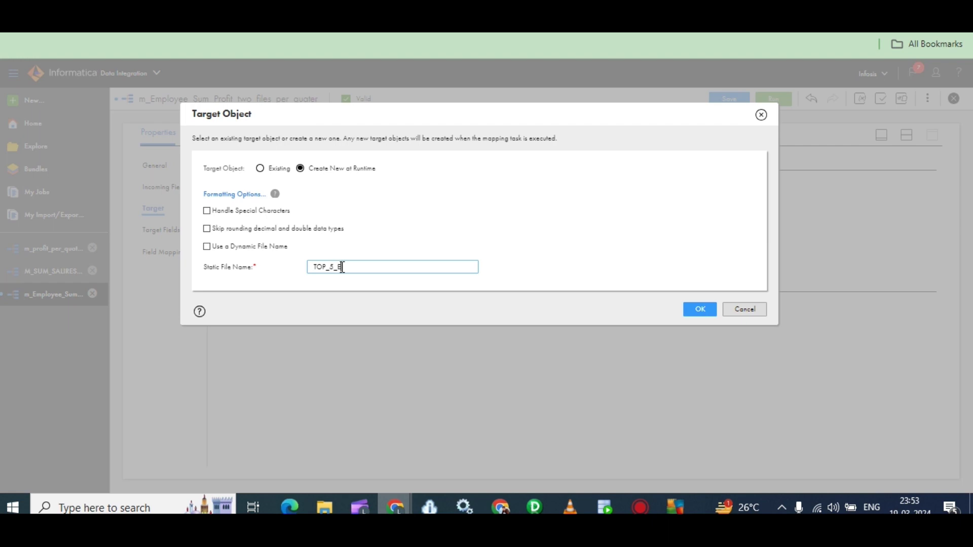
type("TOP_5_EMPLOYEES_SALRY.CSV")
left_click(703, 311)
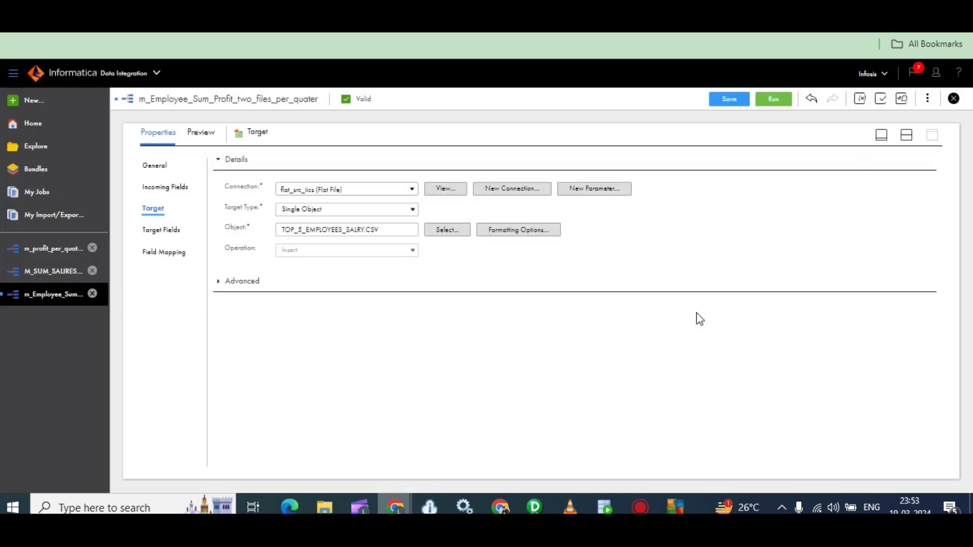
Set the target file's text qualifier to None in its formatting options and save the mapping.
left_click(530, 233)
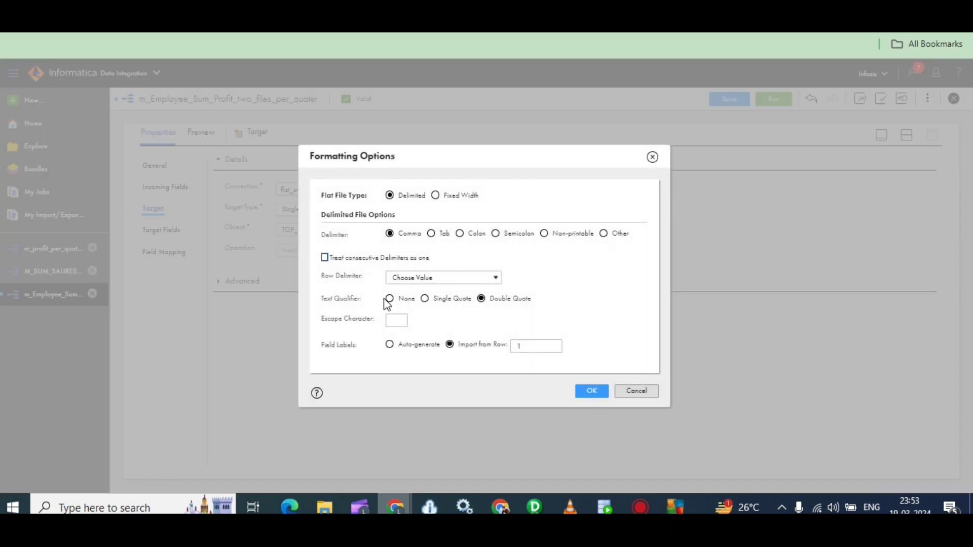
left_click(389, 299)
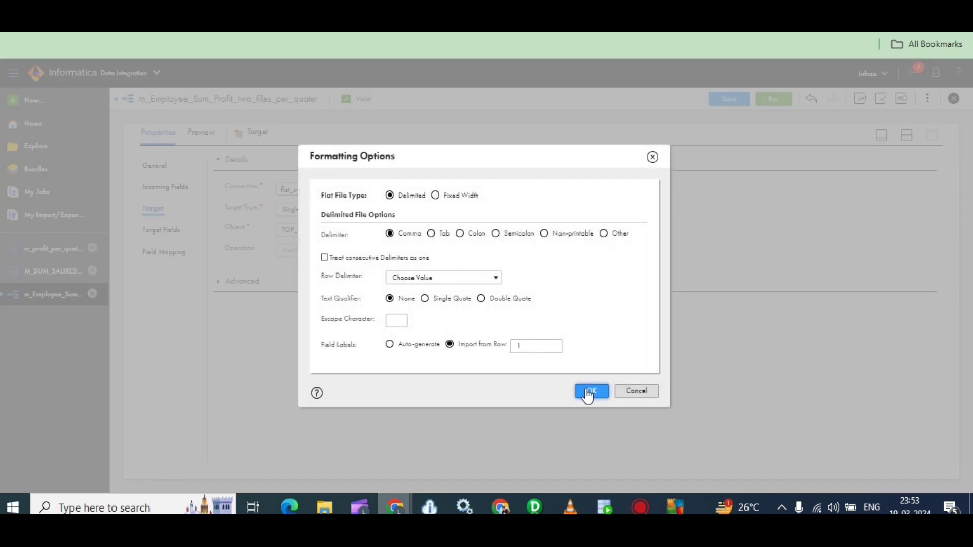
left_click(586, 392)
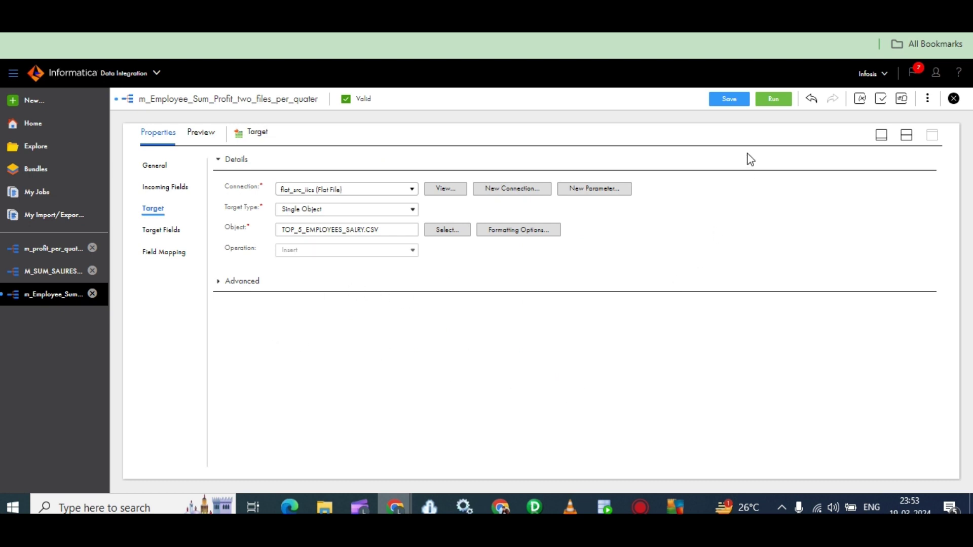
left_click(731, 103)
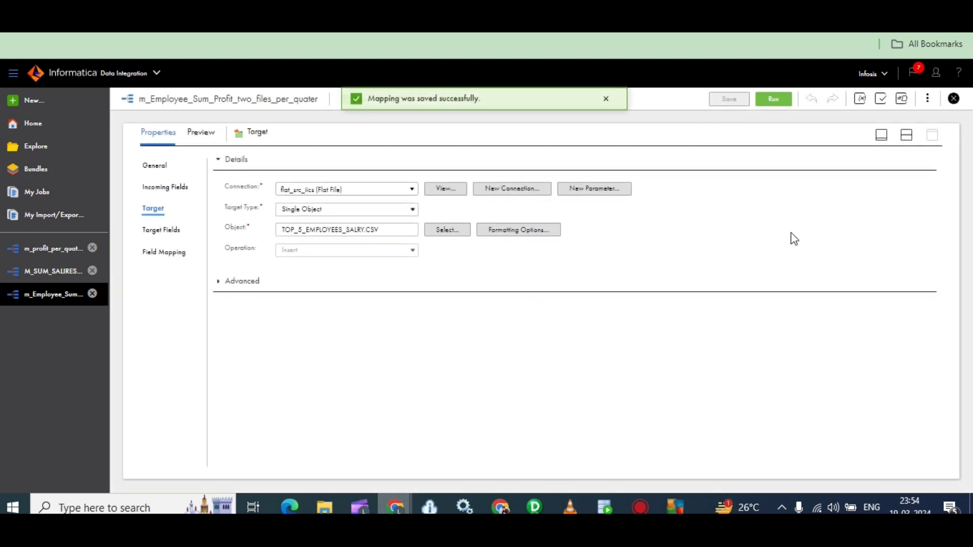
Return to the canvas and automatically arrange all transformations of the mapping.
left_click(881, 135)
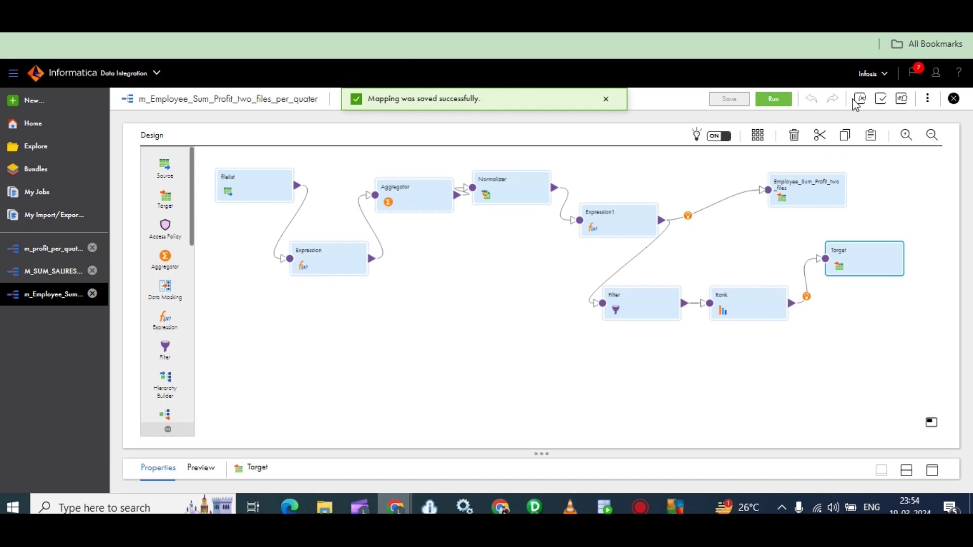
left_click(758, 135)
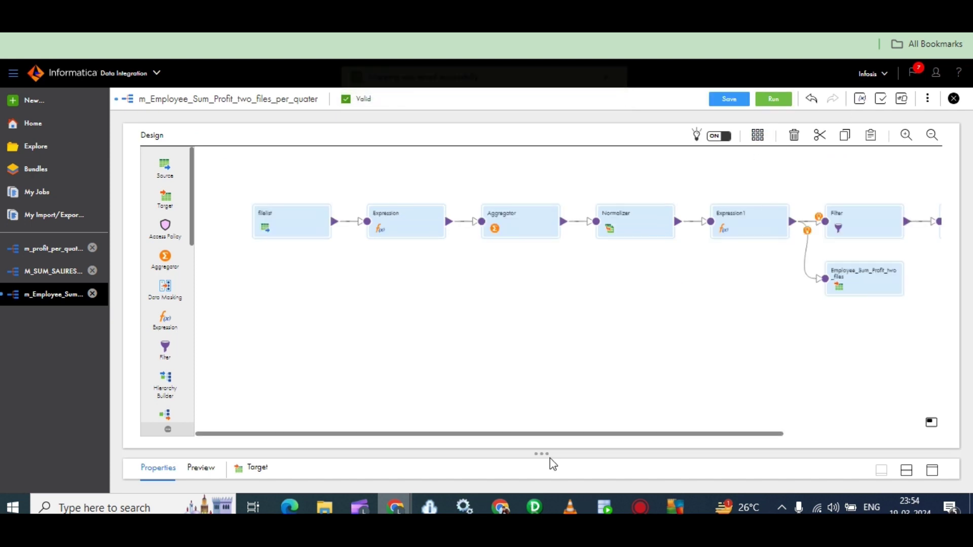
left_click_drag(558, 435, 760, 432)
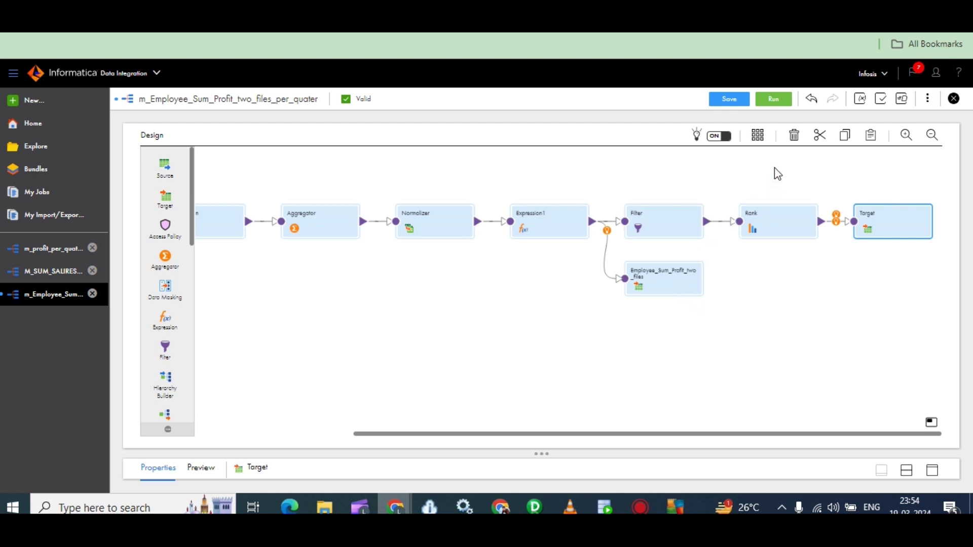
Run the mapping, agreeing to save its changes and keeping the preset runtime environment.
left_click(775, 99)
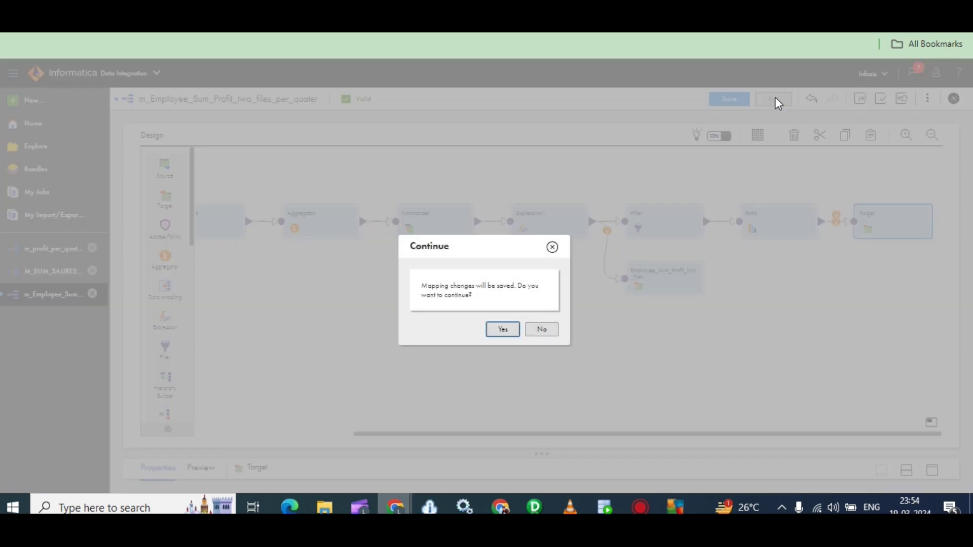
left_click(505, 330)
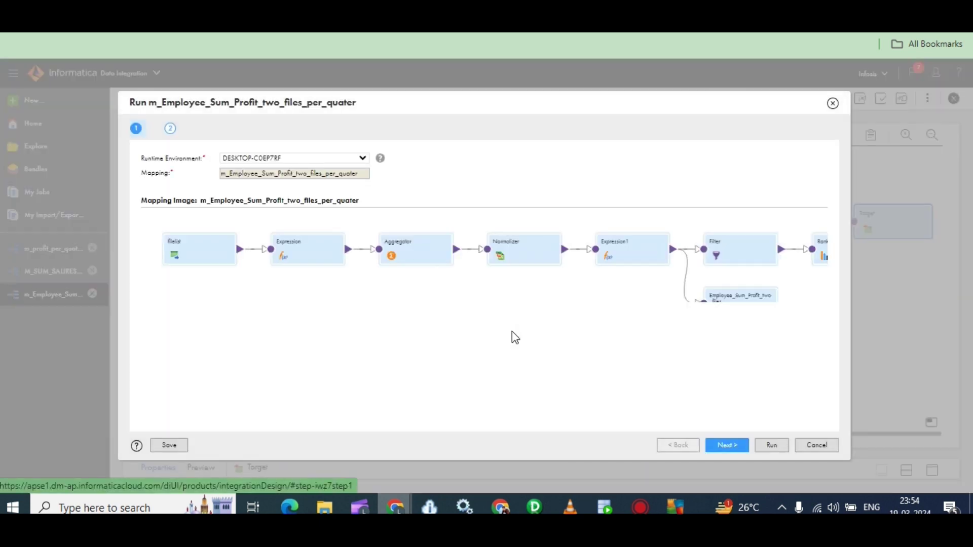
left_click(772, 446)
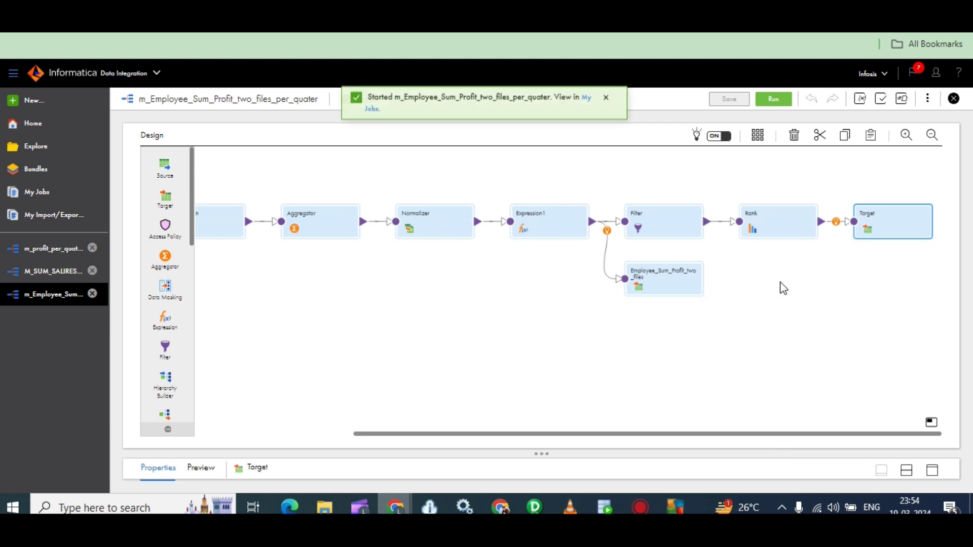
Monitor the new run in the job list and check the success rows of both targets in its job details.
left_click(588, 104)
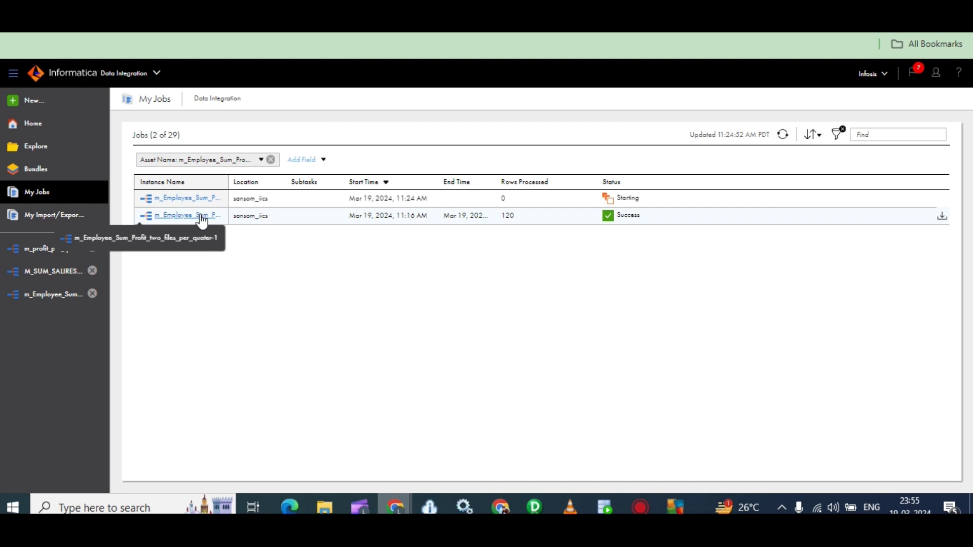
left_click(783, 135)
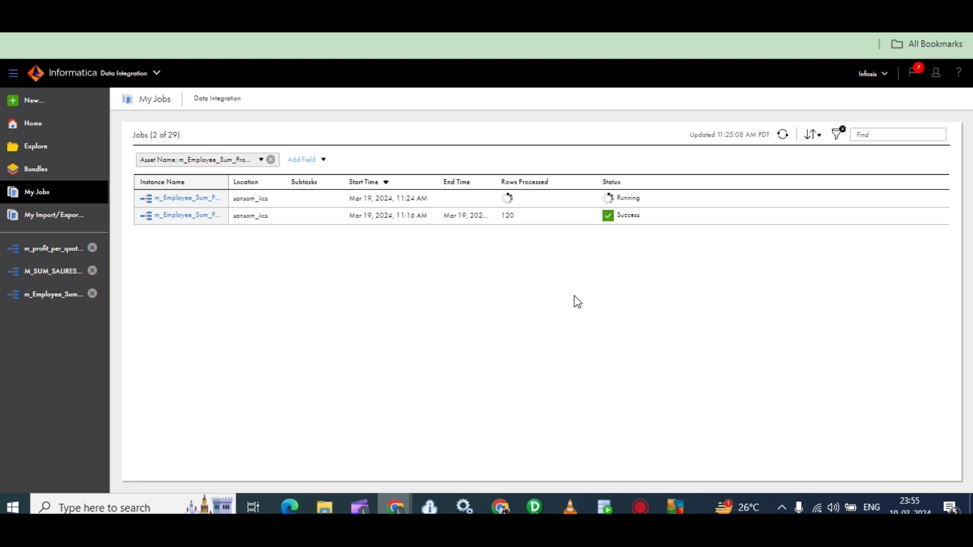
left_click(787, 143)
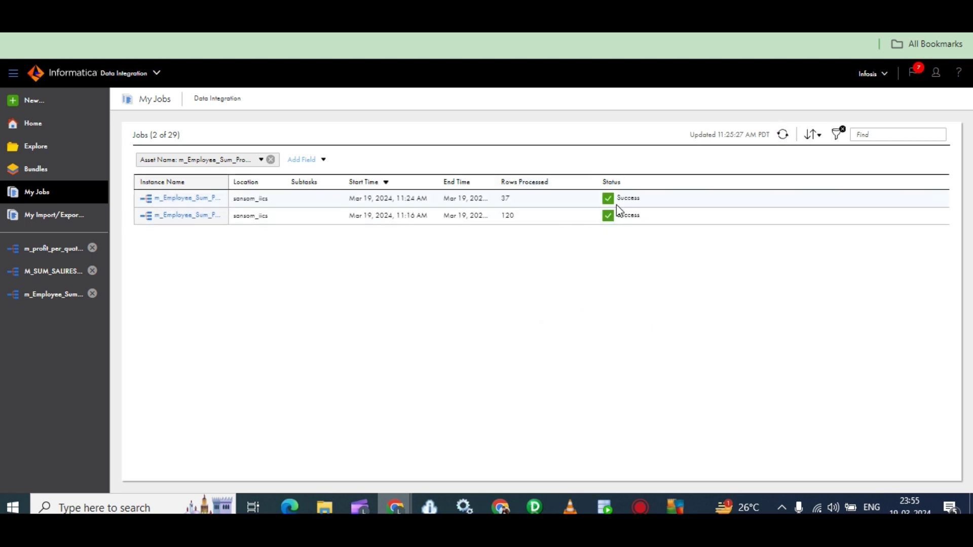
left_click(194, 199)
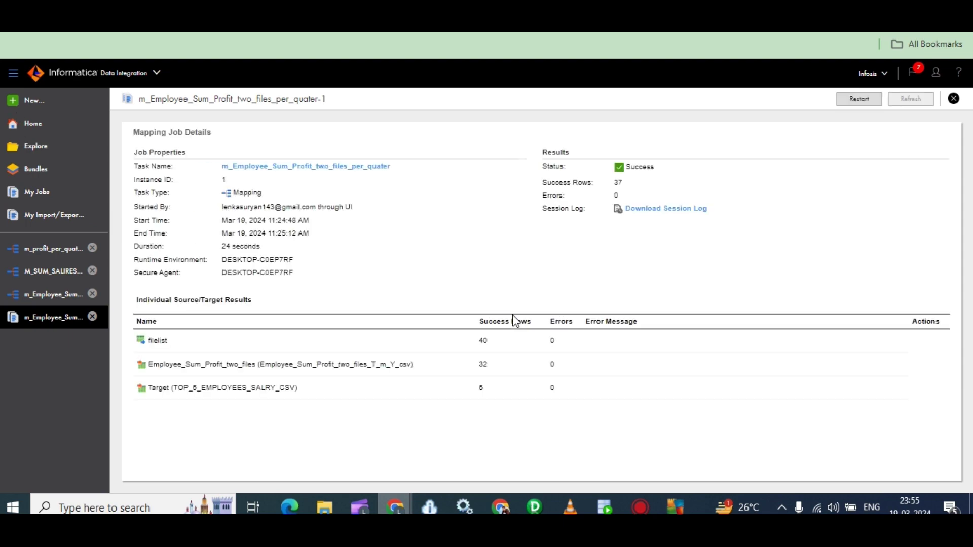
double_click(477, 388)
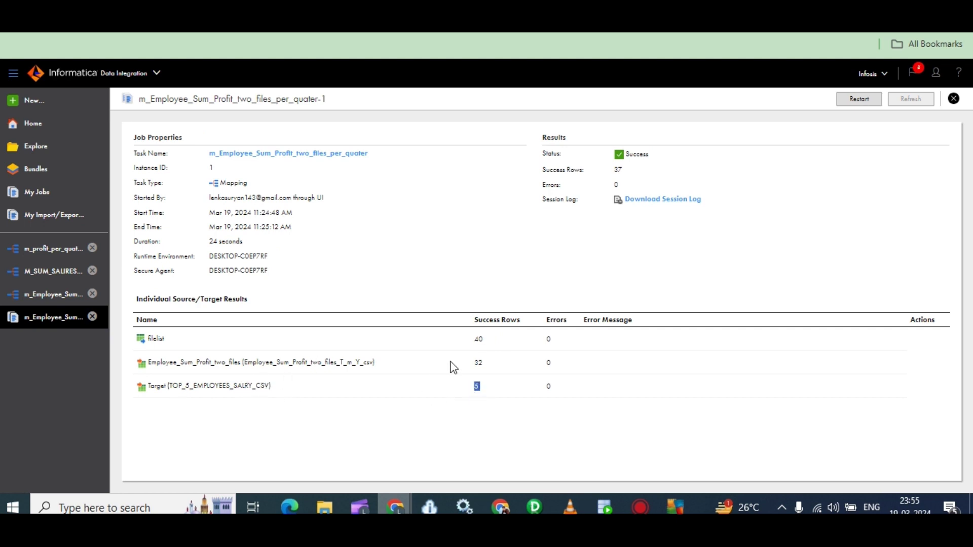
double_click(478, 363)
Switch to File Explorer, open TOP_5_EMPLOYEES_SALRY in Excel and review its ranked QUATER4 rows.
left_click(328, 501)
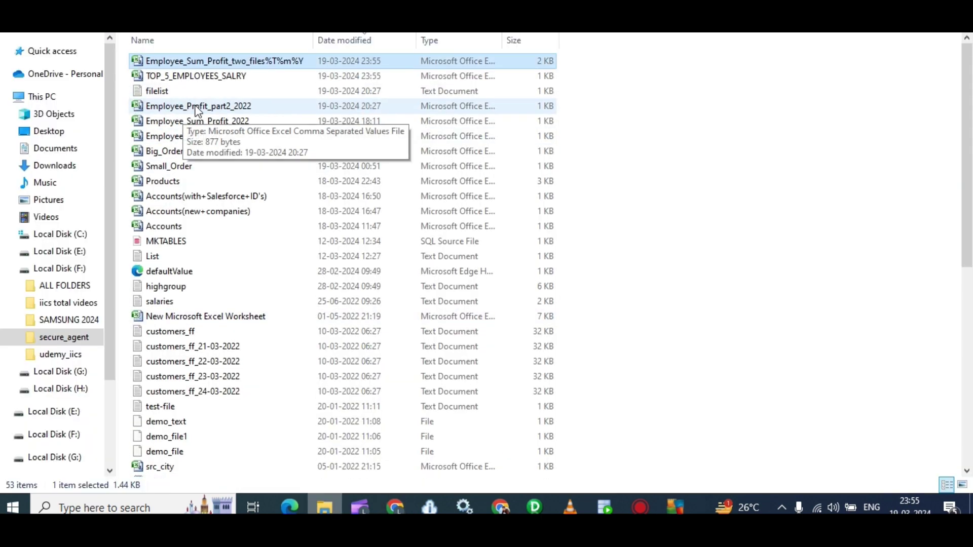
left_click(198, 77)
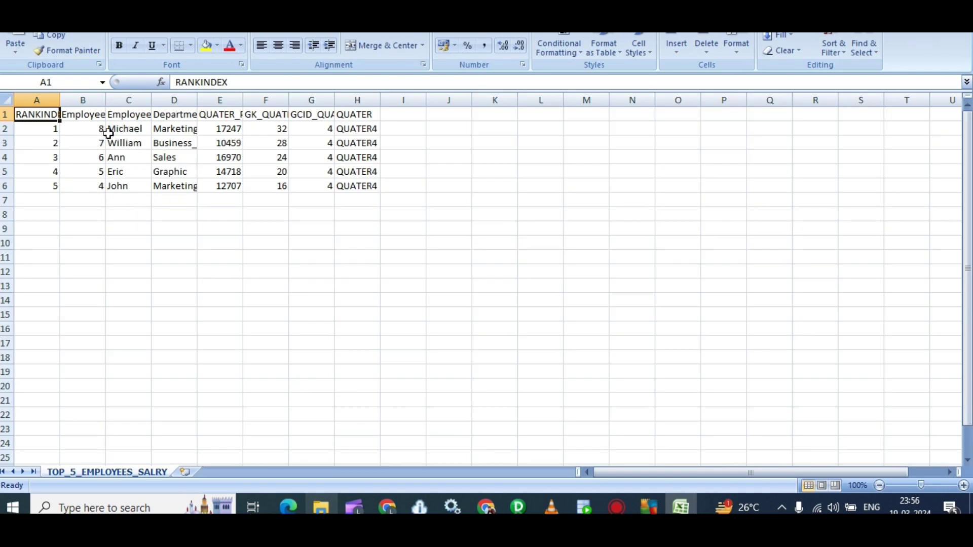
left_click_drag(109, 129, 354, 189)
left_click(358, 213)
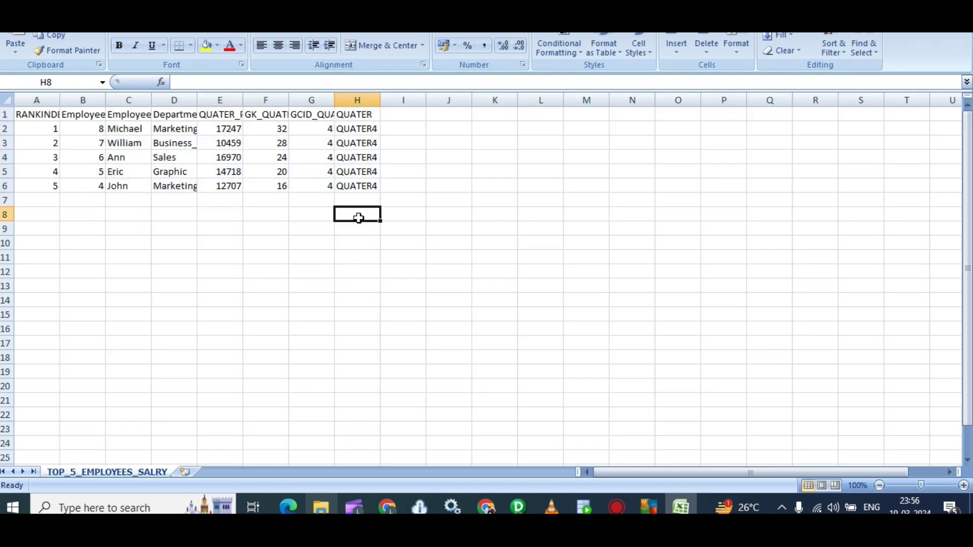
Open the Employee_Sum_Profit_two_files%T%m%Y file from the folder, check the first employee's quarters and widen the quarterly profit column.
key("alt+Tab")
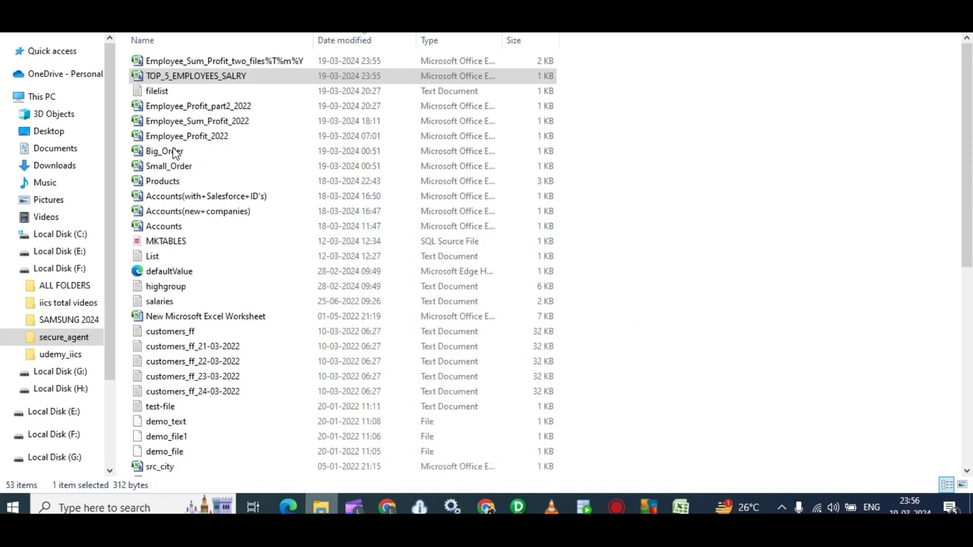
double_click(193, 60)
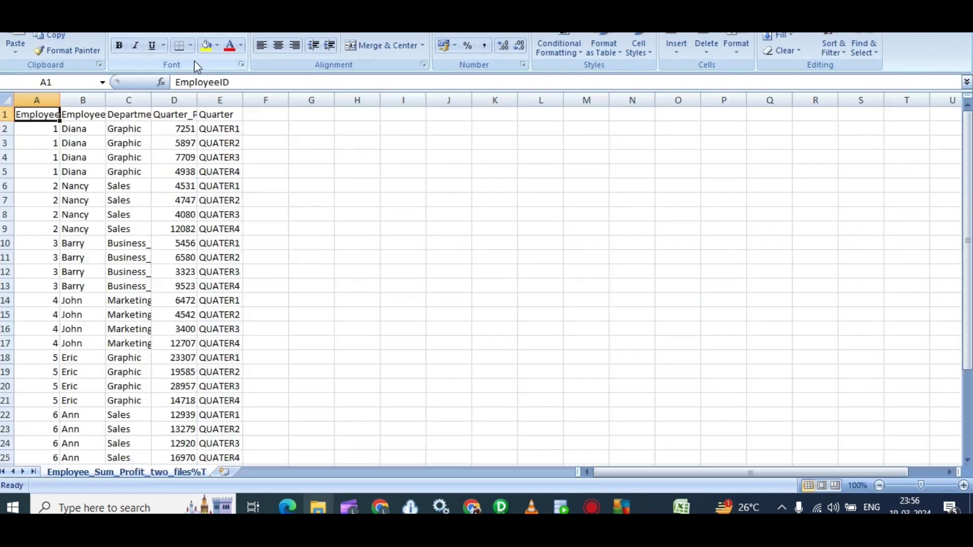
left_click_drag(225, 129, 228, 169)
left_click(227, 161)
left_click(223, 173)
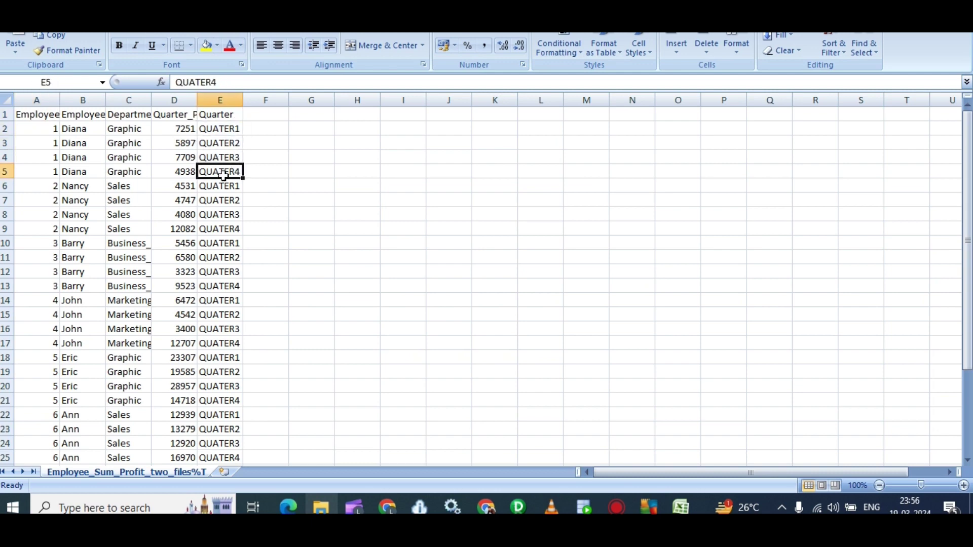
left_click_drag(198, 98, 226, 98)
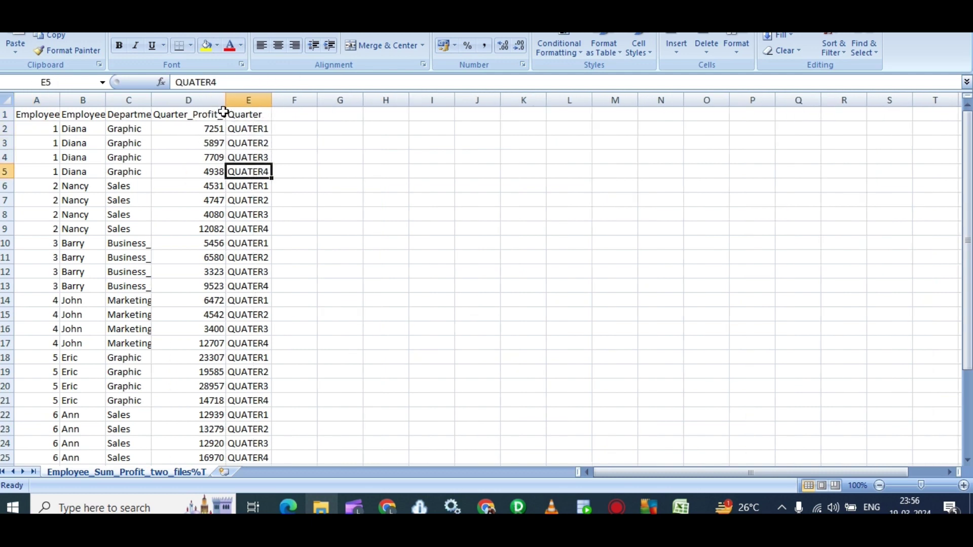
Examine the Quarter values of all employee rows in the sum-profit file.
left_click(252, 131)
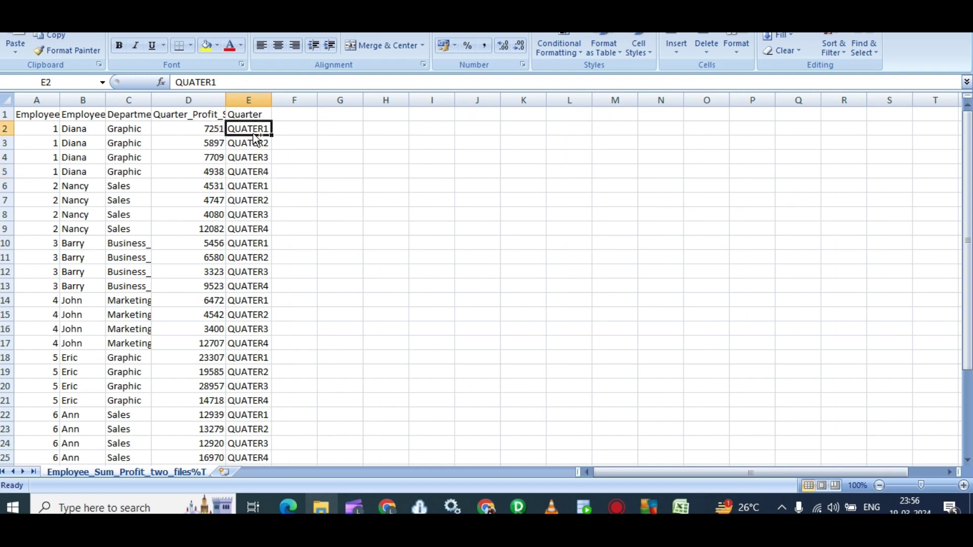
key("ctrl+shift+Down")
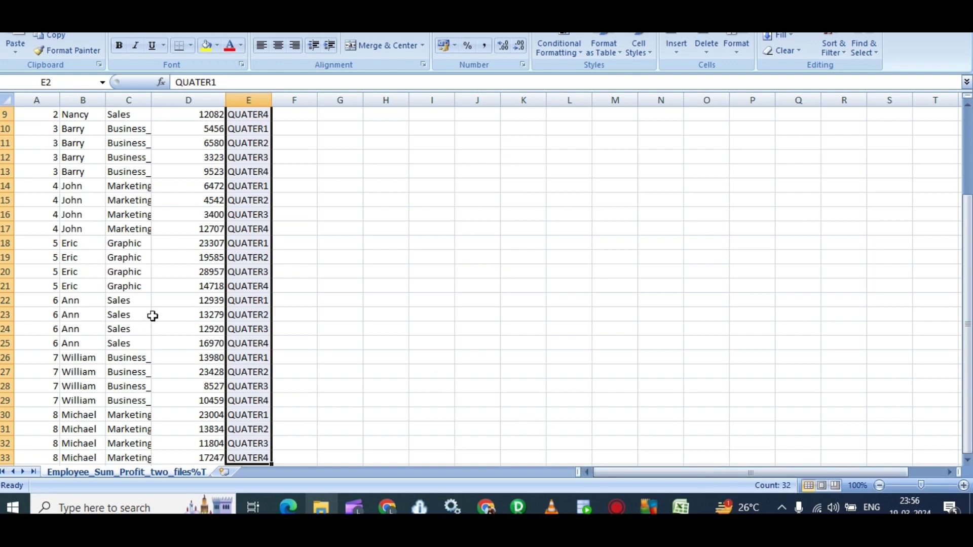
scroll(152, 315, "up", 3)
left_click(154, 243)
left_click(202, 213)
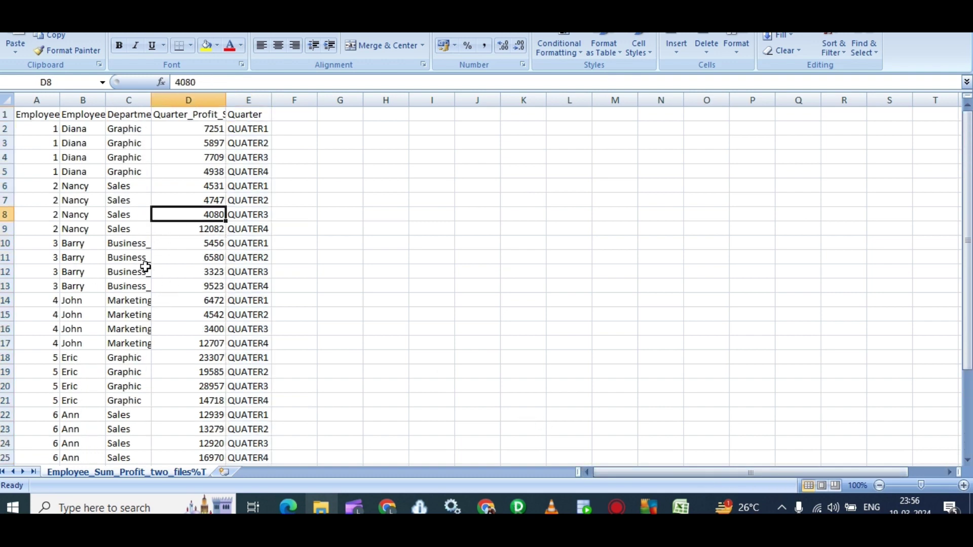